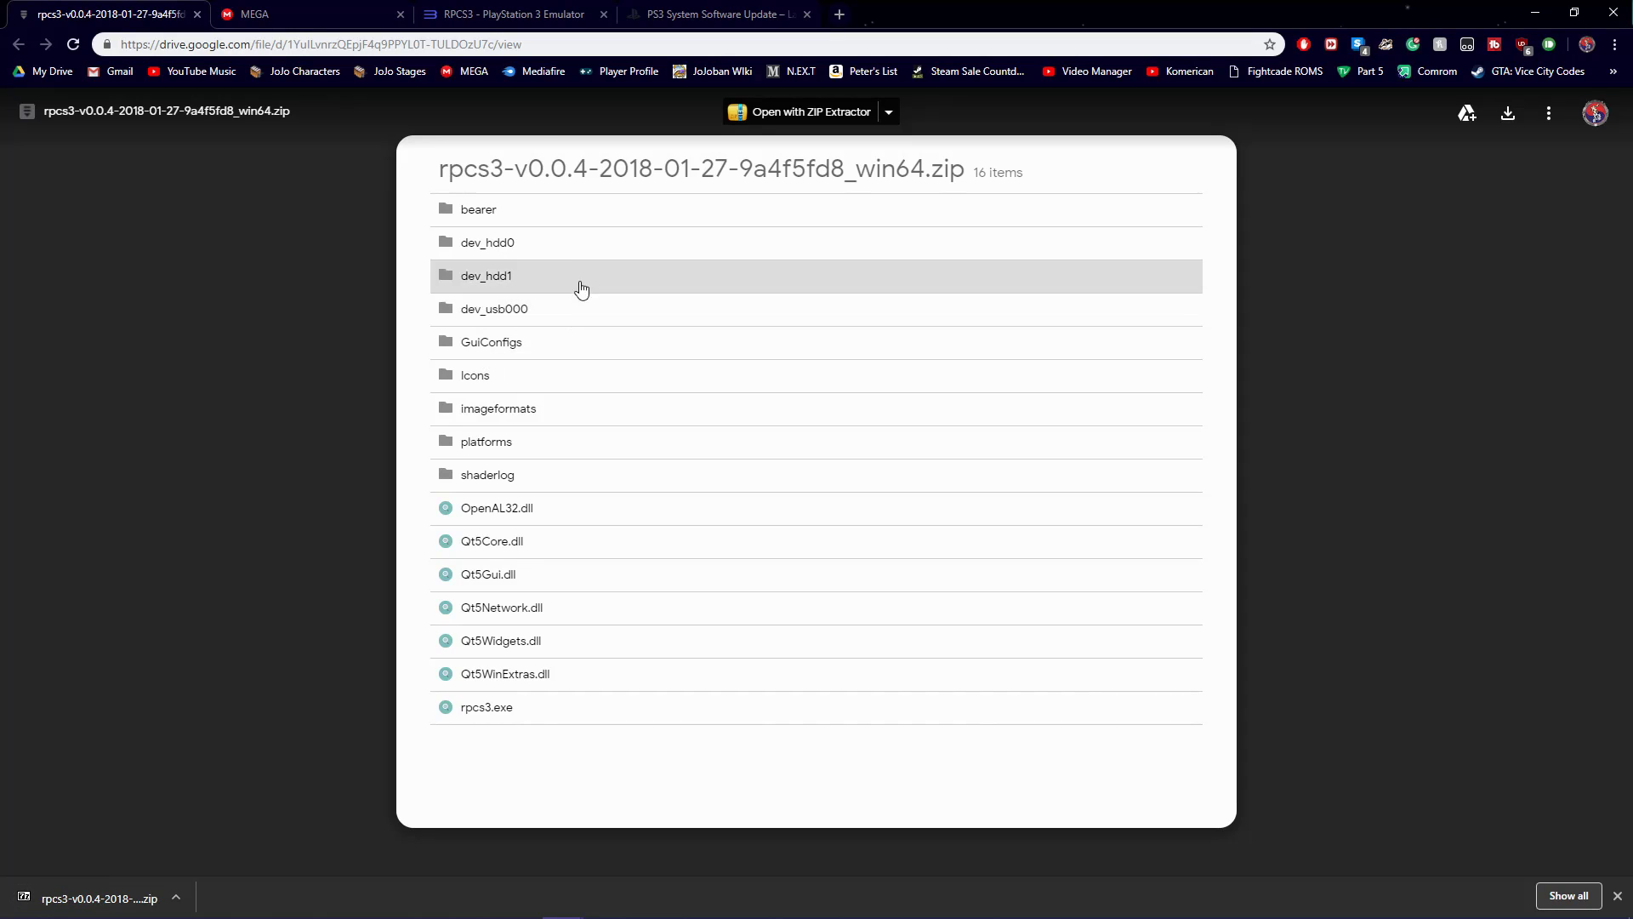
Step: Look through the RPCS3 emulator website's home page, from the download section to the footer links
click(490, 12)
scroll(521, 485, down, 2)
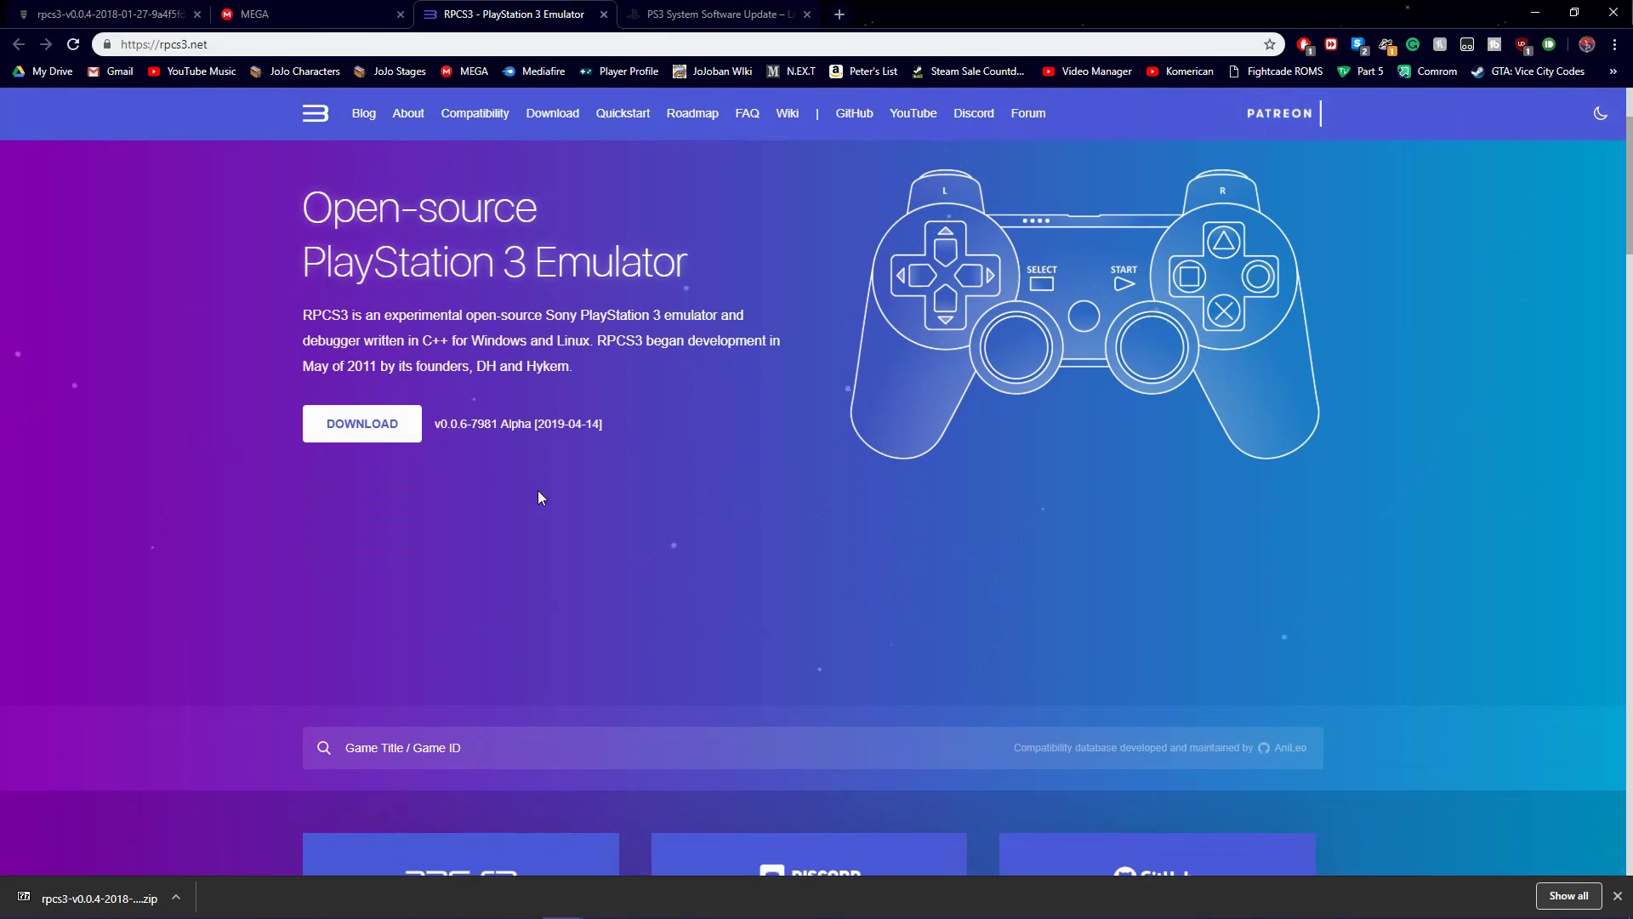
scroll(476, 477, down, 5)
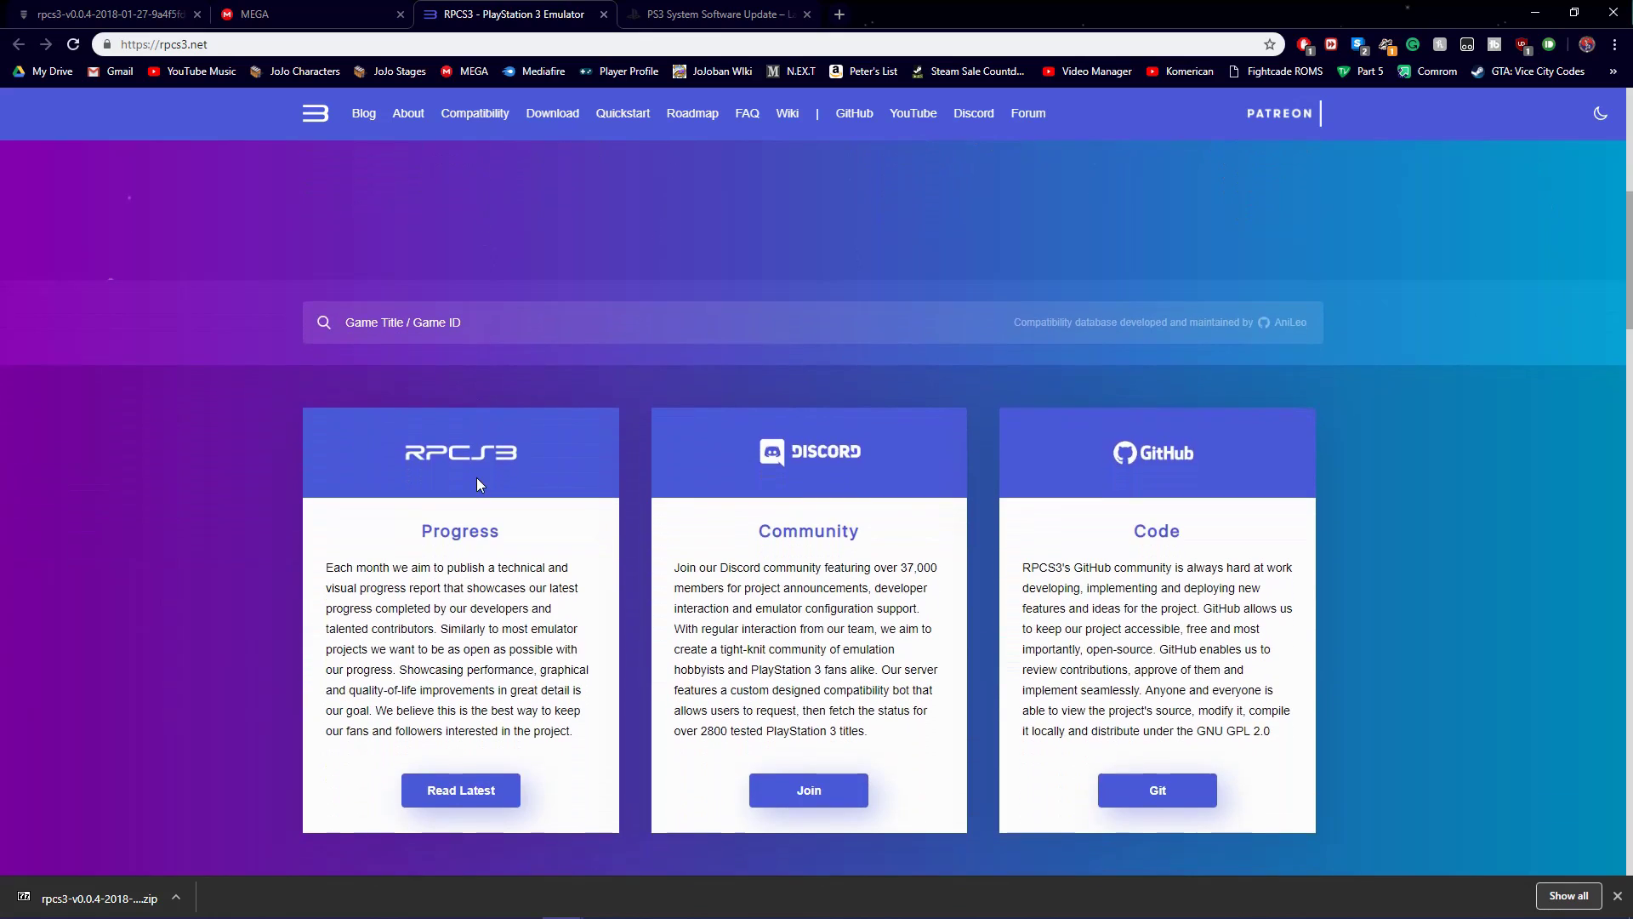
scroll(477, 483, down, 7)
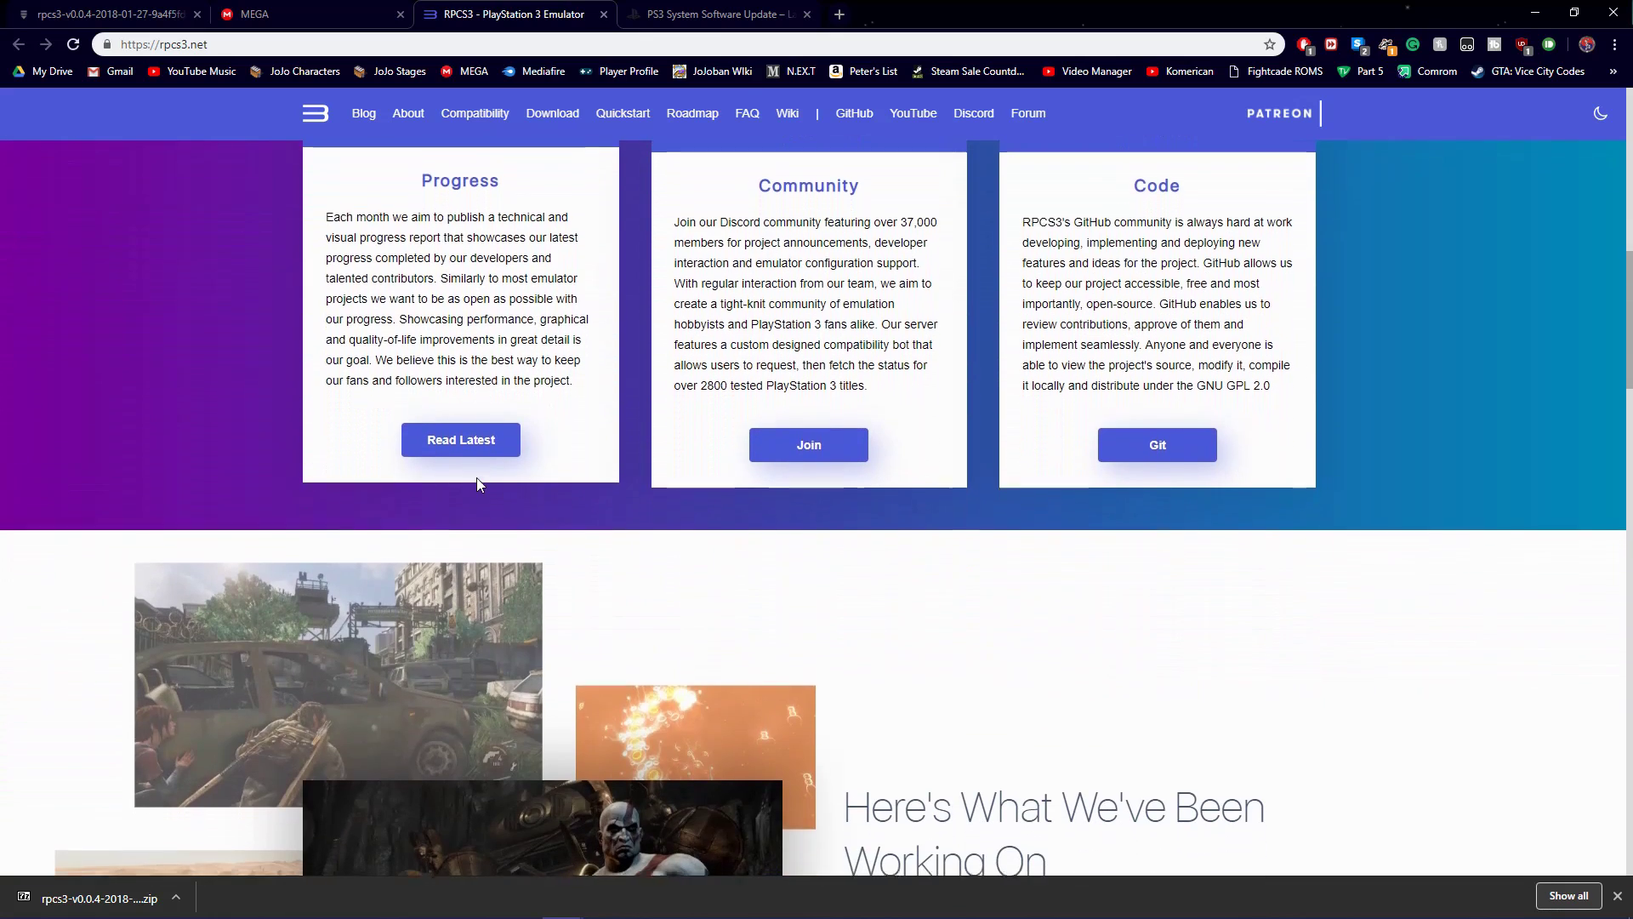
scroll(477, 483, down, 2)
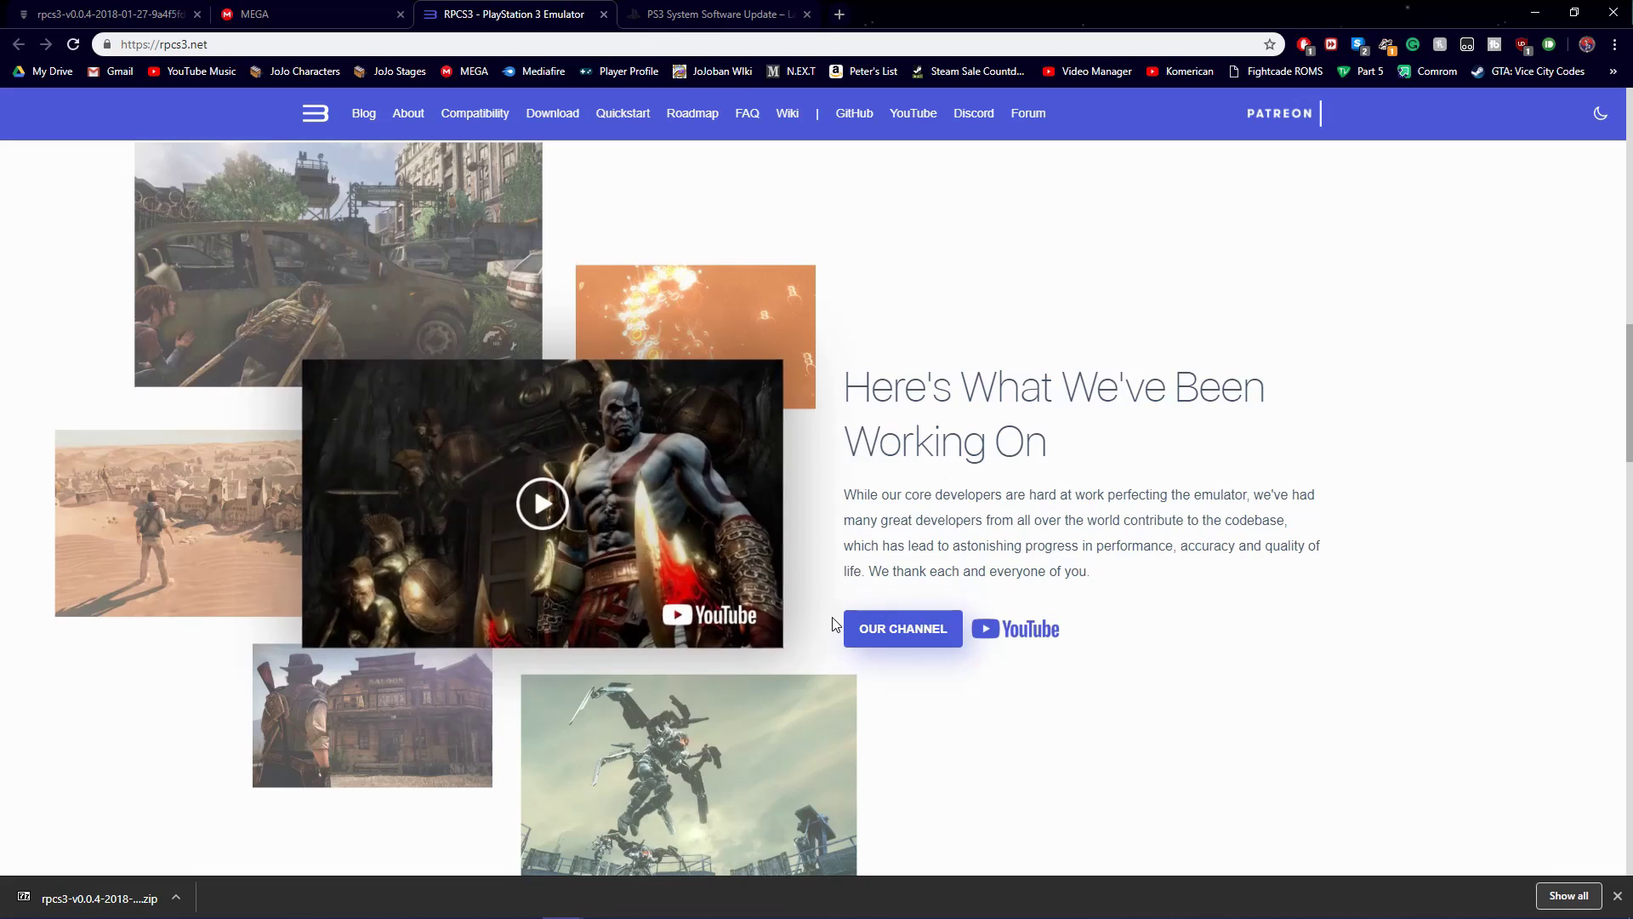
scroll(834, 619, down, 4)
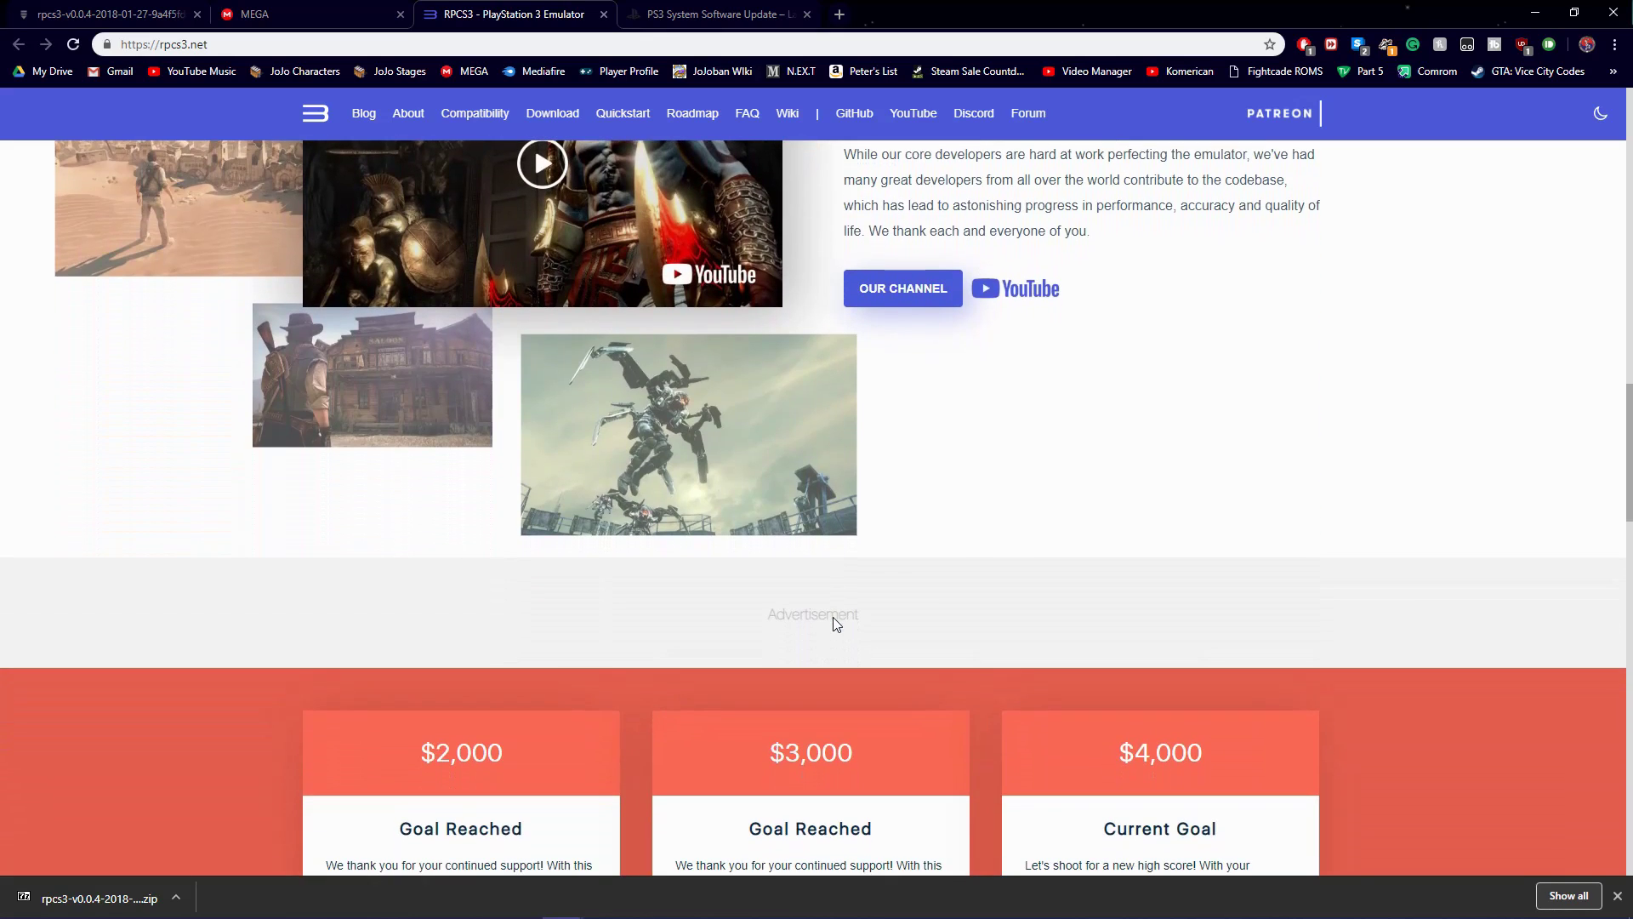
scroll(834, 618, down, 4)
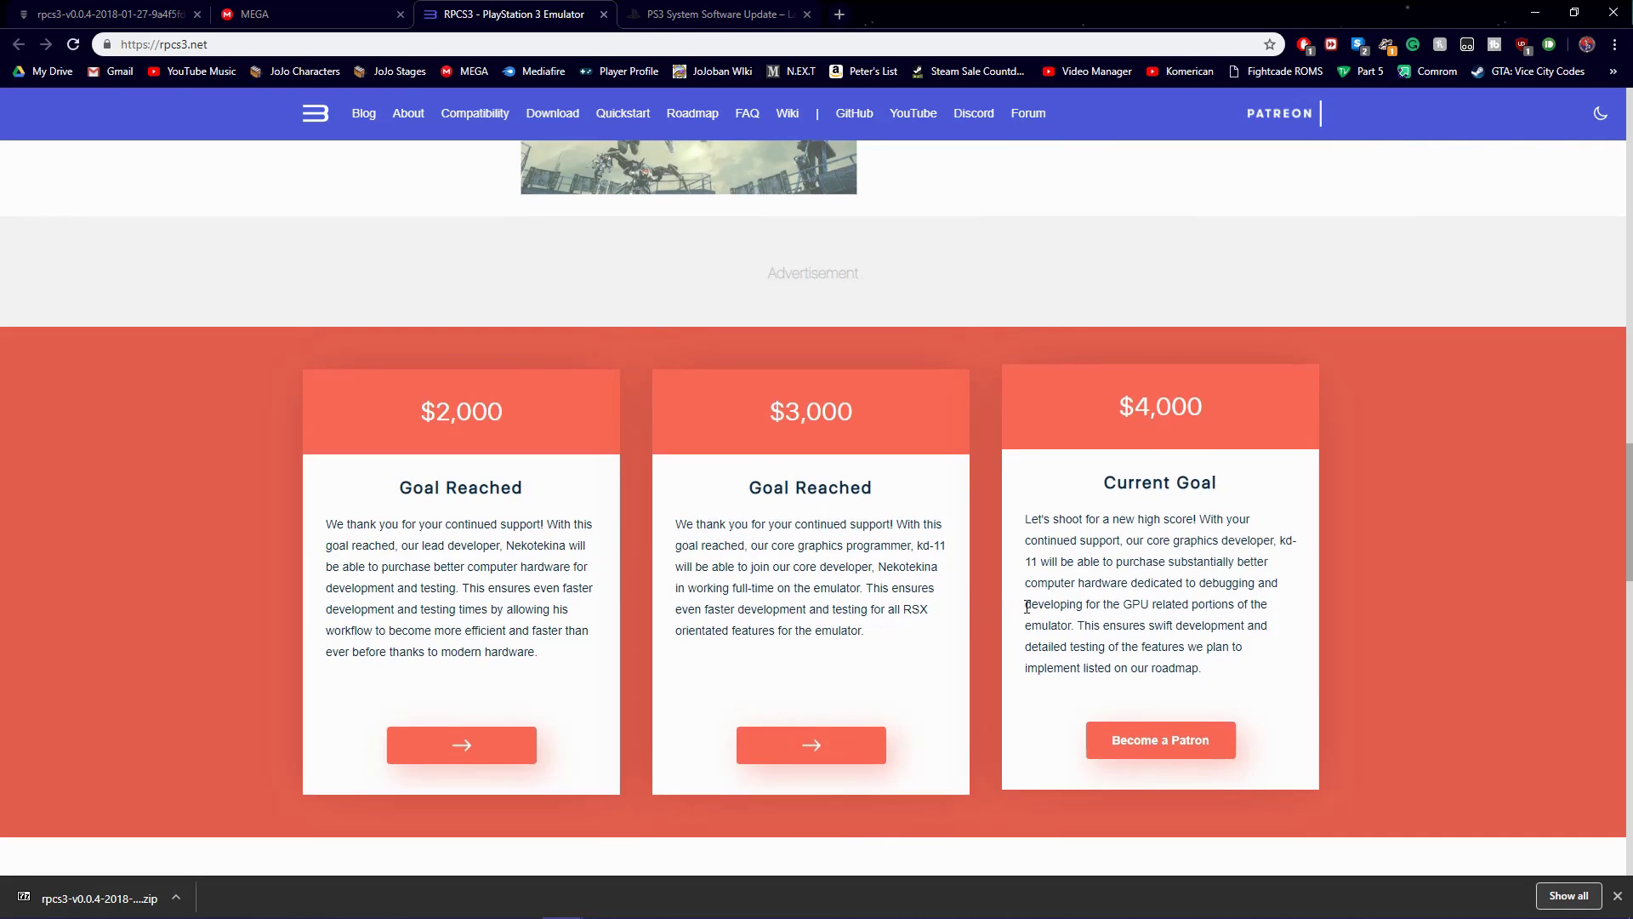
scroll(1024, 605, down, 6)
scroll(1024, 606, down, 2)
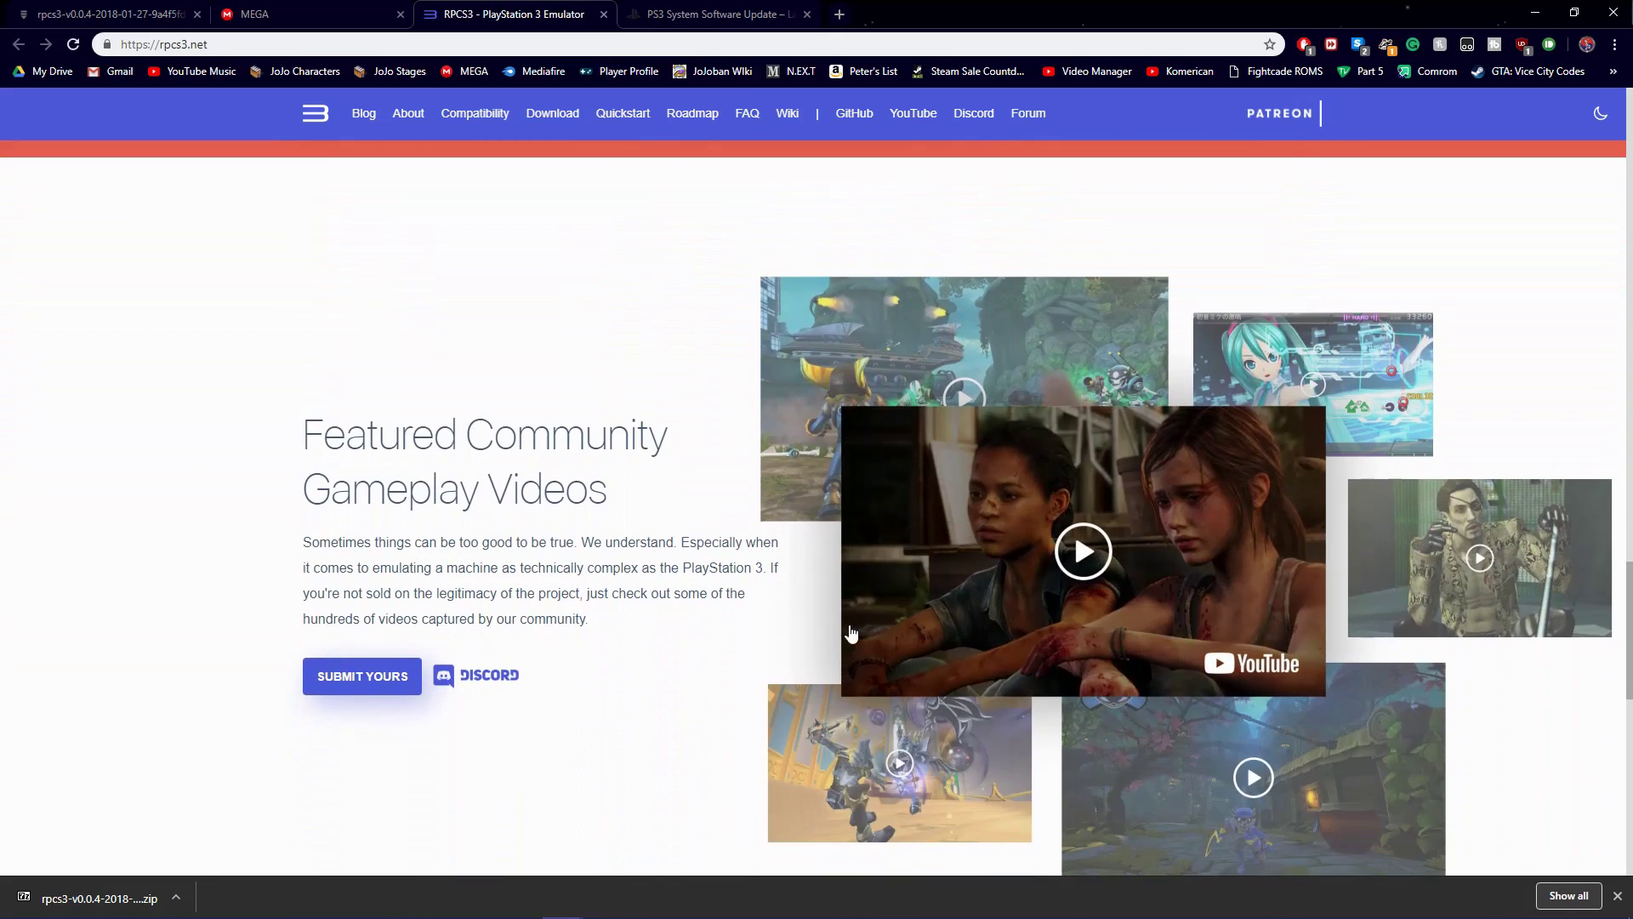
scroll(798, 630, down, 8)
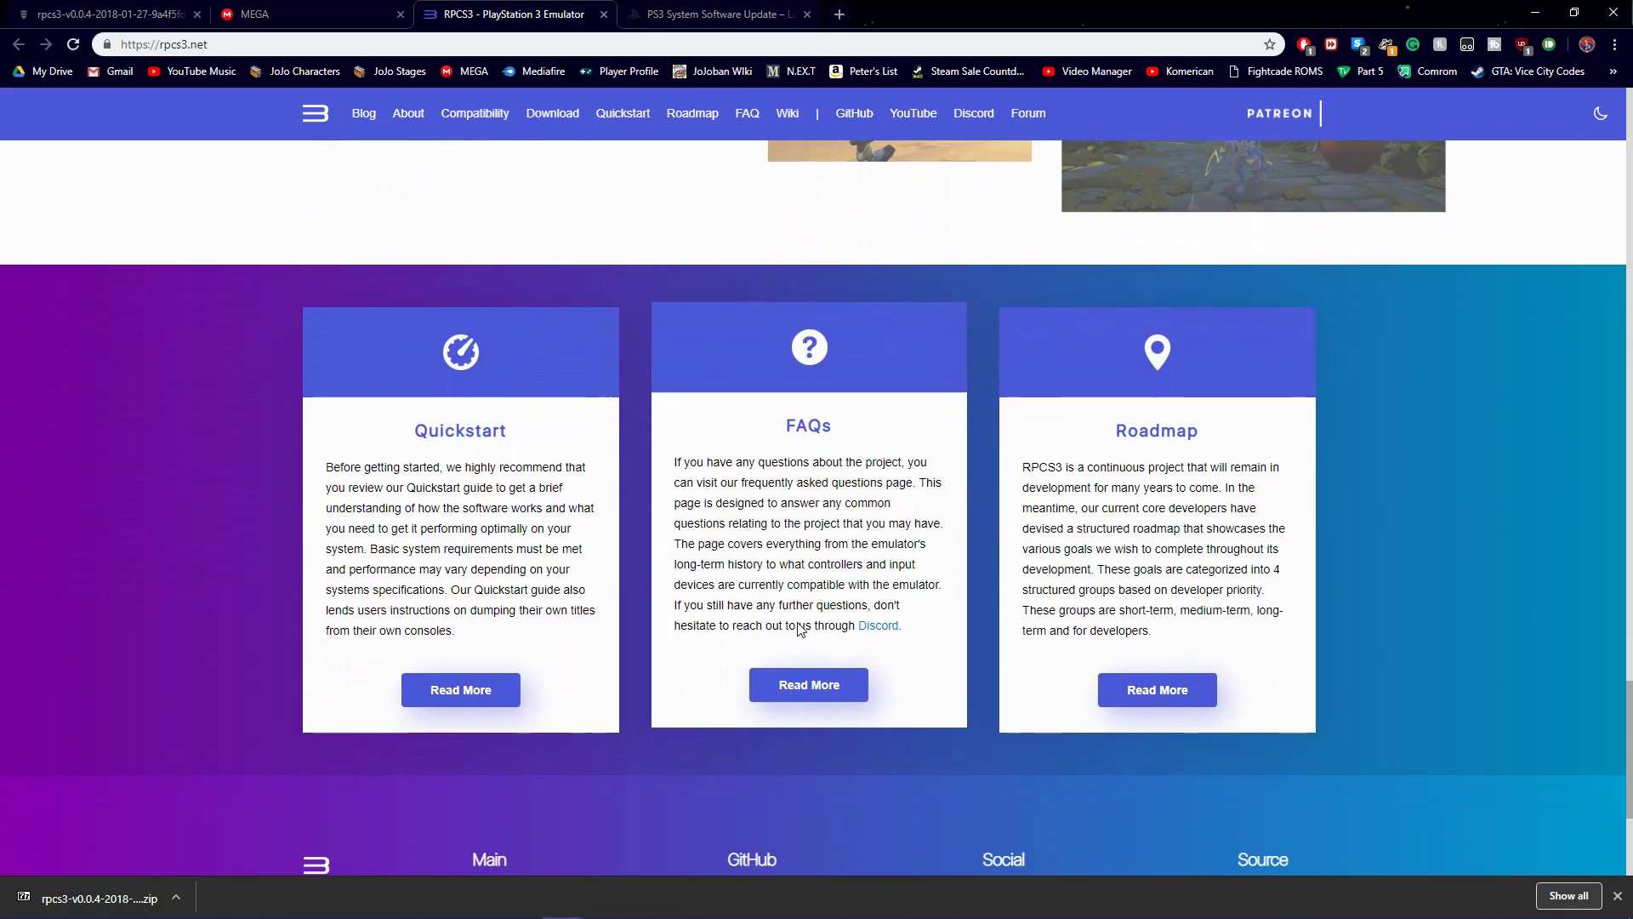
scroll(799, 627, down, 4)
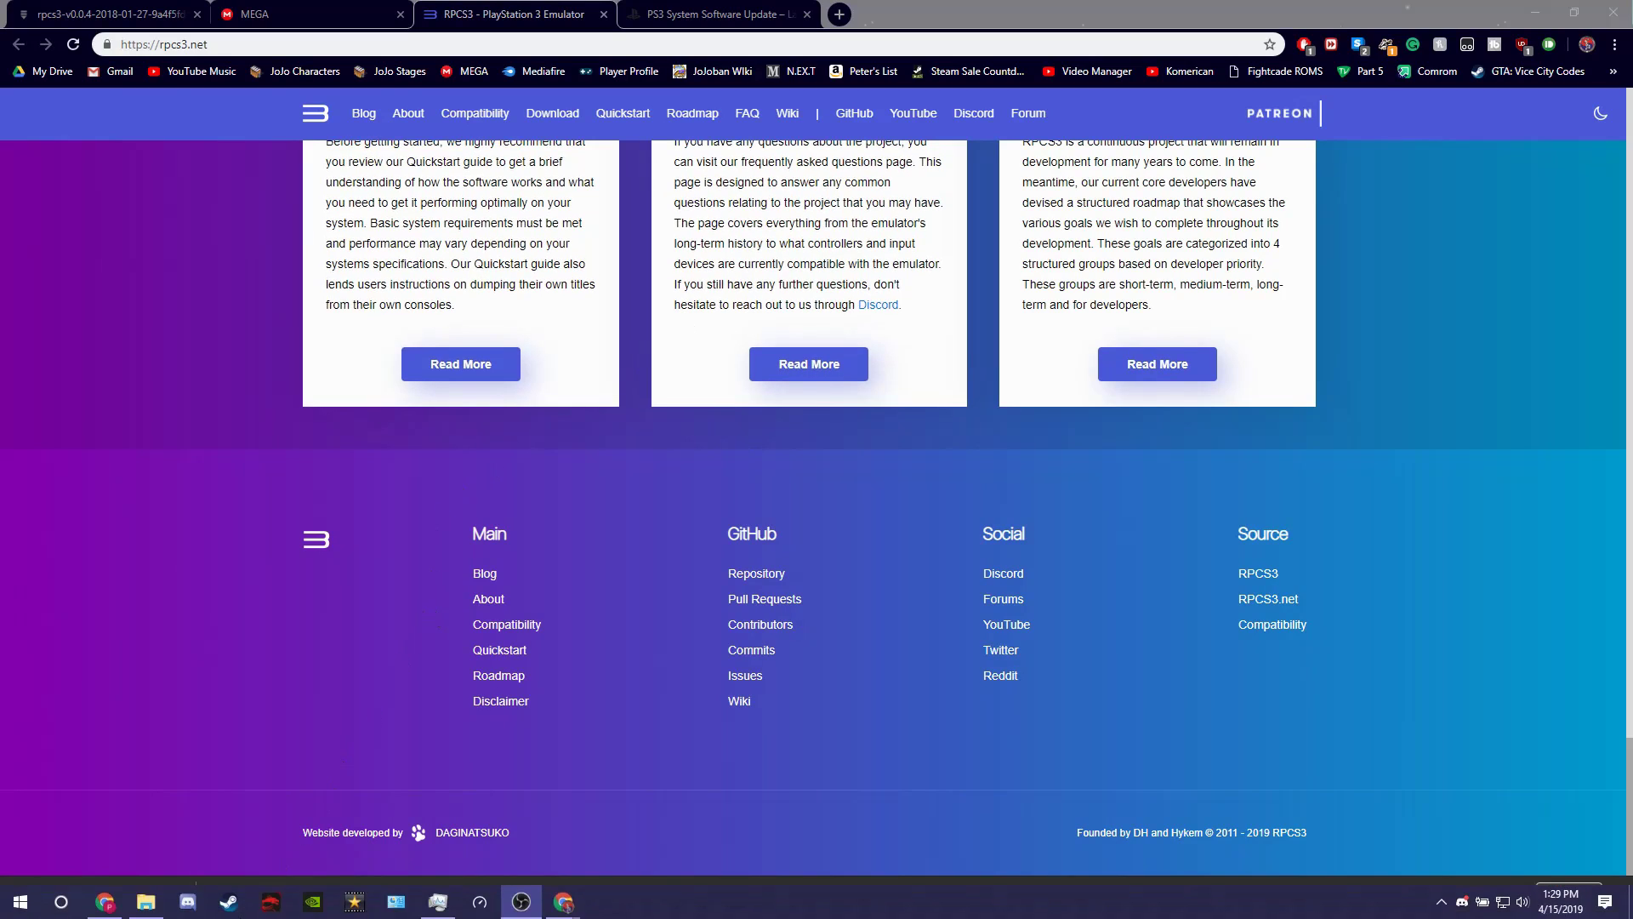
Step: Switch to the Downloads folder and extract rpcs3-v0.0.4-2018-01-27-9a4f5fd8_win64.zip with 7-Zip
mouse_move(146, 902)
click(160, 842)
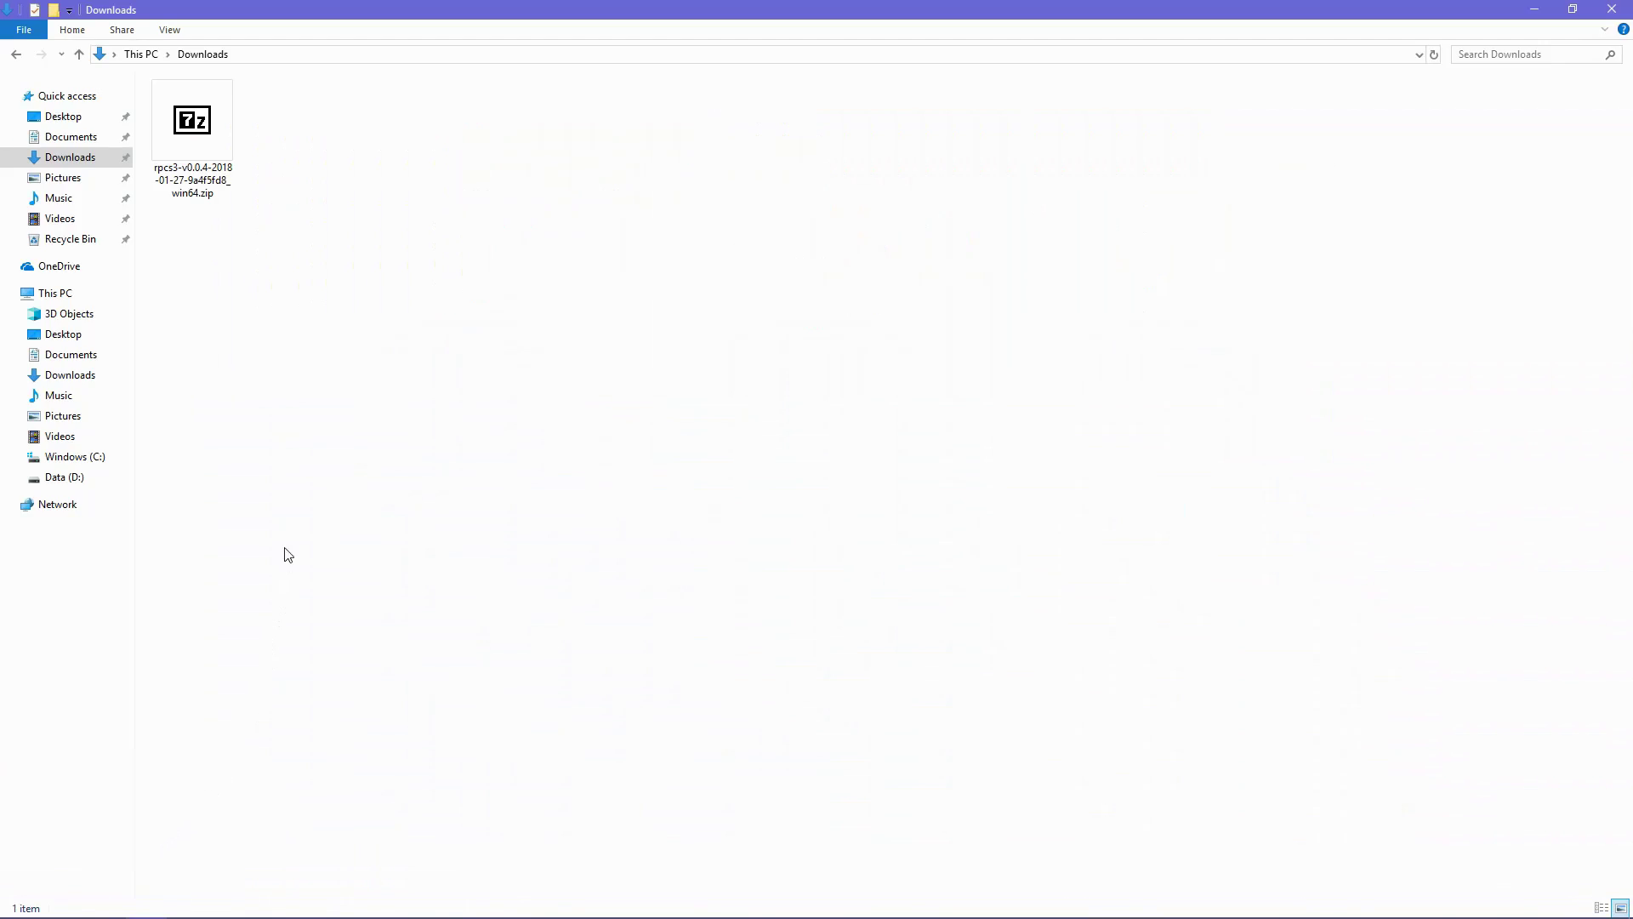
click(211, 146)
right_click(201, 122)
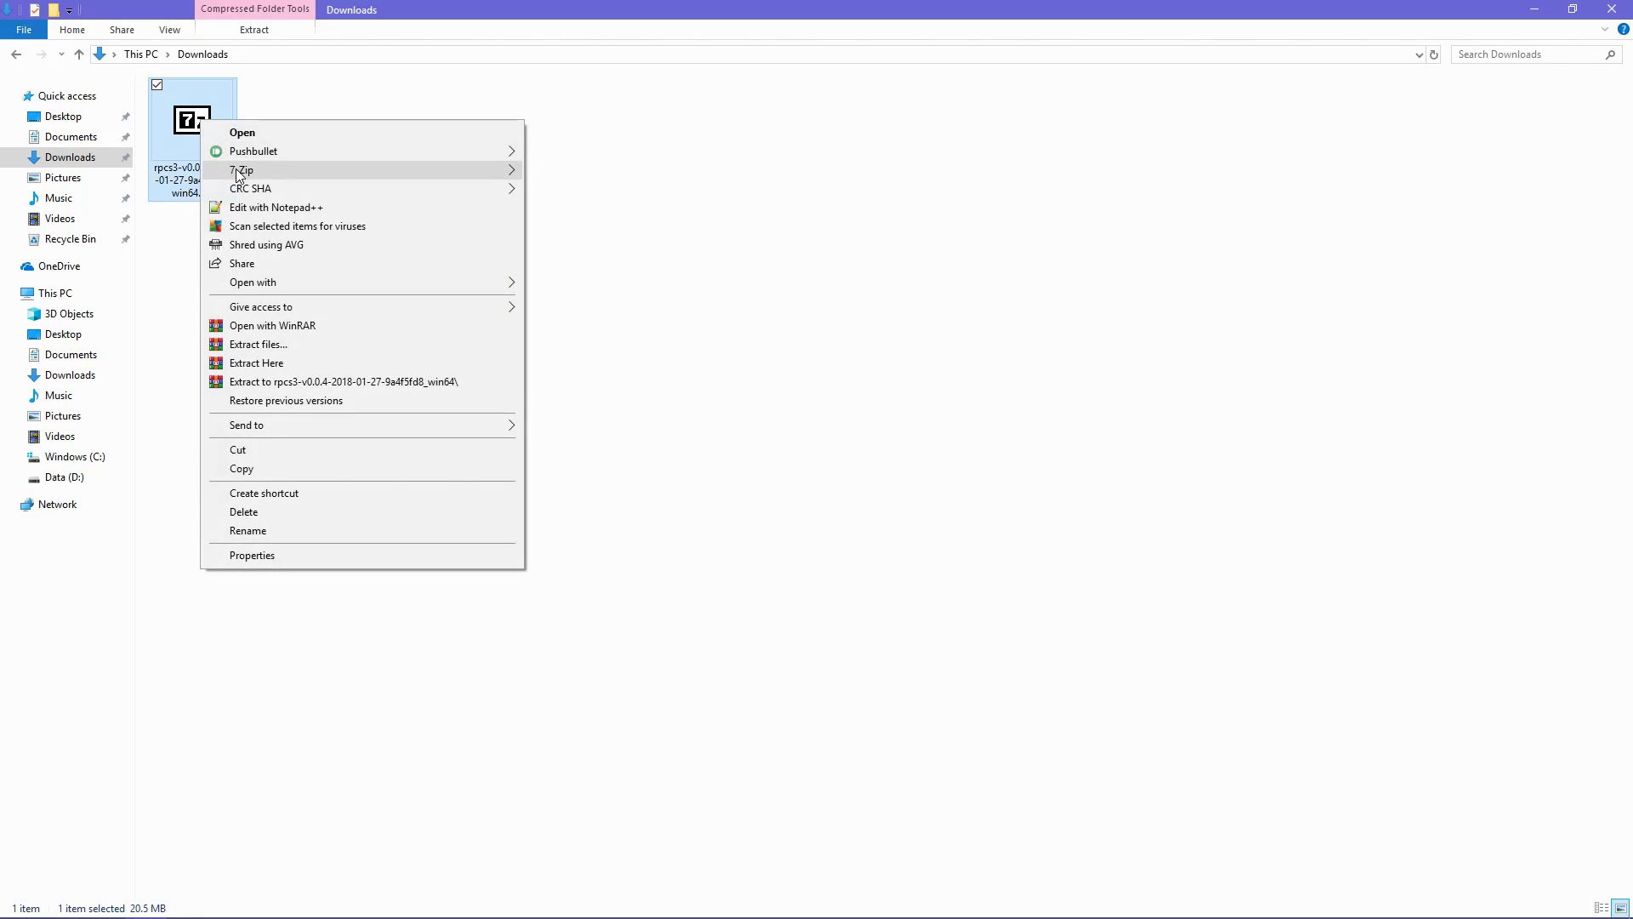
mouse_move(426, 171)
click(573, 211)
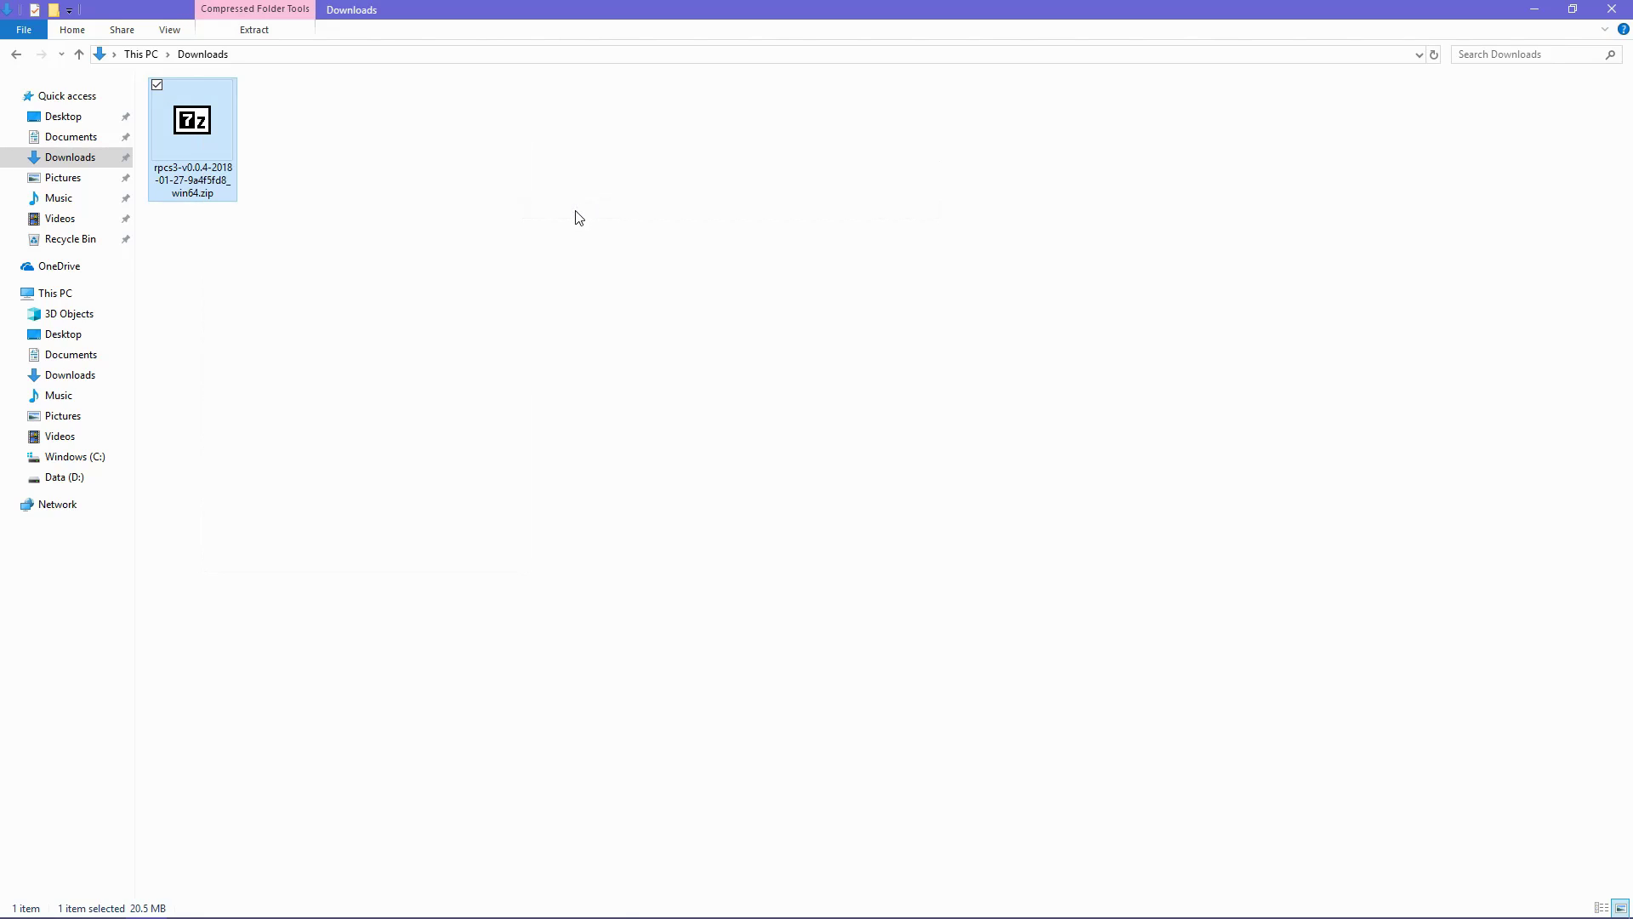
key(Return)
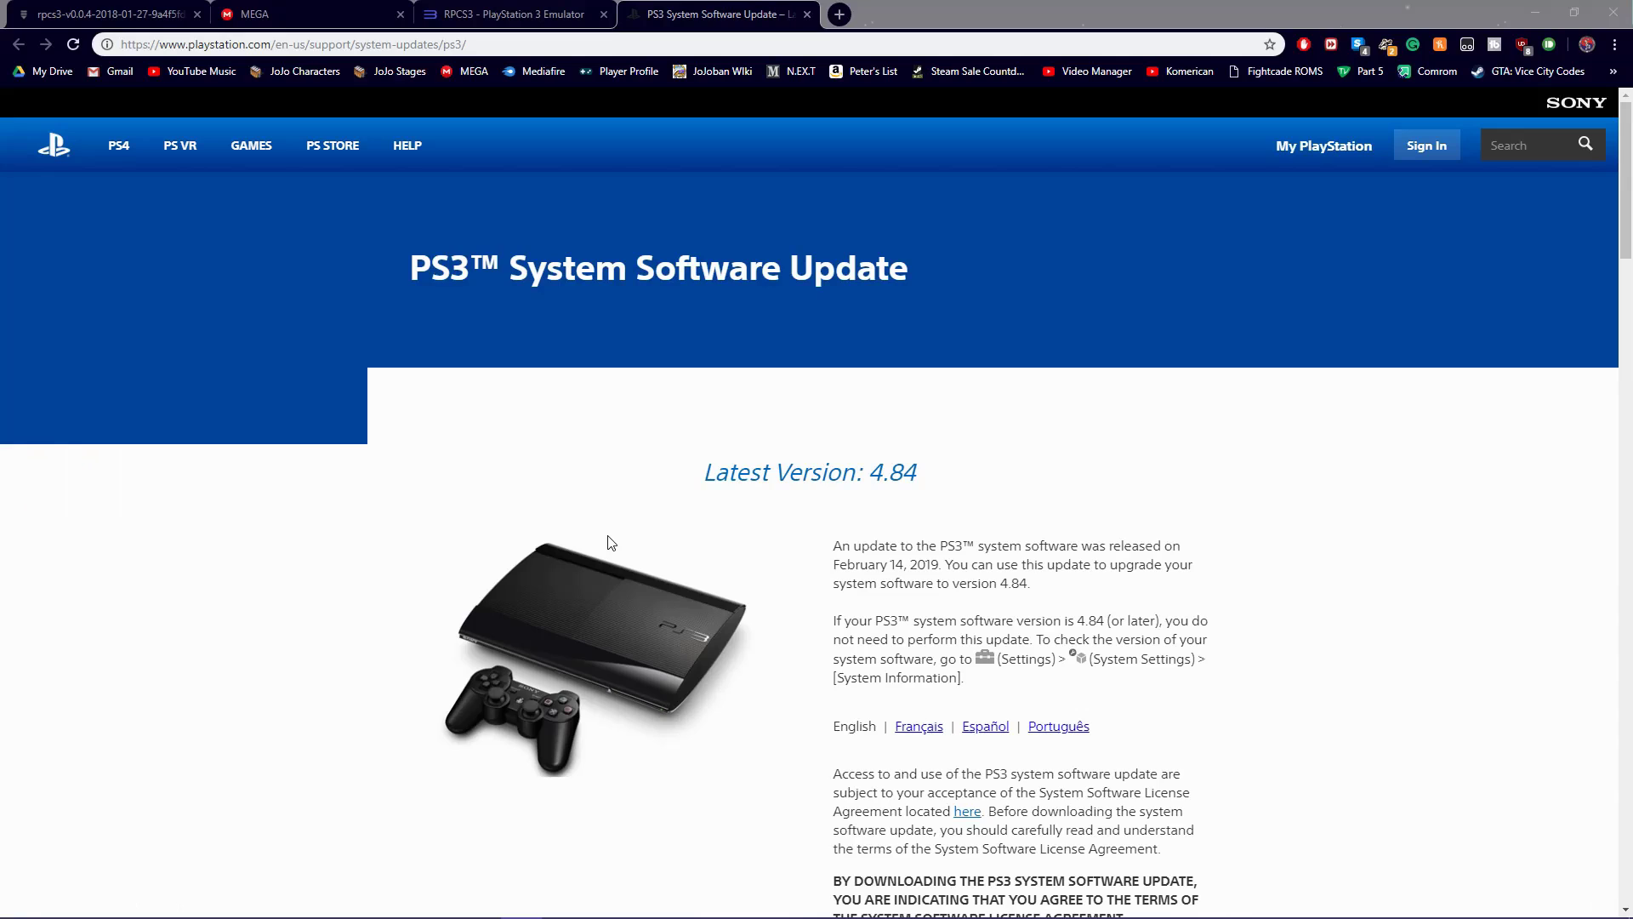
Step: Agree to the licence terms and download the PS3 system software update version 4.84
scroll(620, 546, down, 3)
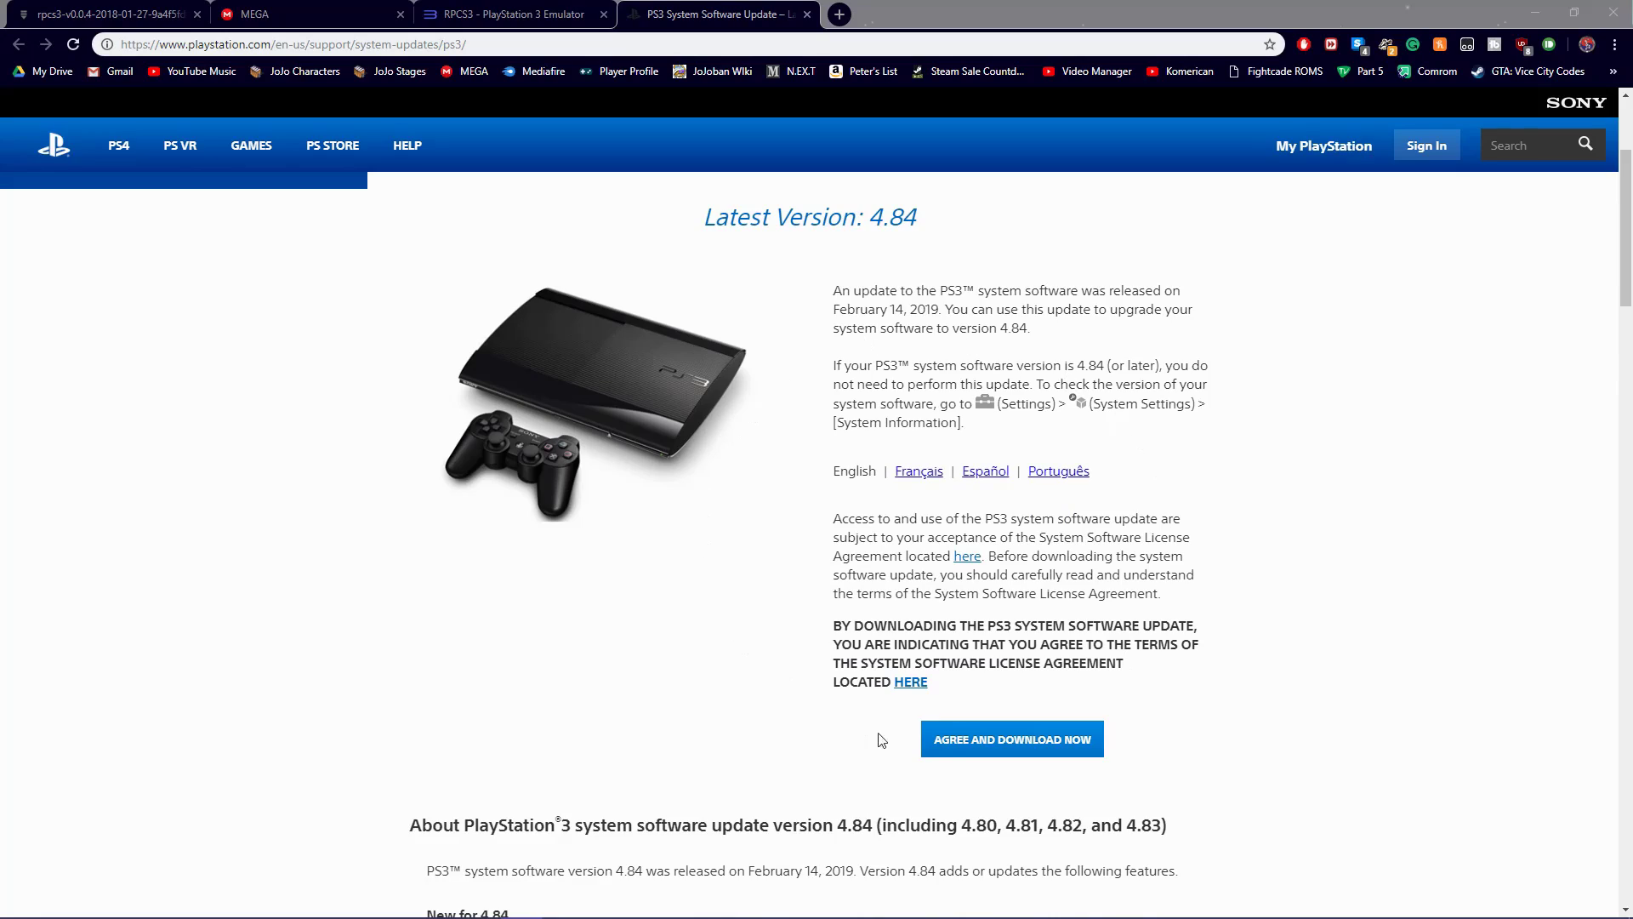
click(968, 742)
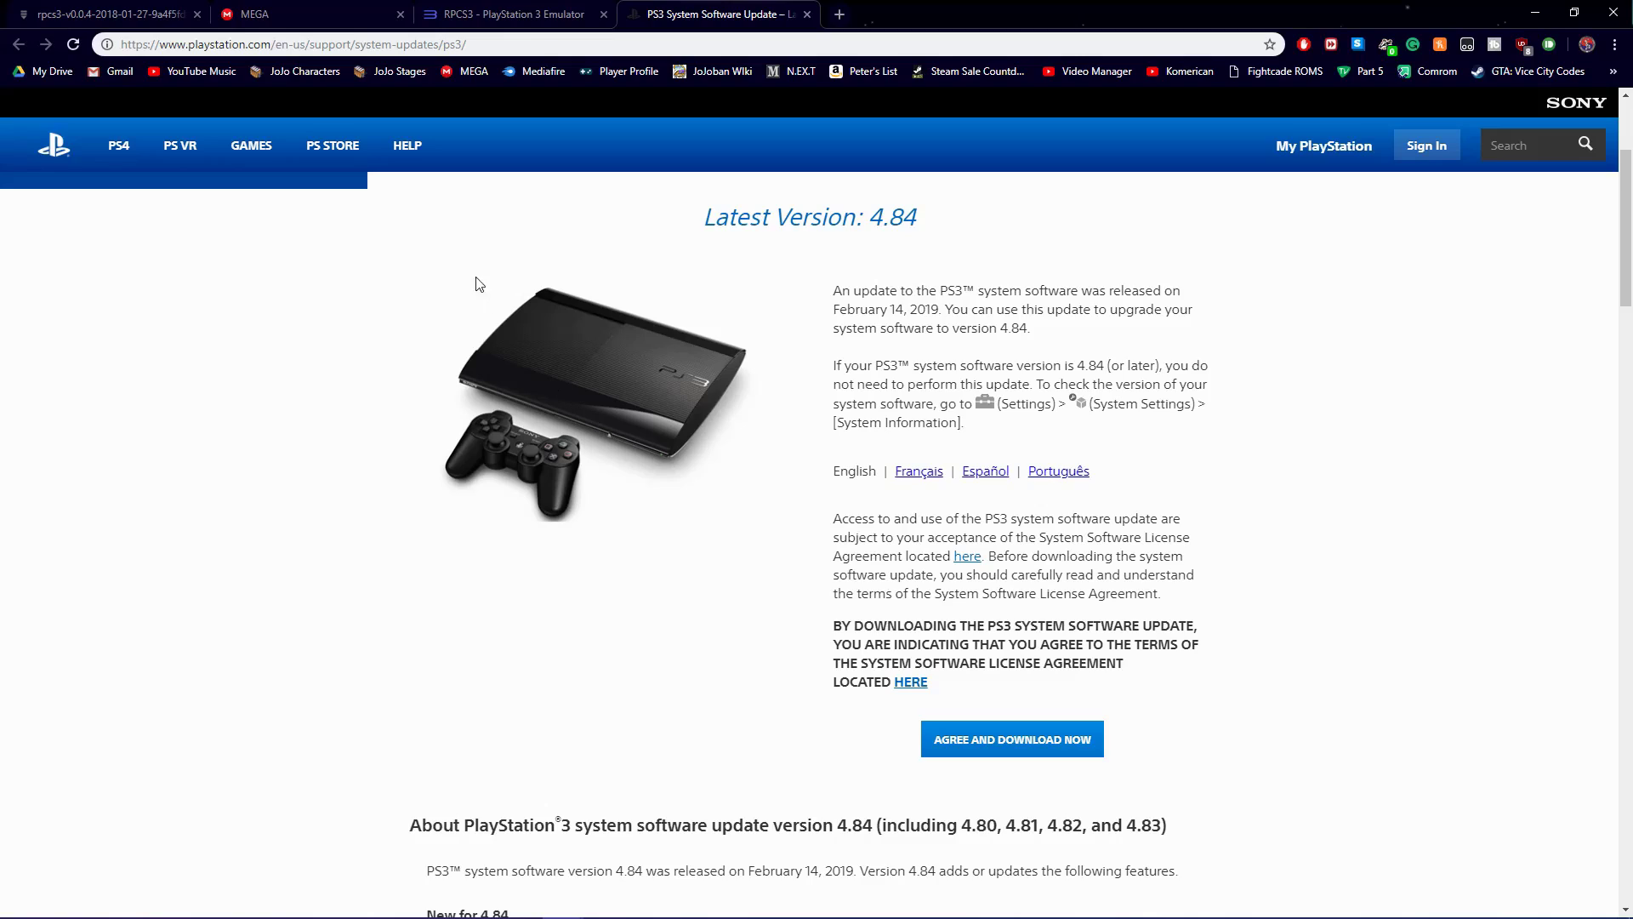
Step: Select all three JoJo's Bizarre Adventure - All-Star Battle [BLUS31405] RAR parts on MEGA and download them
click(302, 14)
drag(404, 246, 371, 174)
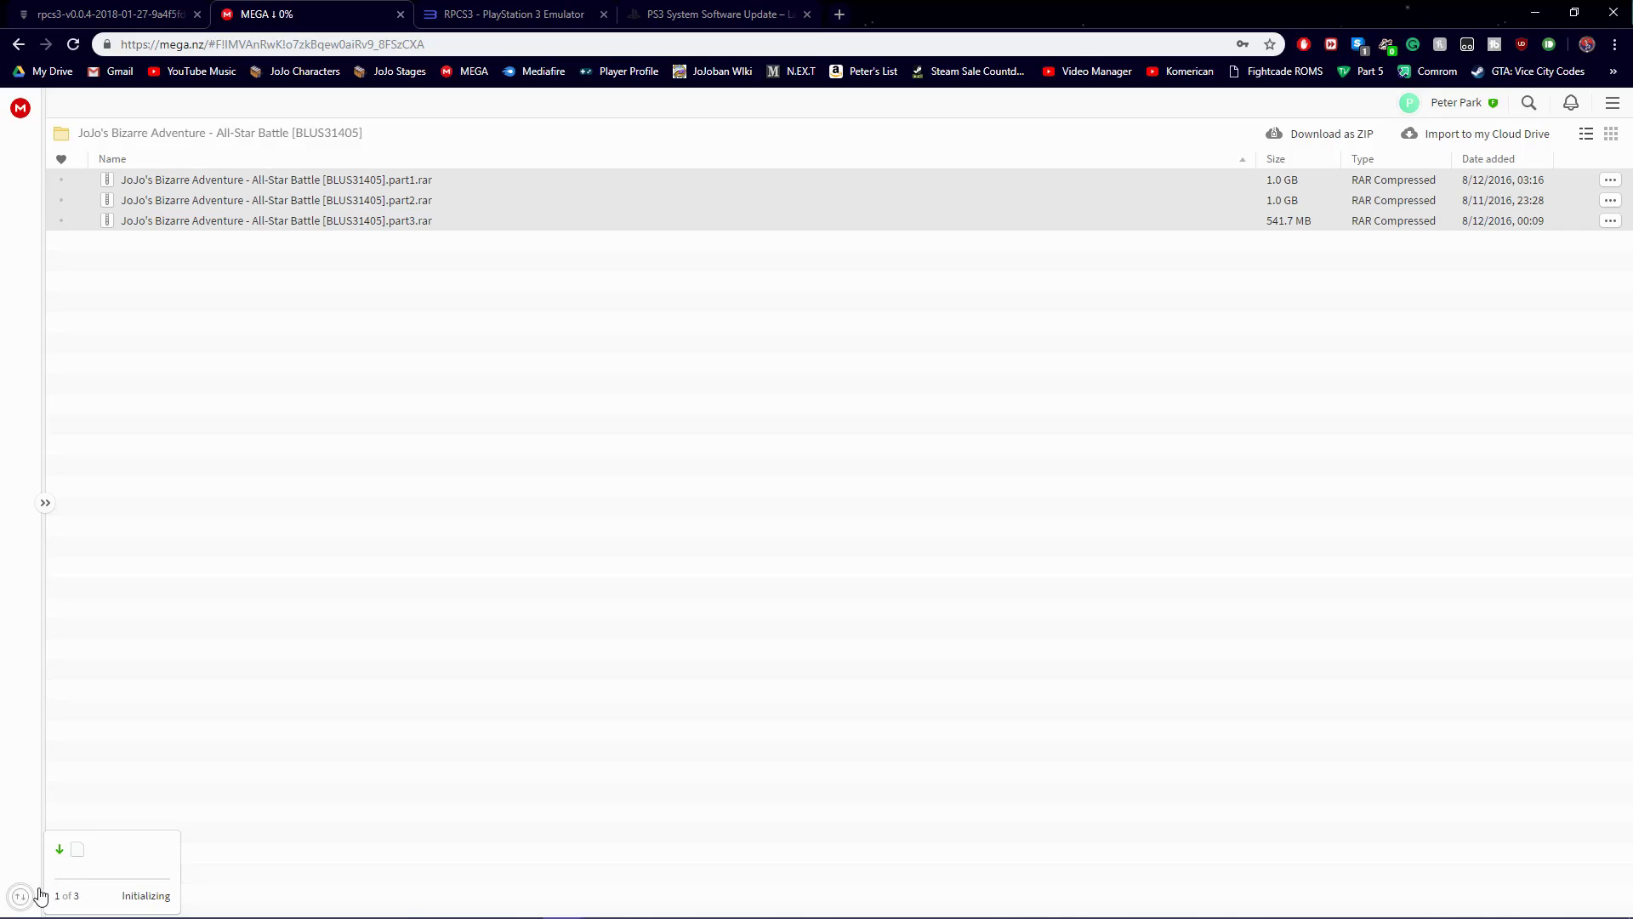
click(24, 896)
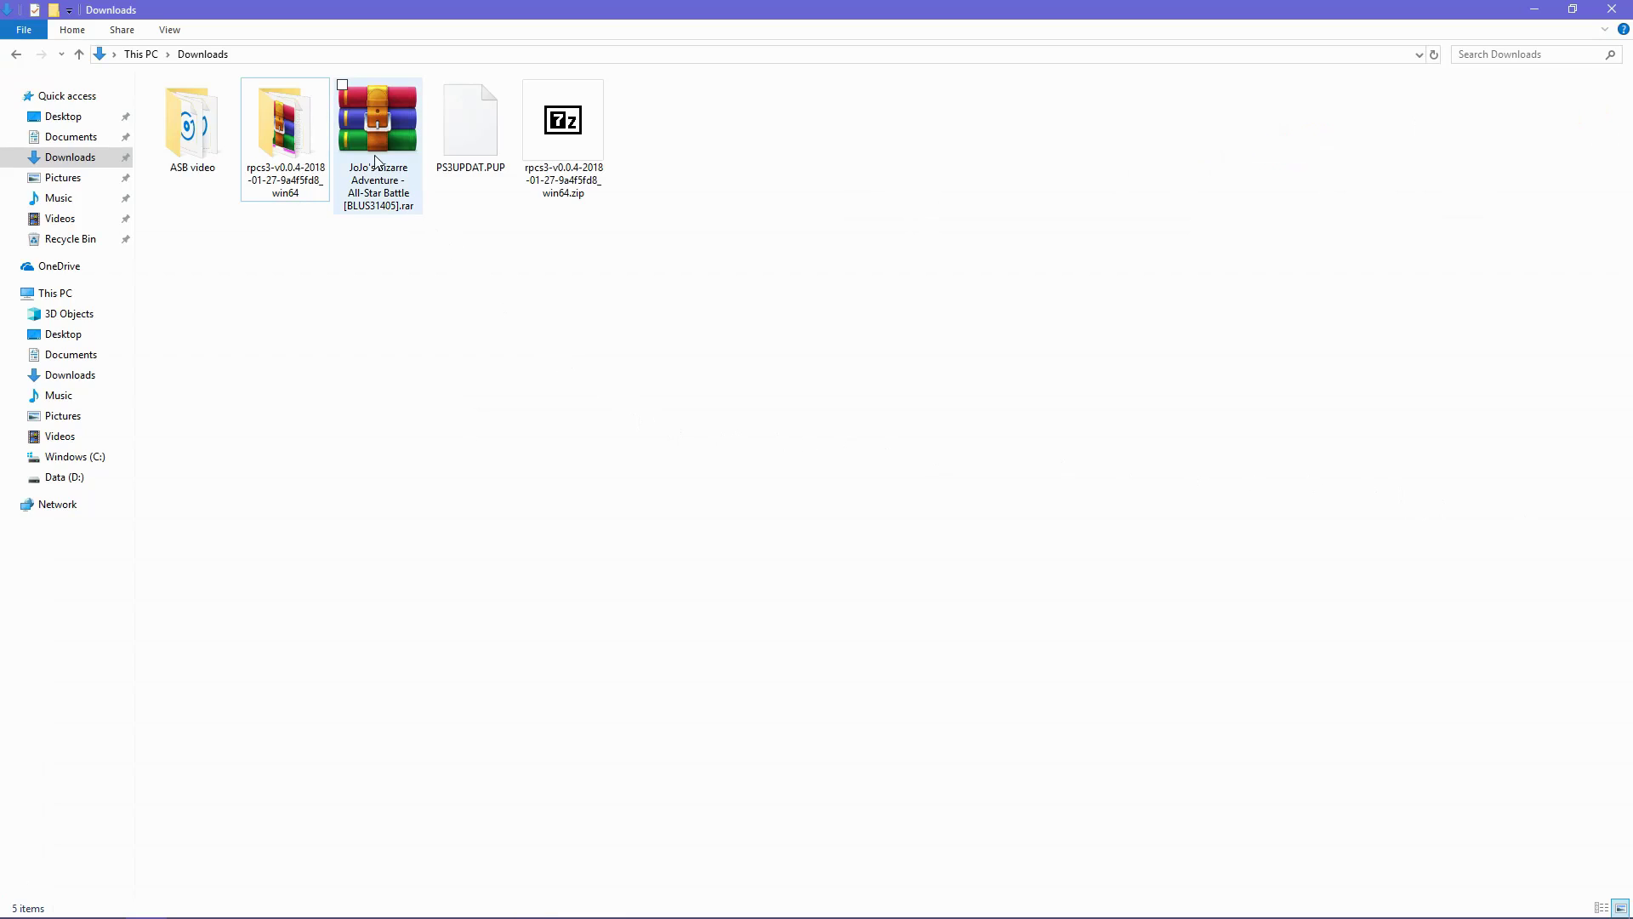
Step: Extract JoJo's Bizarre Adventure - All-Star Battle [BLUS31405].rar into the Downloads folder with 7-Zip
click(377, 162)
right_click(375, 159)
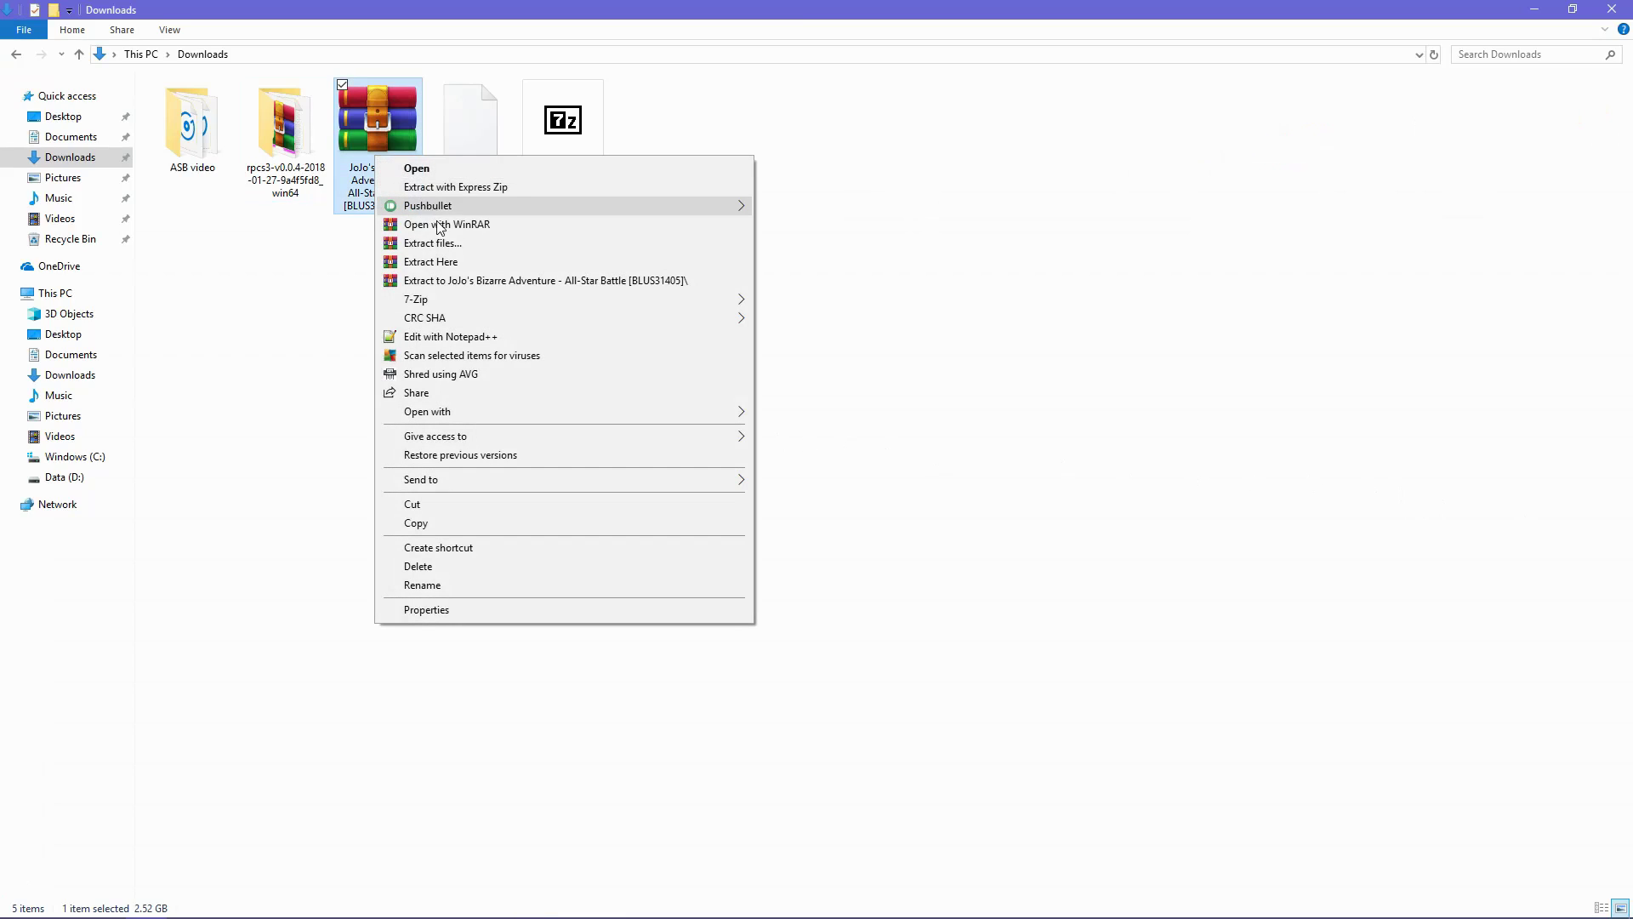
mouse_move(451, 299)
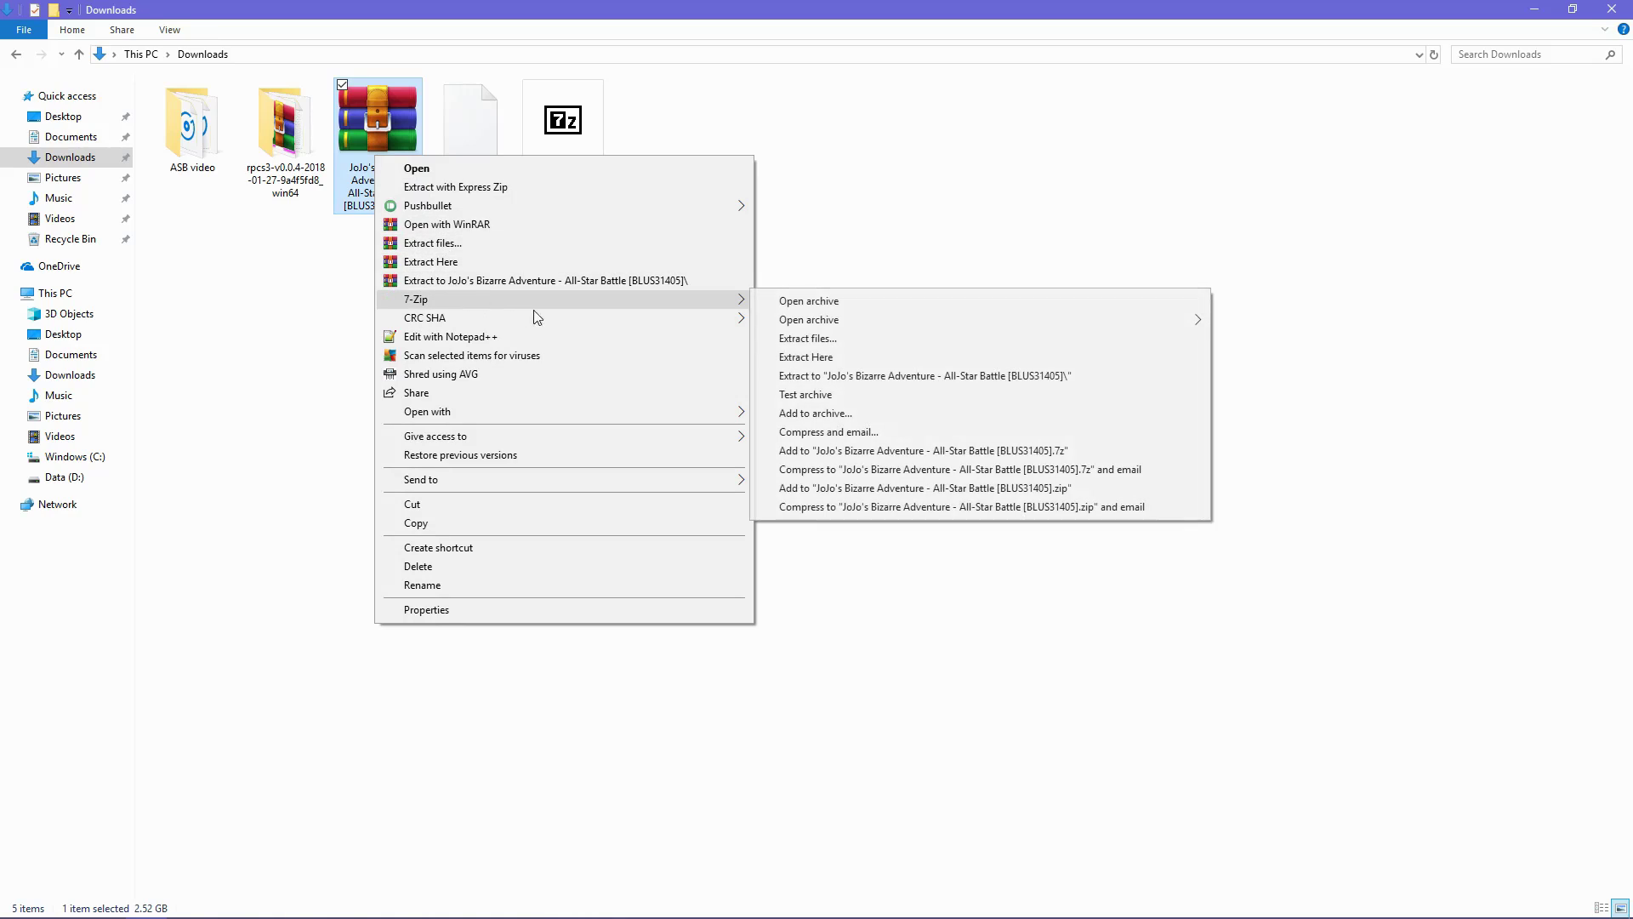
click(835, 356)
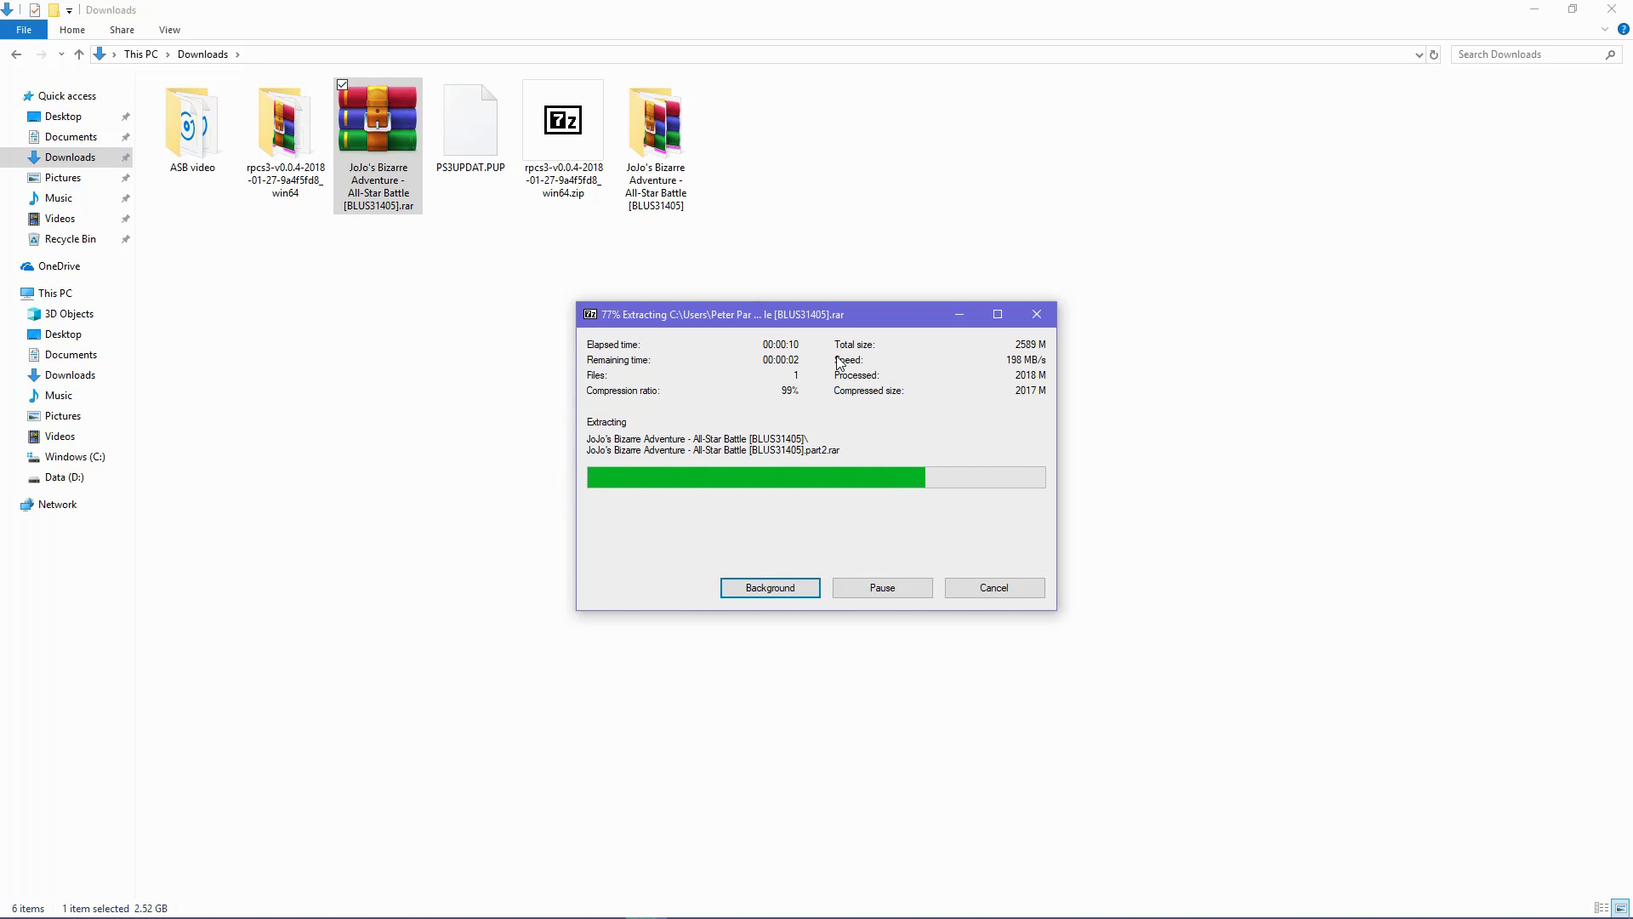
Step: Extract the game from the first RAR part in the unpacked JoJo's folder with 7-Zip and check the extracted folder's contents
double_click(663, 173)
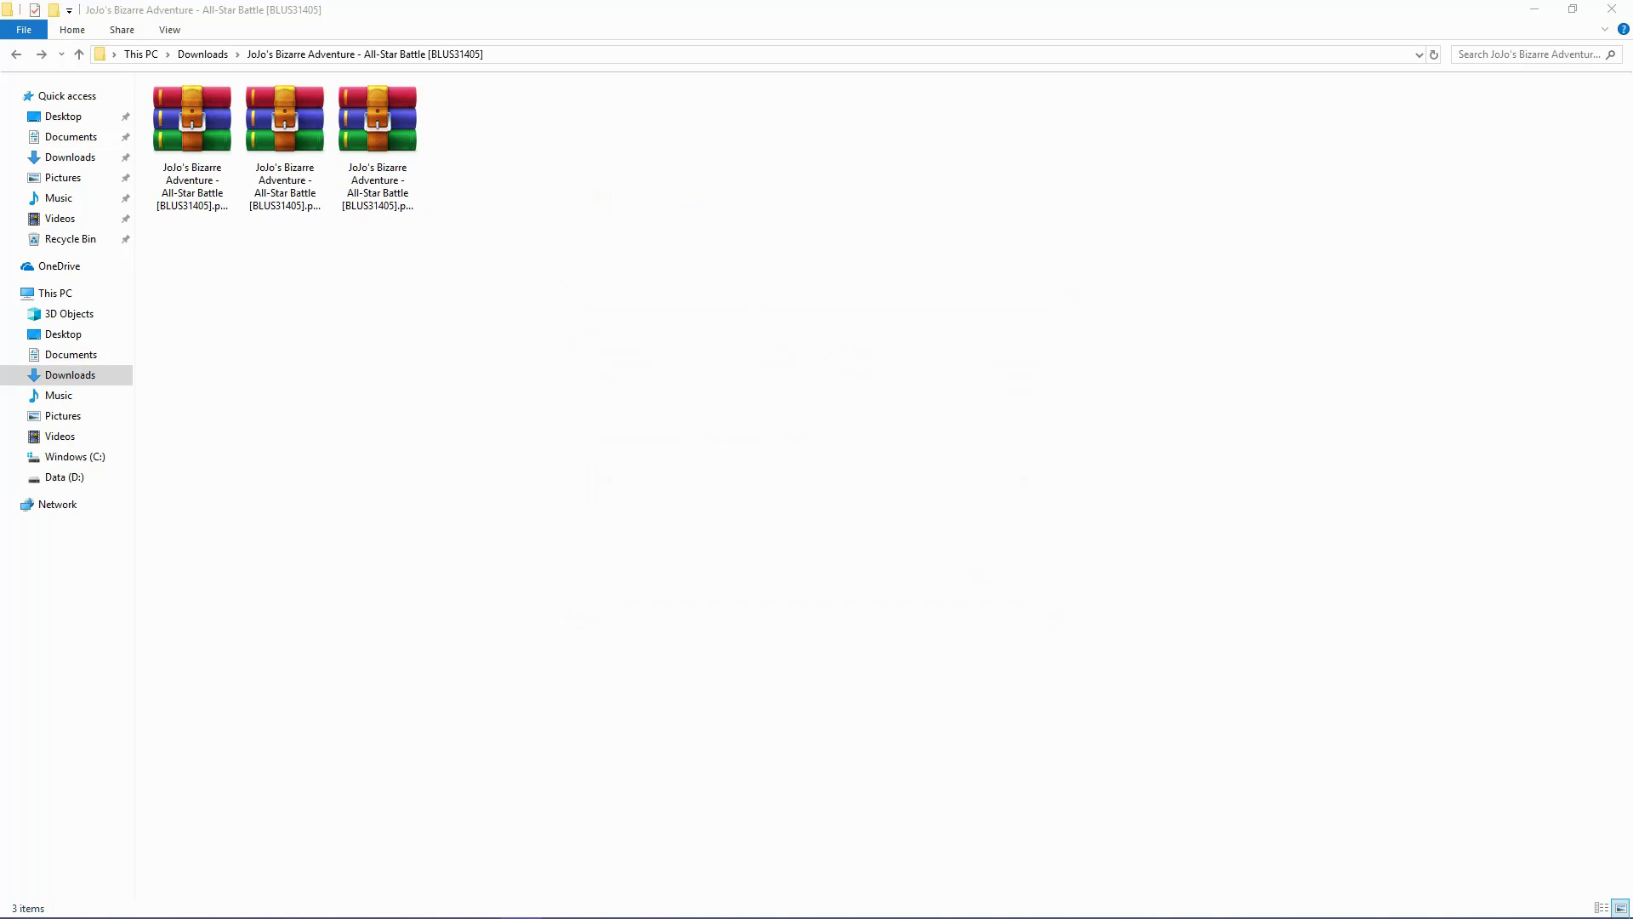
click(204, 182)
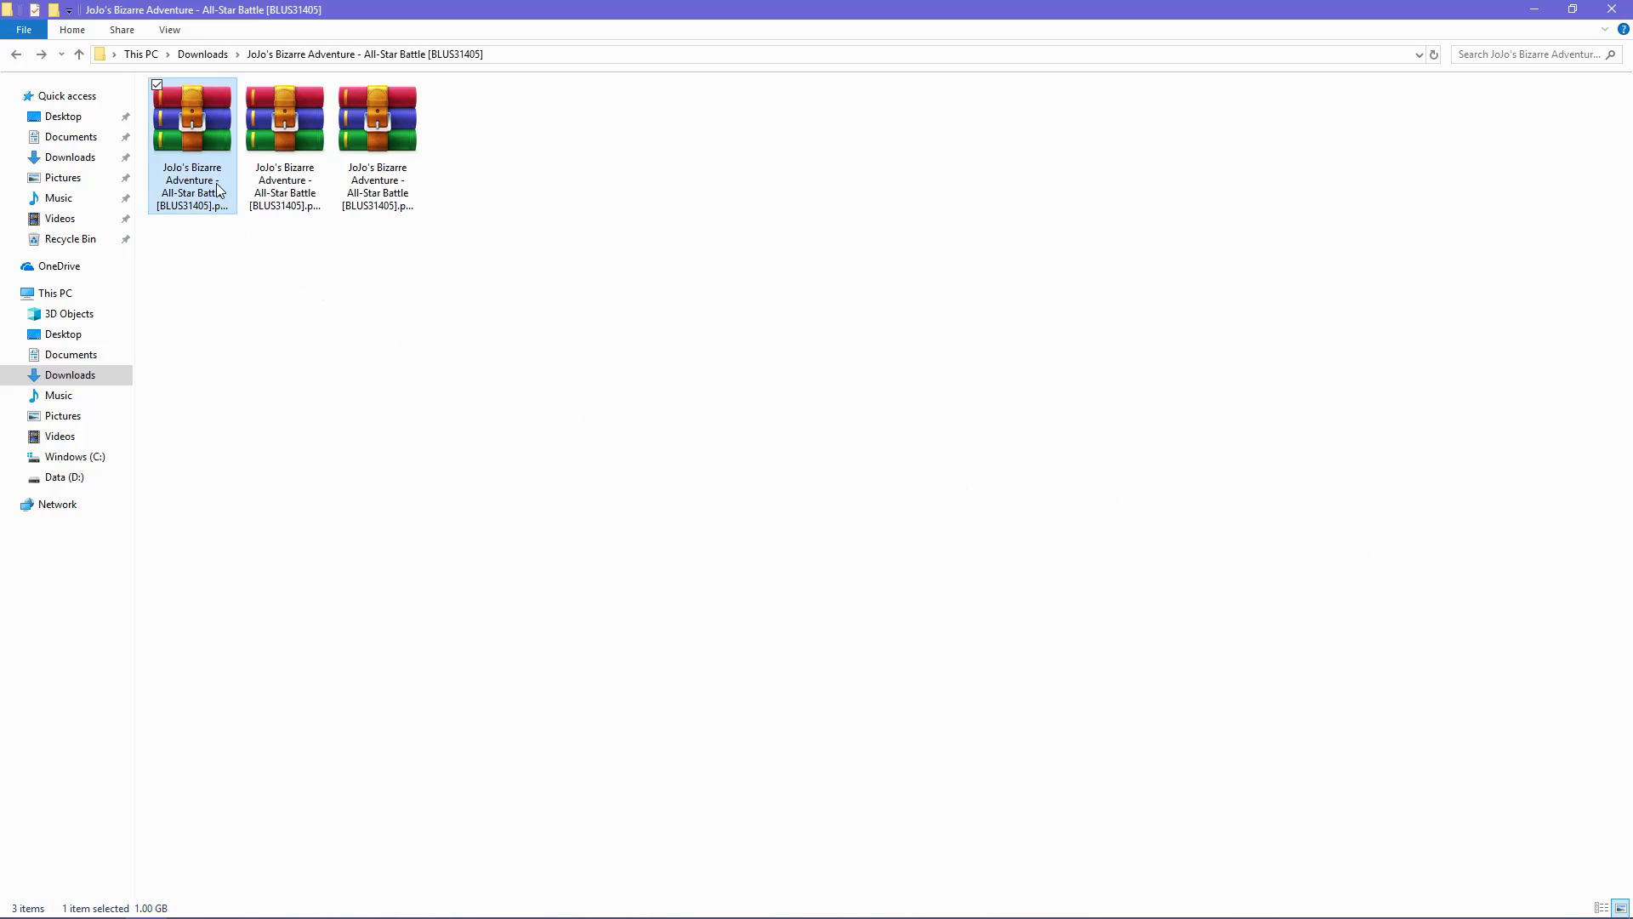
right_click(216, 182)
mouse_move(329, 327)
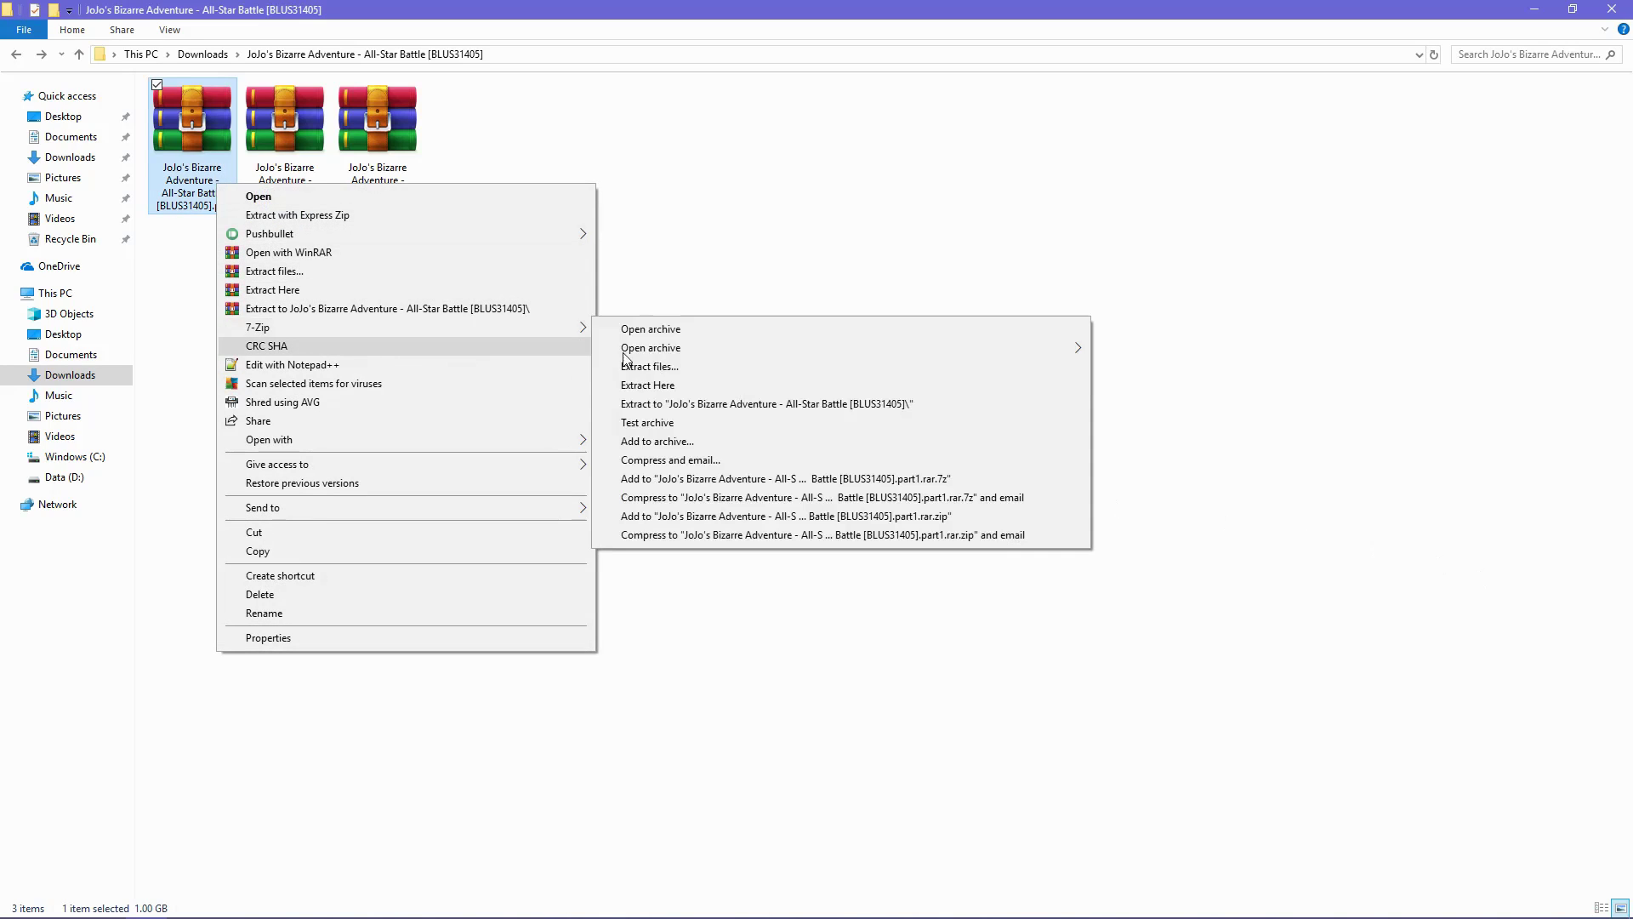
click(681, 385)
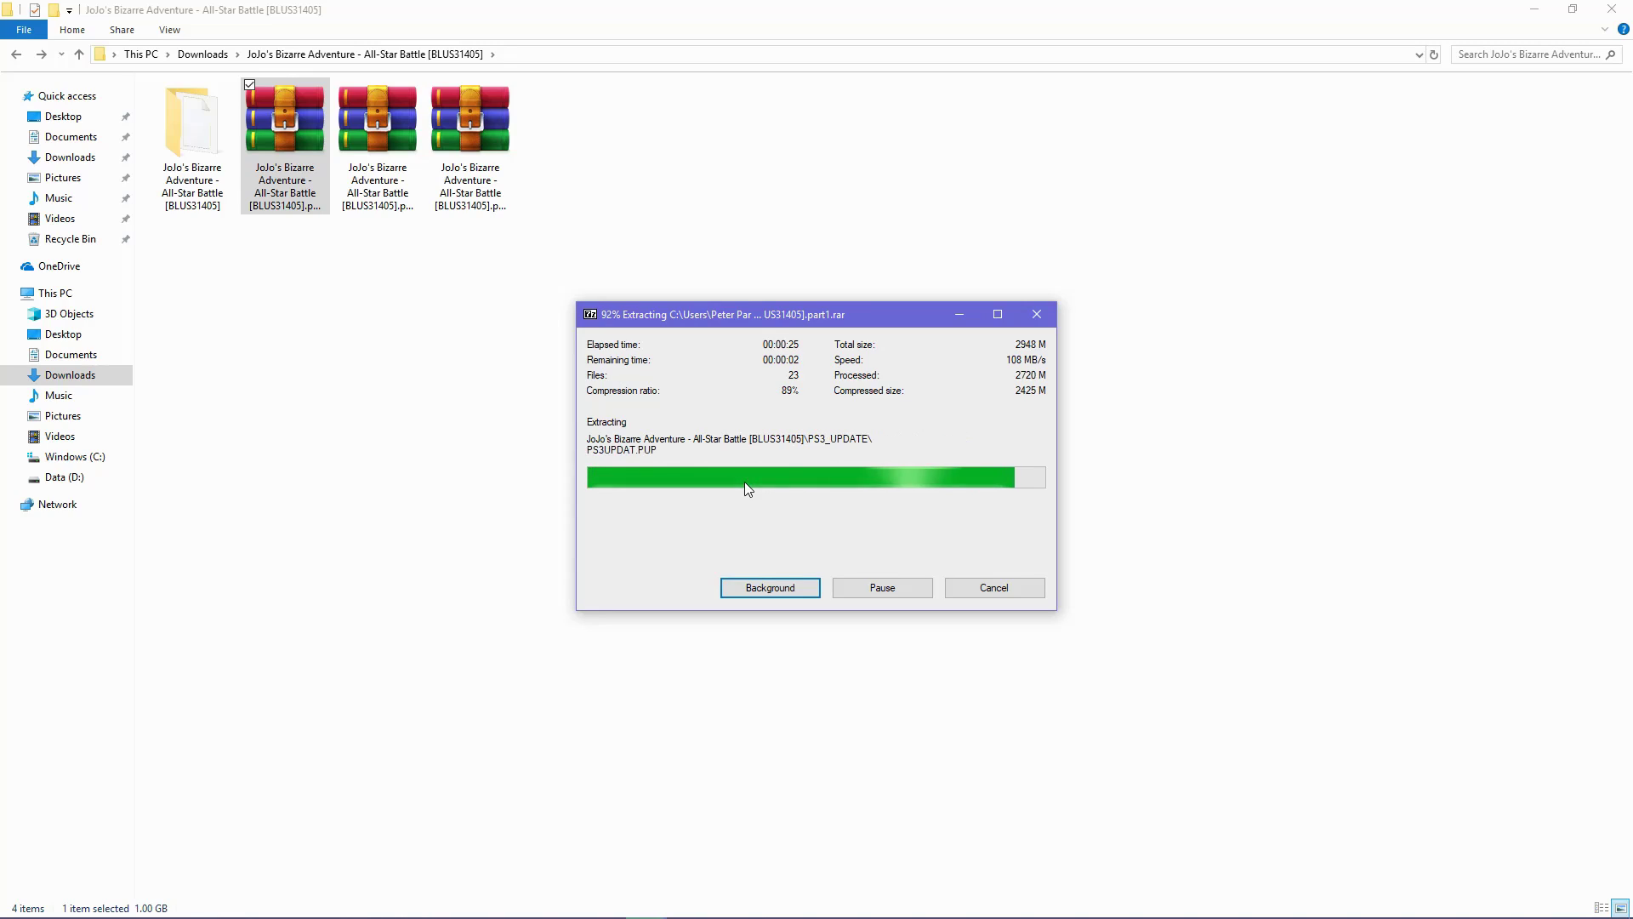
double_click(192, 123)
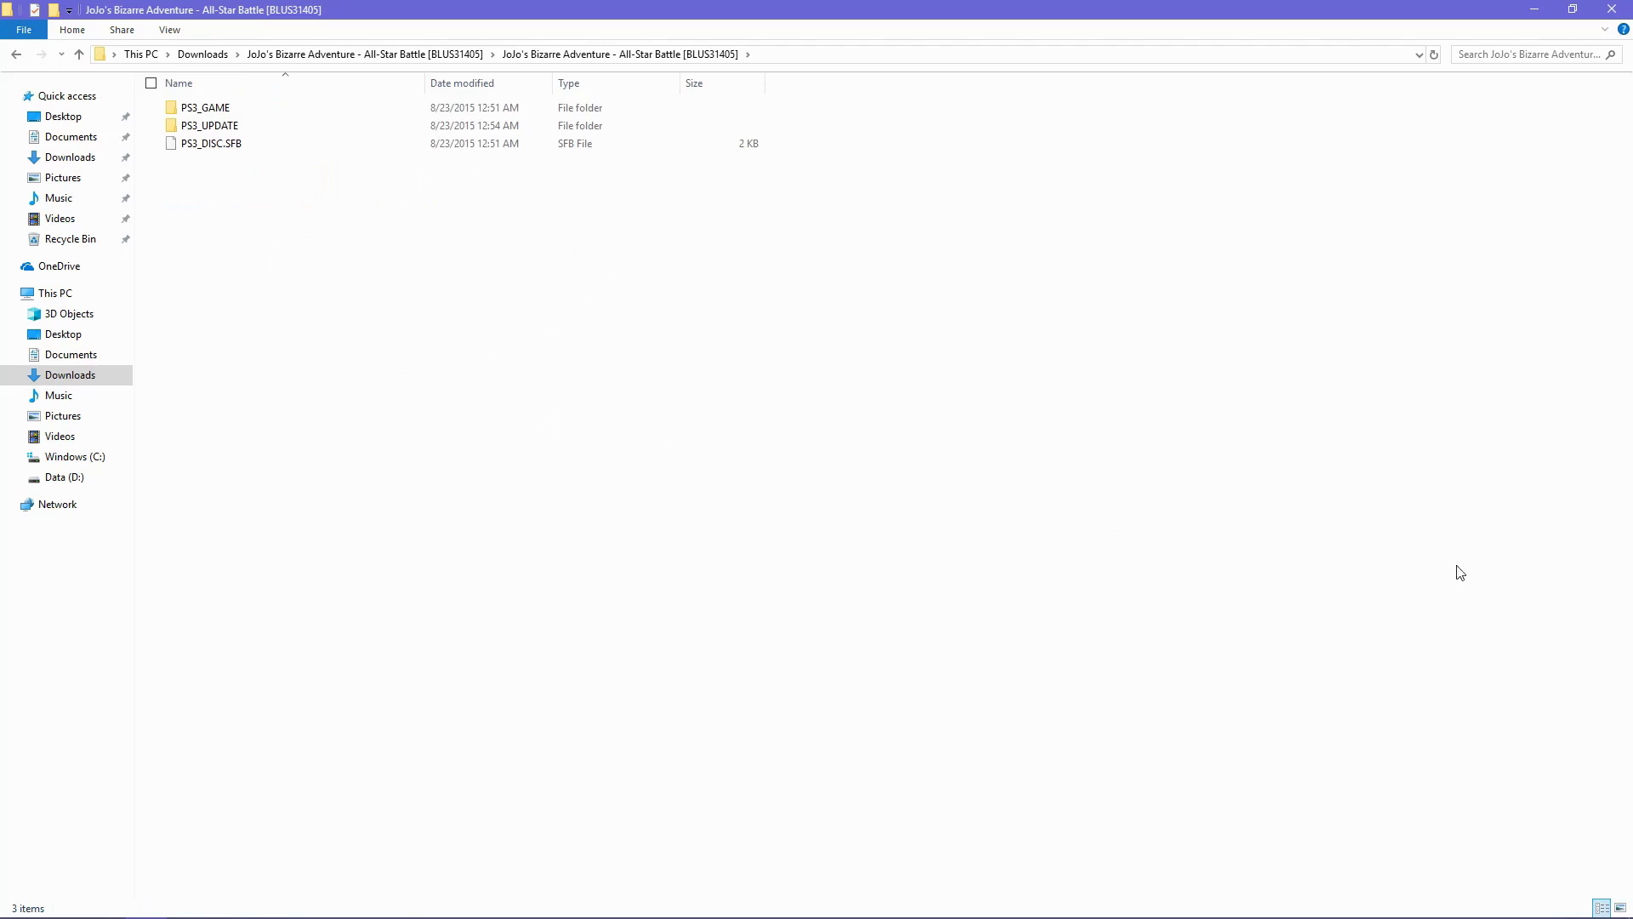
key(alt+Left)
Step: Launch rpcs3.exe from the extracted rpcs3 folder and accept using the experimental build
double_click(487, 138)
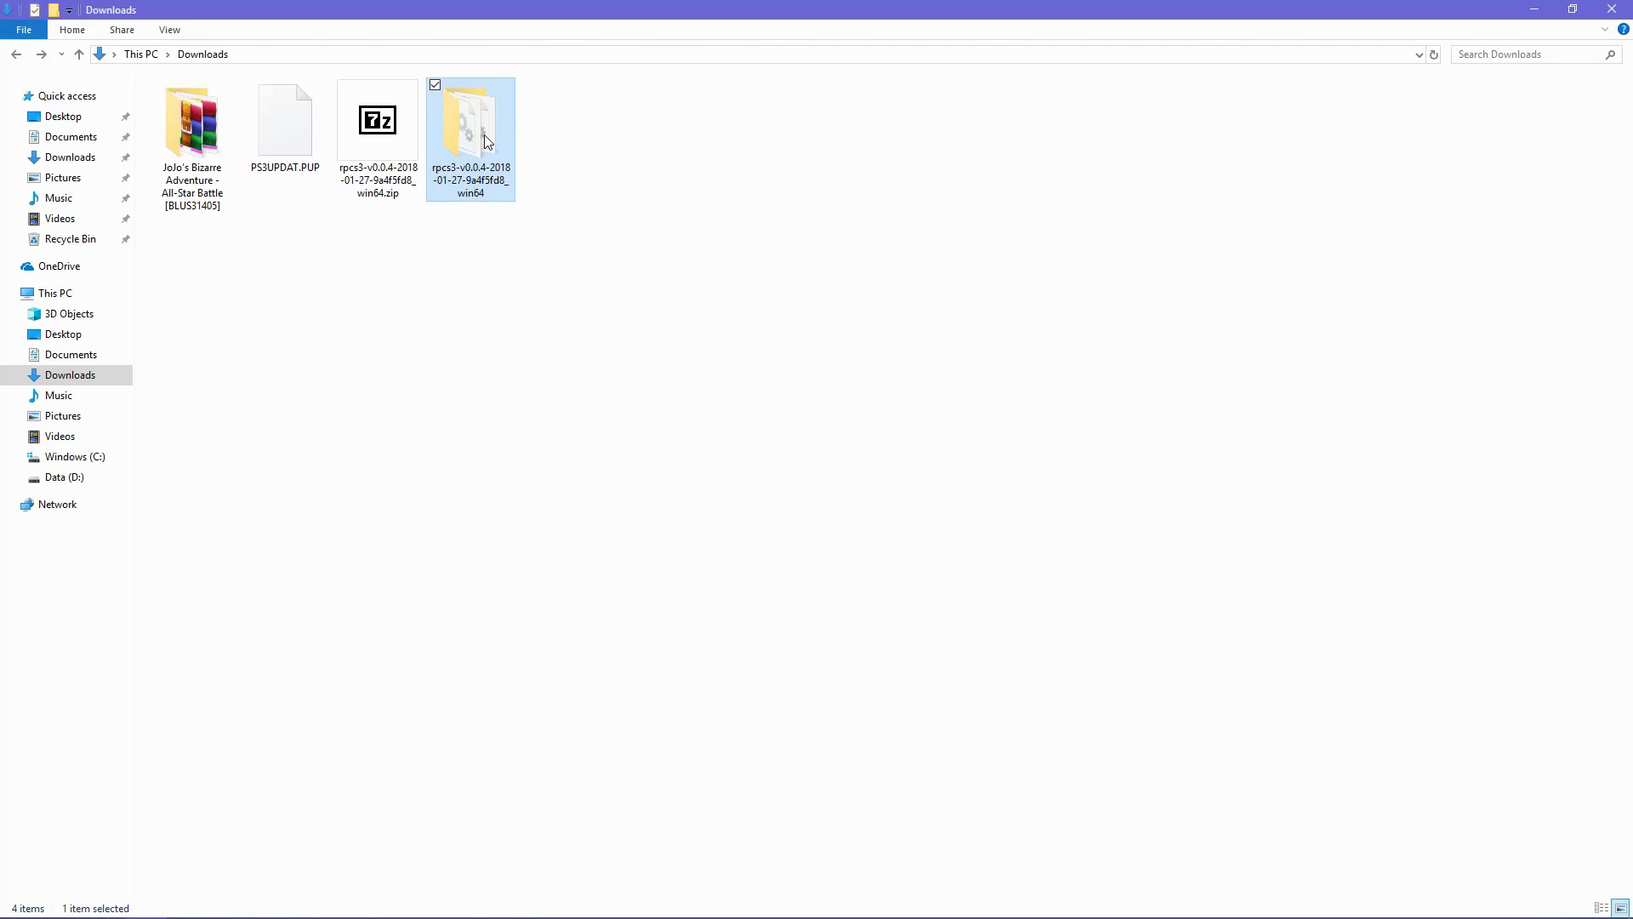
double_click(1565, 140)
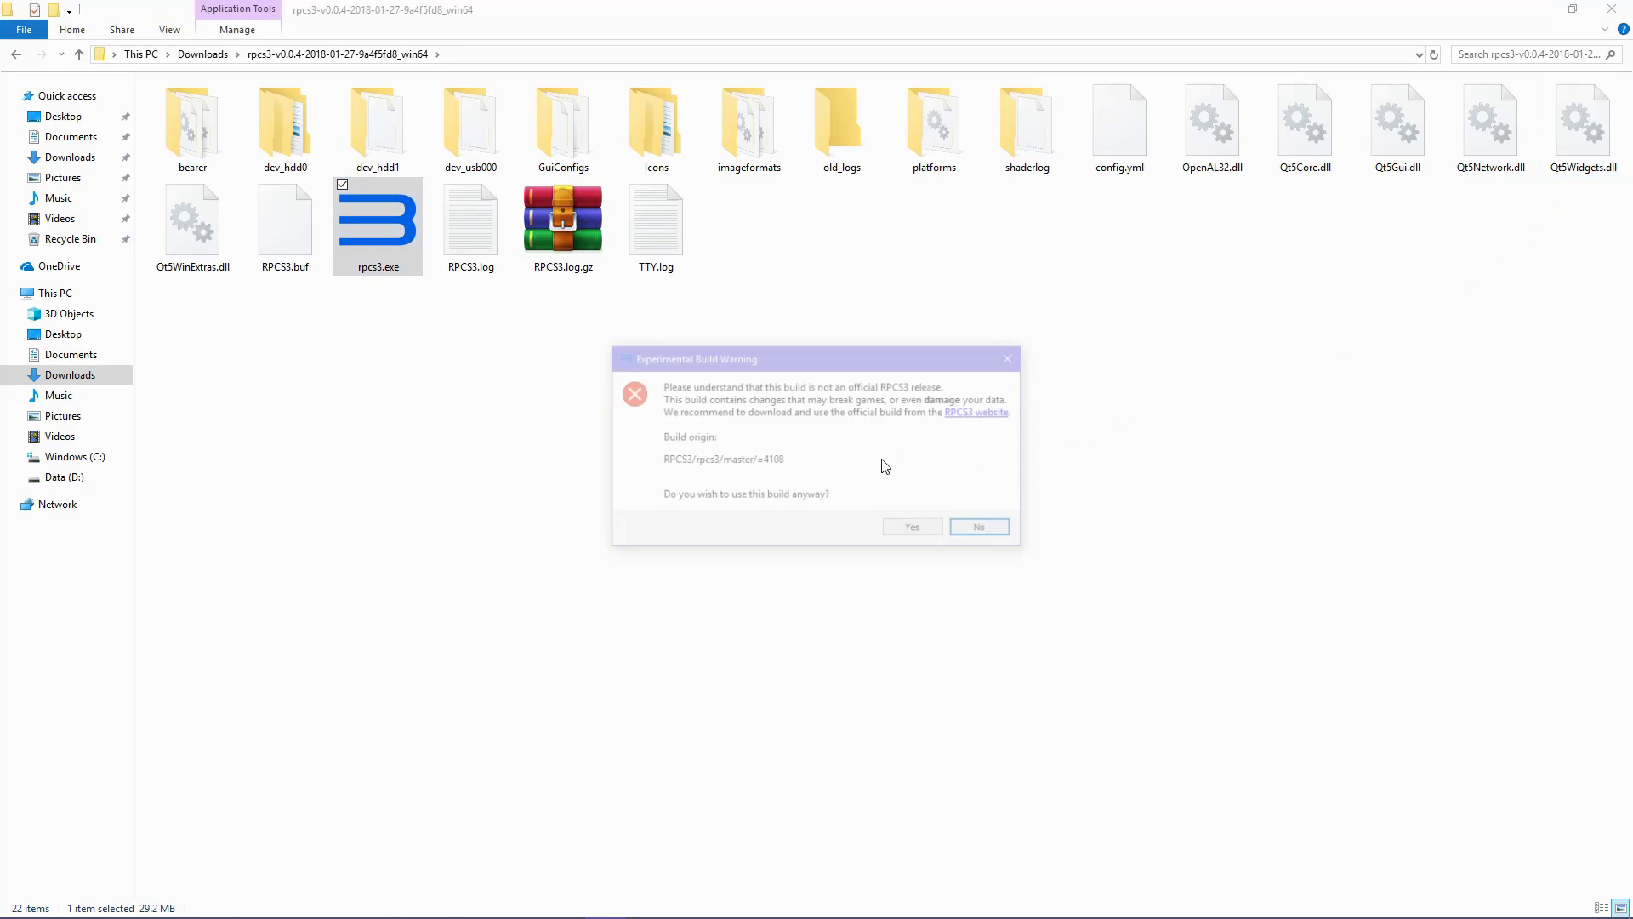
click(915, 531)
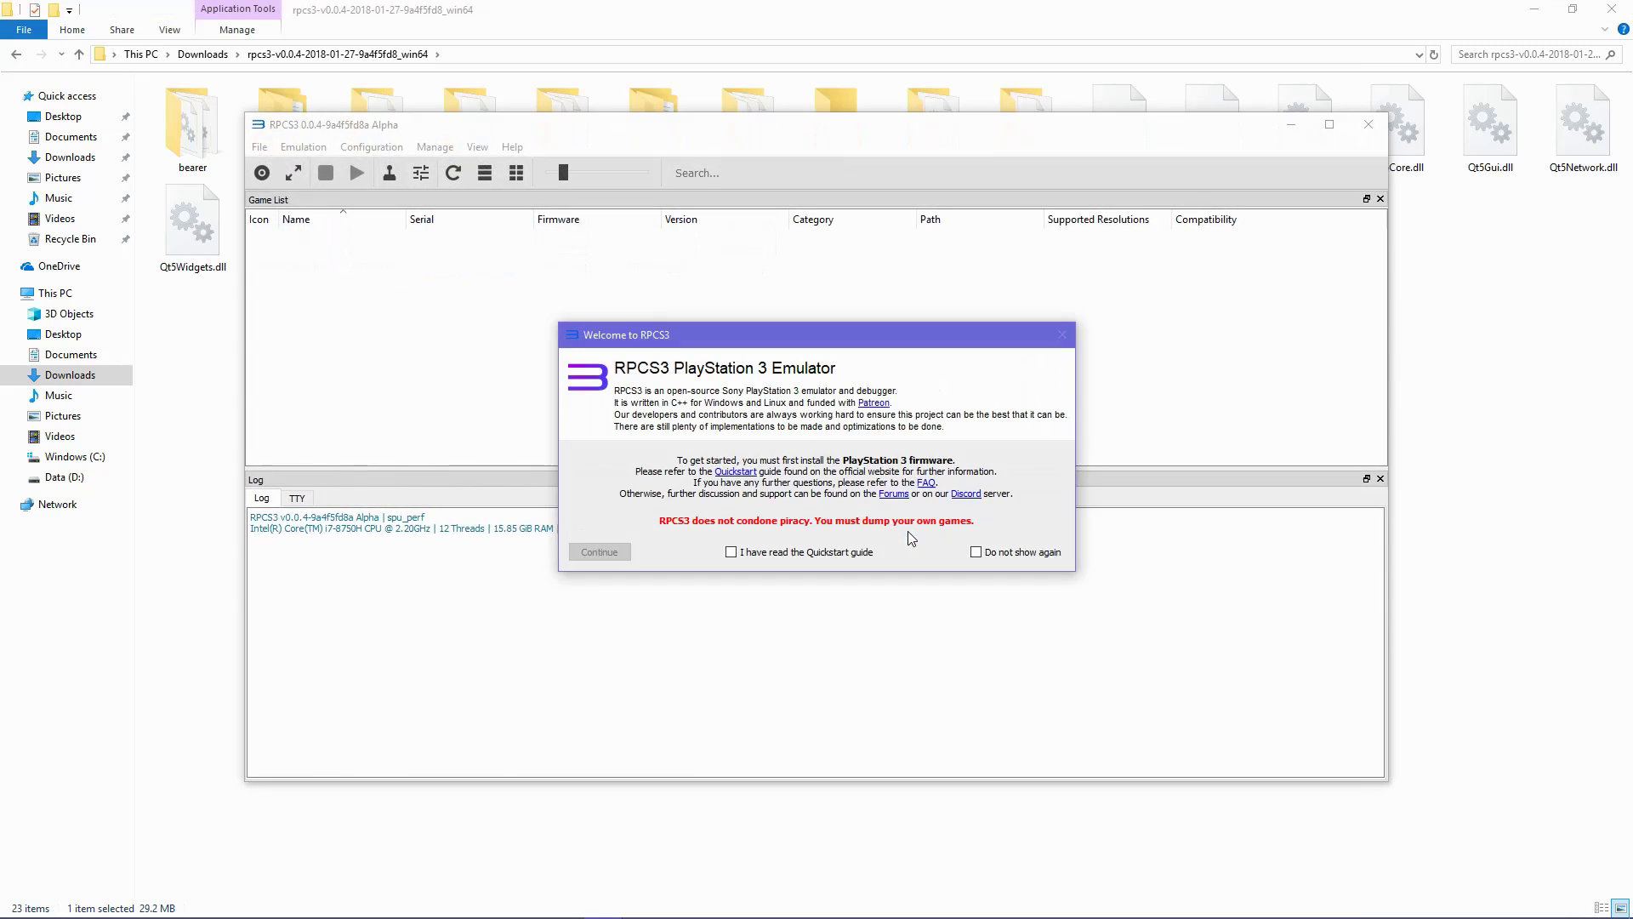
Step: Open the Quickstart guide from the RPCS3 welcome message and examine the system requirements
click(742, 476)
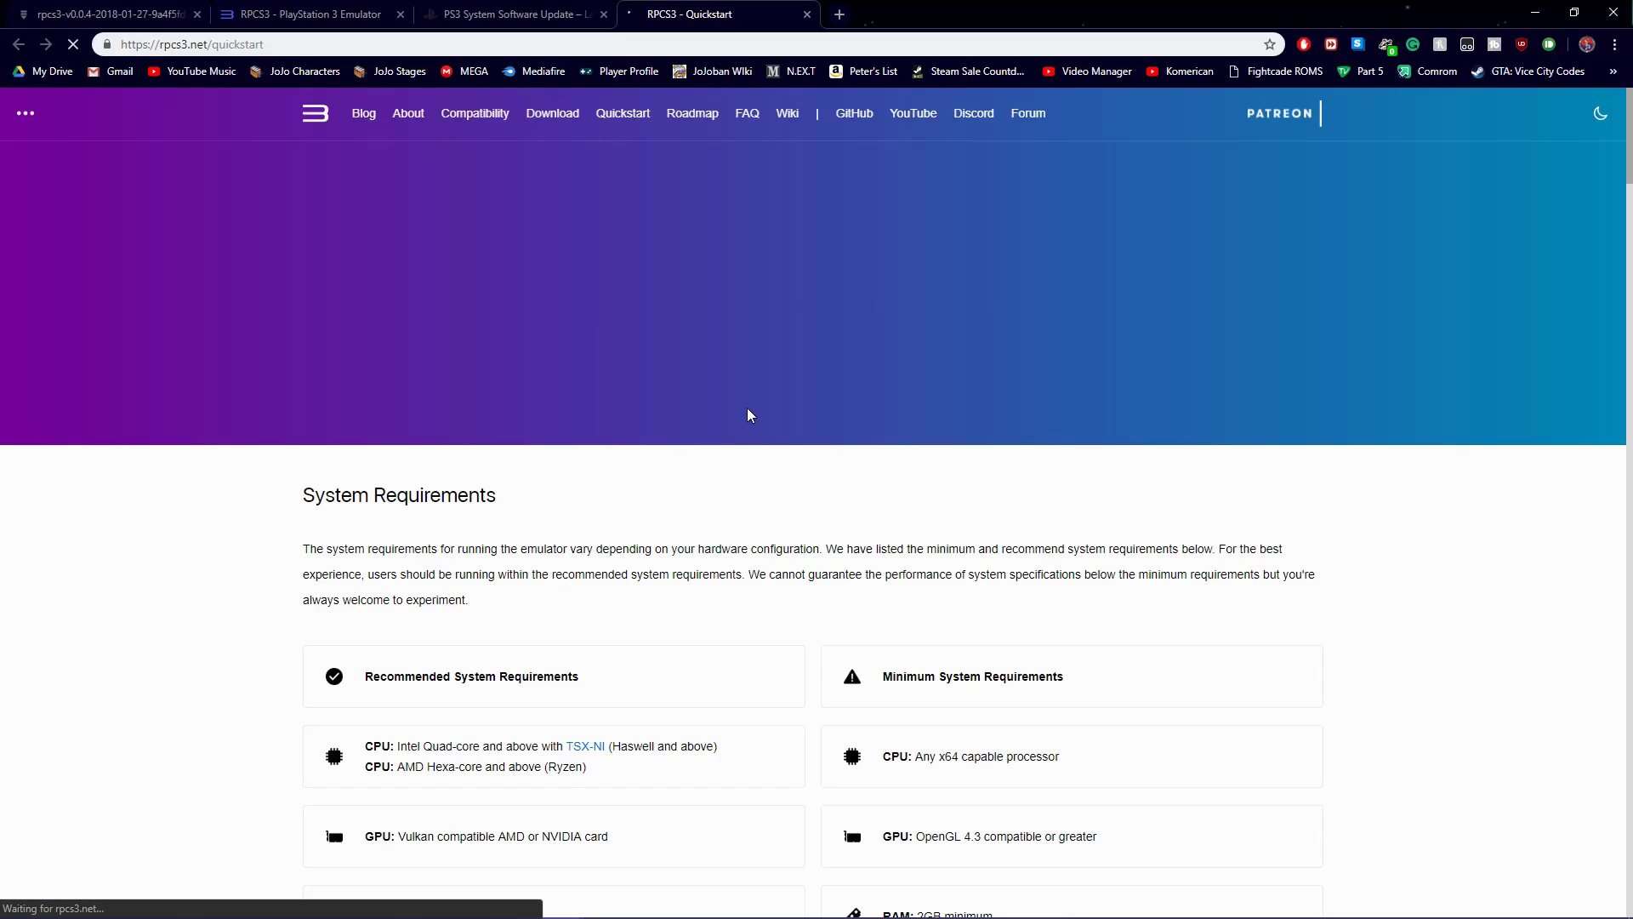
scroll(747, 415, down, 2)
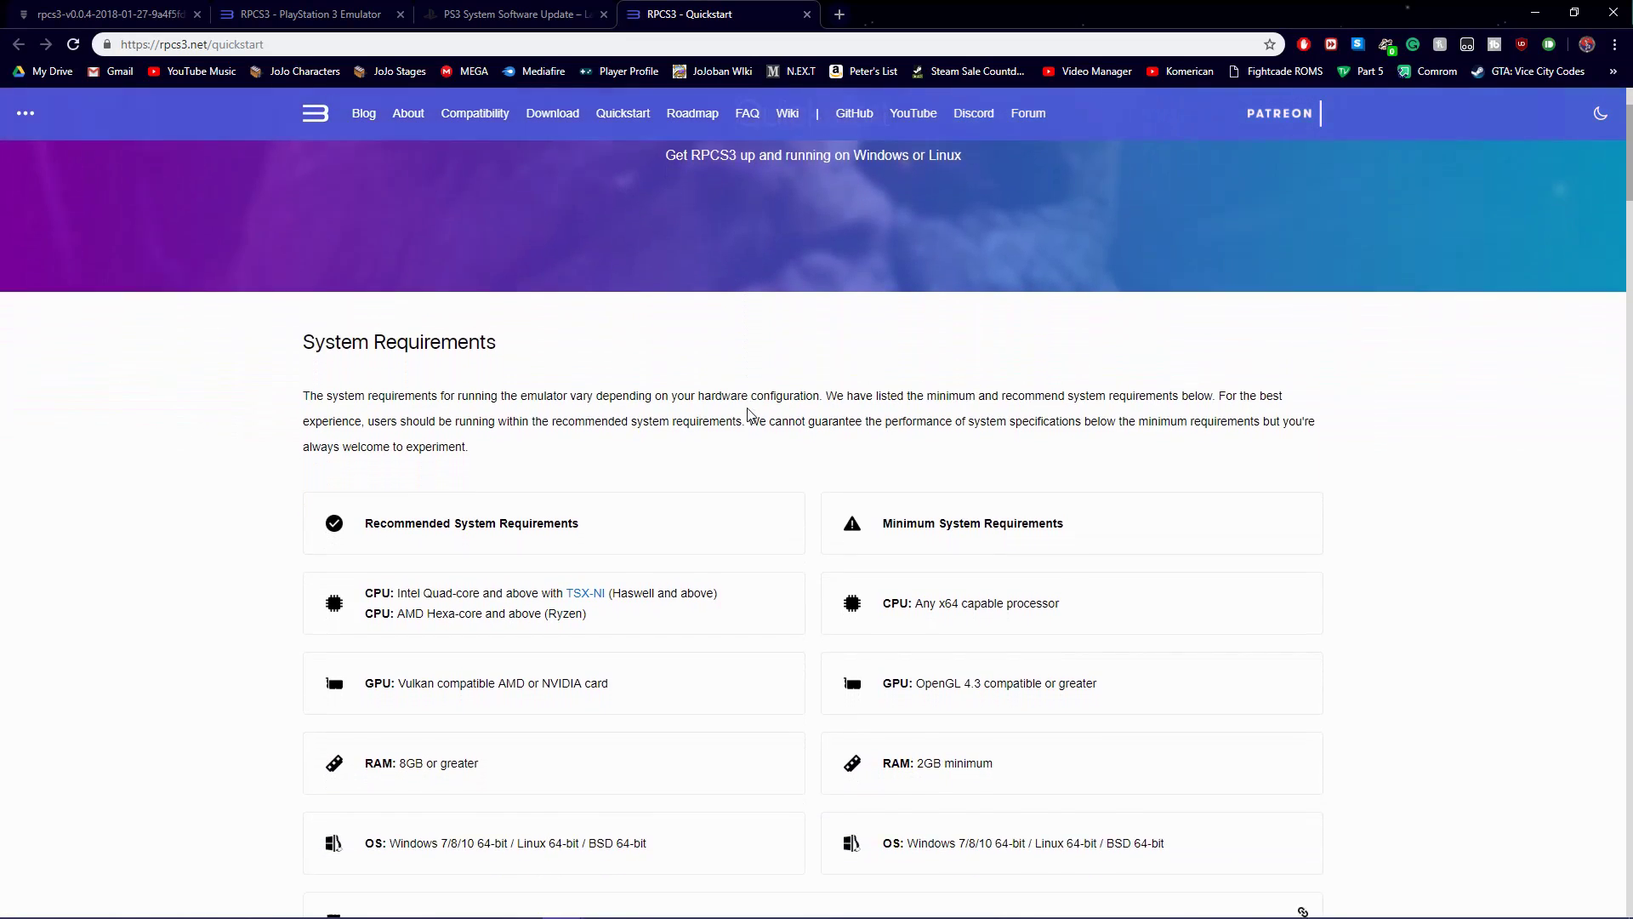
scroll(748, 414, down, 2)
scroll(748, 413, down, 5)
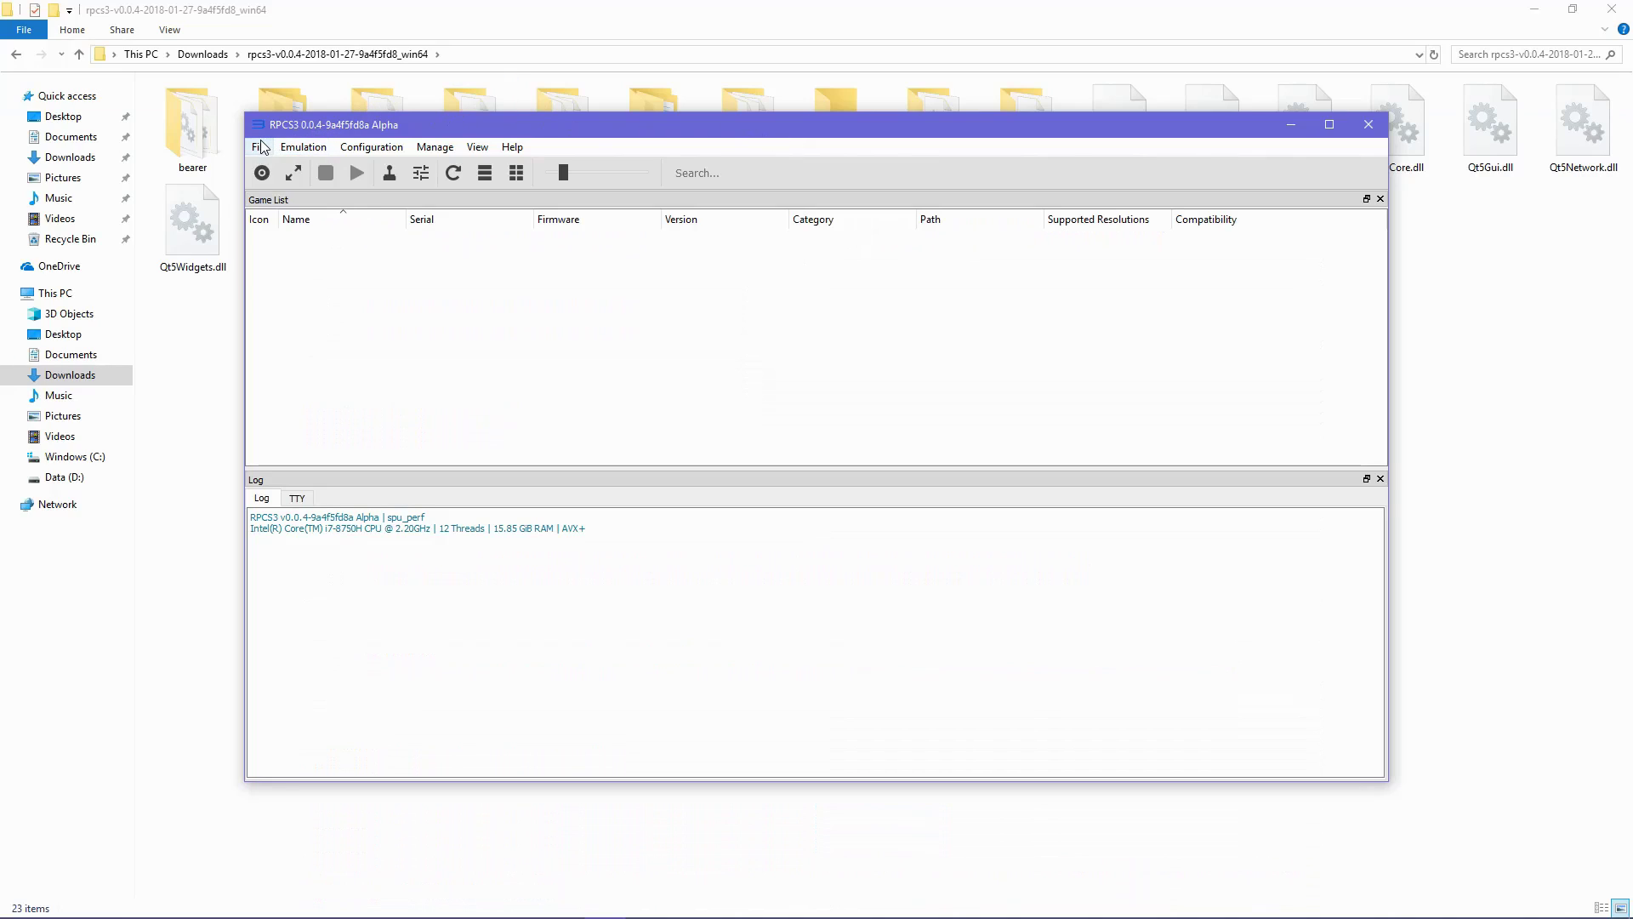
Step: Install the PS3 firmware in RPCS3 from PS3UPDAT.PUP in the Downloads folder
click(262, 148)
click(306, 250)
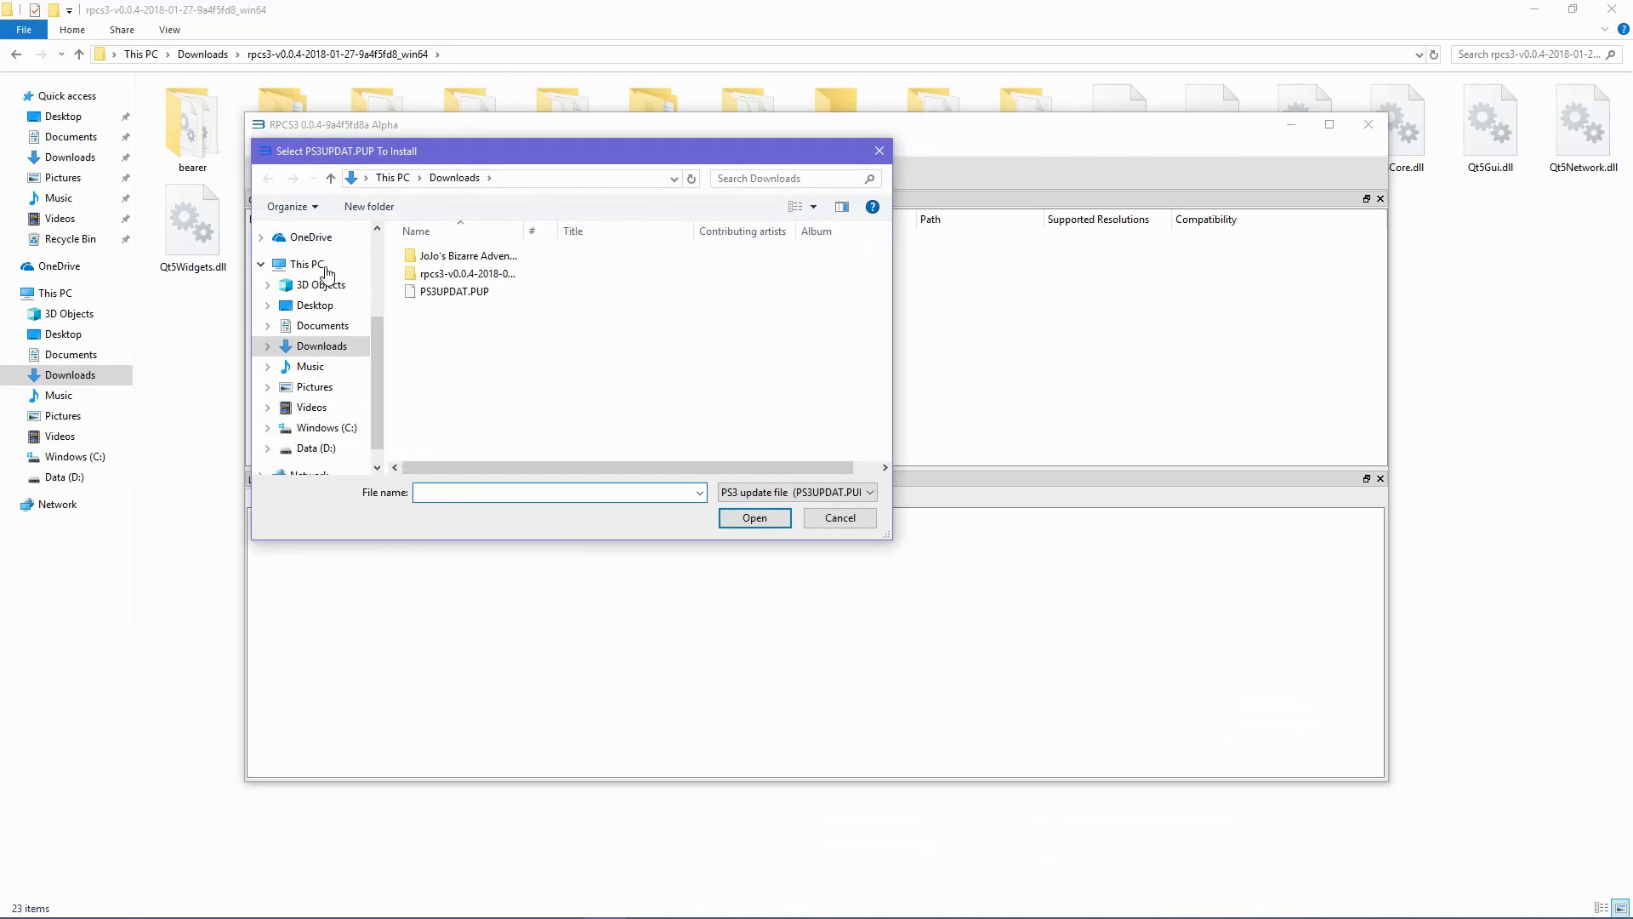
double_click(460, 292)
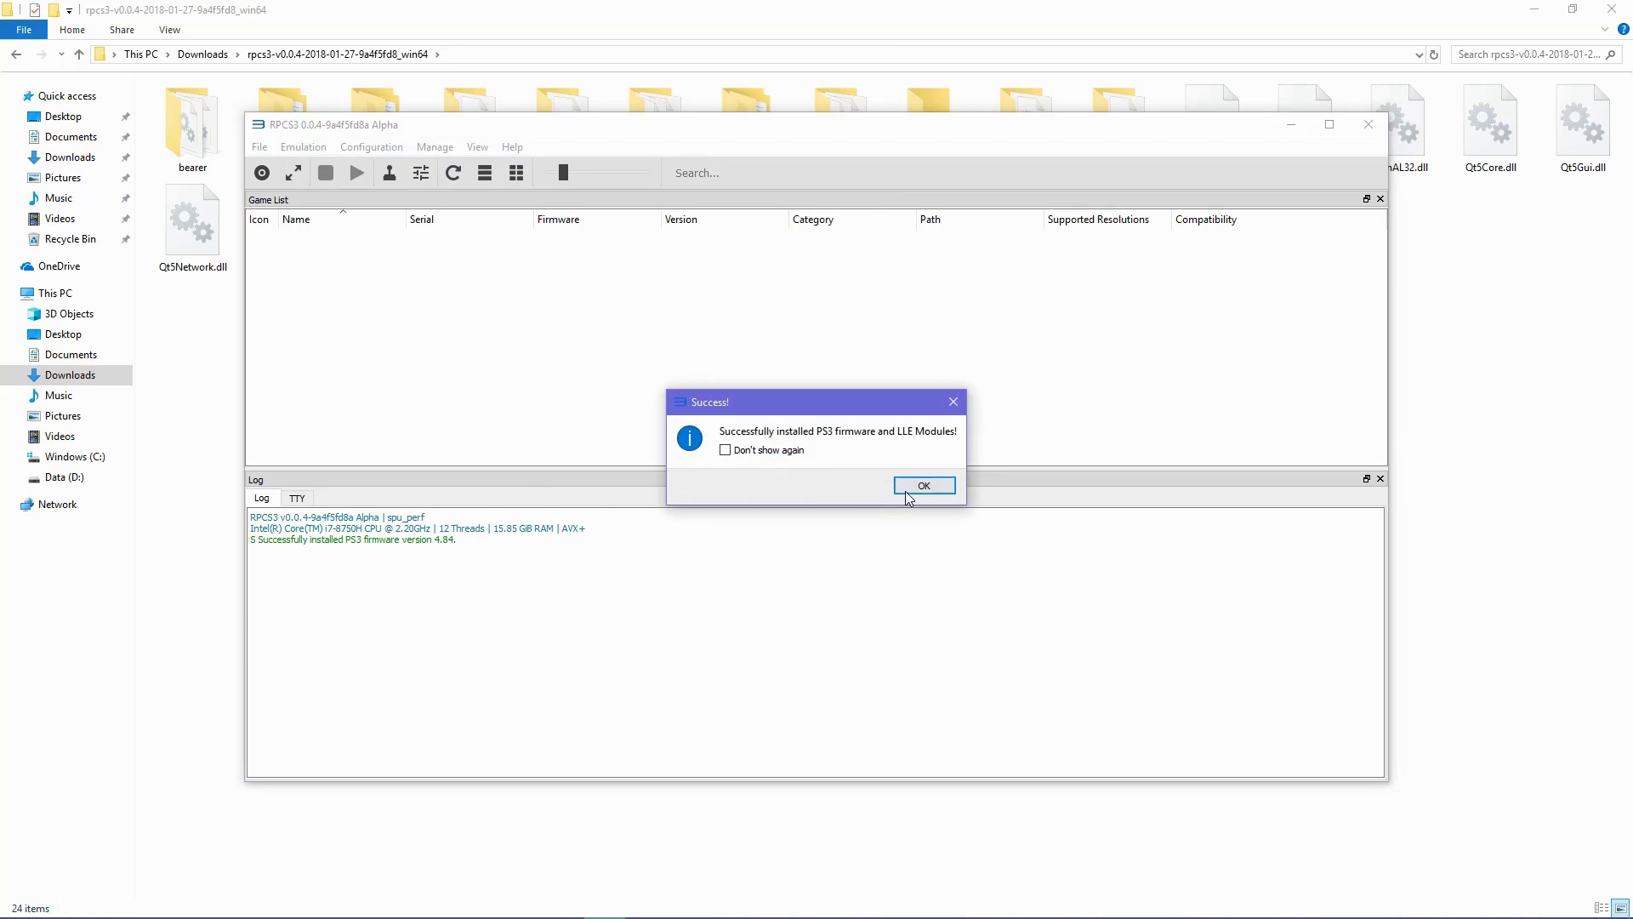
click(926, 486)
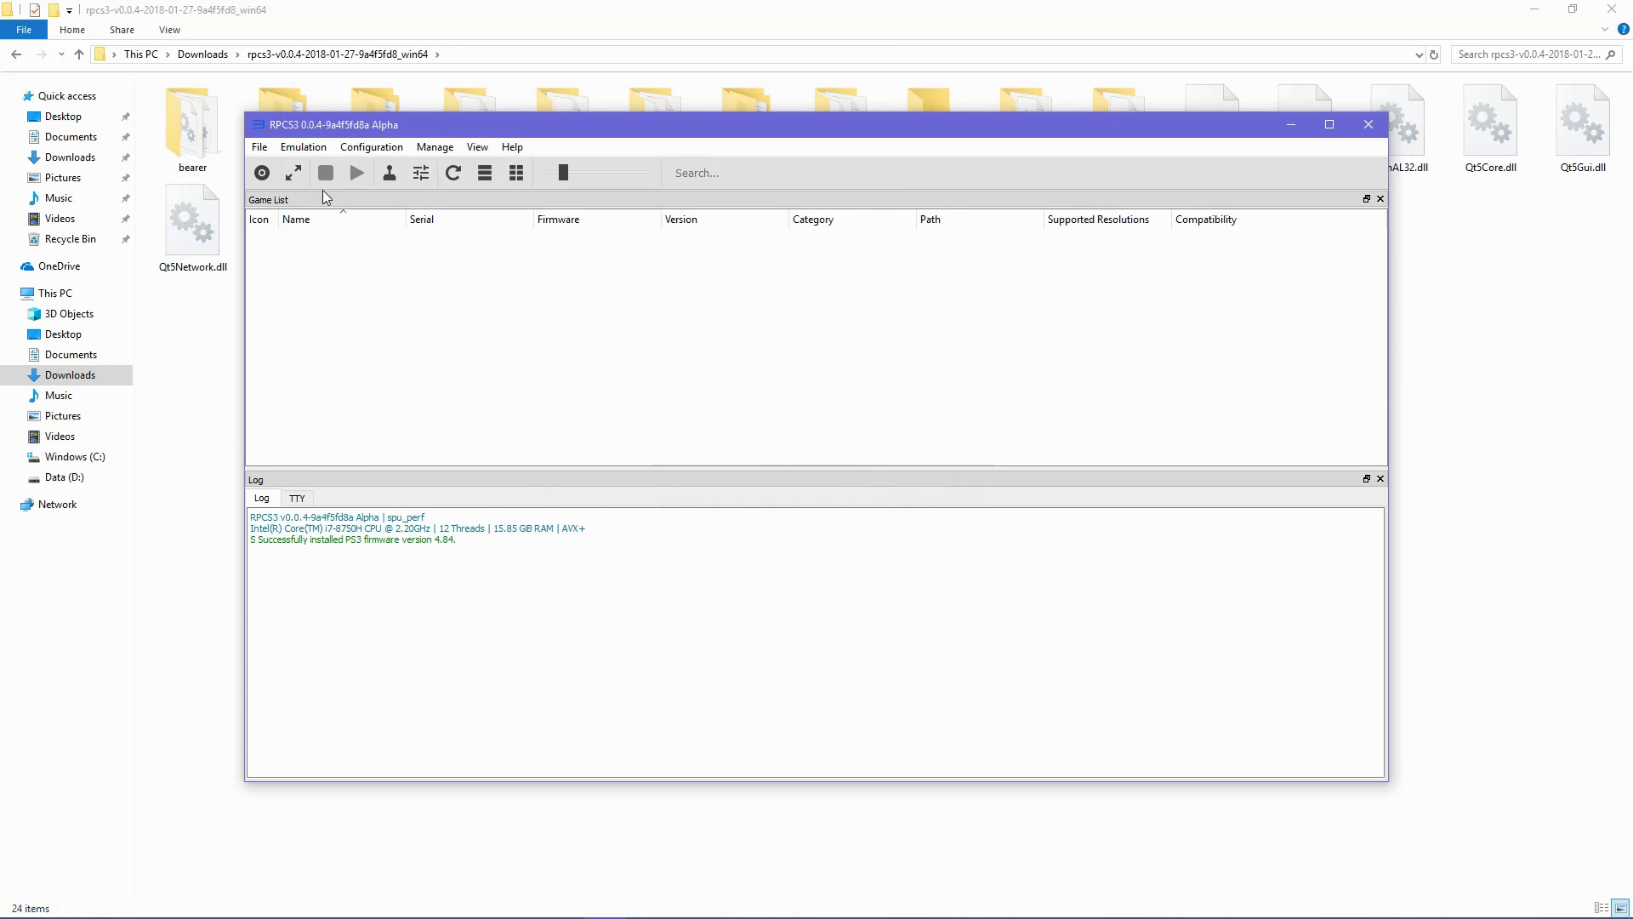
Step: Set the renderer to Vulkan in the RPCS3 GPU settings
click(266, 151)
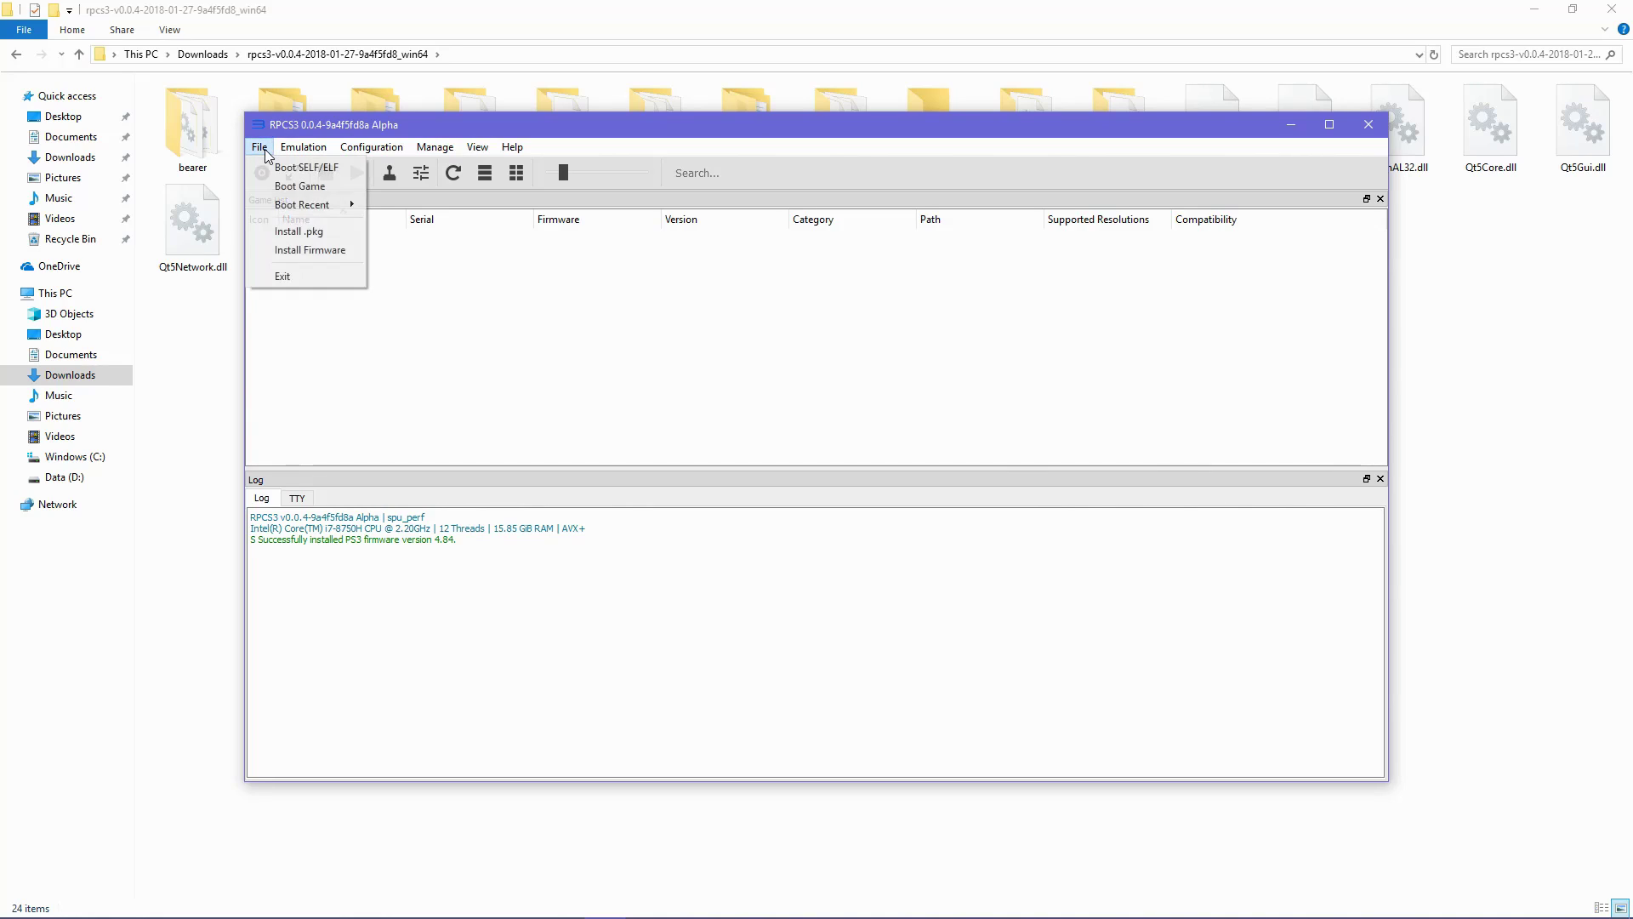
click(445, 133)
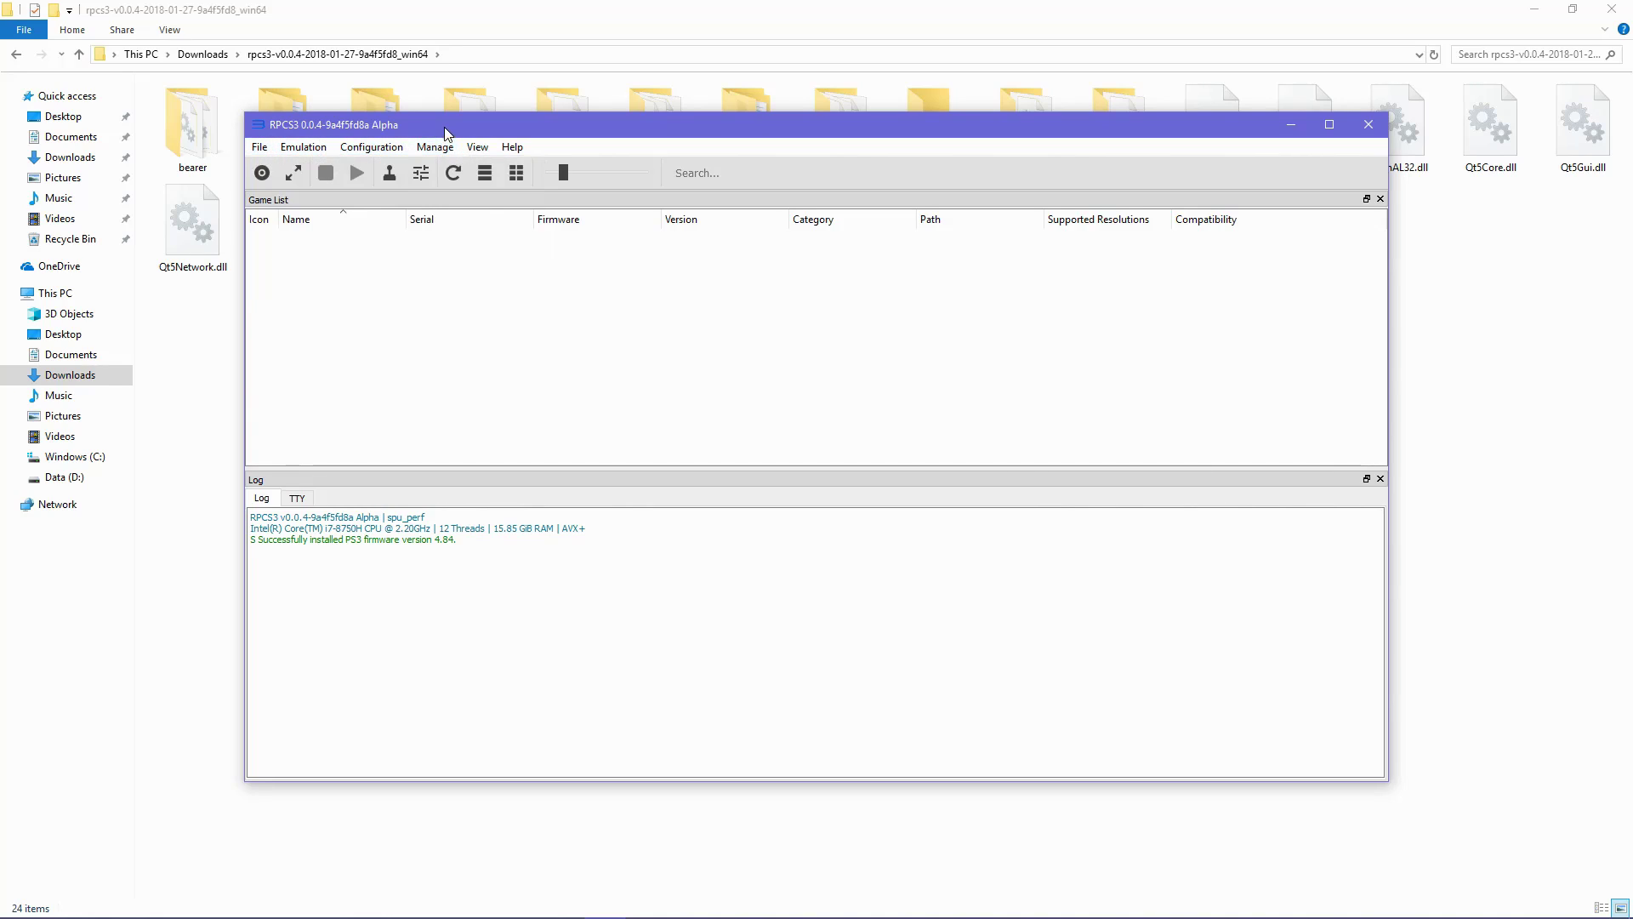
click(420, 172)
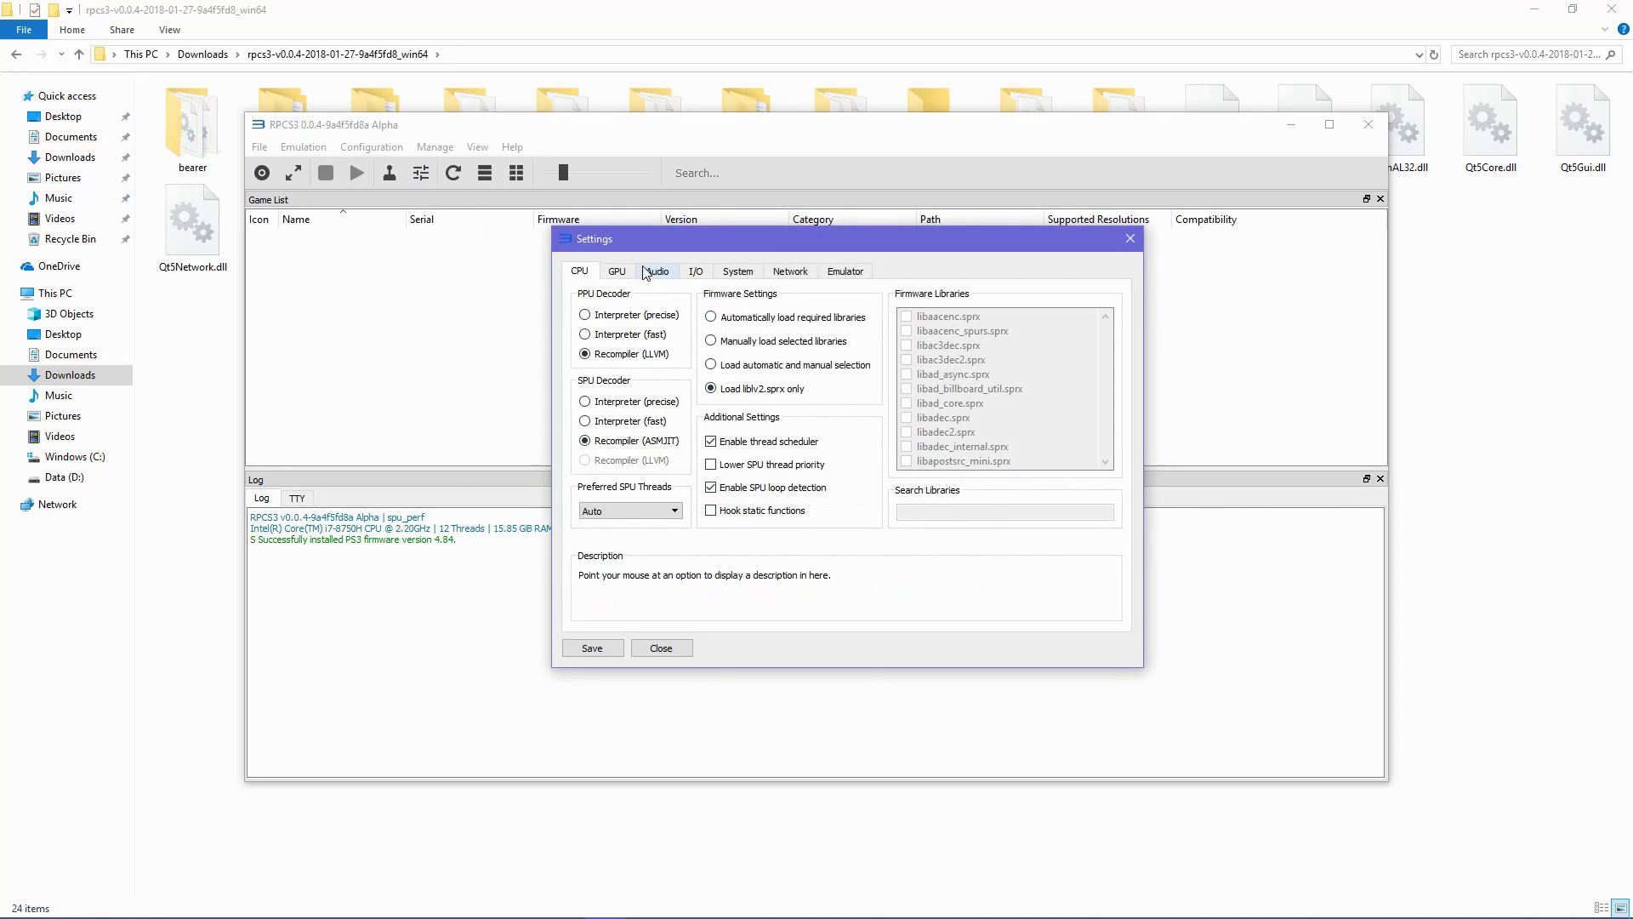
click(617, 272)
click(646, 316)
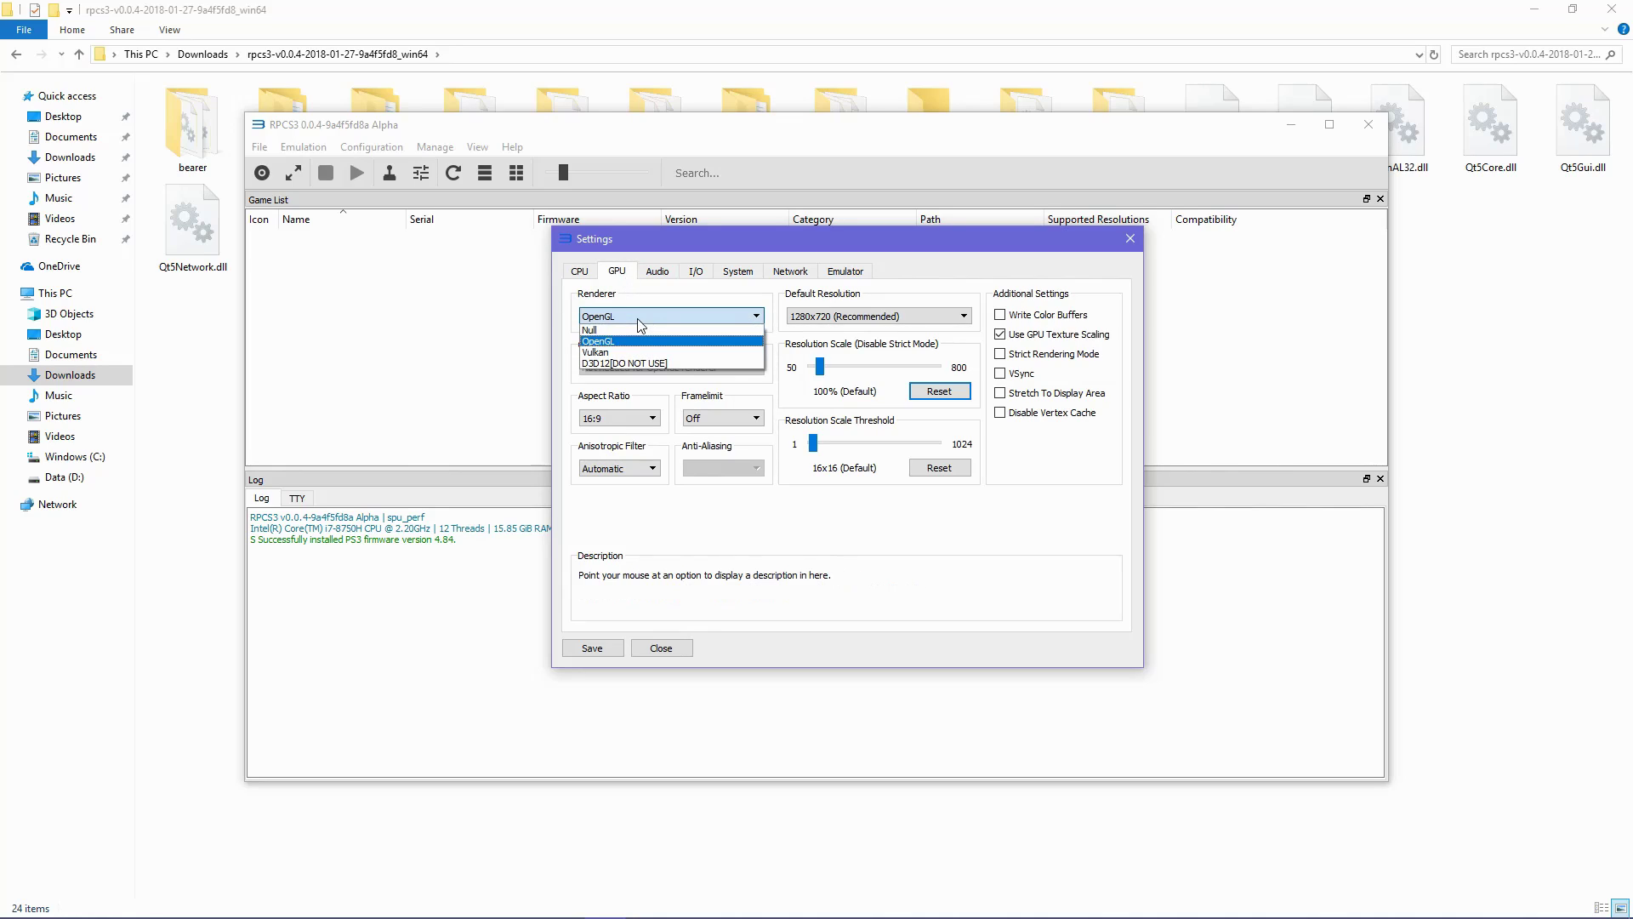
click(639, 353)
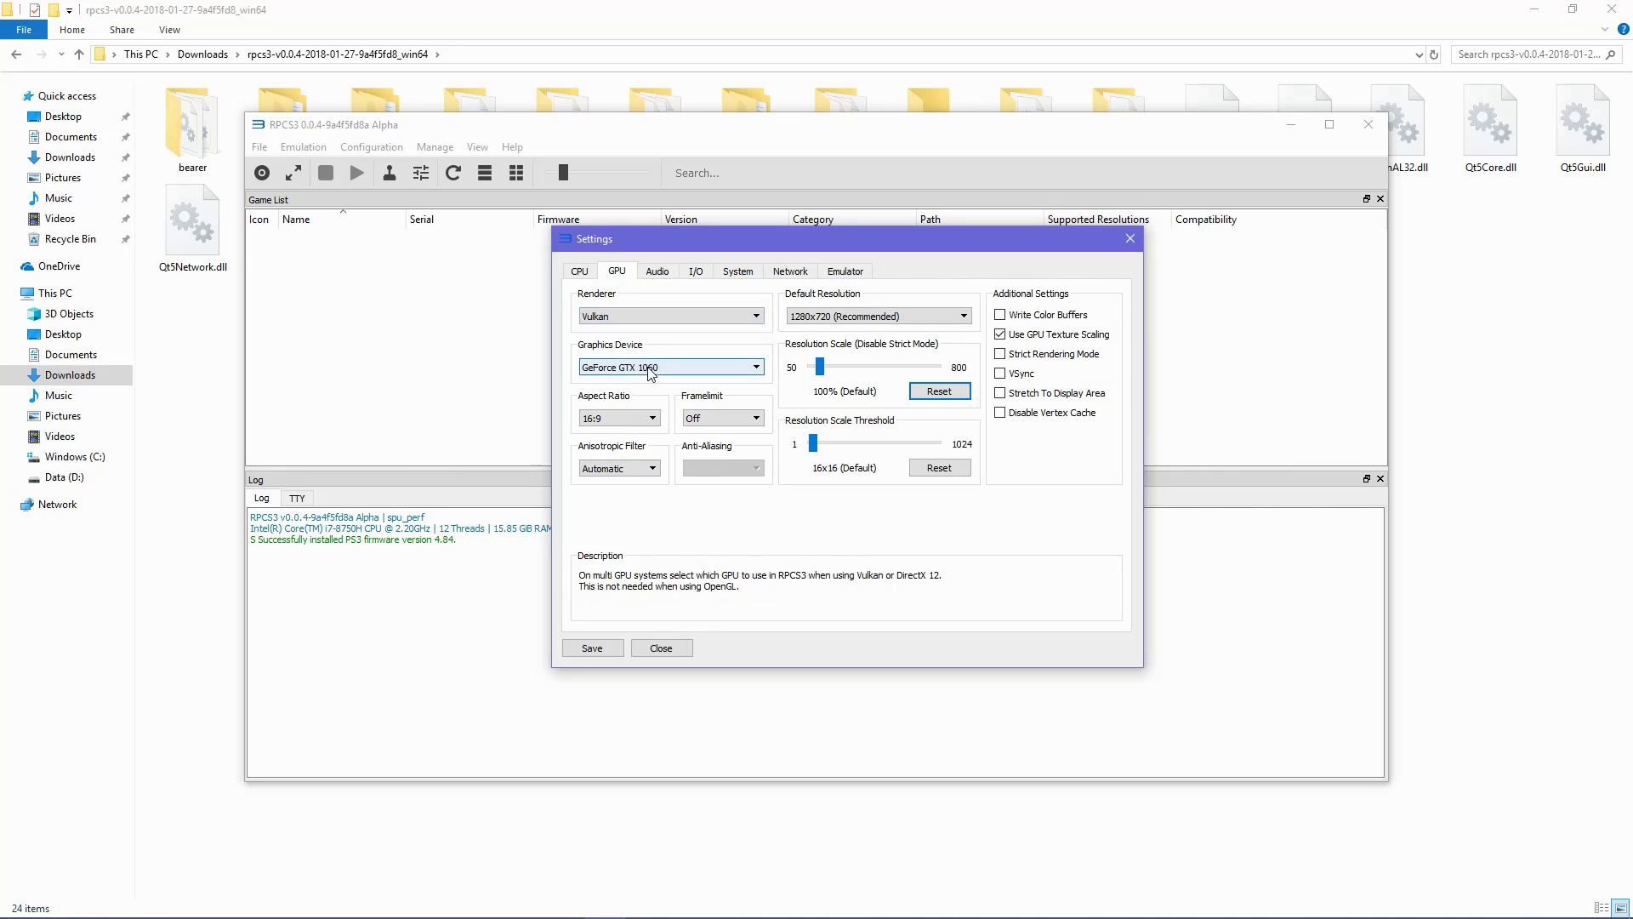
Step: Keep XAudio2 as the audio output and set the console language to English (US) in the system settings
click(665, 276)
click(687, 311)
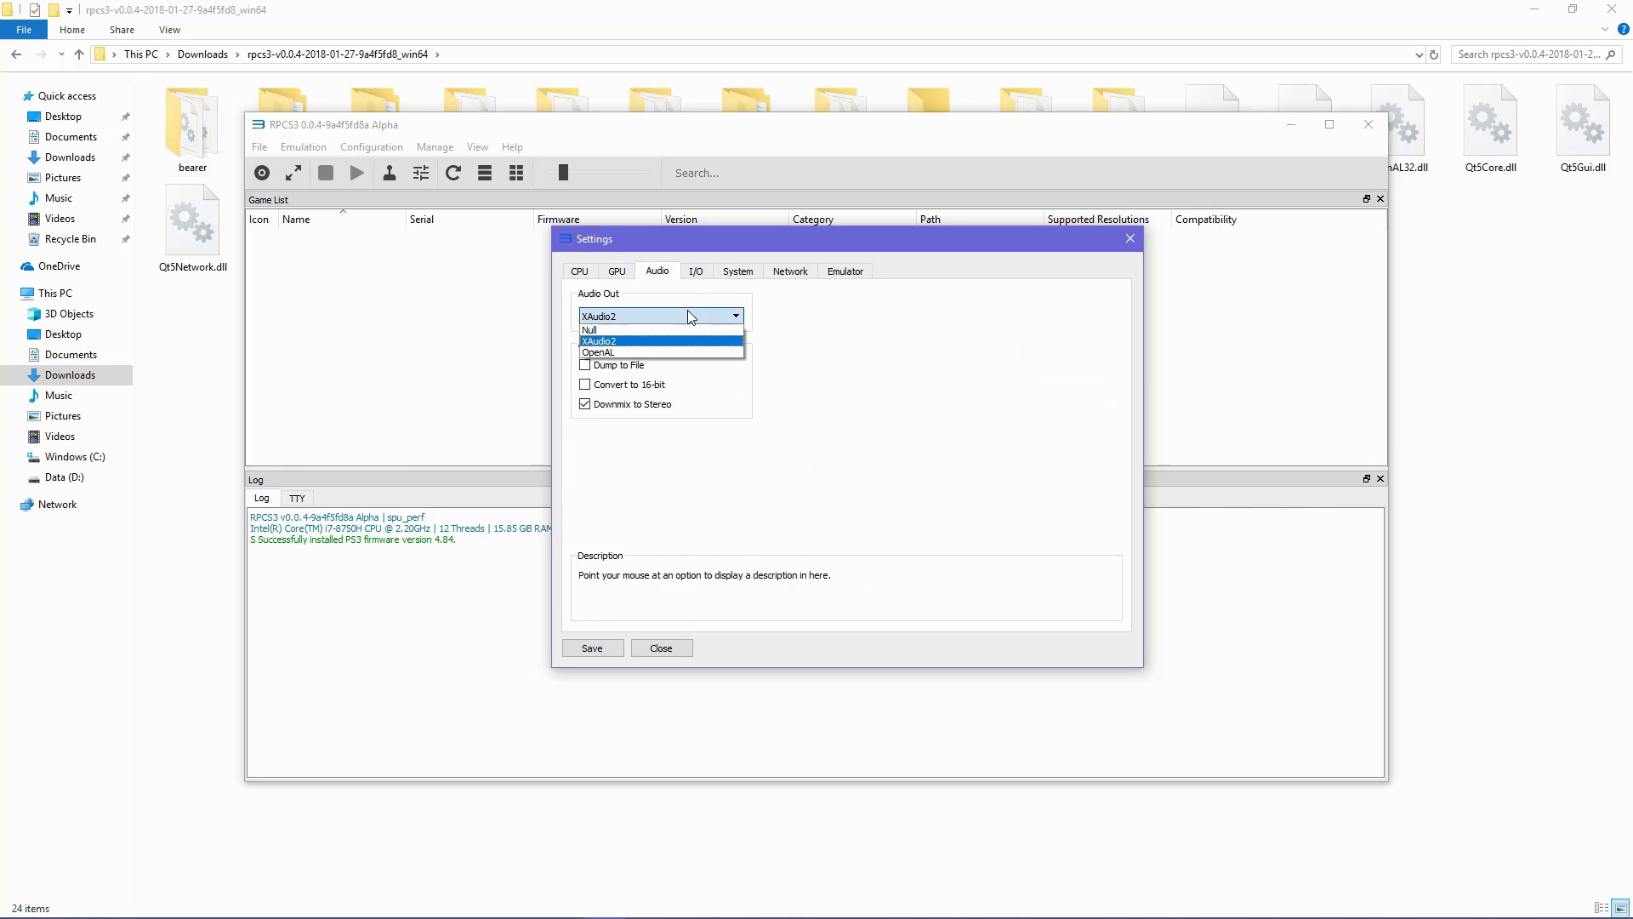
click(688, 310)
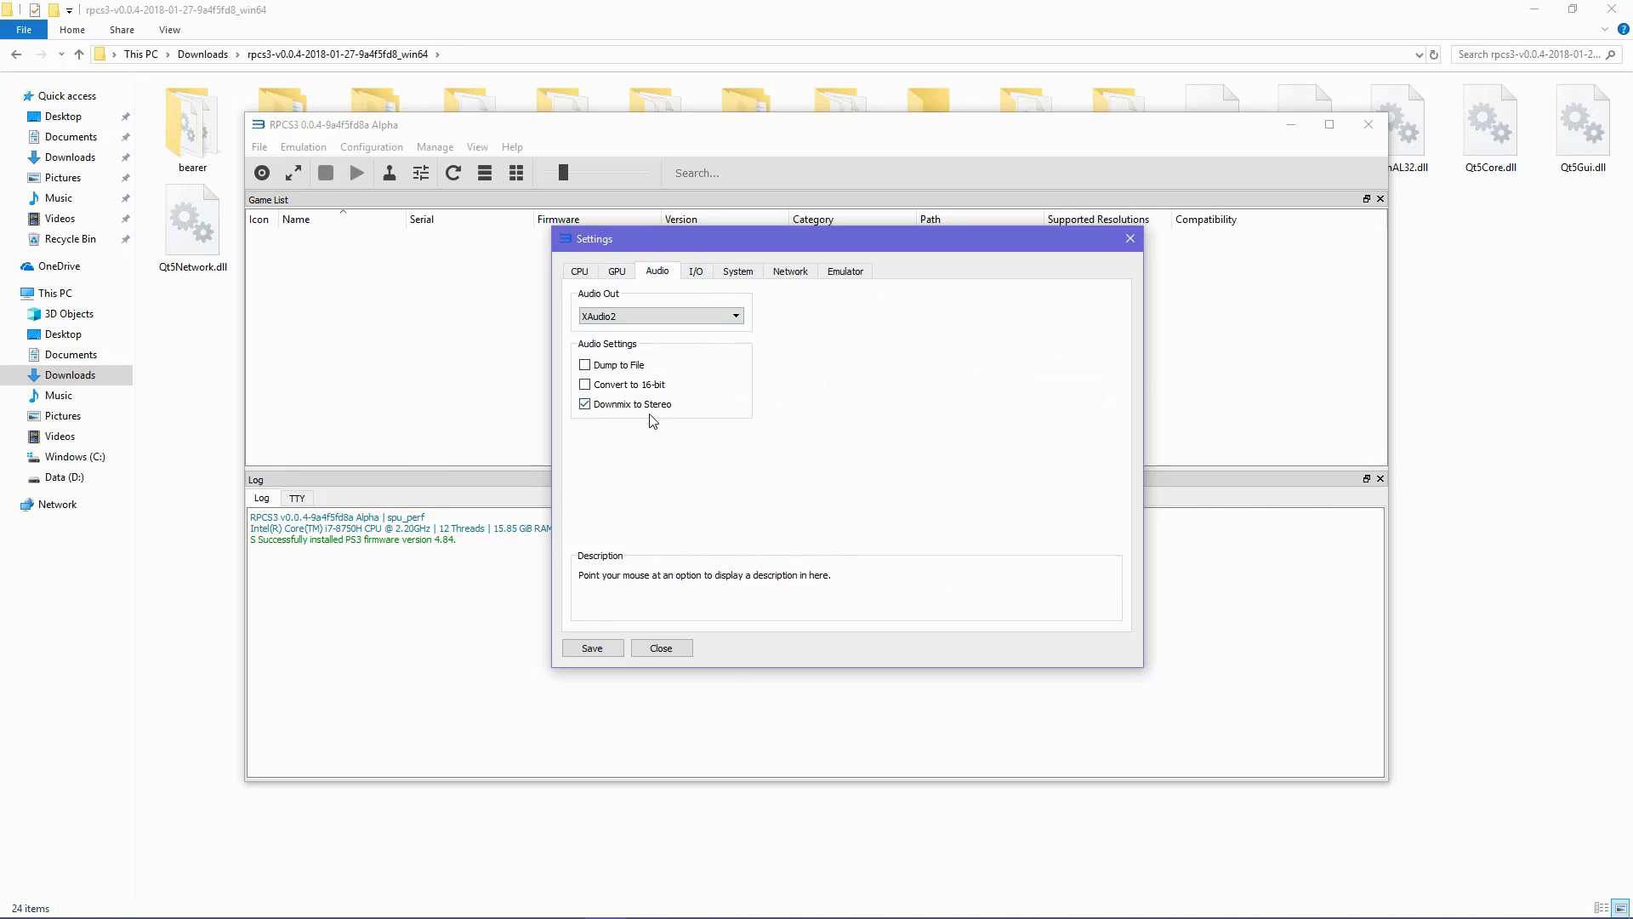
click(696, 271)
click(740, 272)
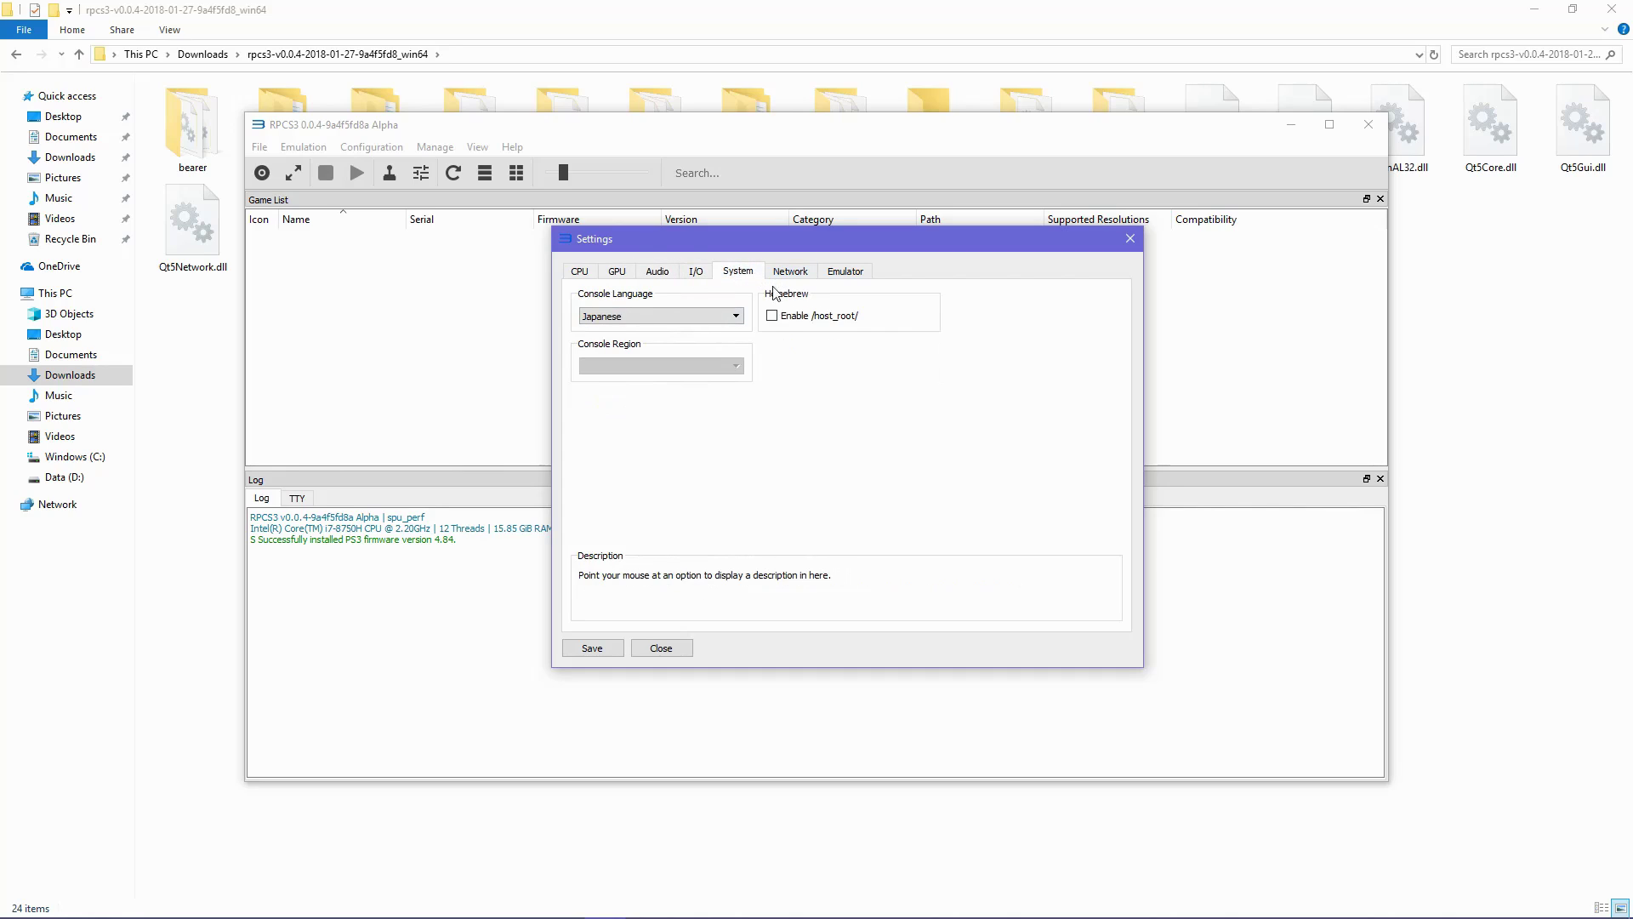
click(706, 315)
click(702, 336)
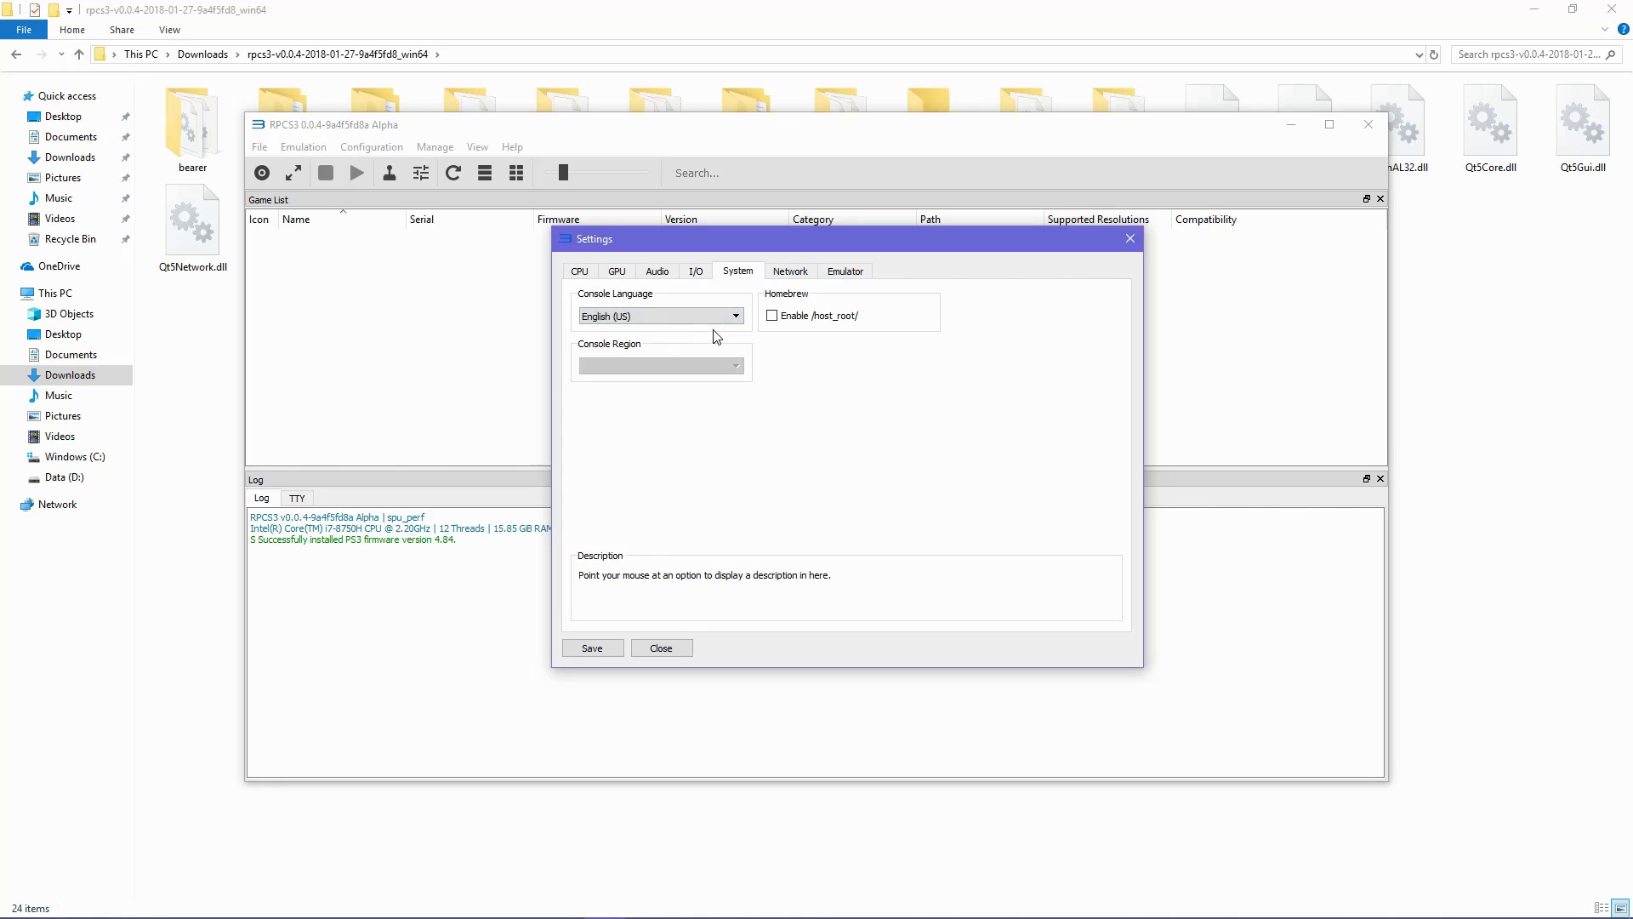
Step: Apply the Default (Bright) UI stylesheet in the emulator settings, recheck the CPU options and save the settings
click(792, 272)
click(843, 279)
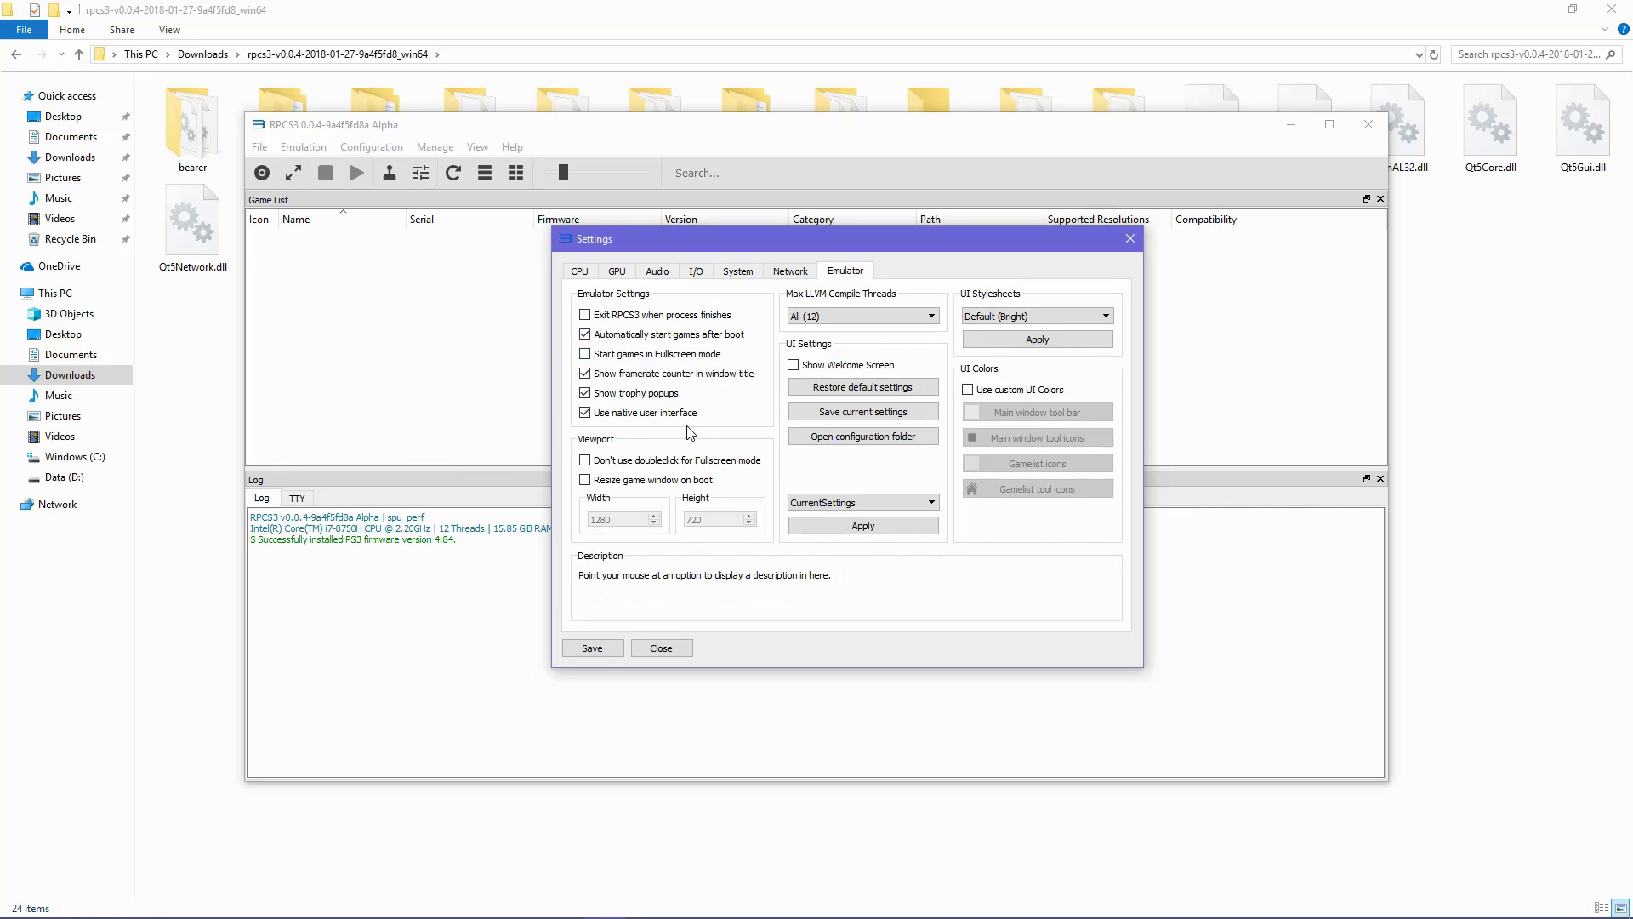
click(1046, 340)
click(583, 271)
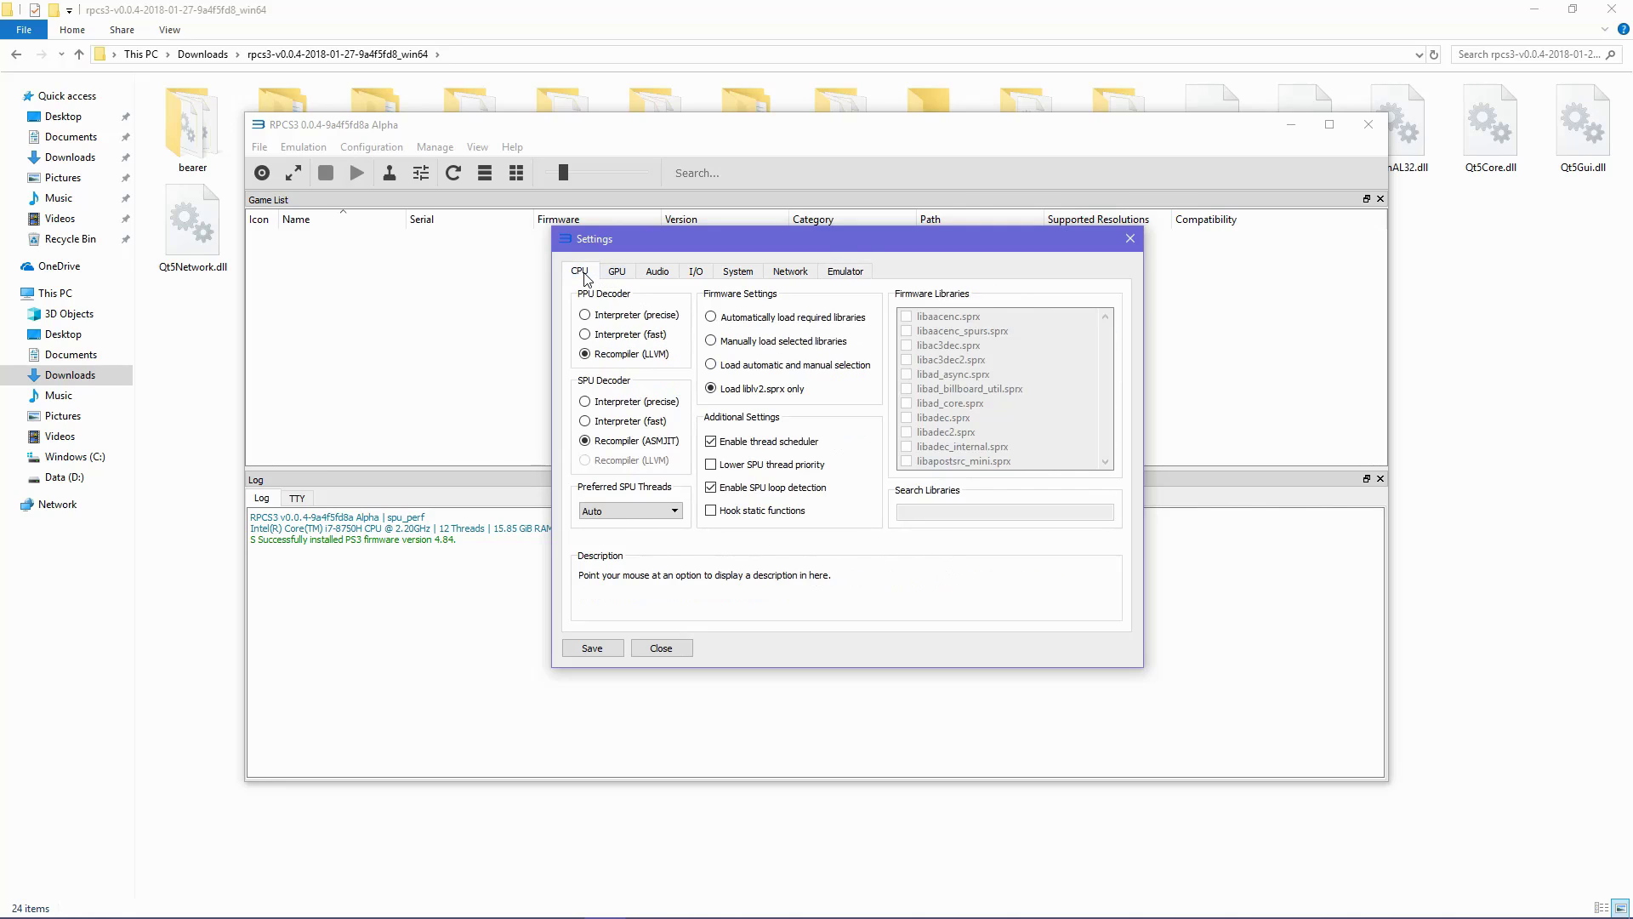
click(591, 648)
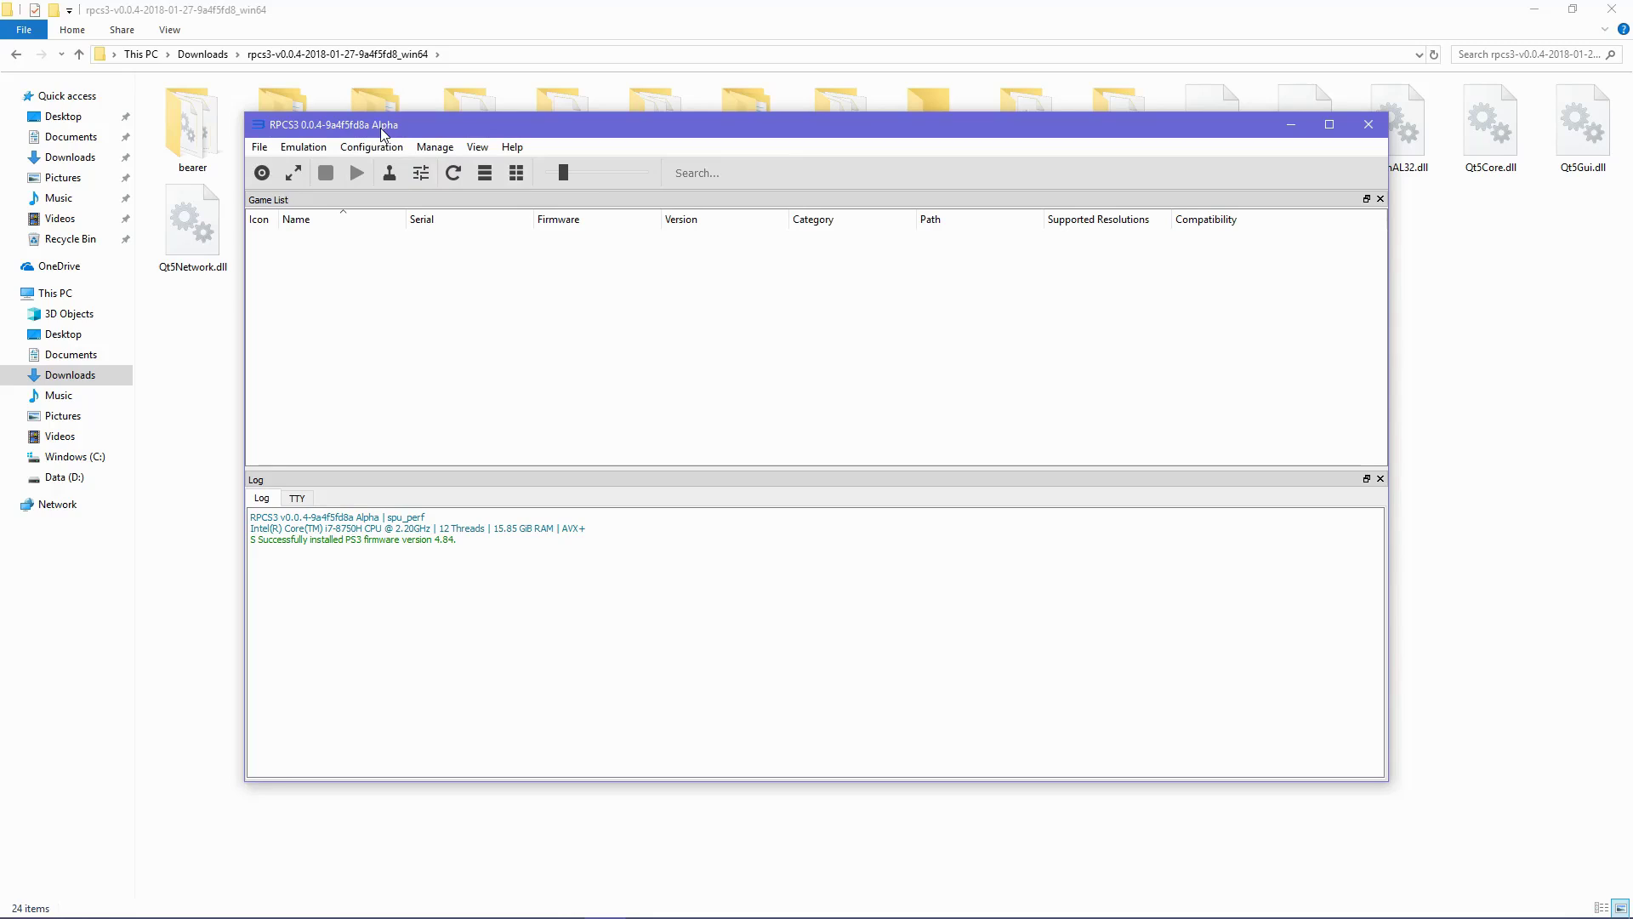
Step: Boot the game from the inner JoJo's Bizarre Adventure - All-Star Battle folder within the extracted game folder in Downloads
click(260, 147)
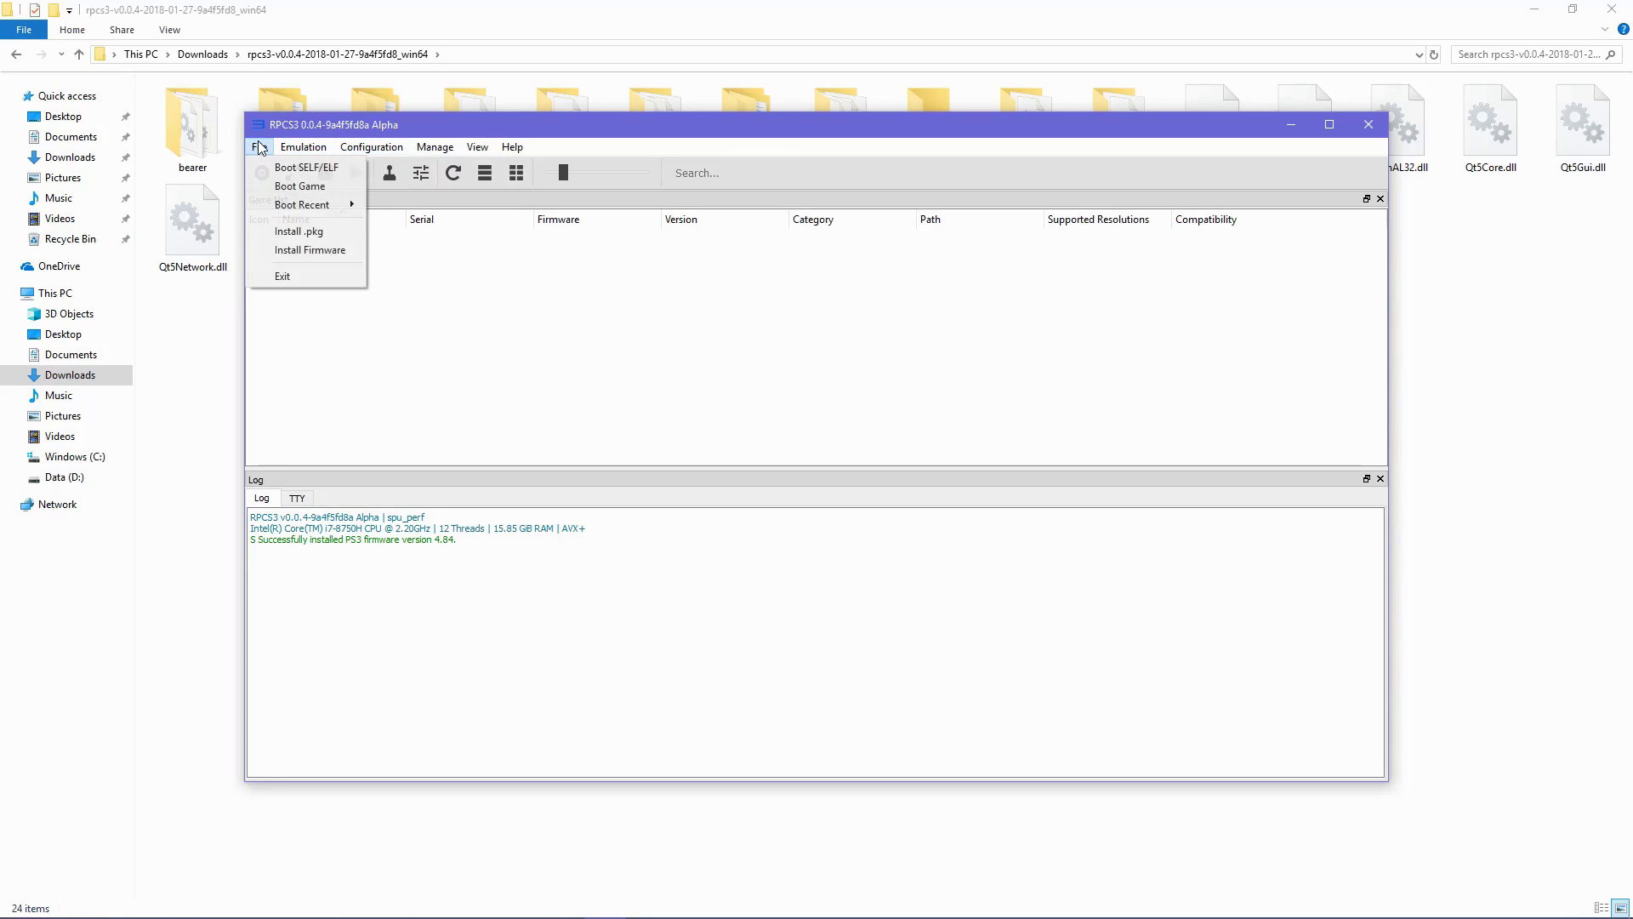
click(292, 187)
click(430, 258)
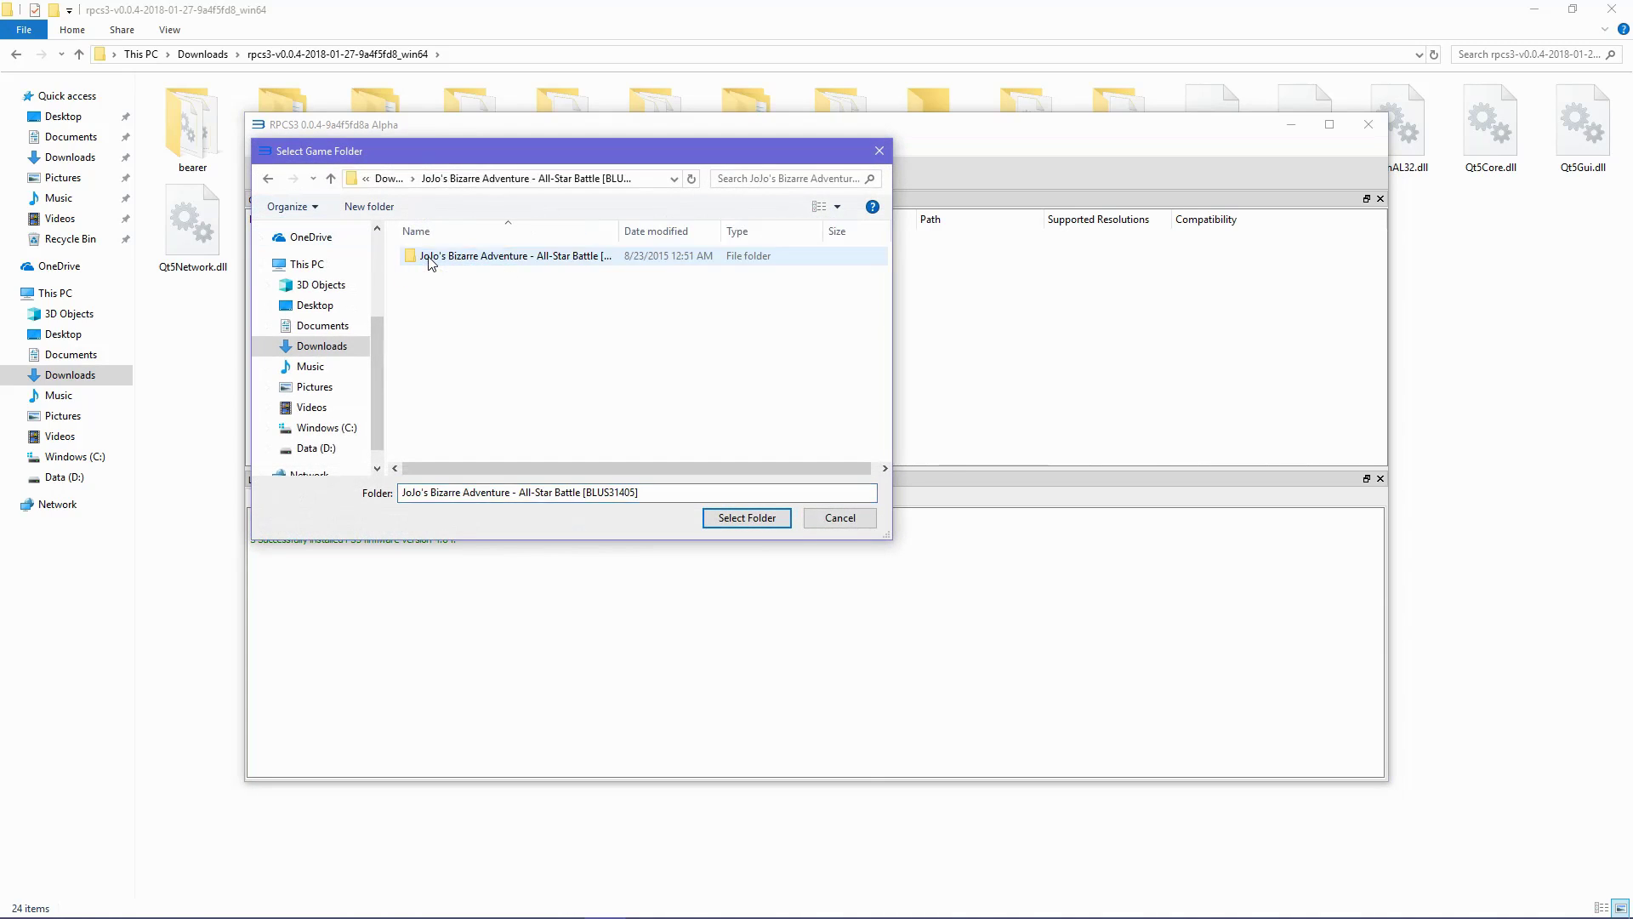
click(546, 265)
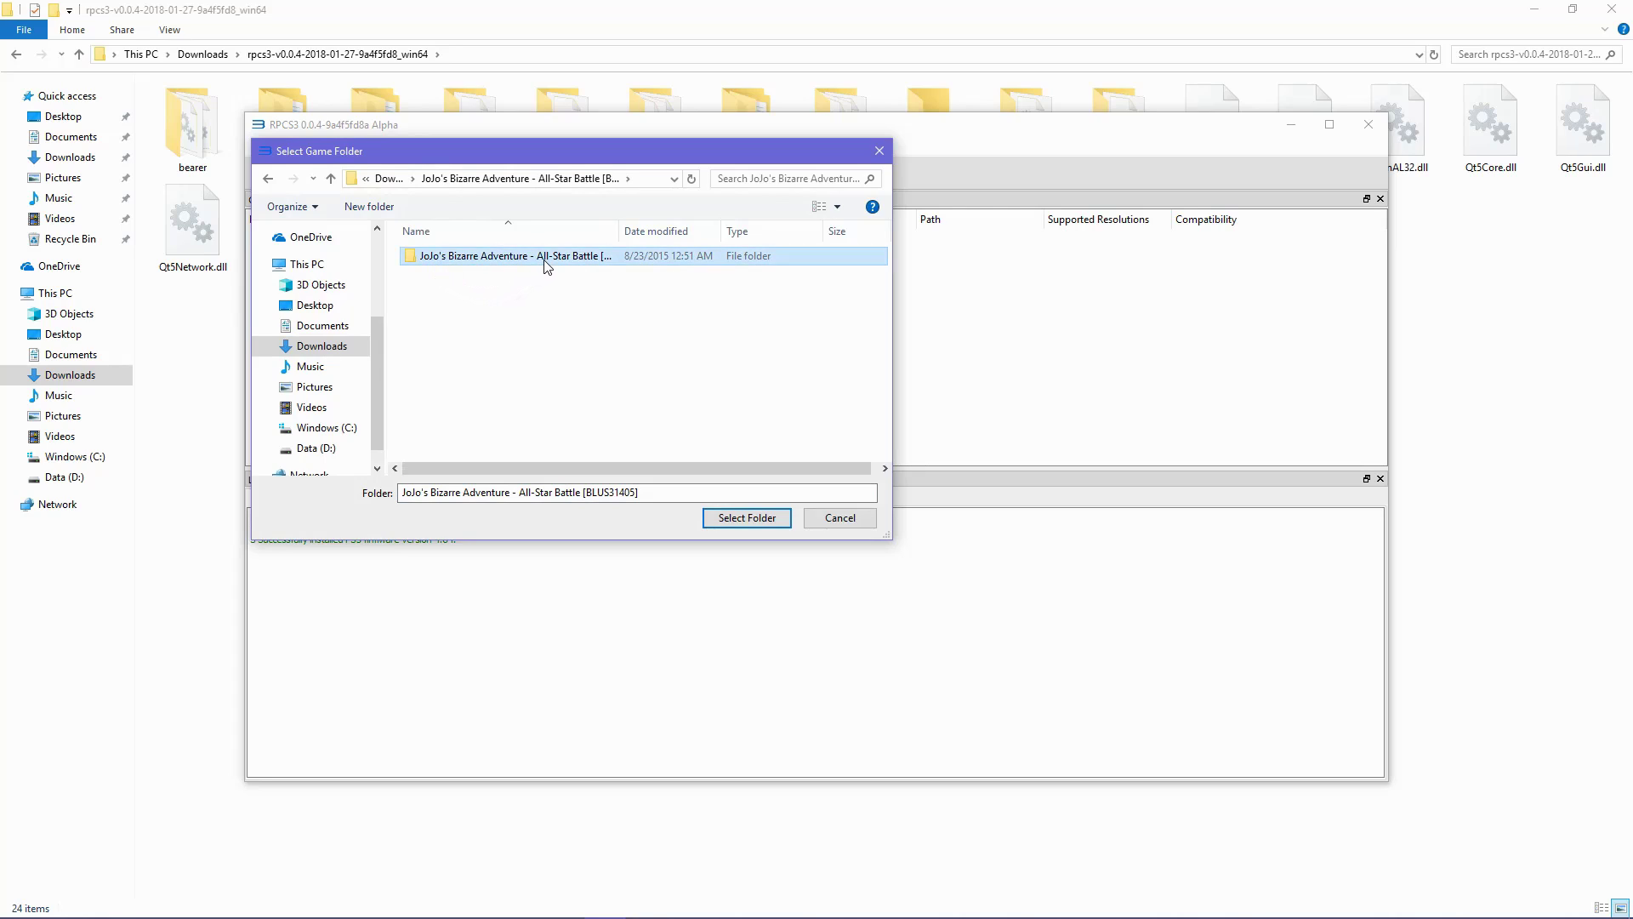
click(742, 518)
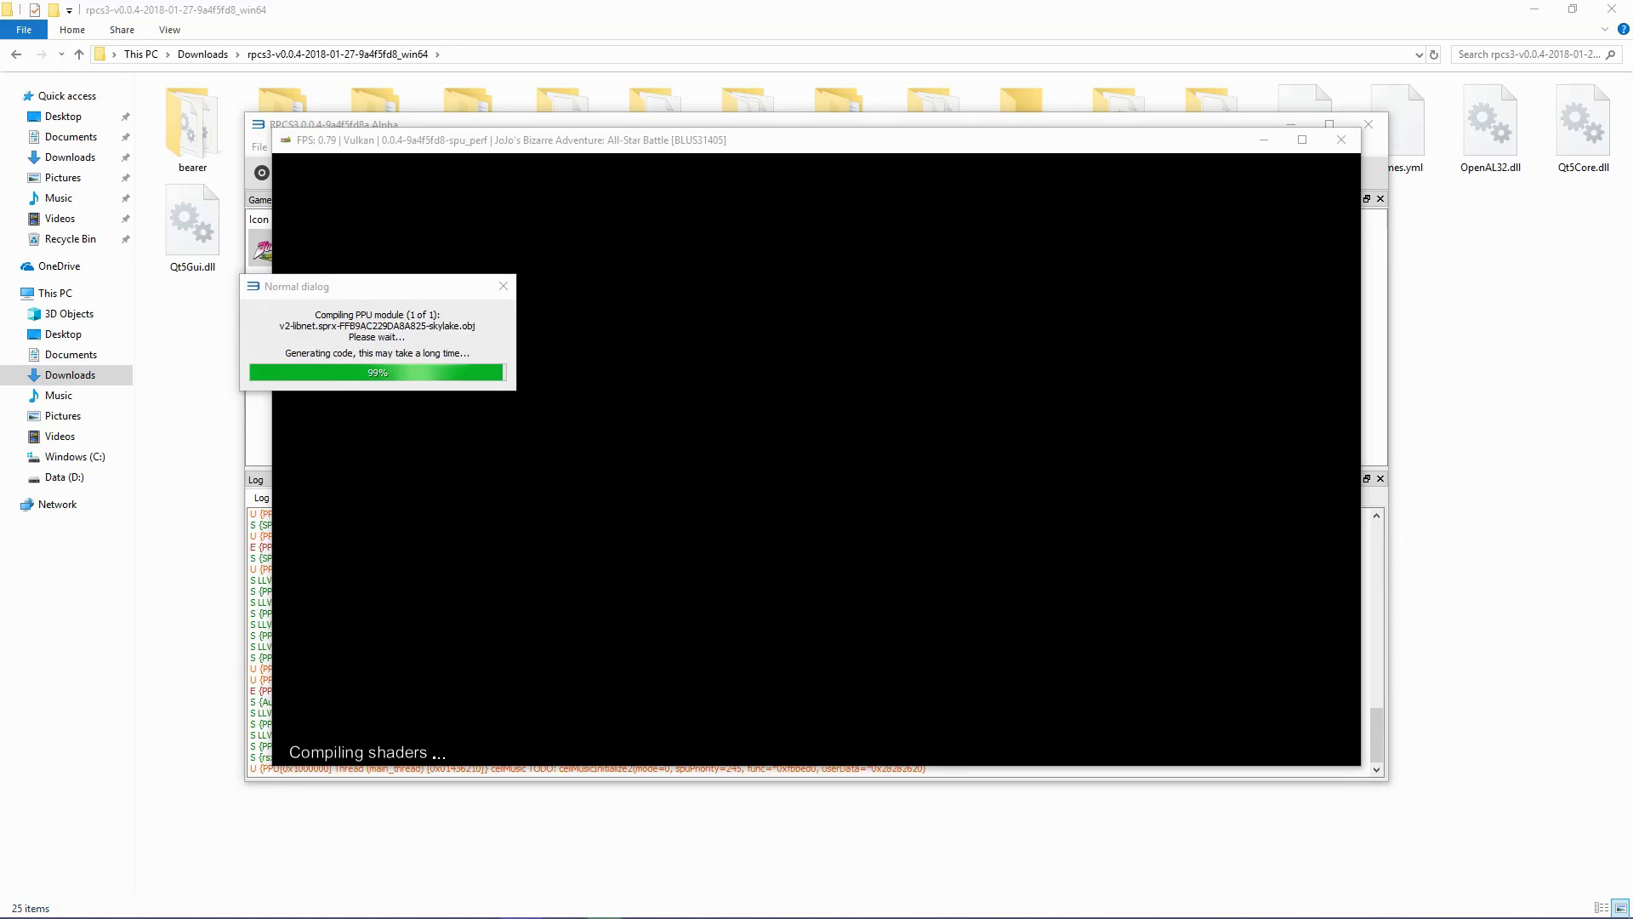
Step: Acknowledge the PlayStation Network sign-in notice in the game and close the game window at the title screen
click(966, 141)
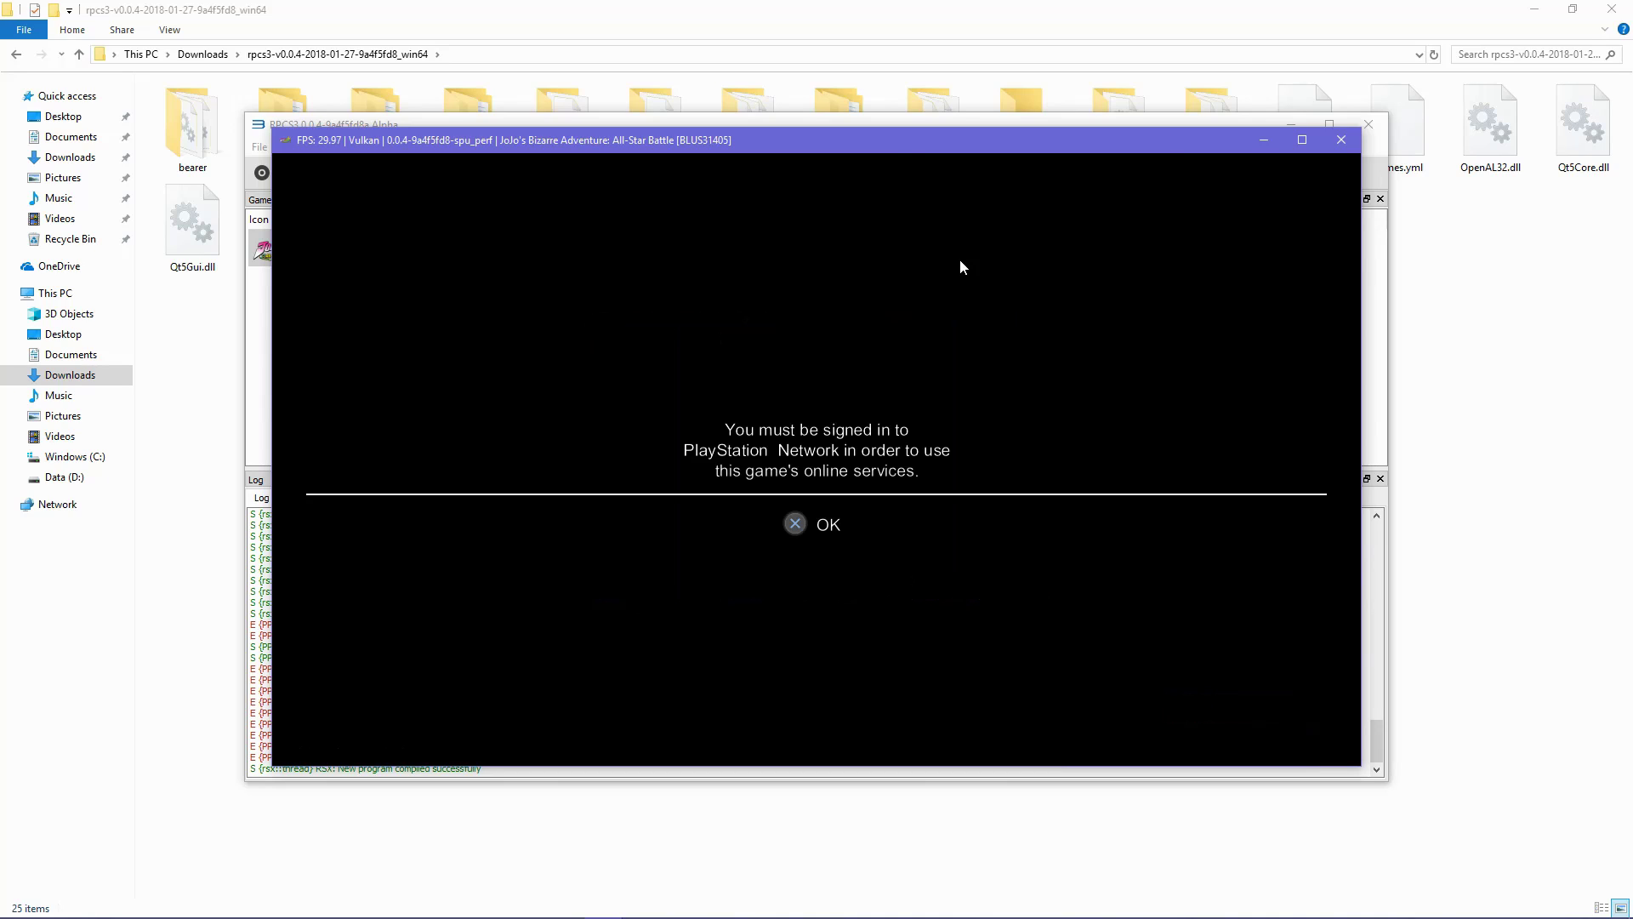
key(x)
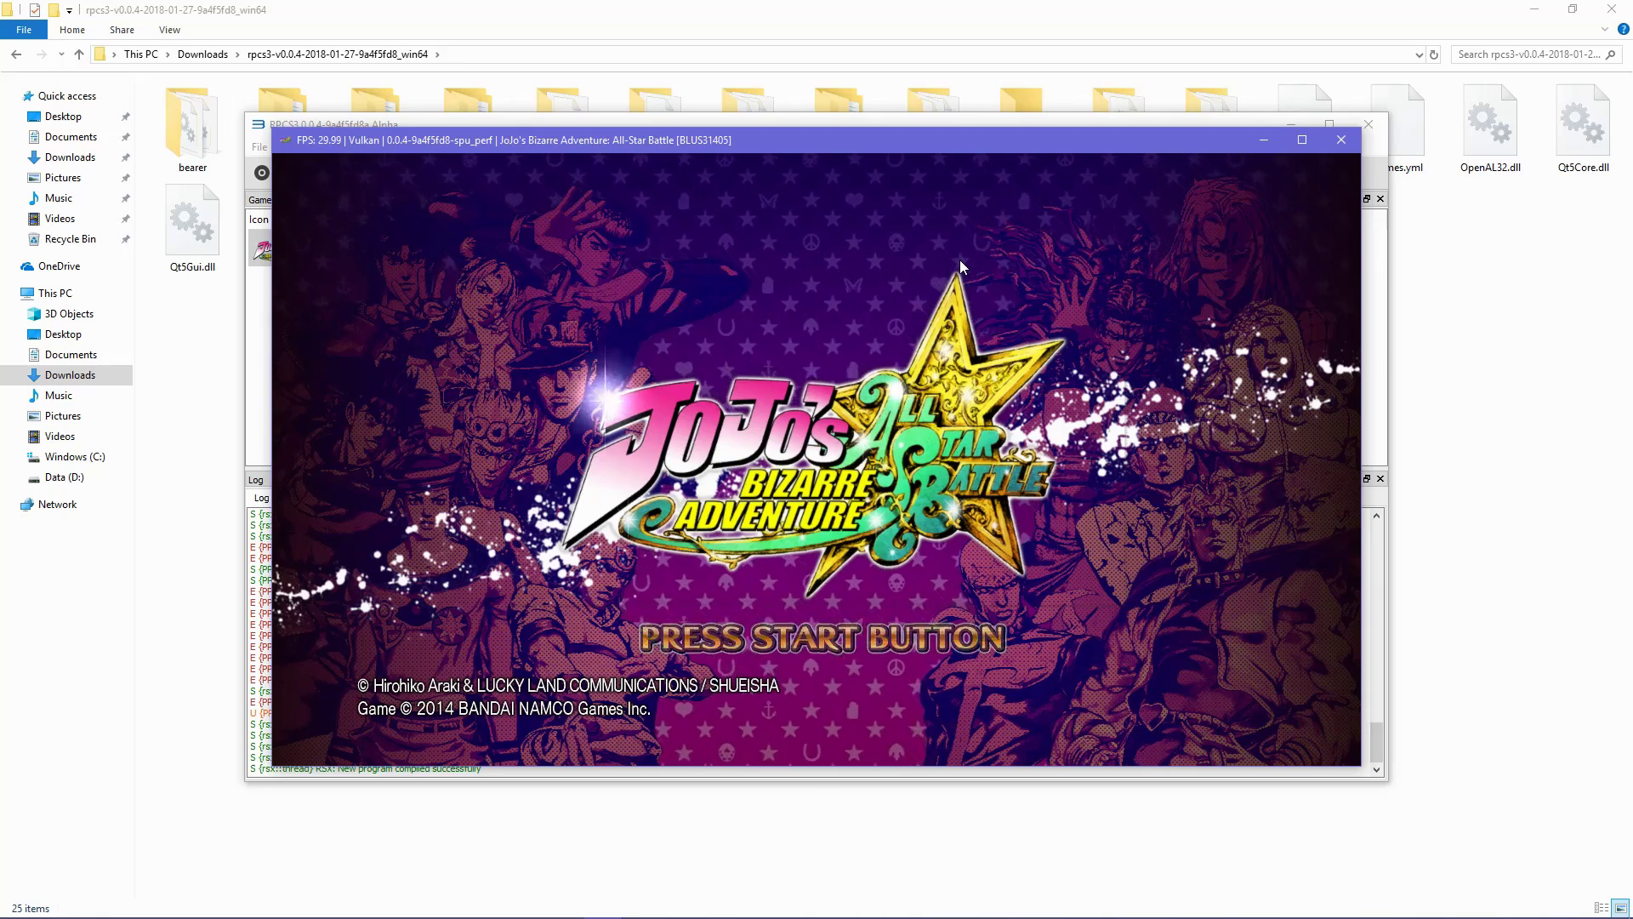
click(1340, 140)
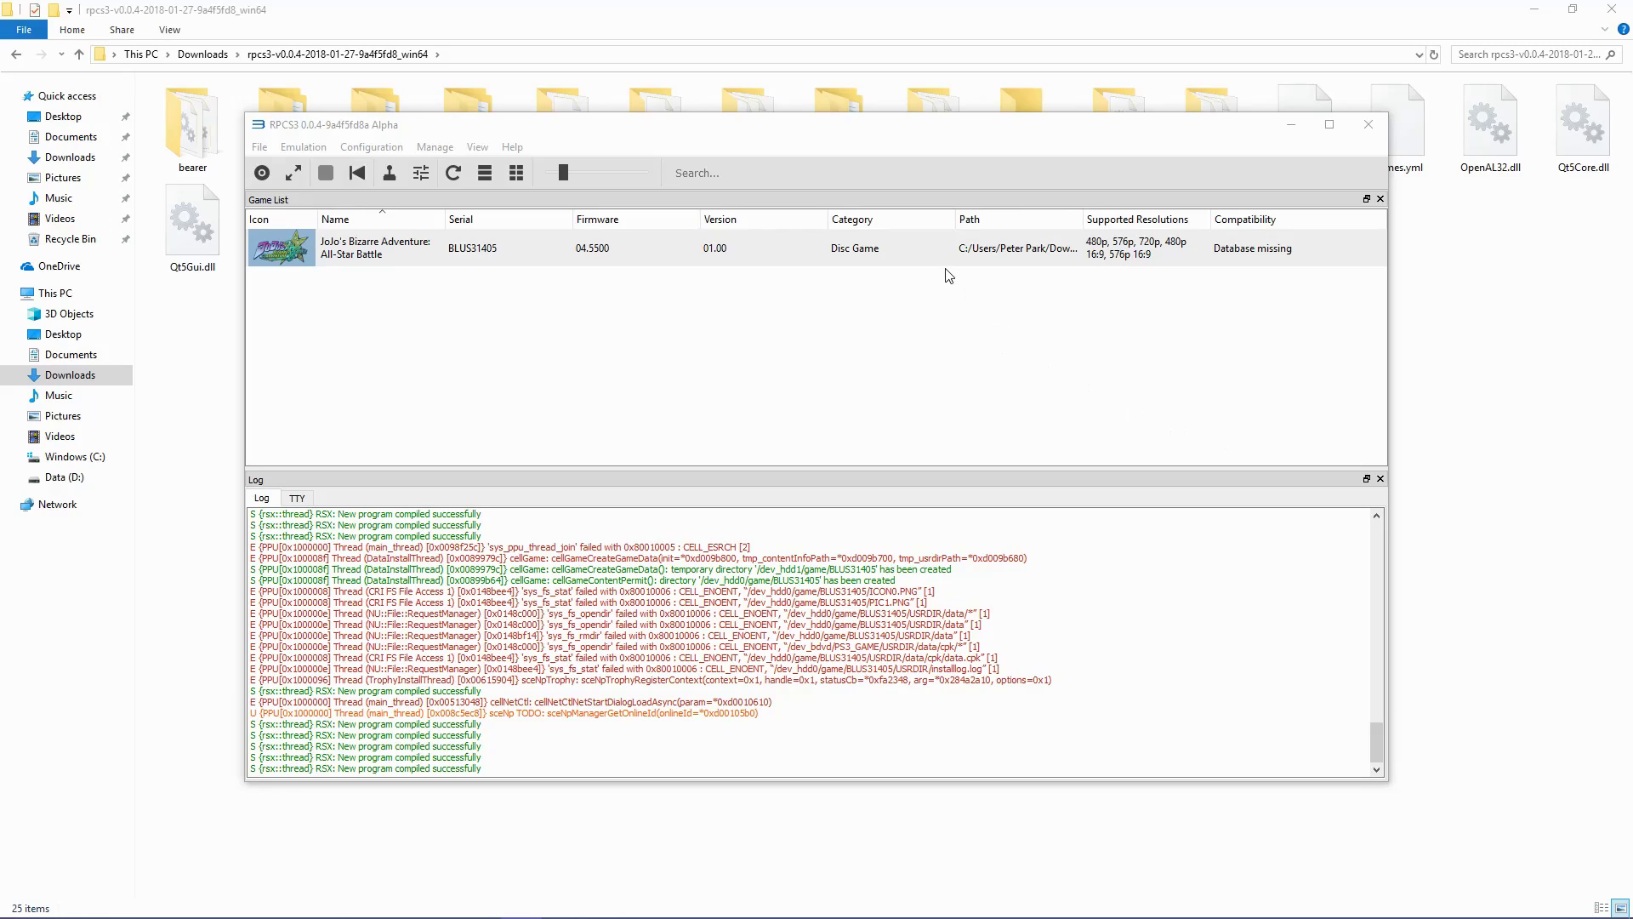
Step: Try to boot JoJo's Bizarre Adventure: All-Star Battle again from its entry in the game list
click(951, 247)
right_click(951, 247)
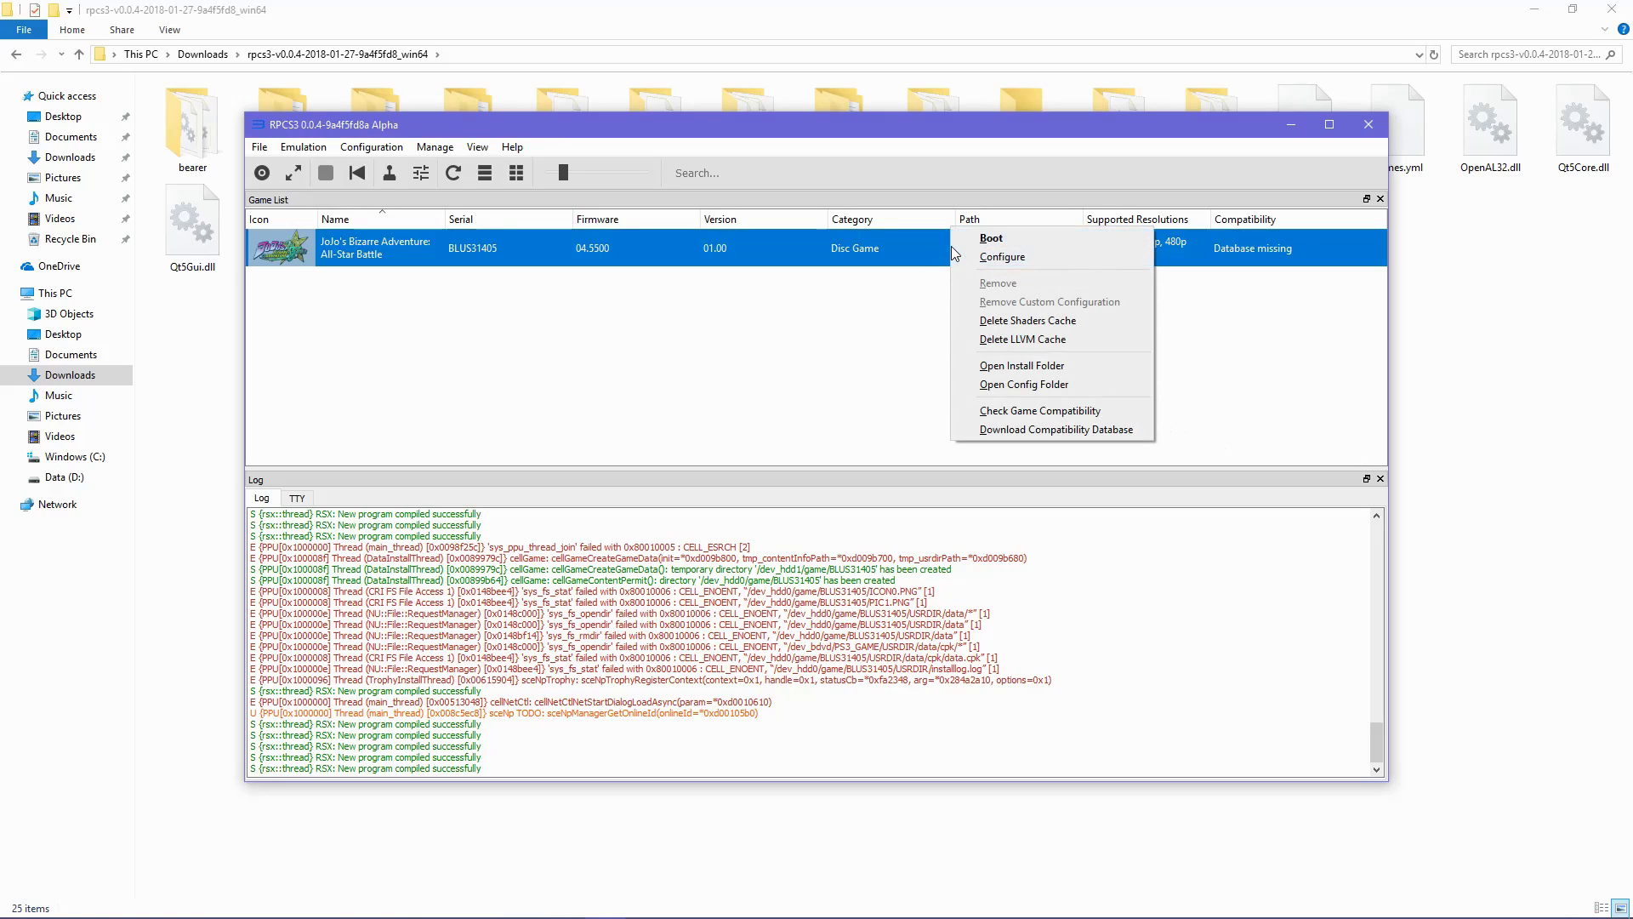
click(987, 239)
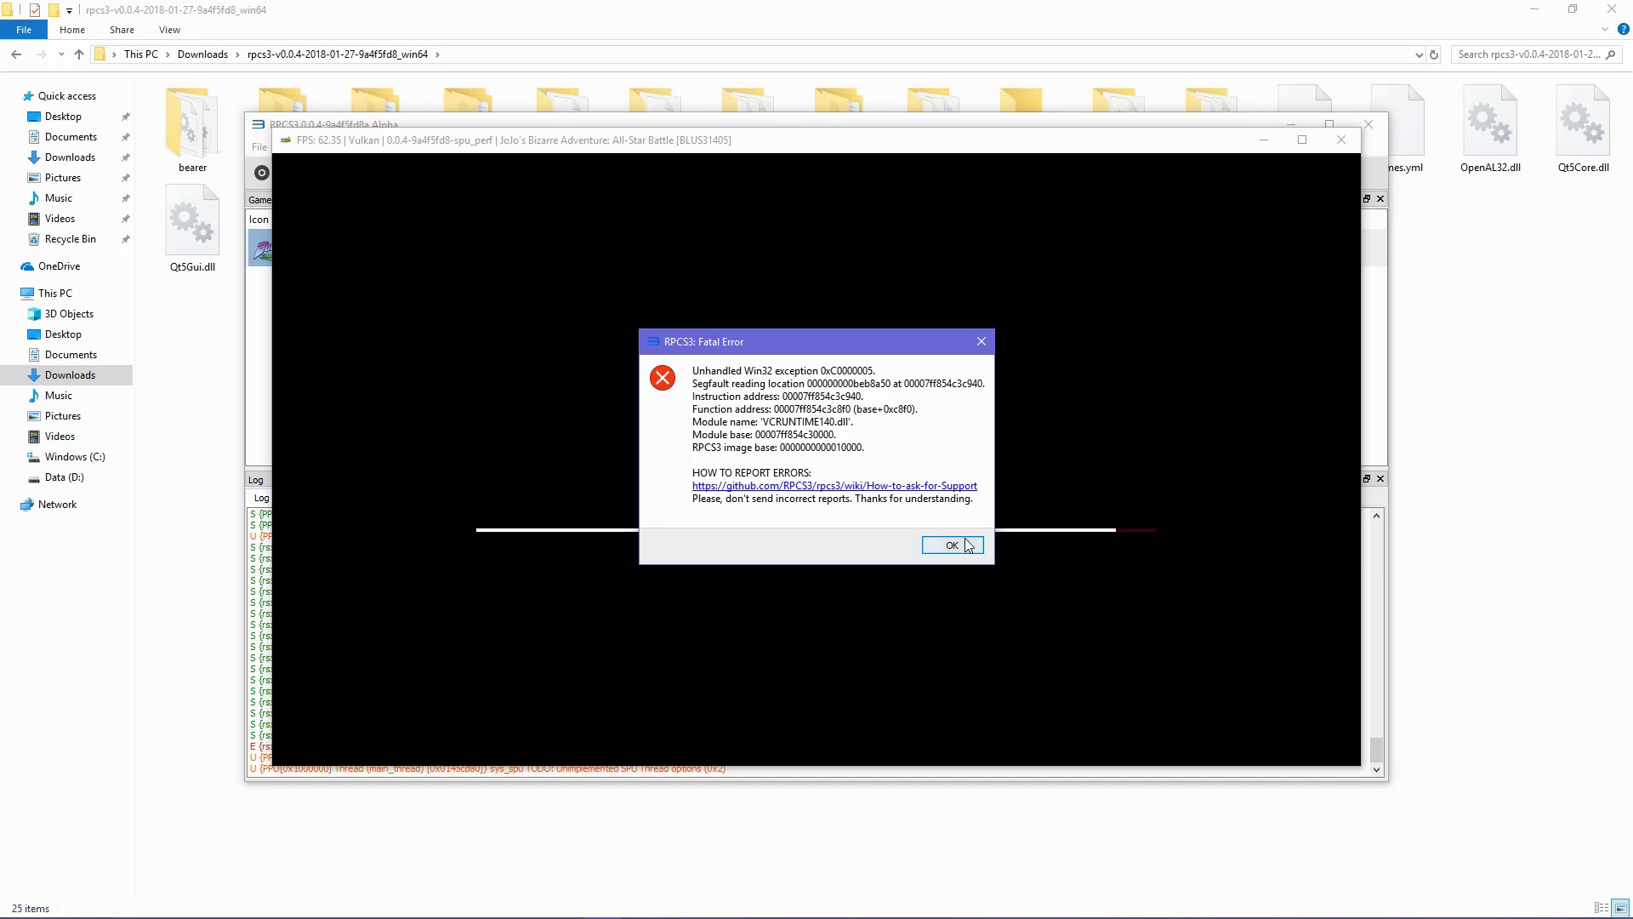
click(966, 551)
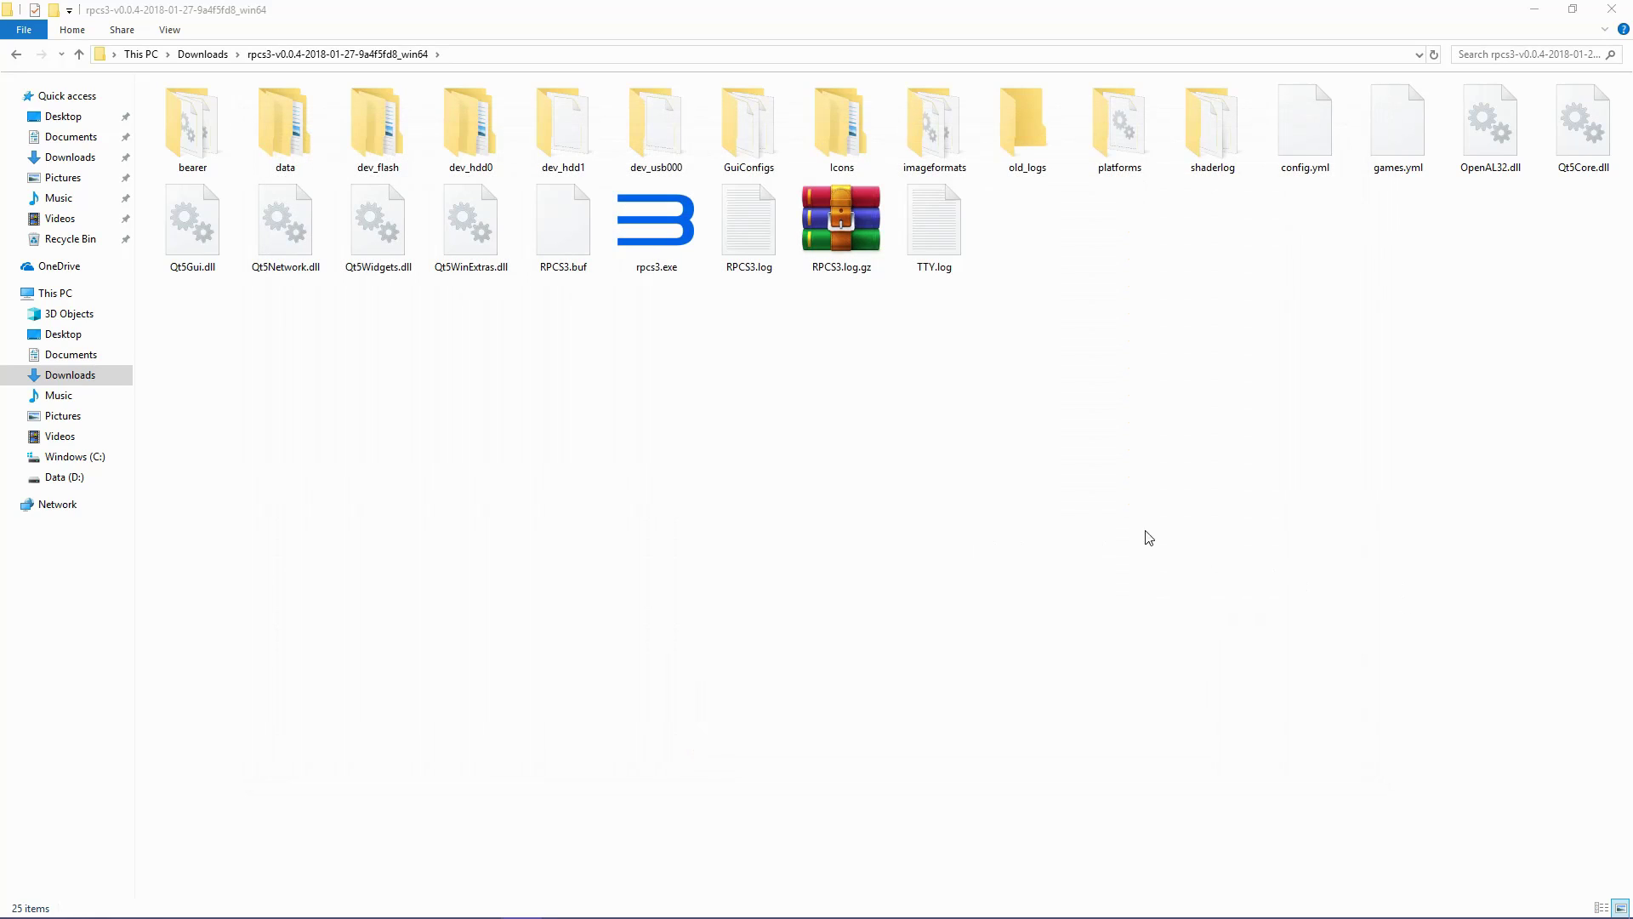
Step: Relaunch rpcs3.exe from its folder and agree to use the experimental build
click(659, 244)
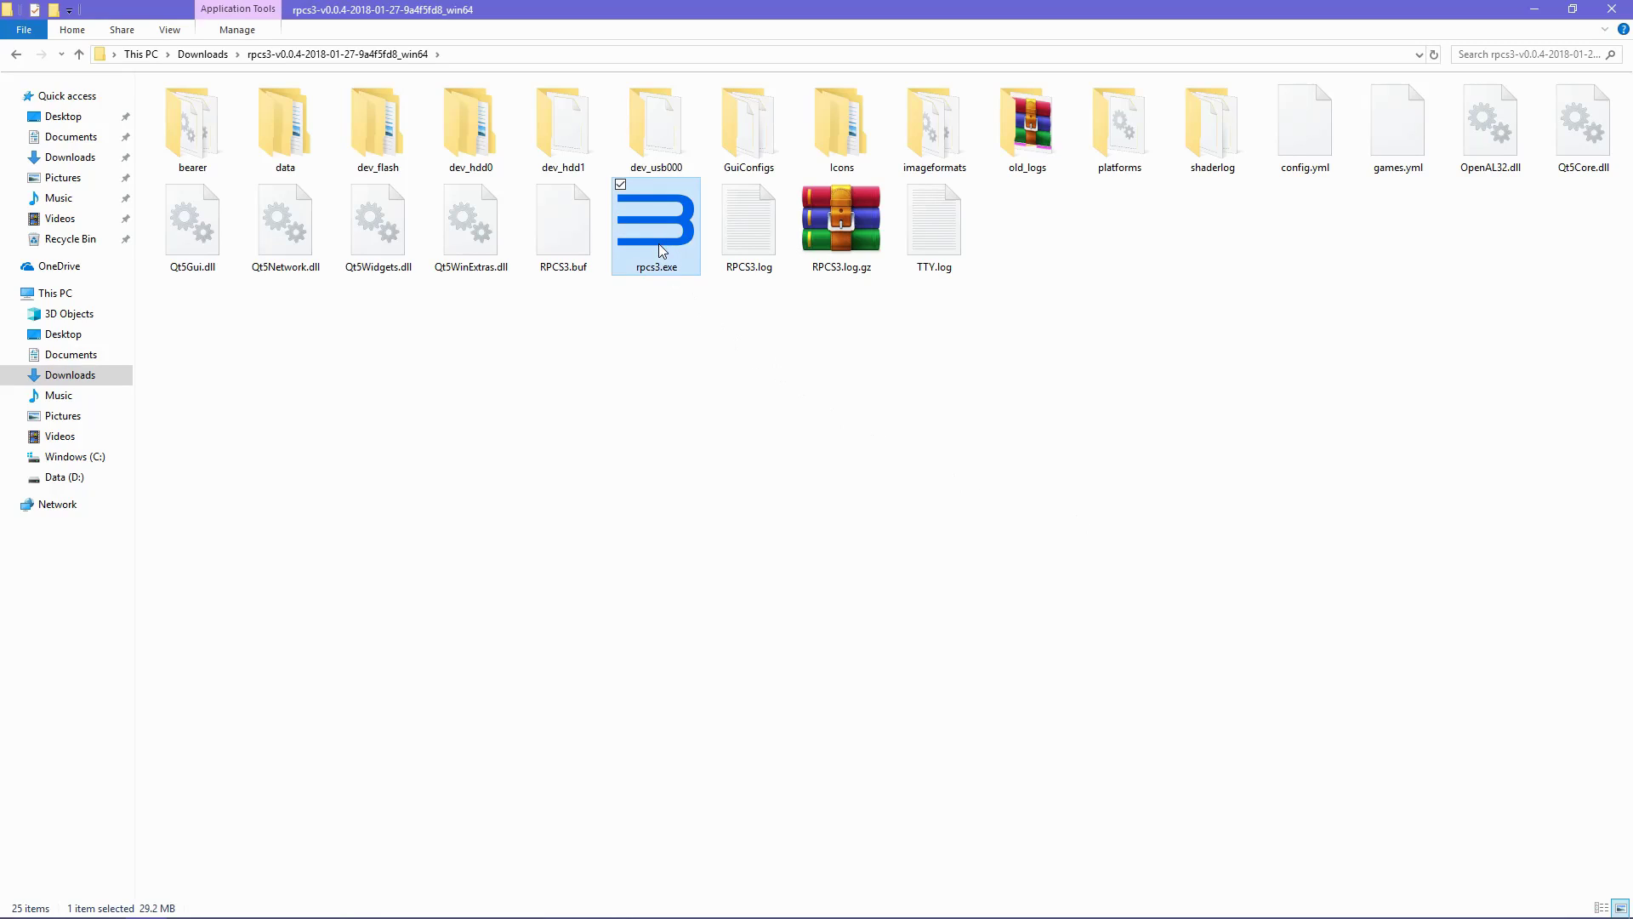
double_click(659, 244)
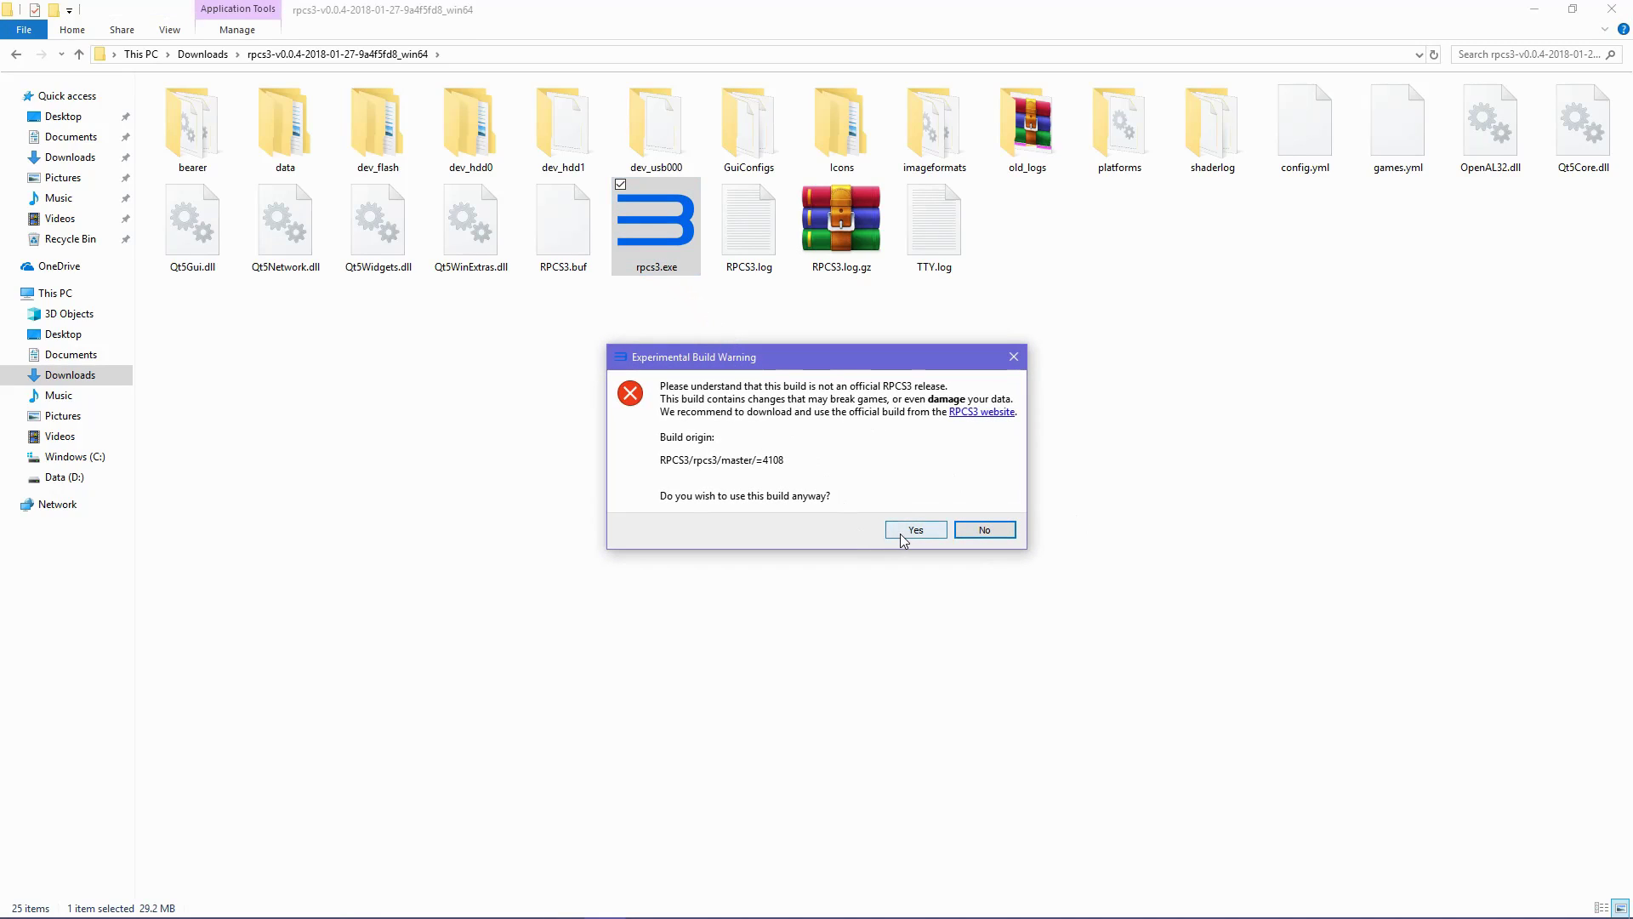
click(902, 534)
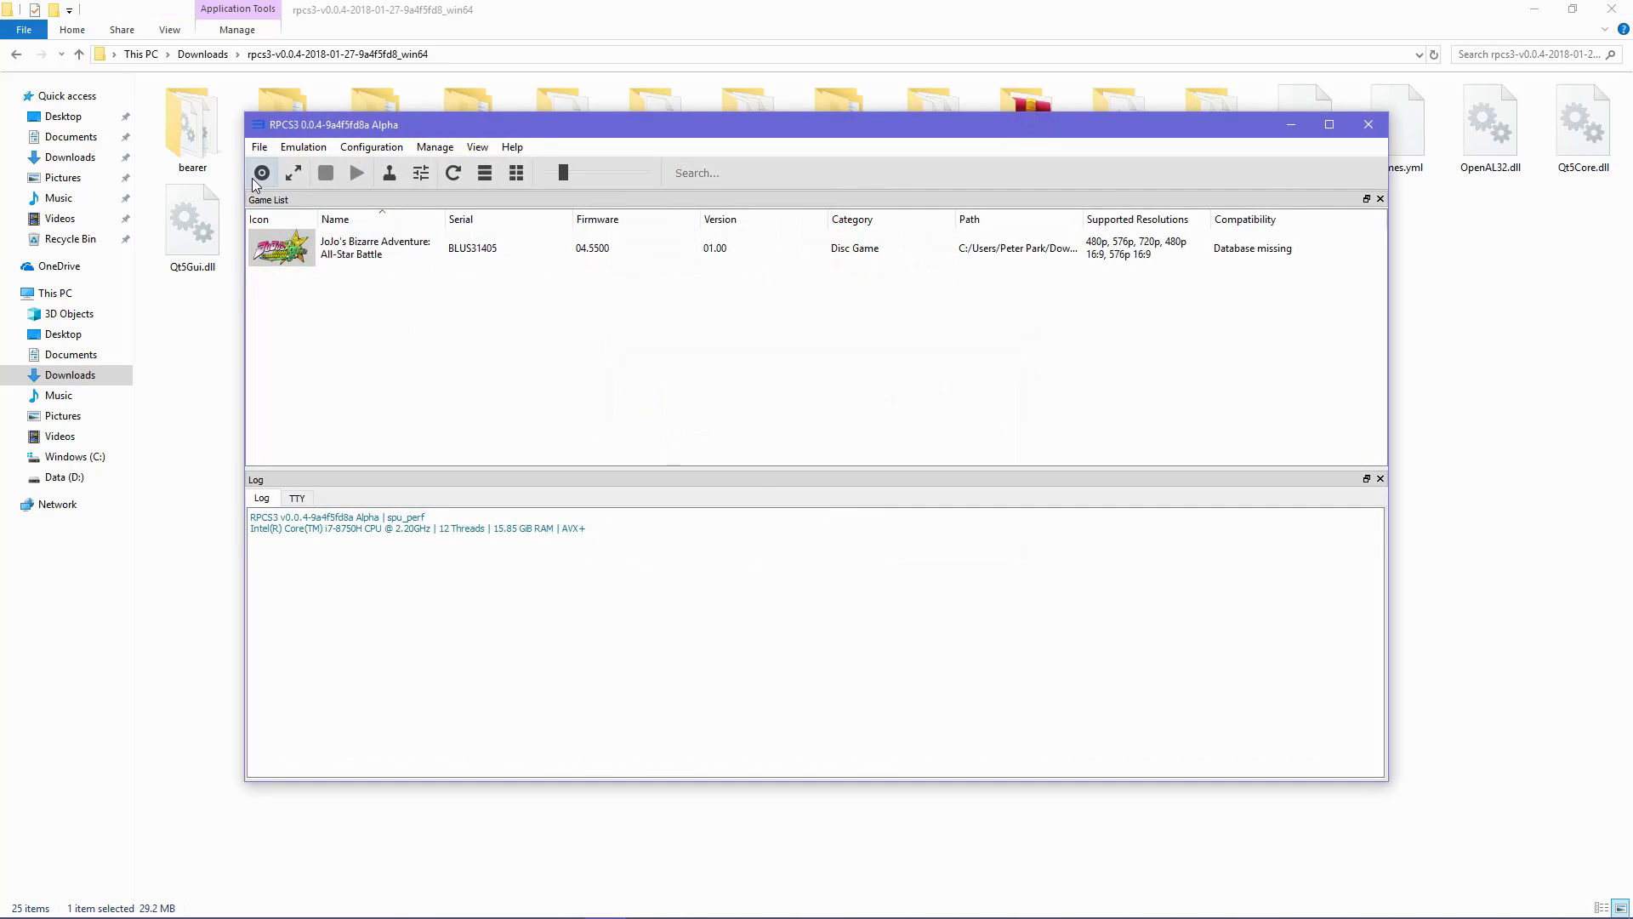
Step: Boot JoJo's Bizarre Adventure: All-Star Battle from the game list of the restarted emulator
click(356, 250)
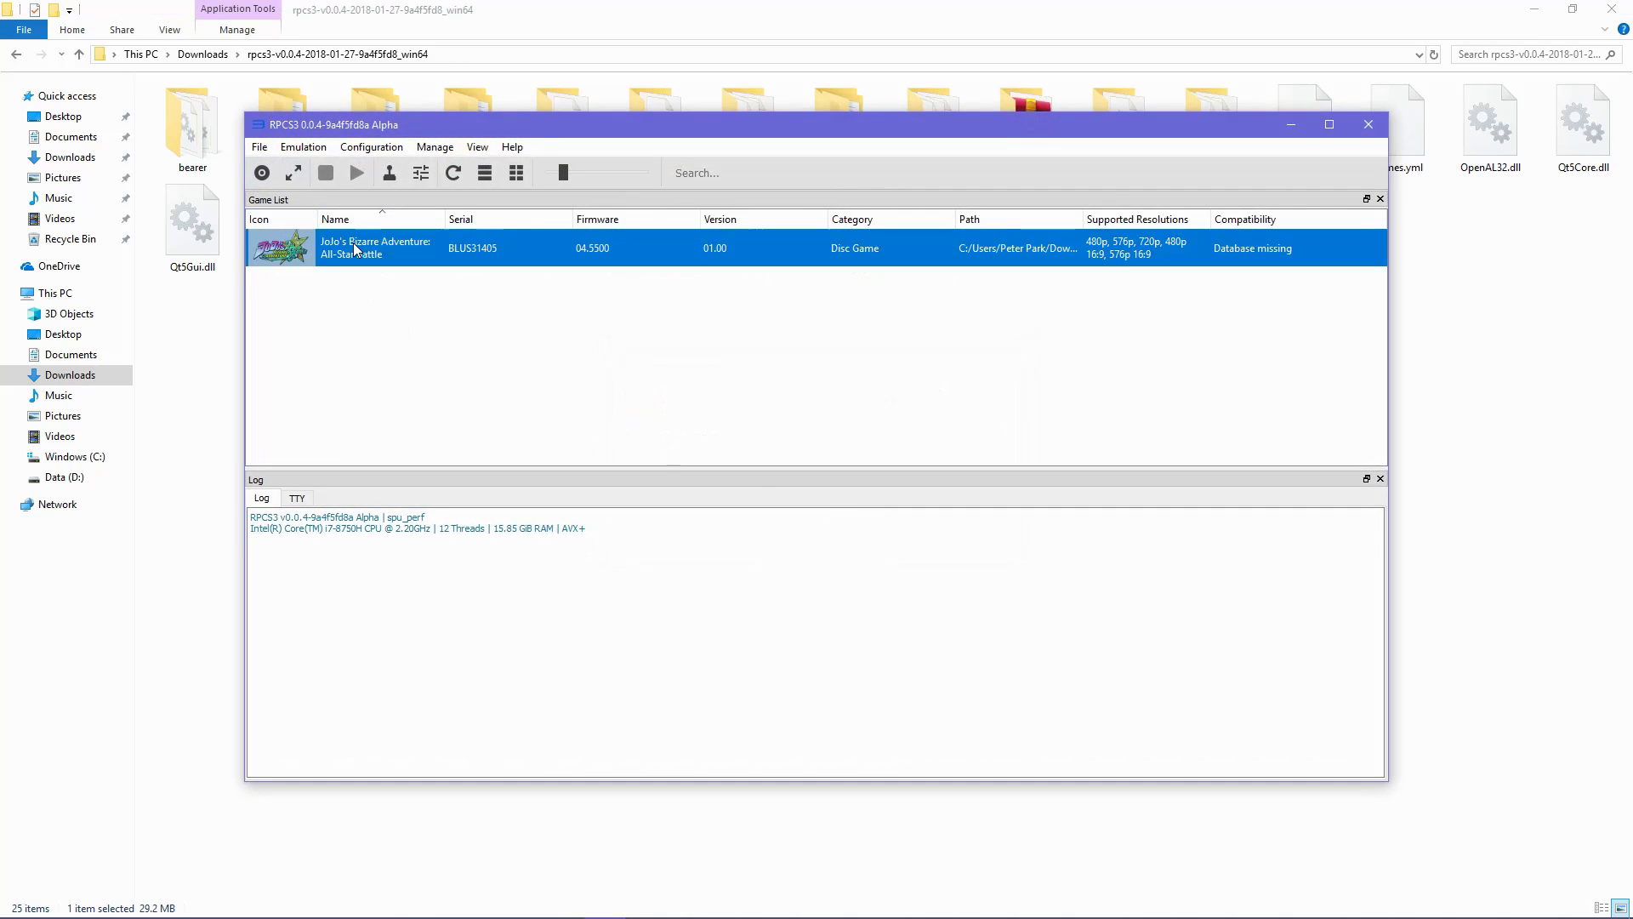
right_click(630, 252)
click(671, 247)
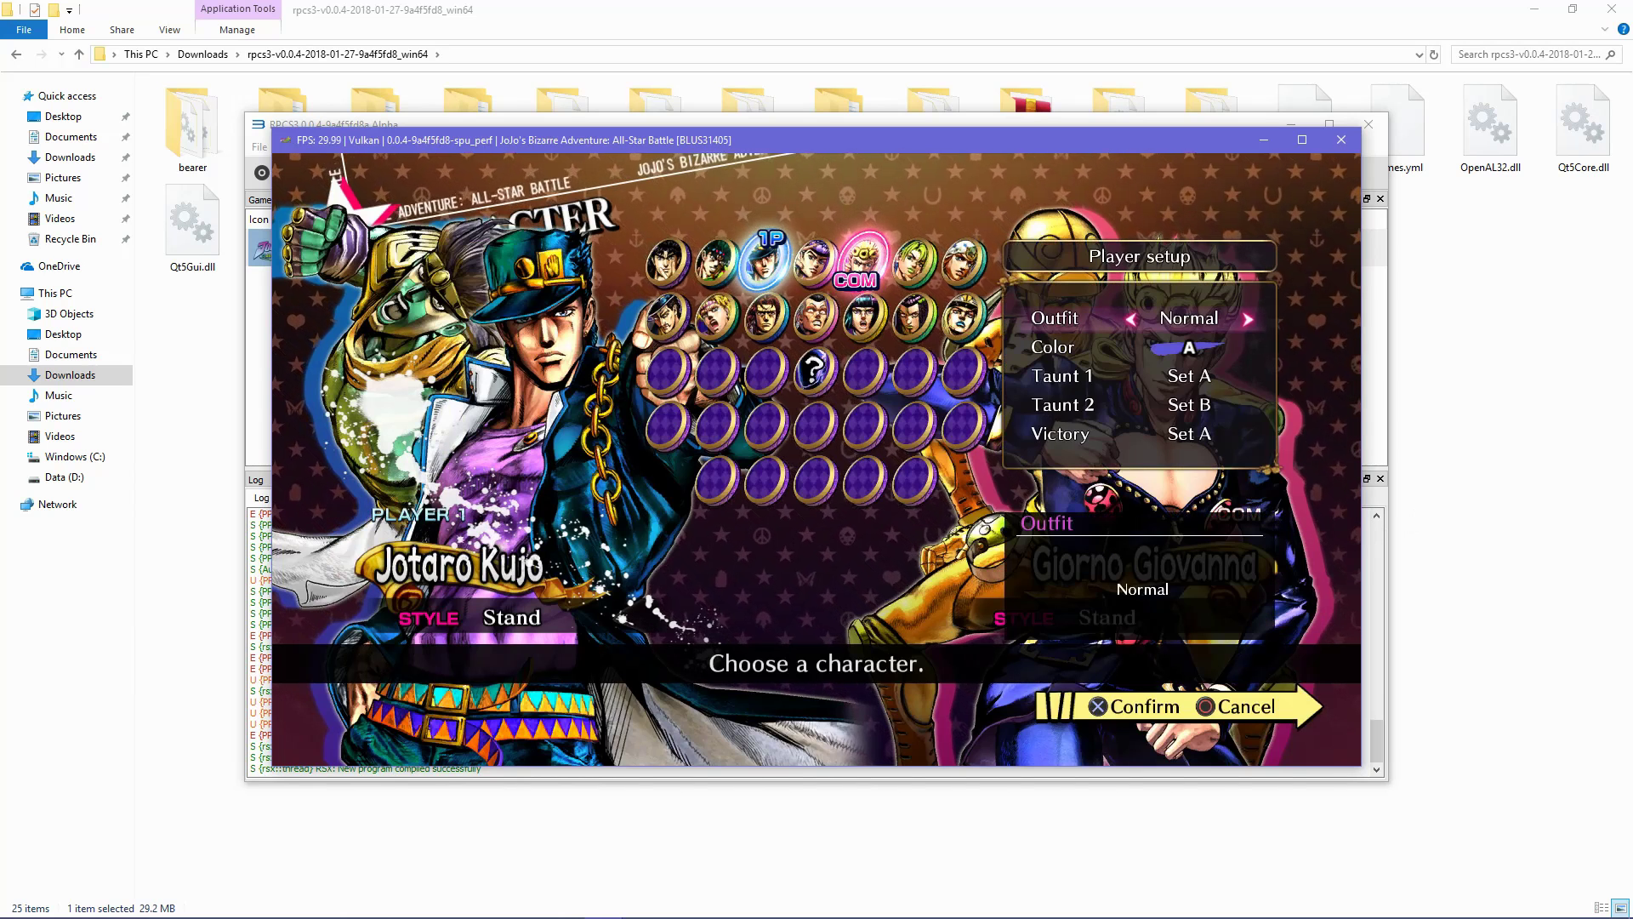
Step: Confirm Jotaro Kujo's player setup and choose the Wall Eyes stage from JoJolion for the match
key(x)
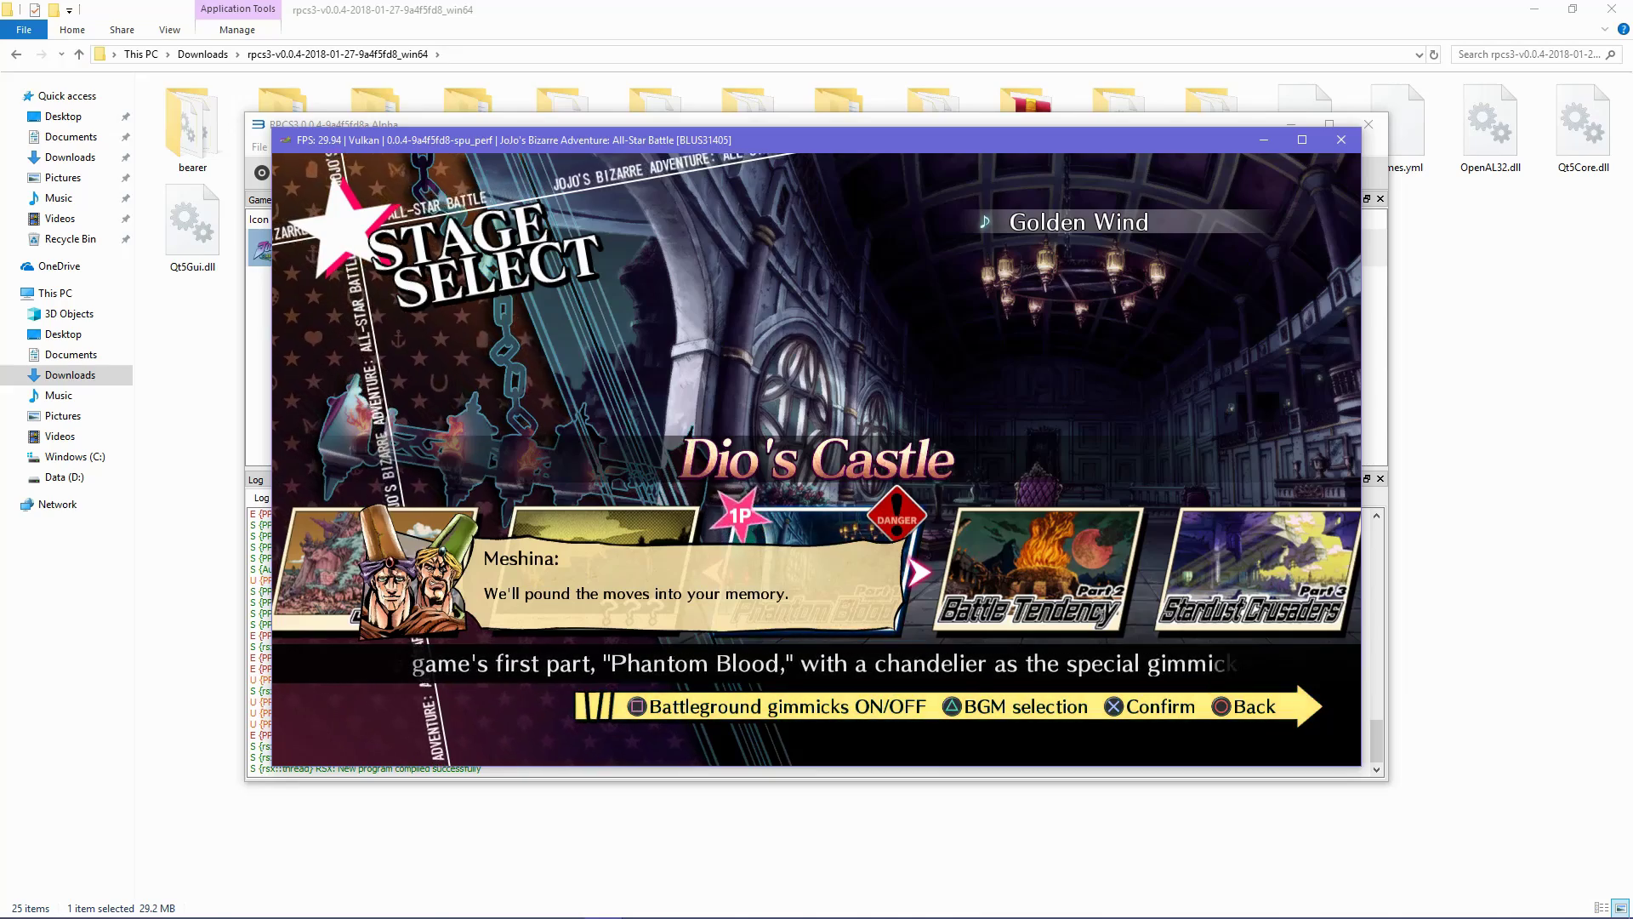
key(Left)
key(Left)
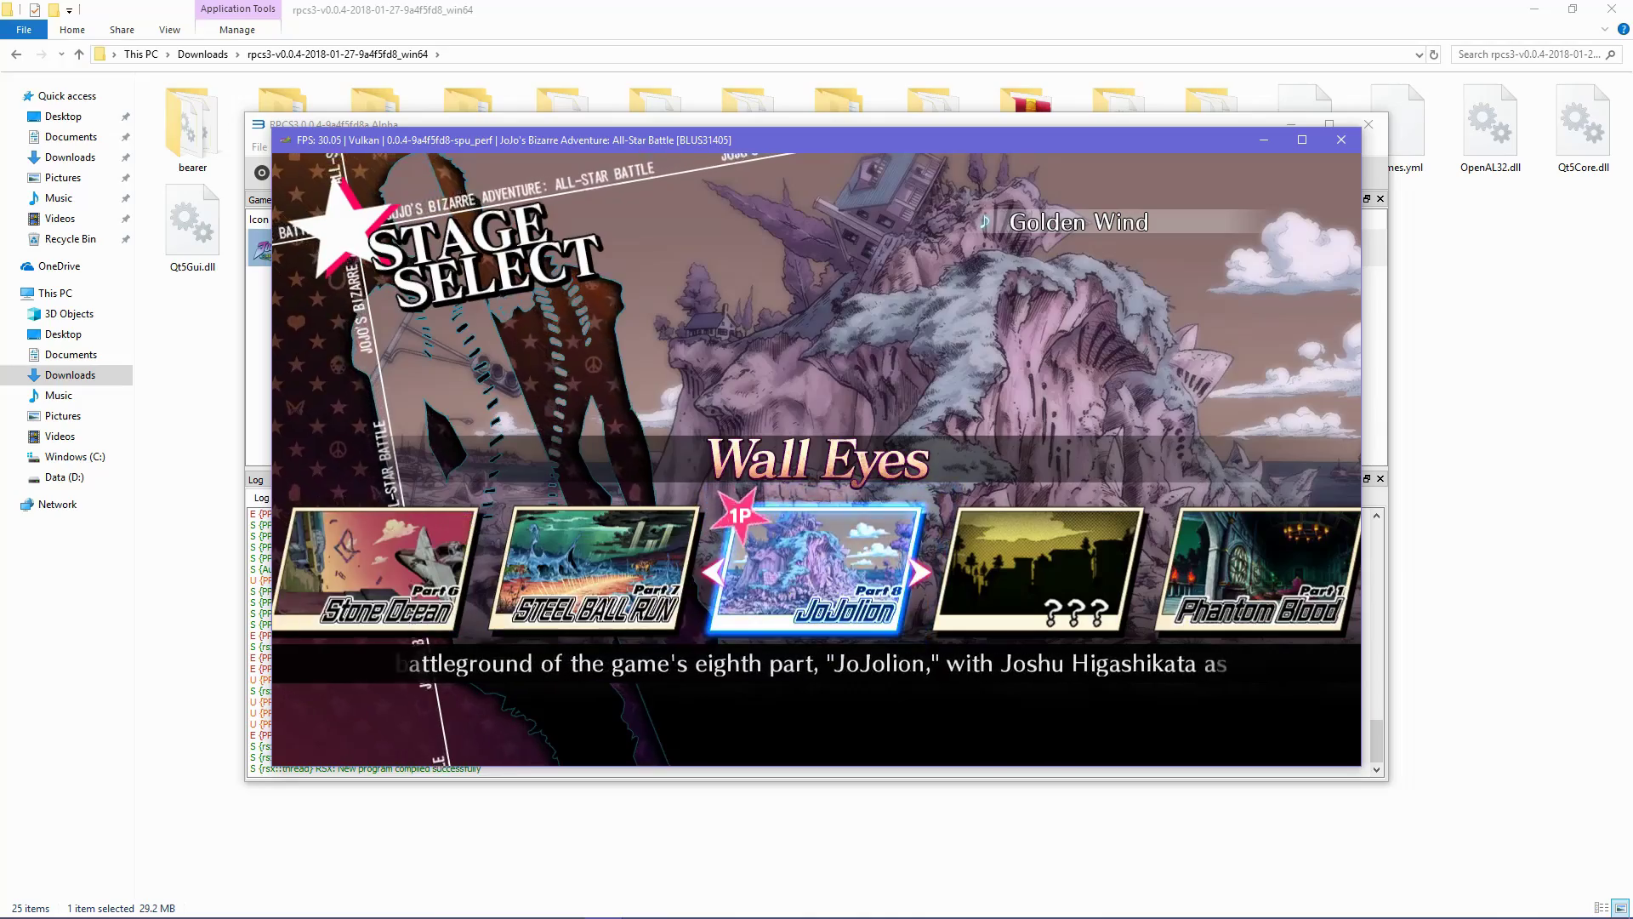
key(x)
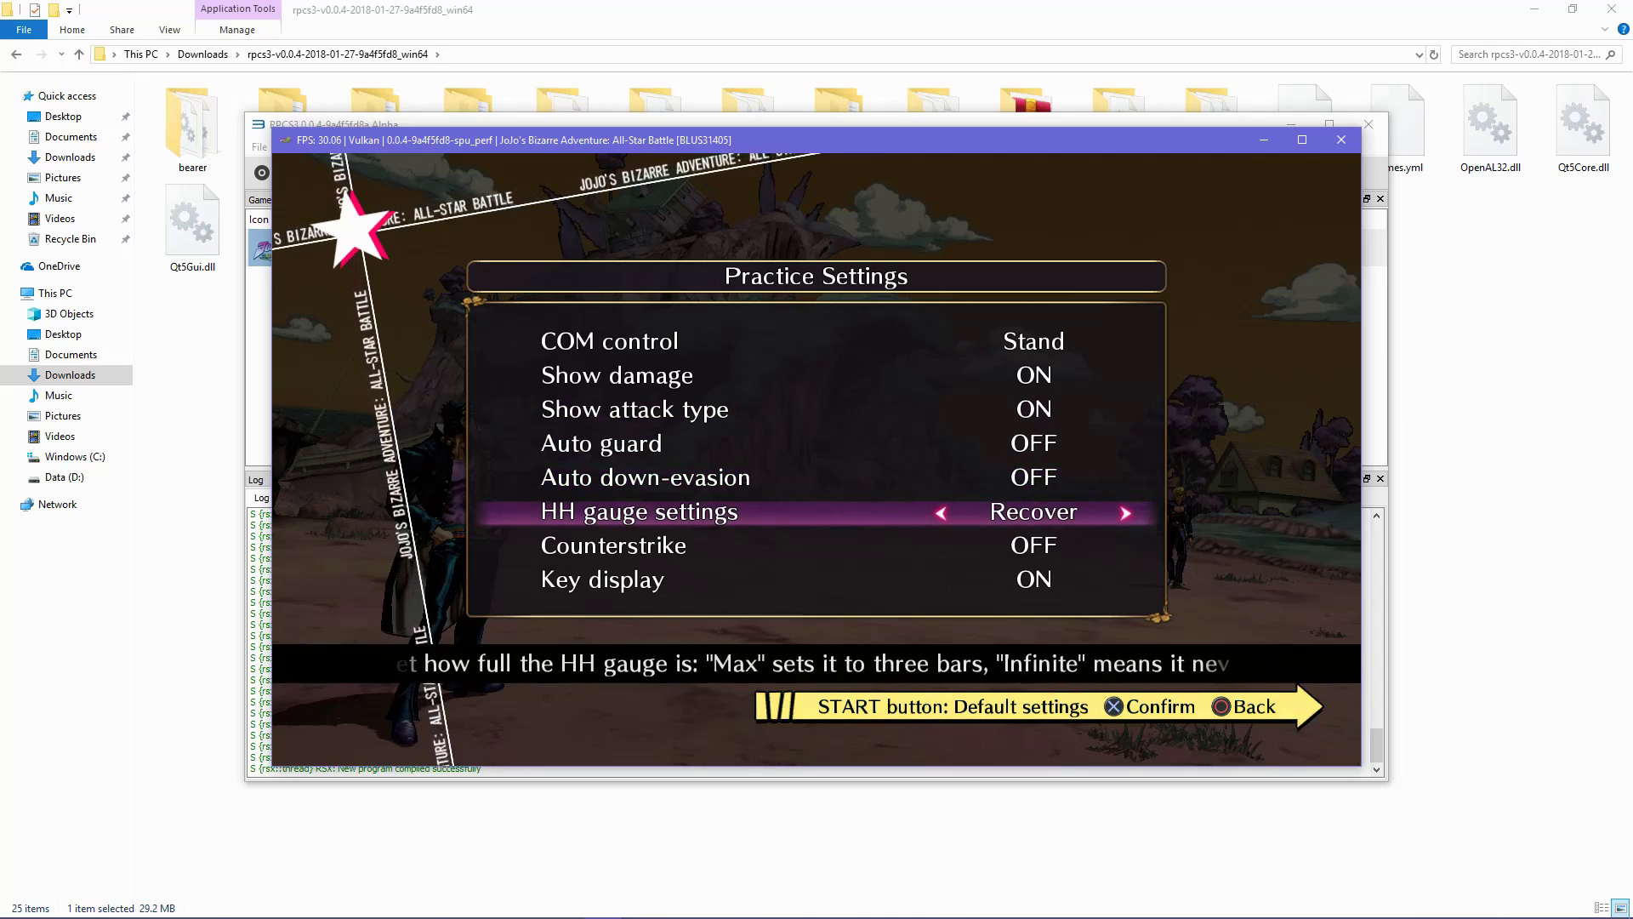
Step: Review the remaining practice settings down to Key display and return to the match
key(Down)
key(Down)
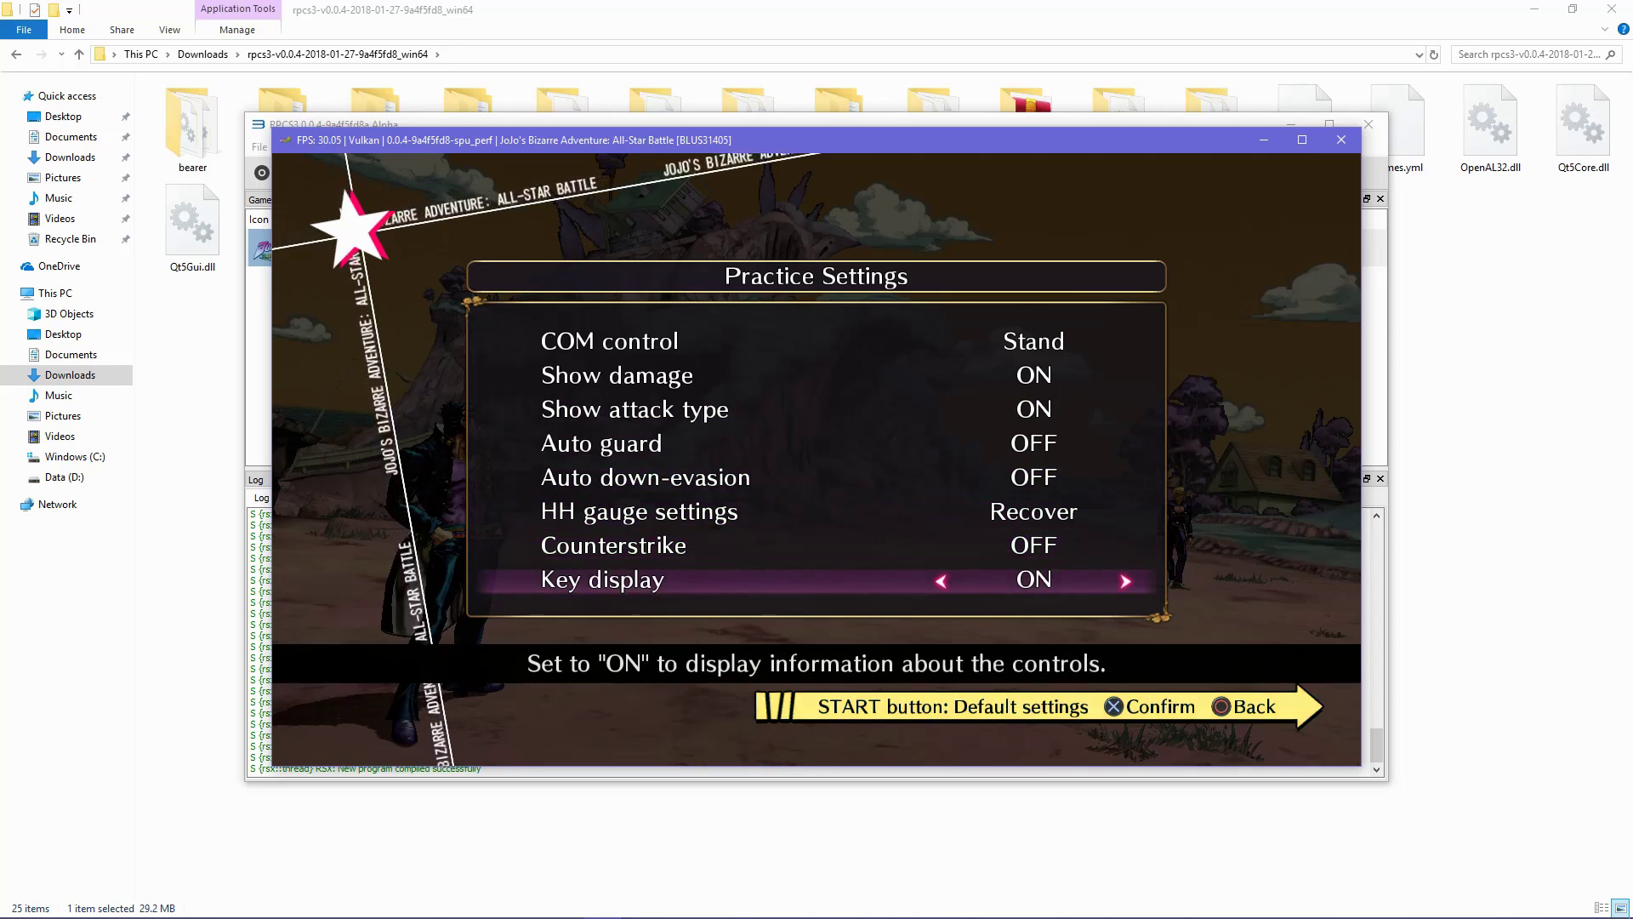
key(c)
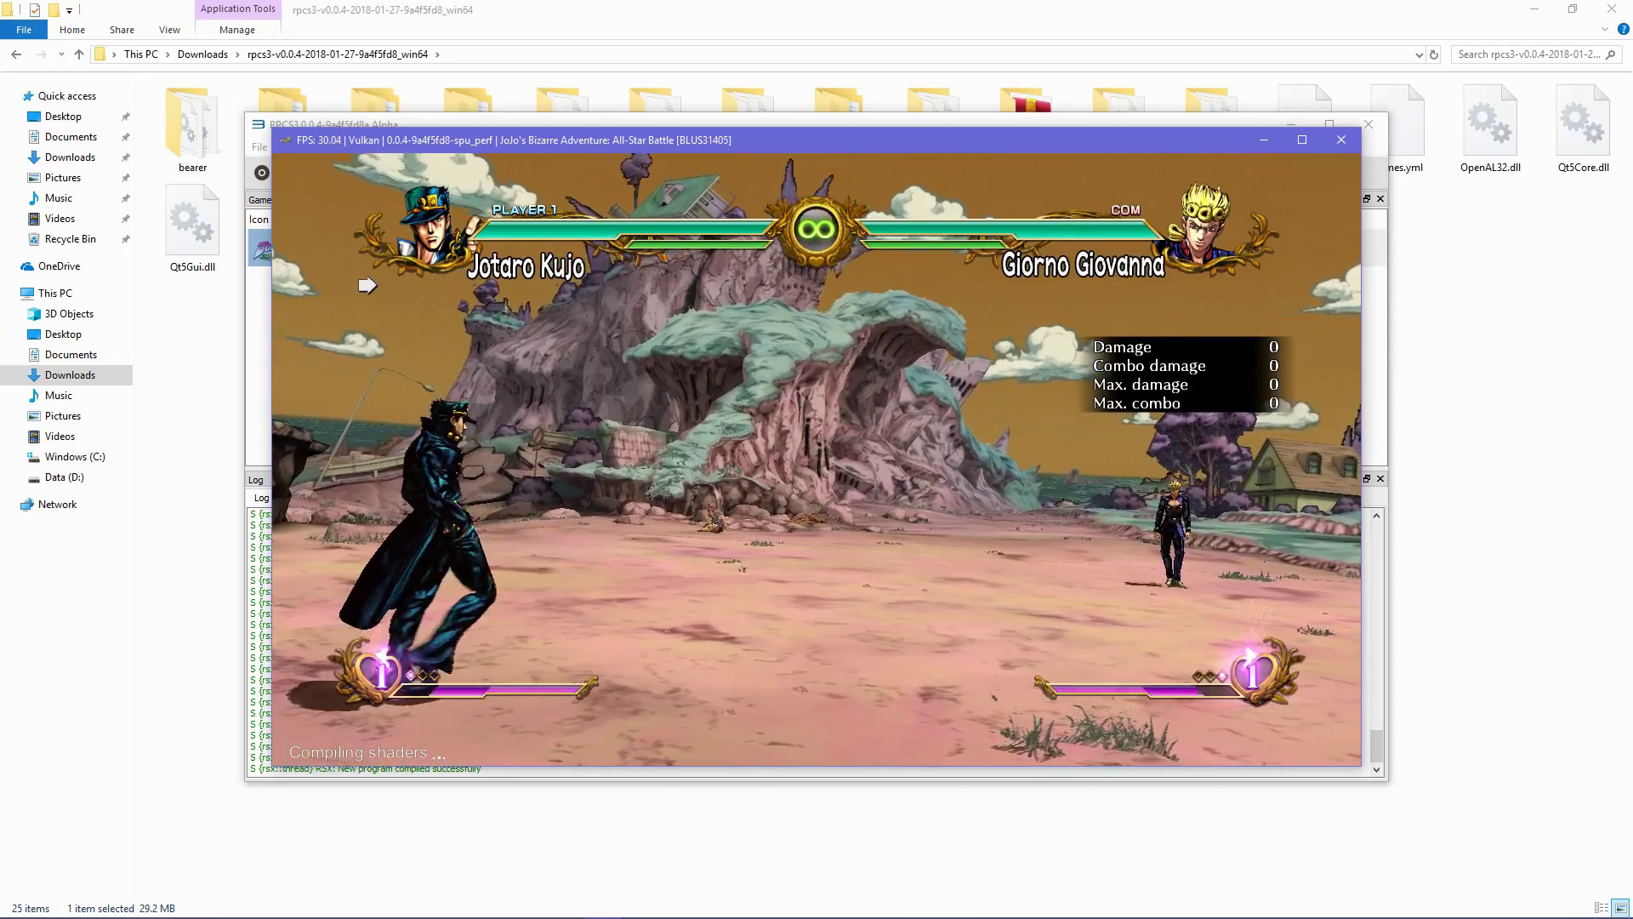
Step: Dash Jotaro toward Giorno, jump over him and dodge twice to test the movement controls
key(Right)
key(Right)
key(Up)
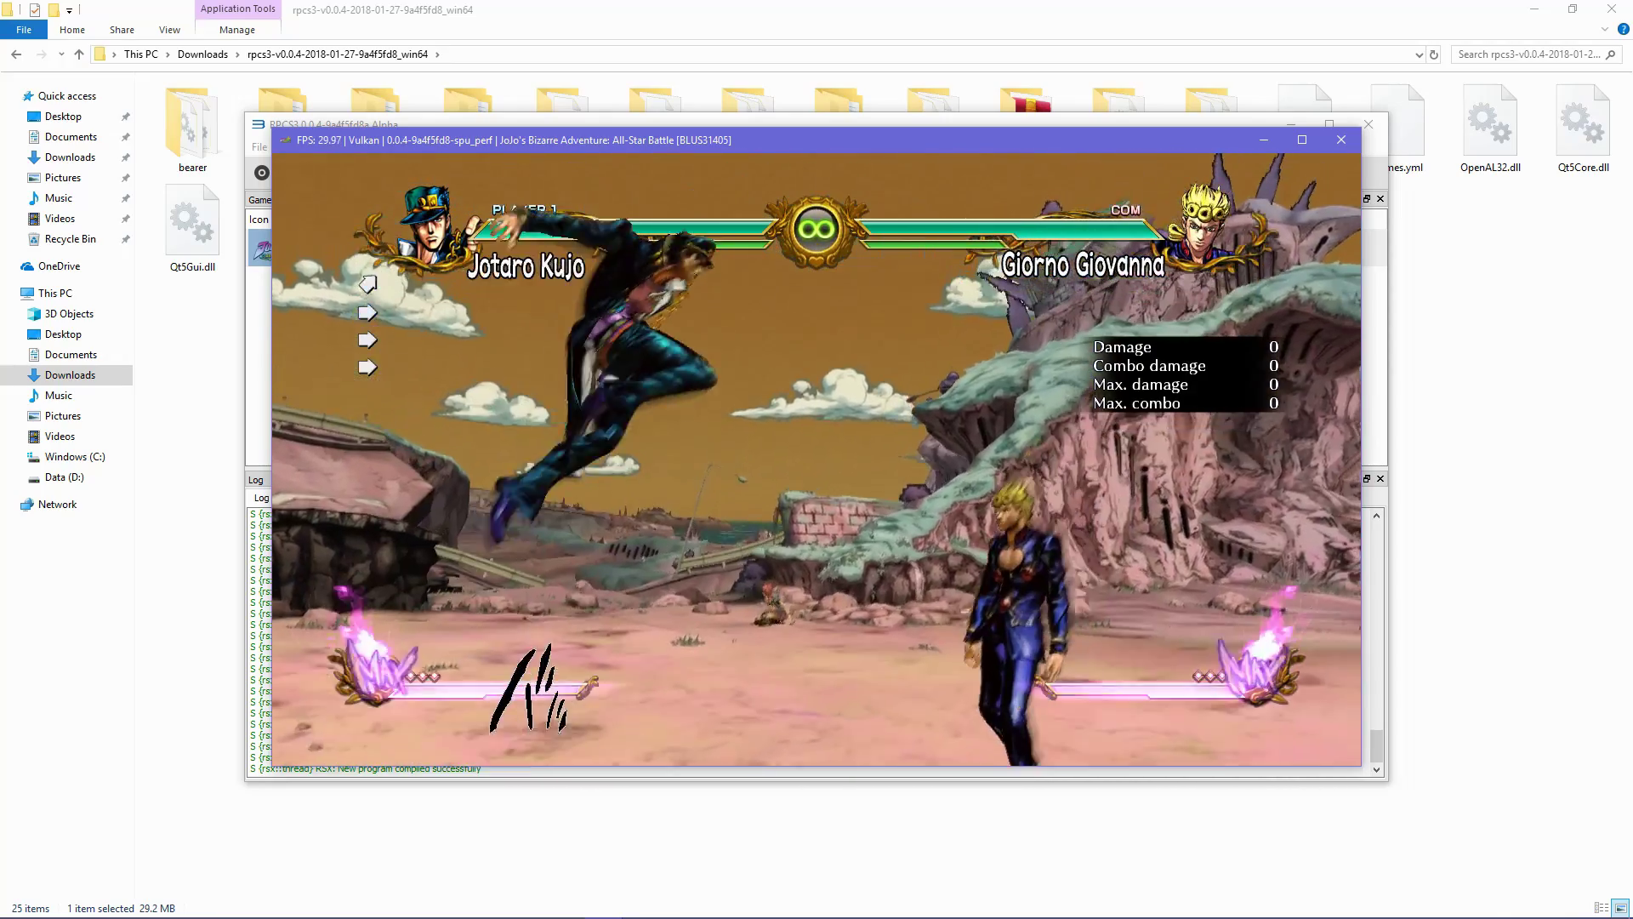
key(Left)
key(e)
key(e)
key(Left)
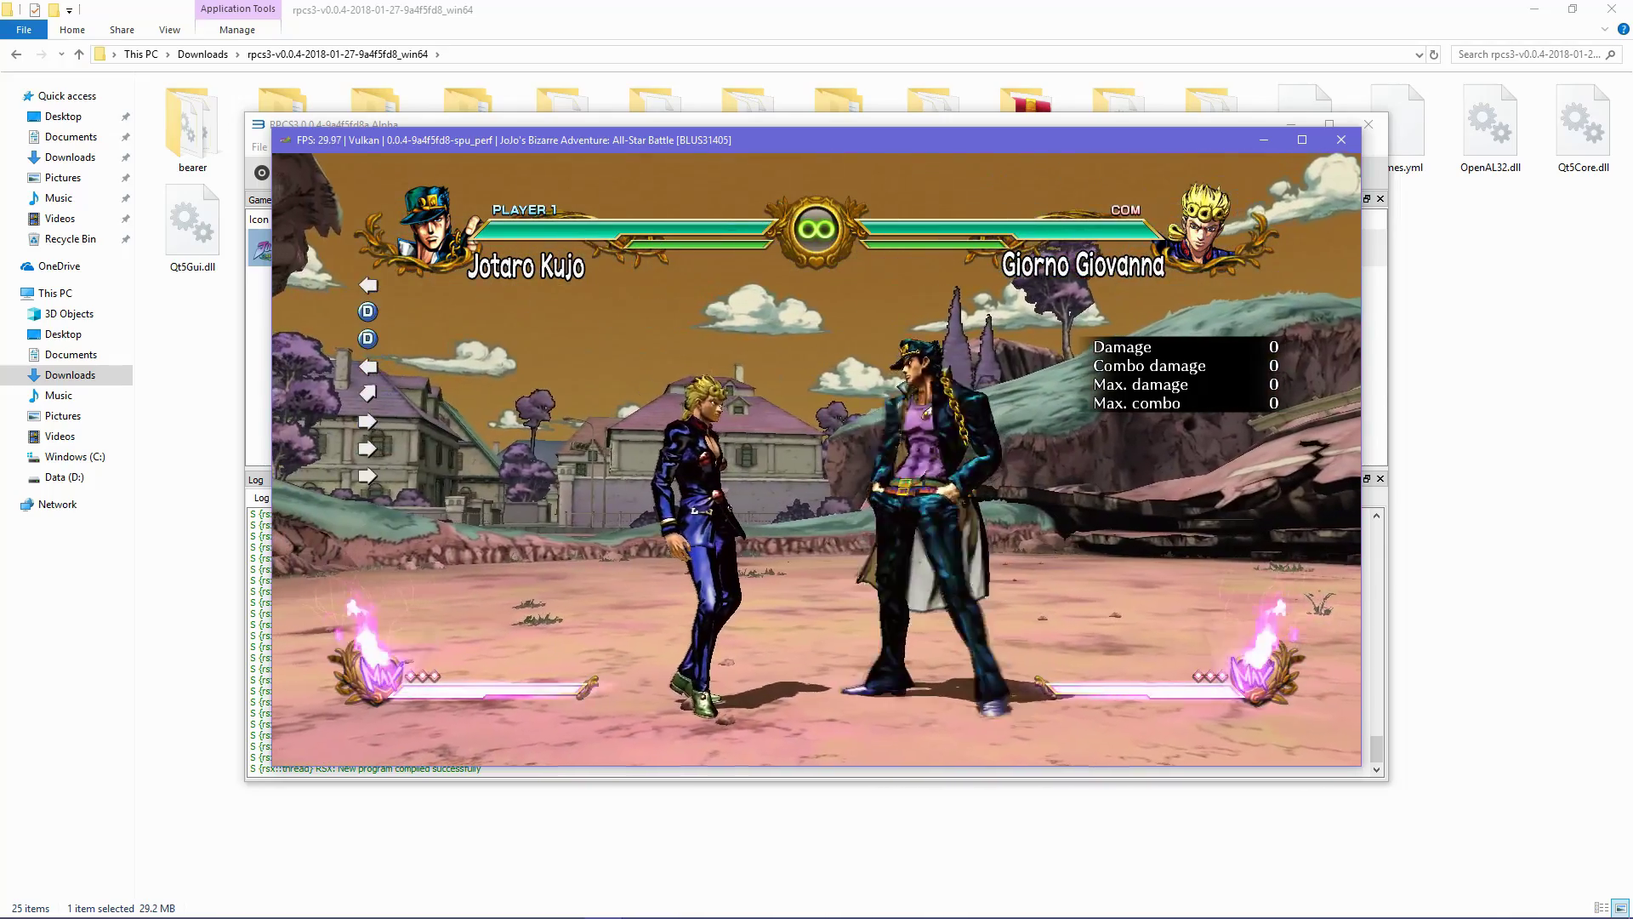
Step: Strike Giorno with a rapid series of light attacks from Jotaro
key(z)
key(z)
key(z)
key(z)
key(z)
key(z)
key(z)
key(z)
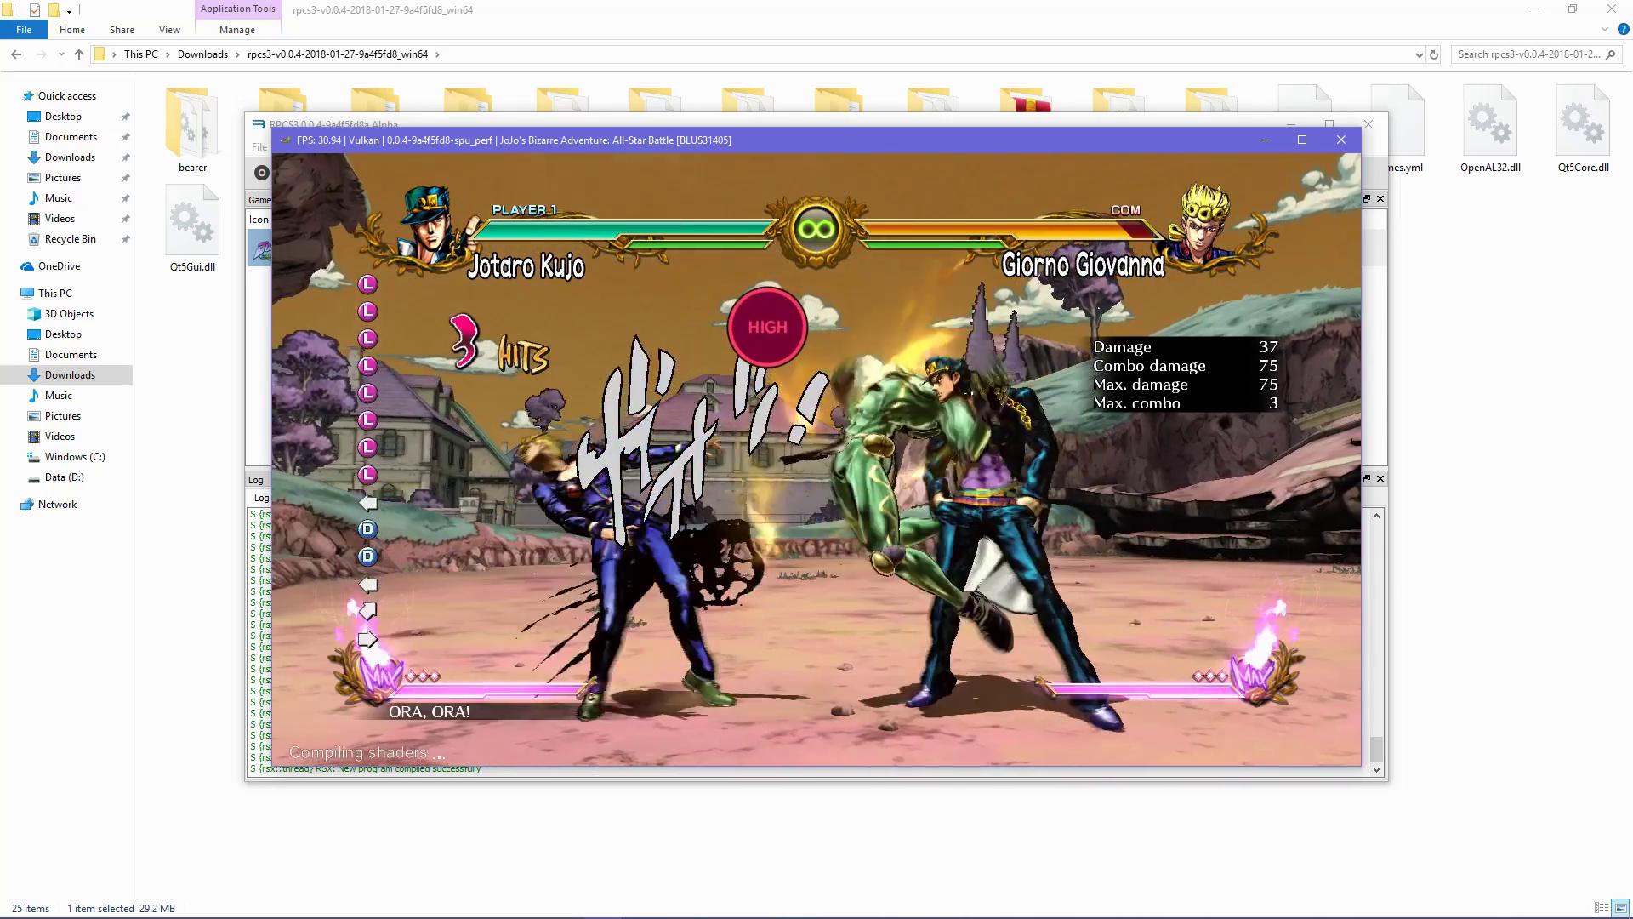
Step: Keep up Jotaro's light-attack combo on Giorno in the practice match
key(z)
key(z)
key(z)
key(z)
key(z)
key(z)
key(z)
key(z)
key(z)
key(z)
key(z)
key(z)
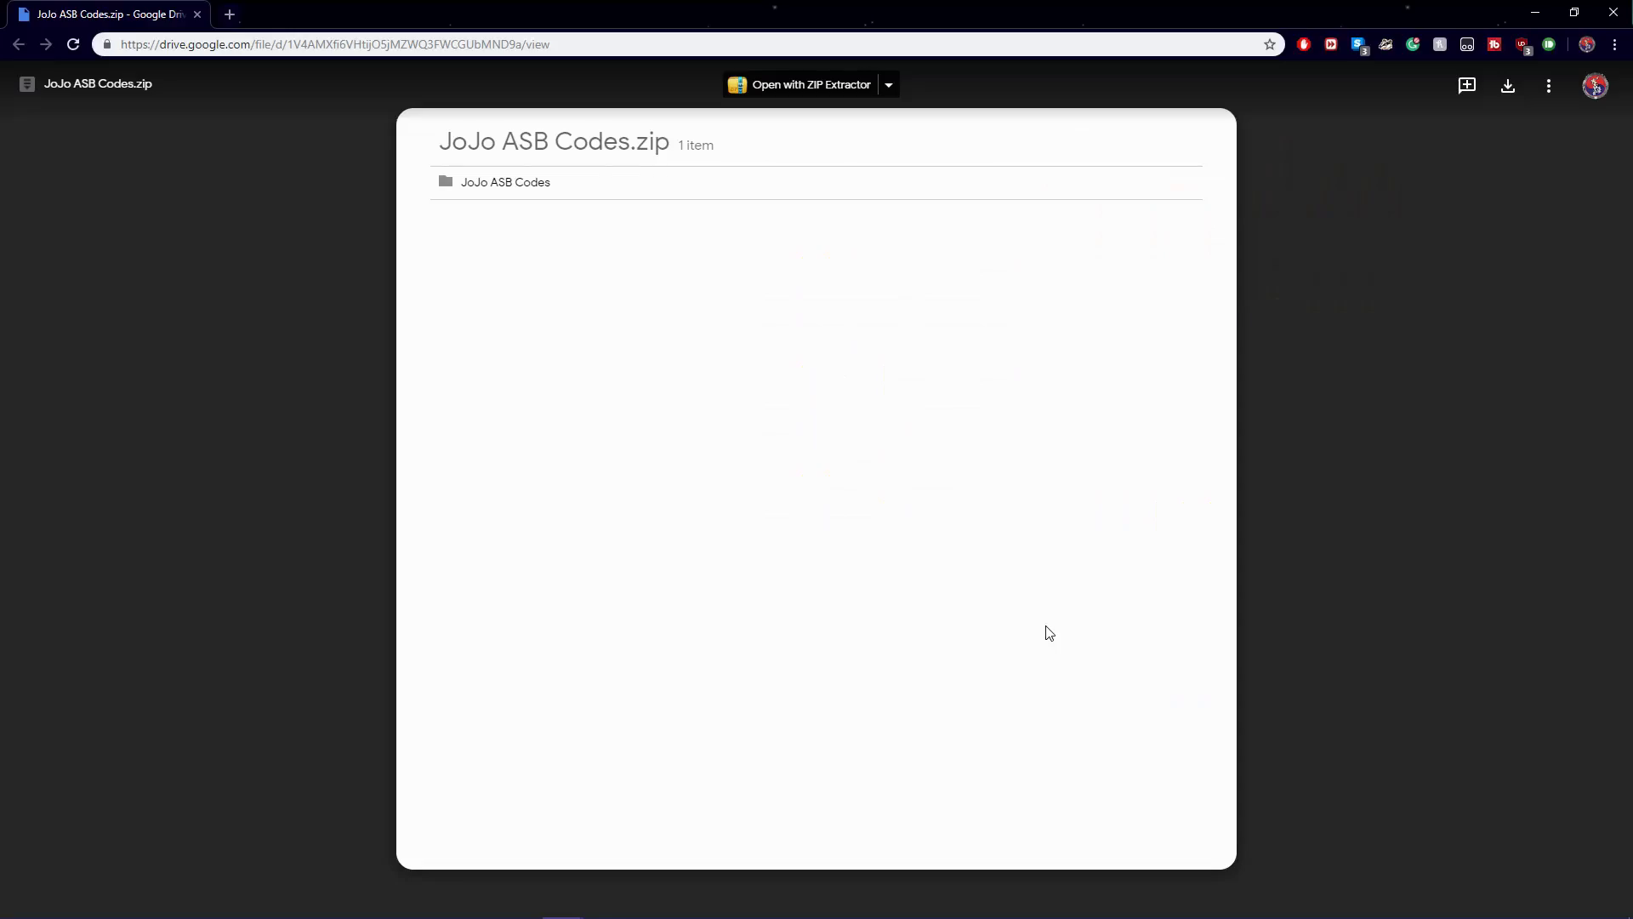
Step: Switch to Google Drive in the browser and download JoJo ASB Codes.zip, accepting the missing virus scan
click(1510, 88)
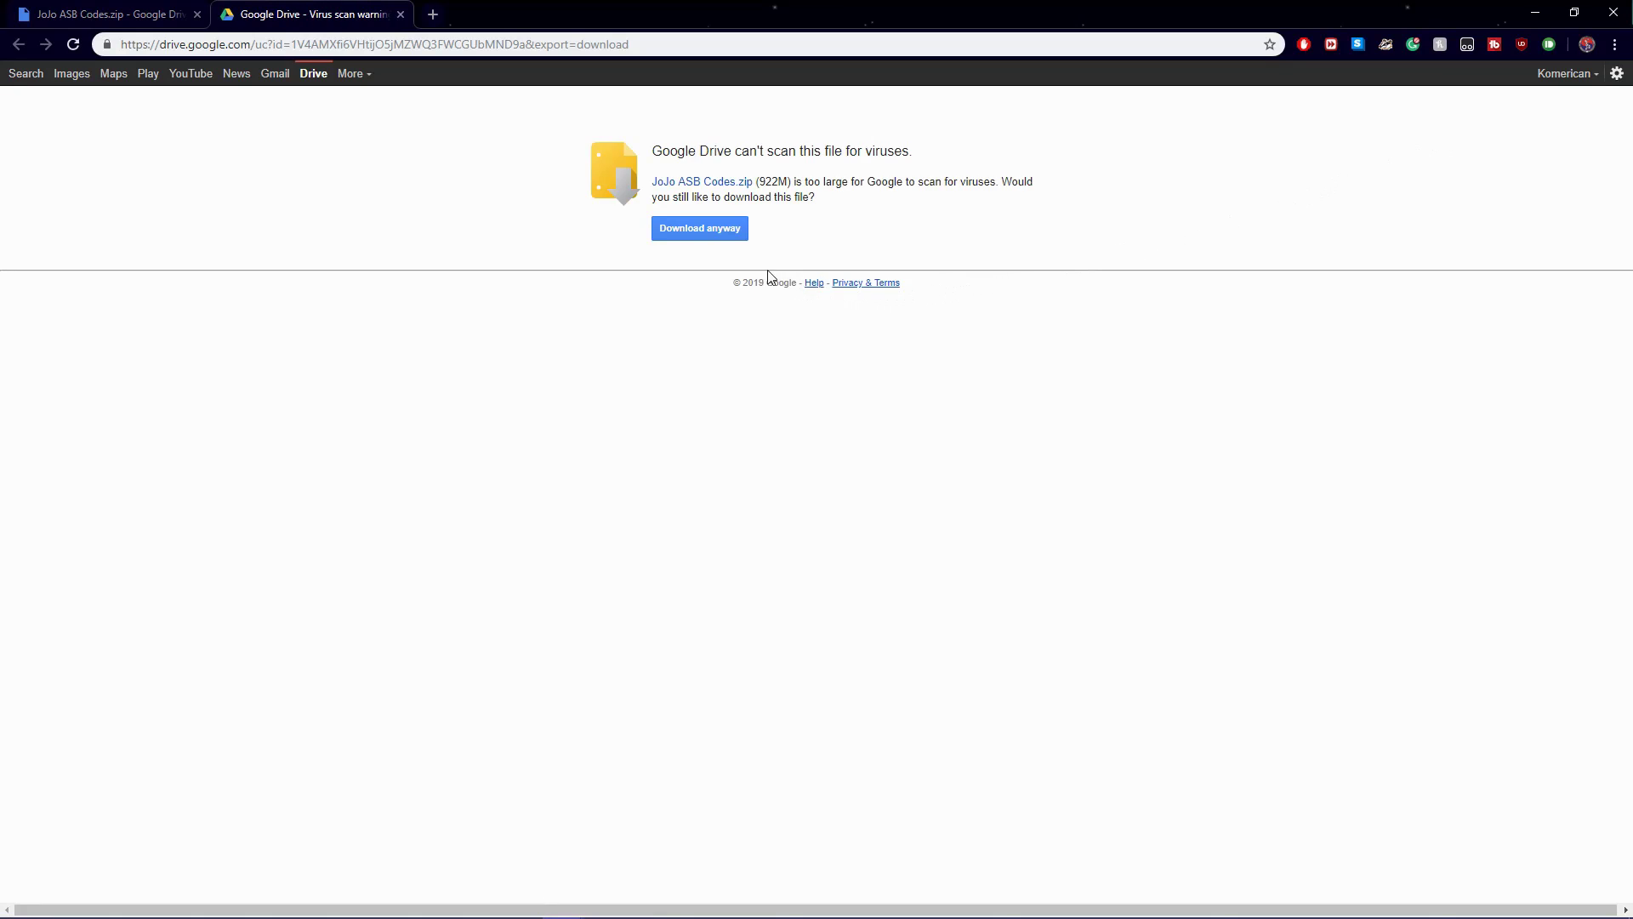
click(714, 242)
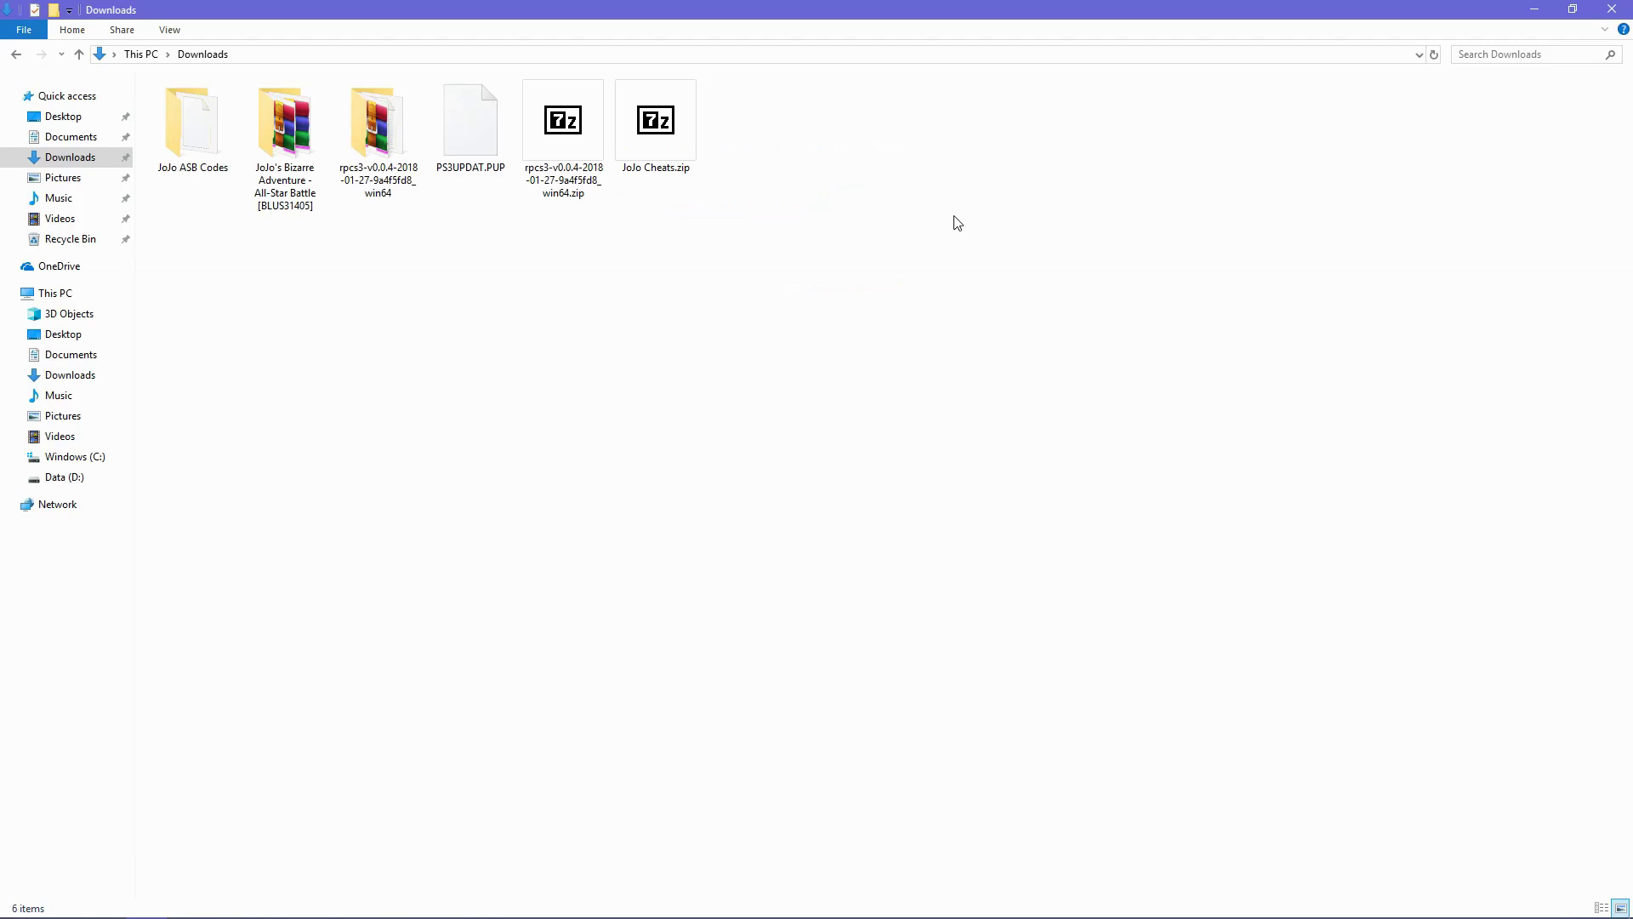
Step: Extract JoJo Cheats.zip into its own JoJo Cheats folder in Downloads and check the folder's contents
right_click(687, 124)
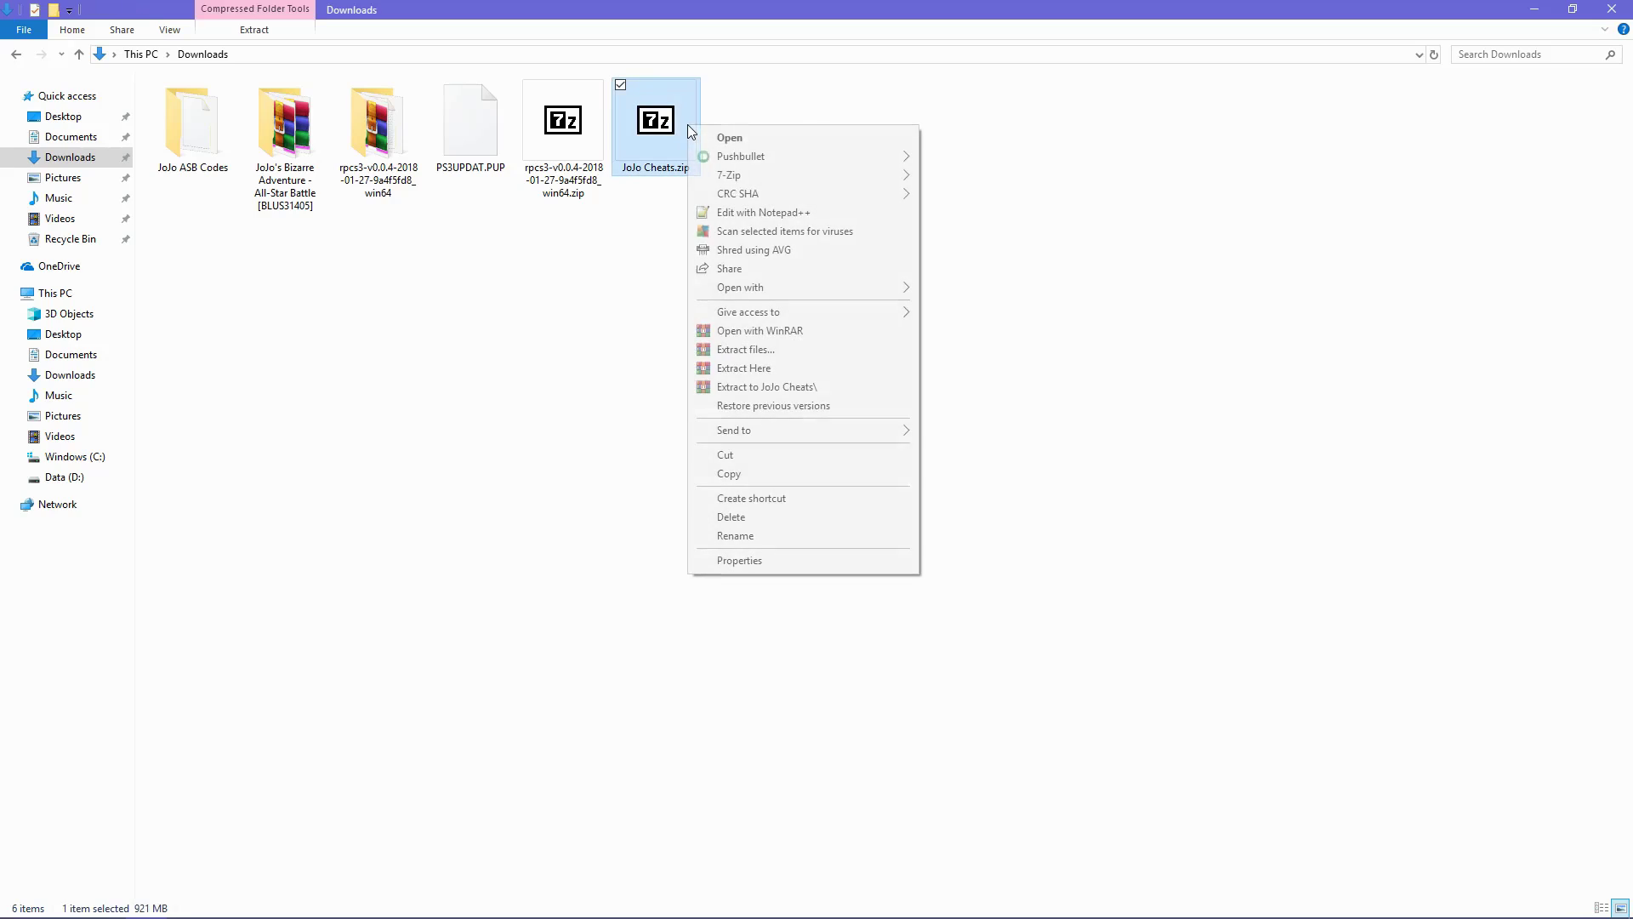
mouse_move(791, 175)
click(987, 231)
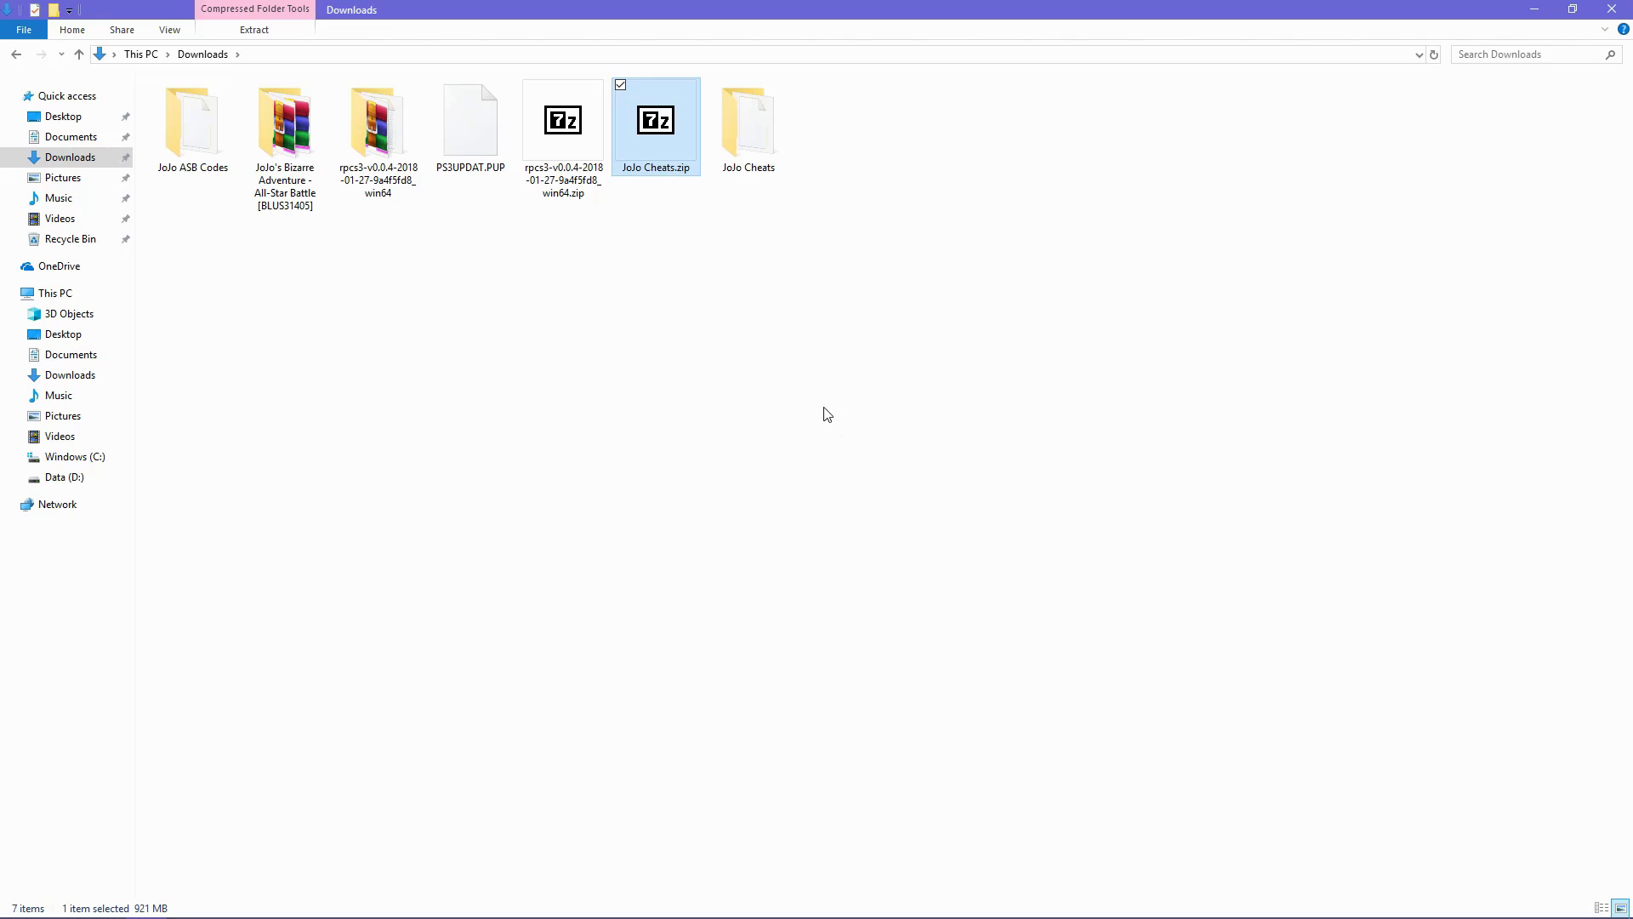
double_click(735, 142)
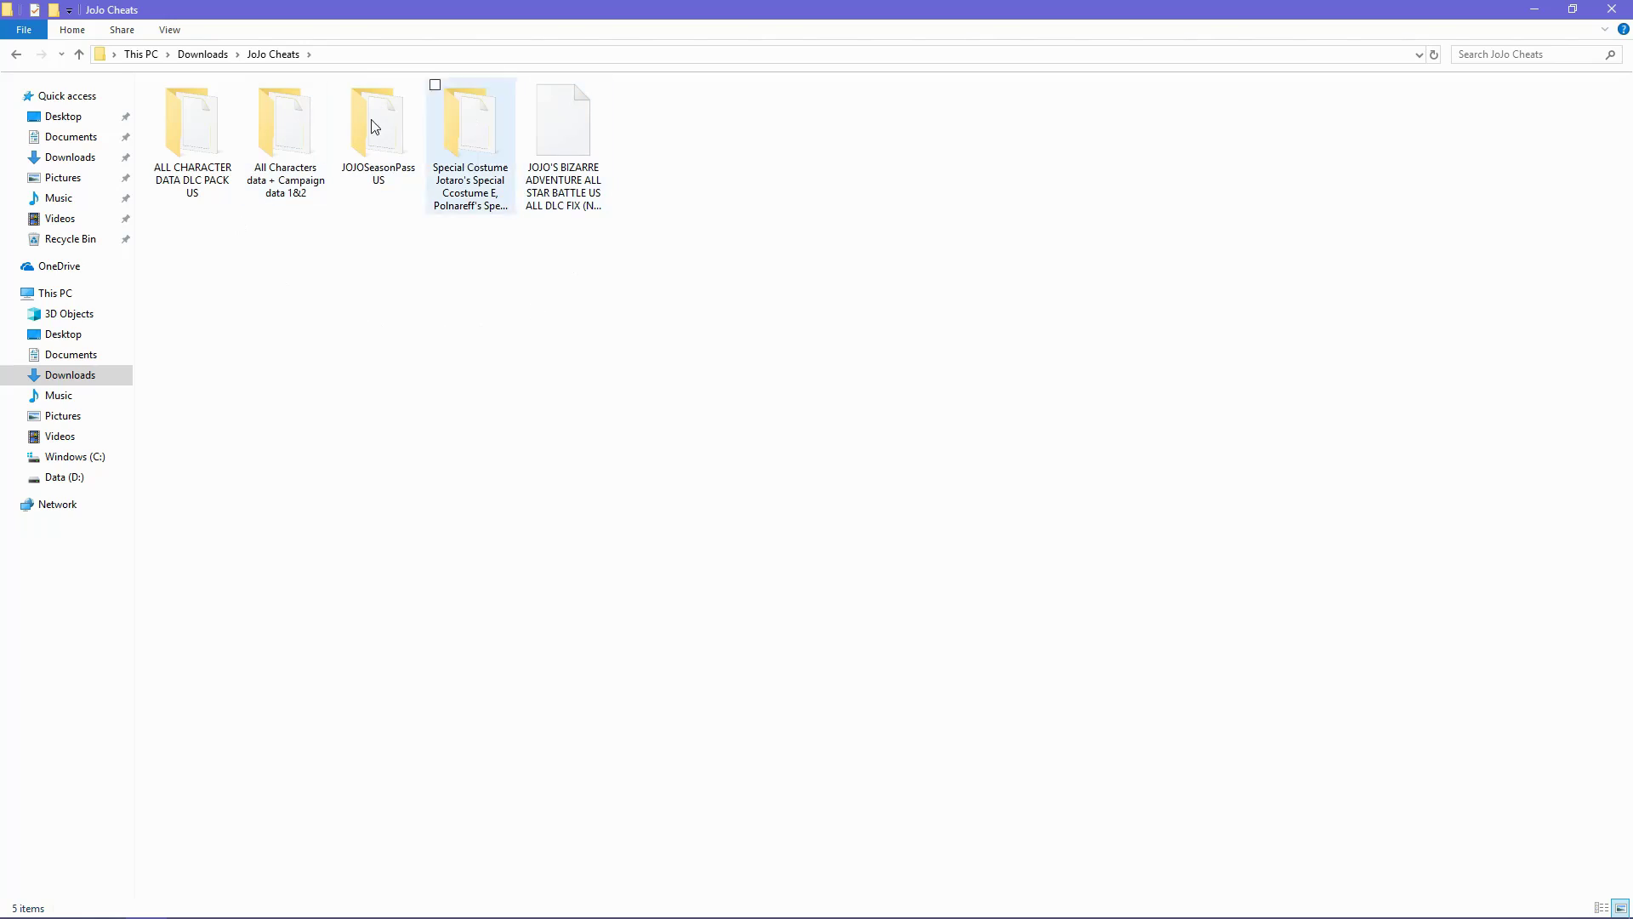
key(alt+Left)
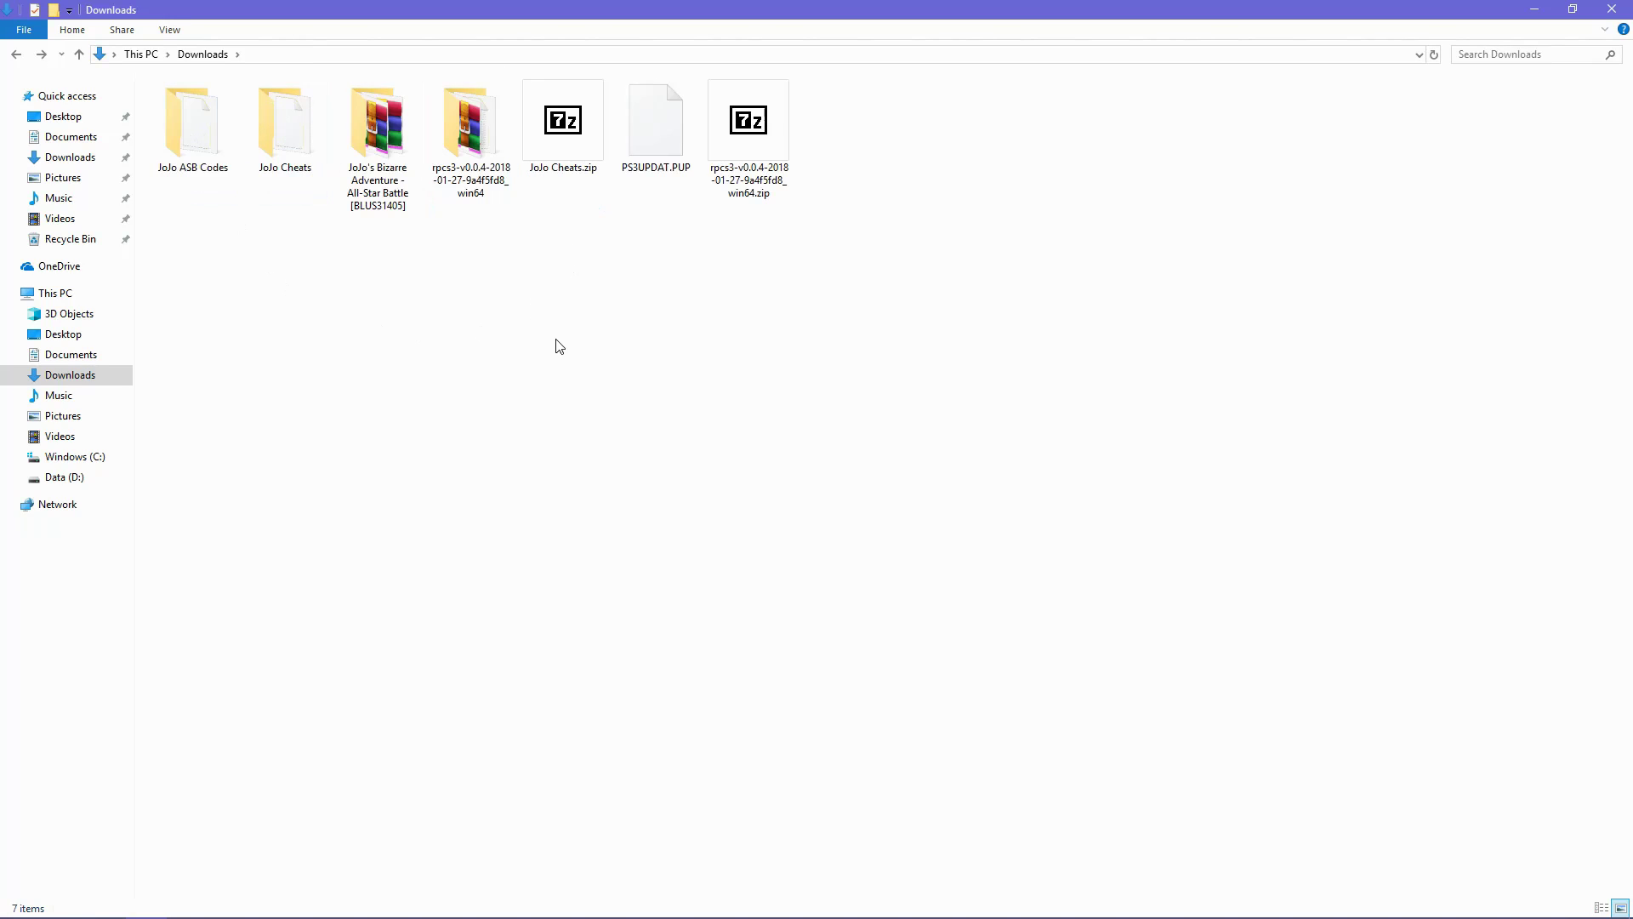
Step: Launch rpcs3.exe from the rpcs3-v0.0.4-2018-01-27-9a4f5fd8_win64 folder and agree to use the experimental build
double_click(471, 187)
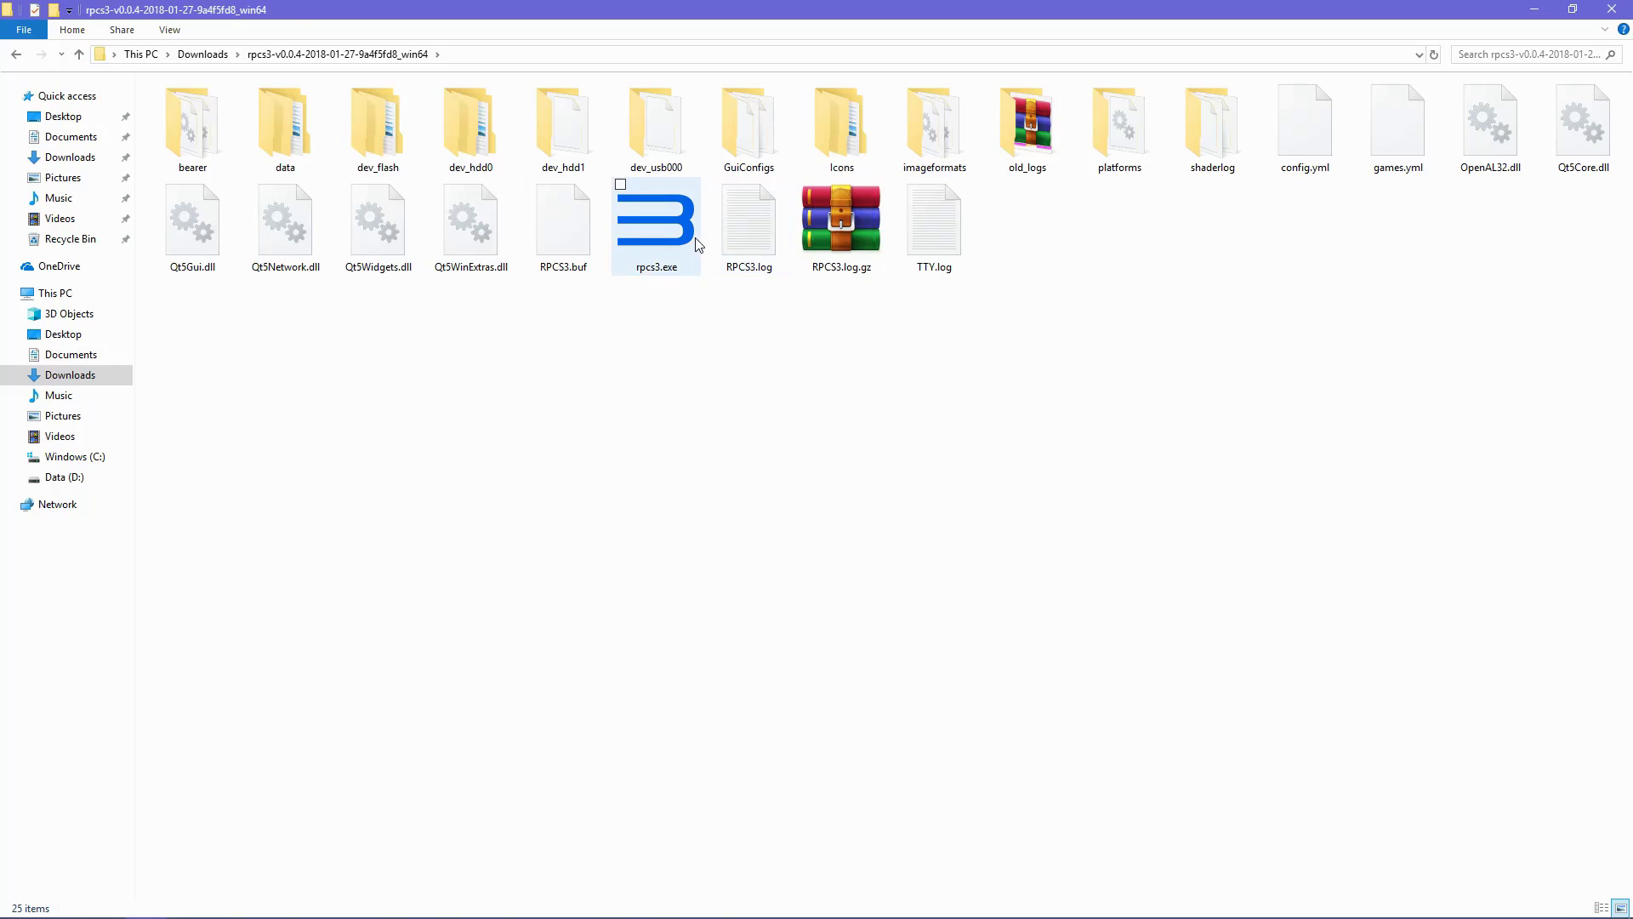
double_click(697, 244)
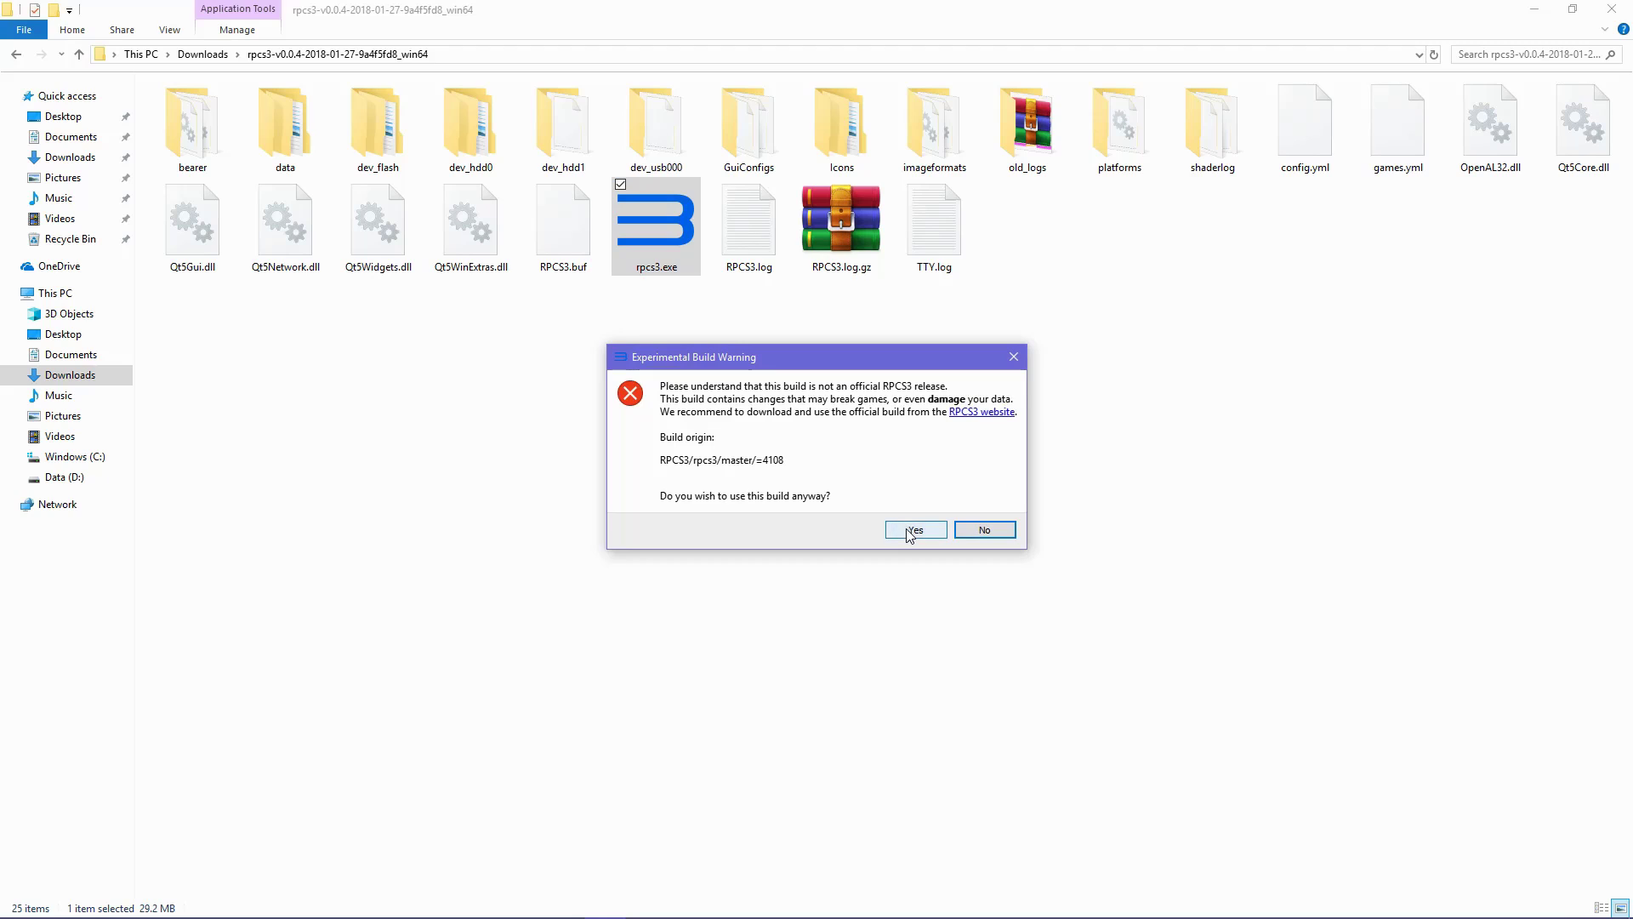
click(909, 529)
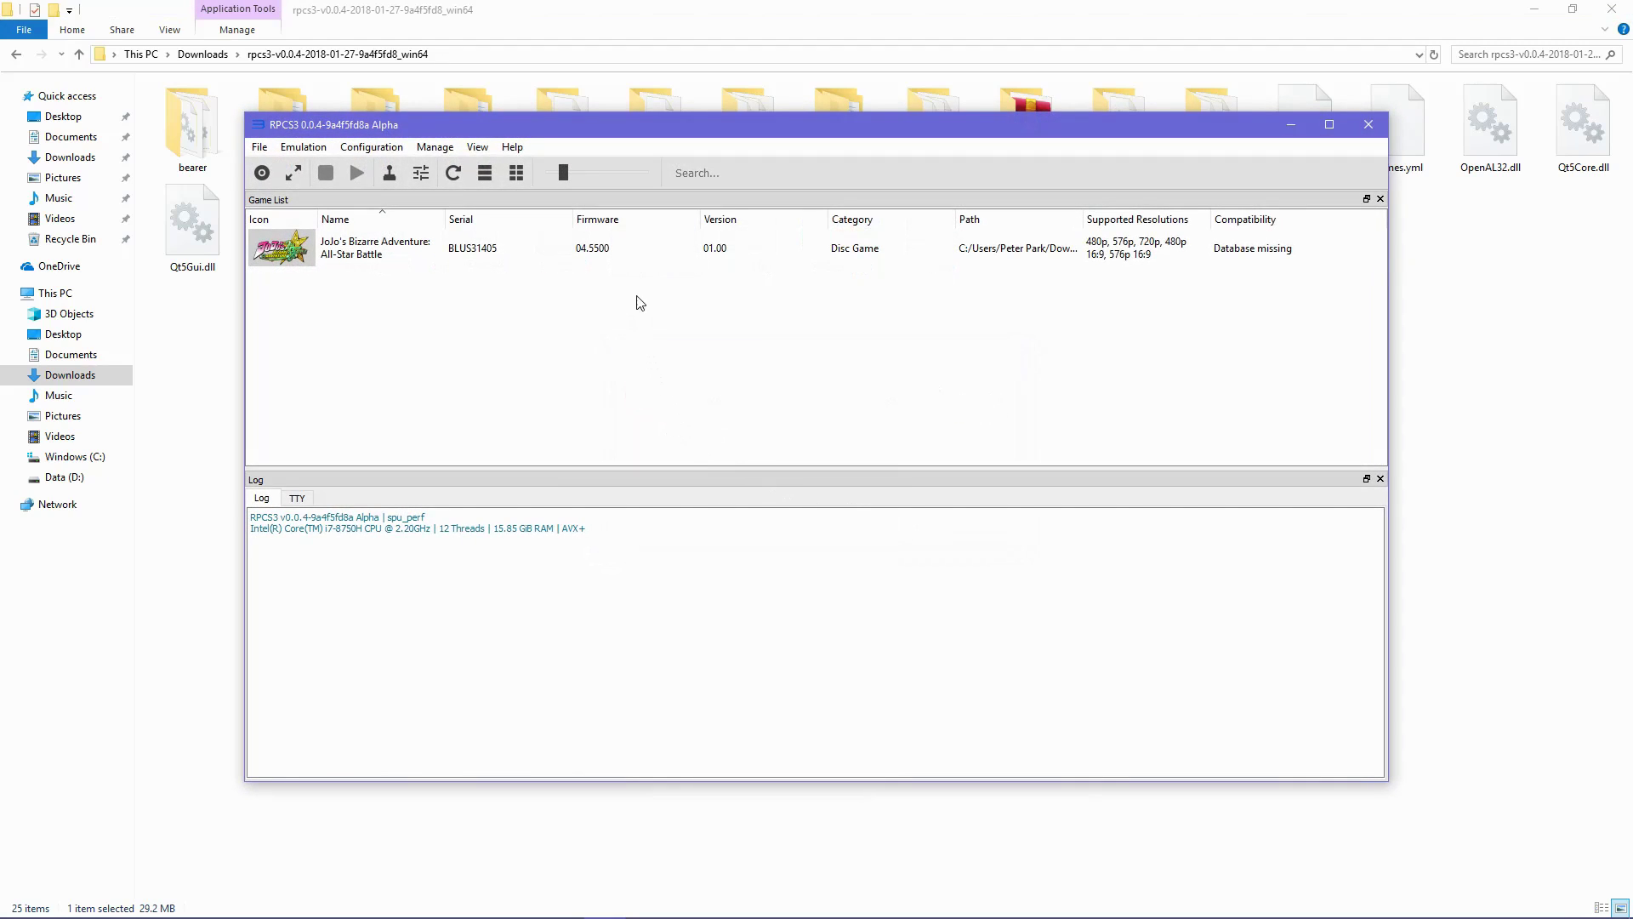
Step: Install the JOJO'S BIZARRE ADVENTURE ALL STAR BATTLE US ALL DLC FIX package from Downloads > JoJo Cheats
click(260, 148)
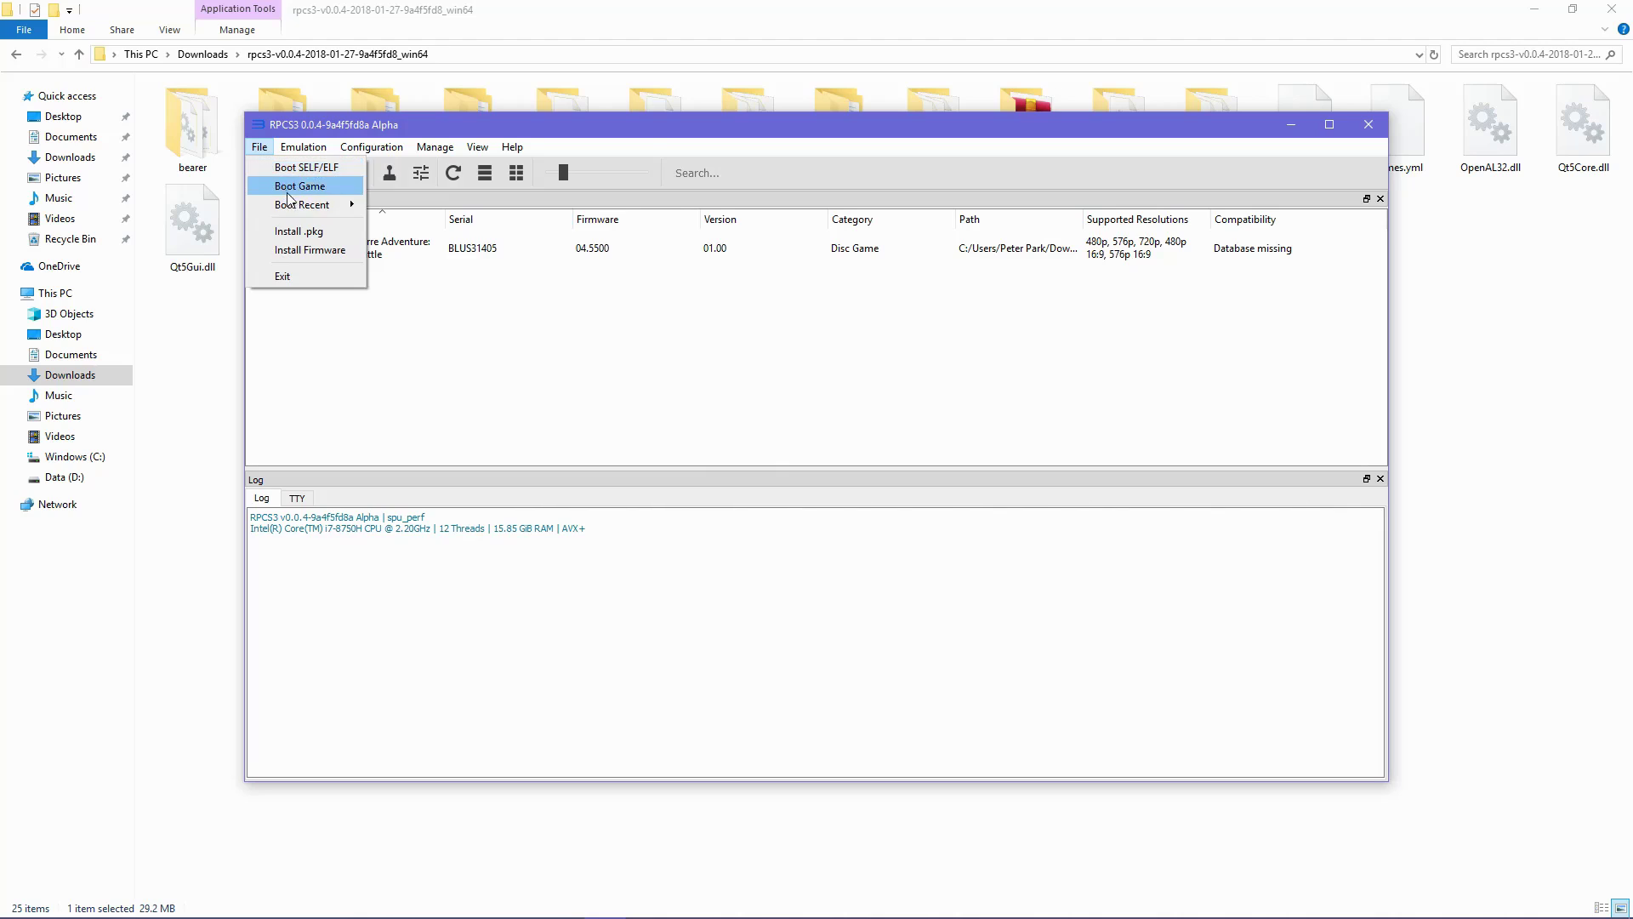
click(303, 228)
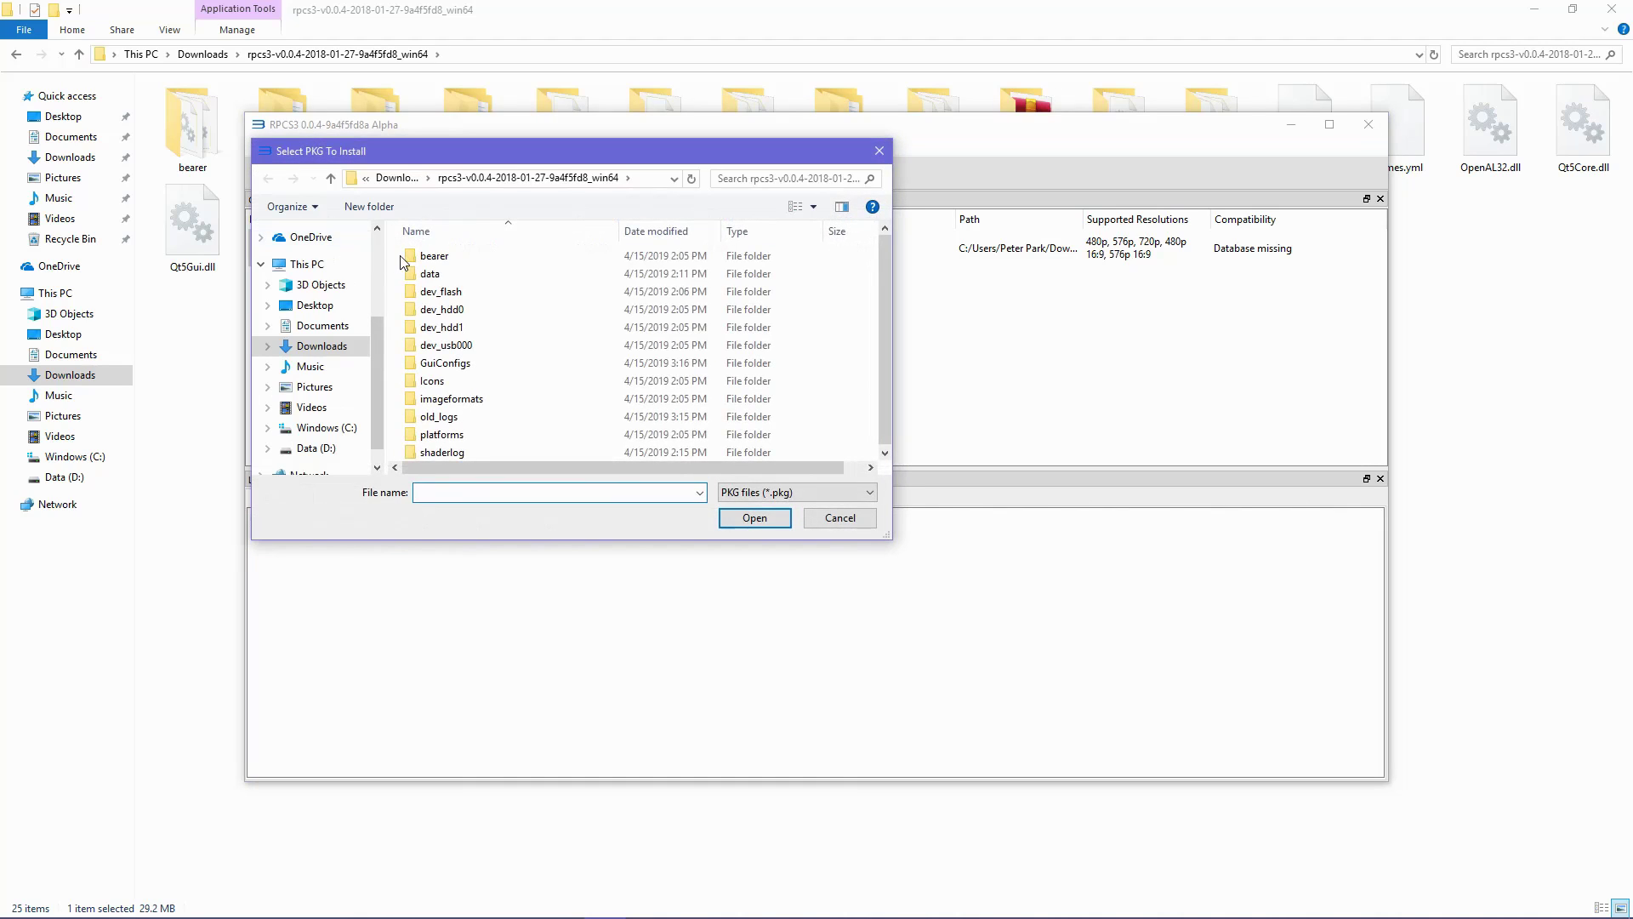
click(396, 178)
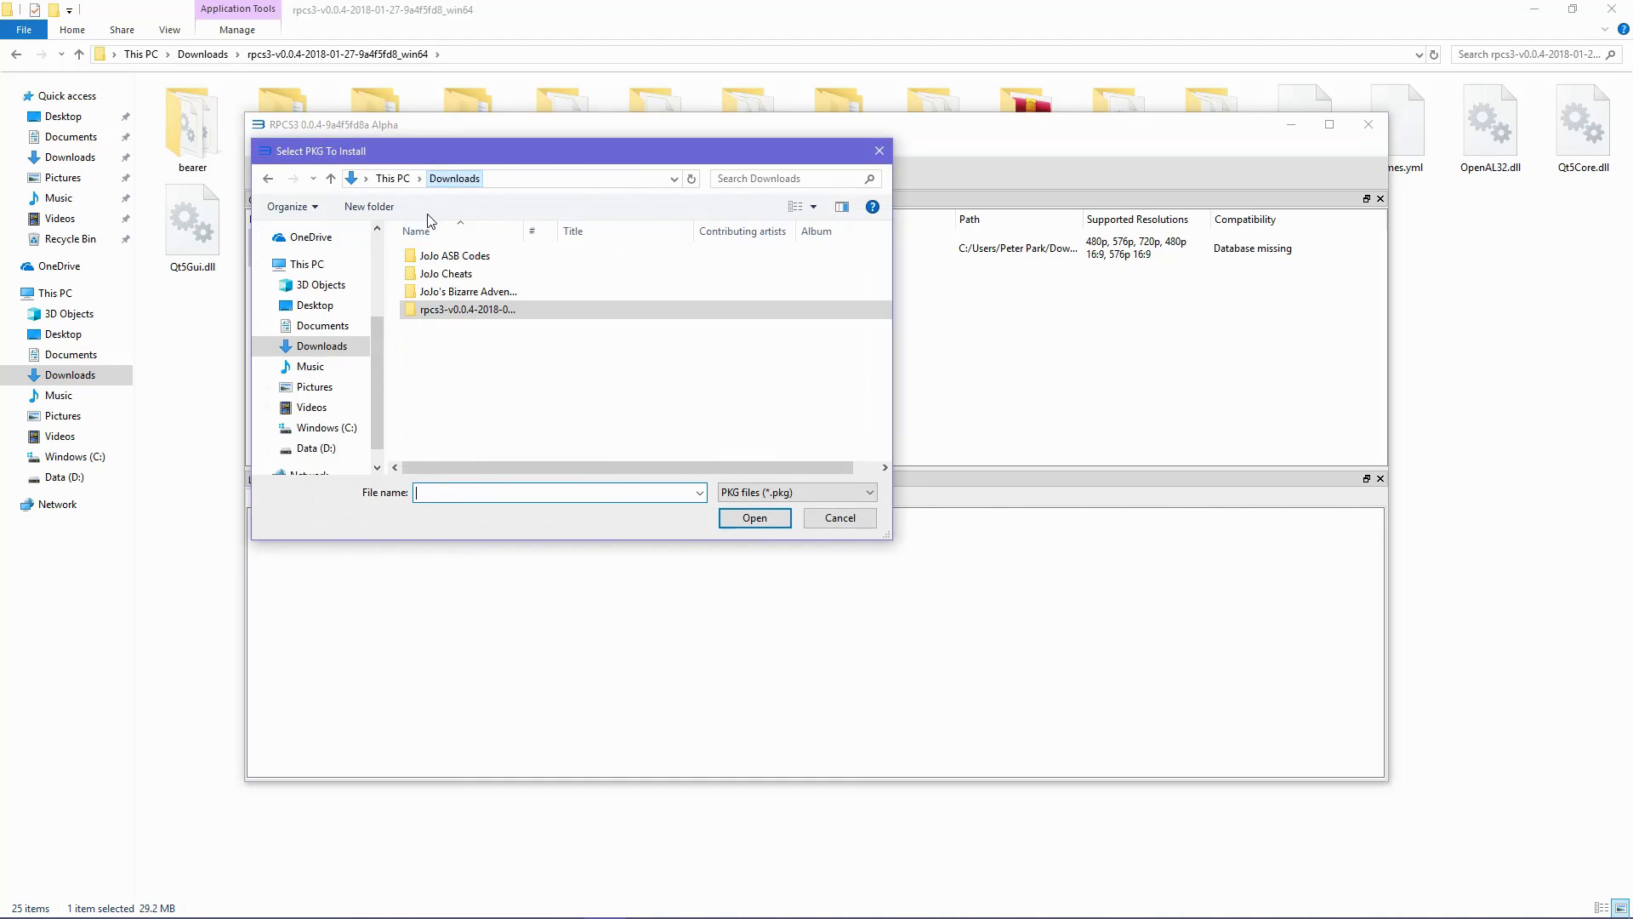
double_click(493, 275)
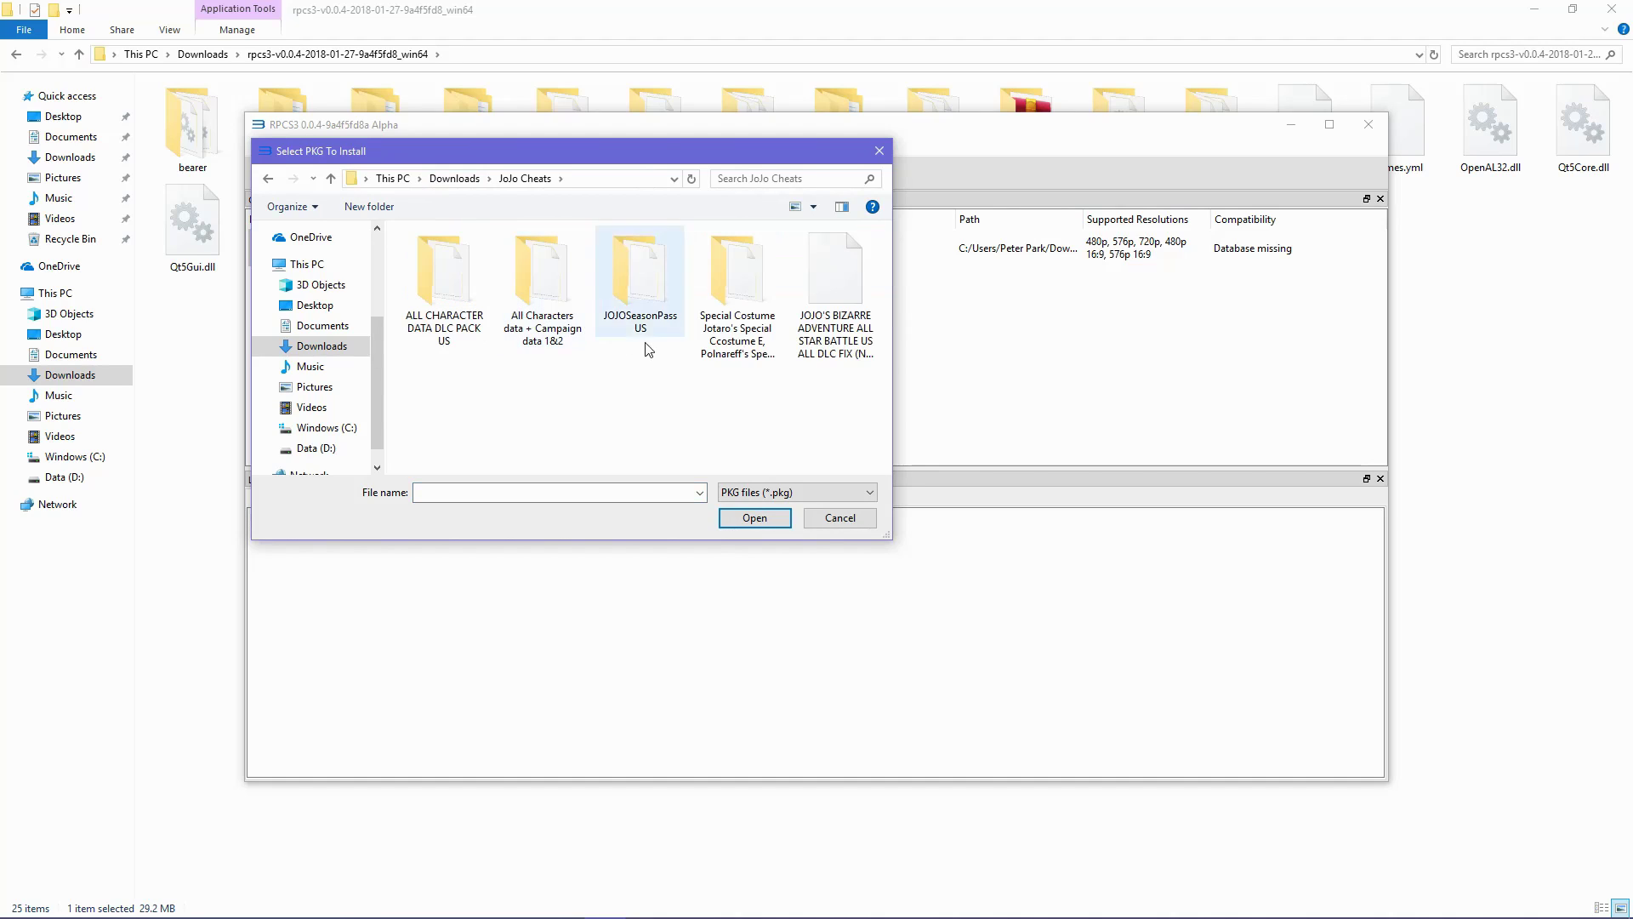
double_click(859, 362)
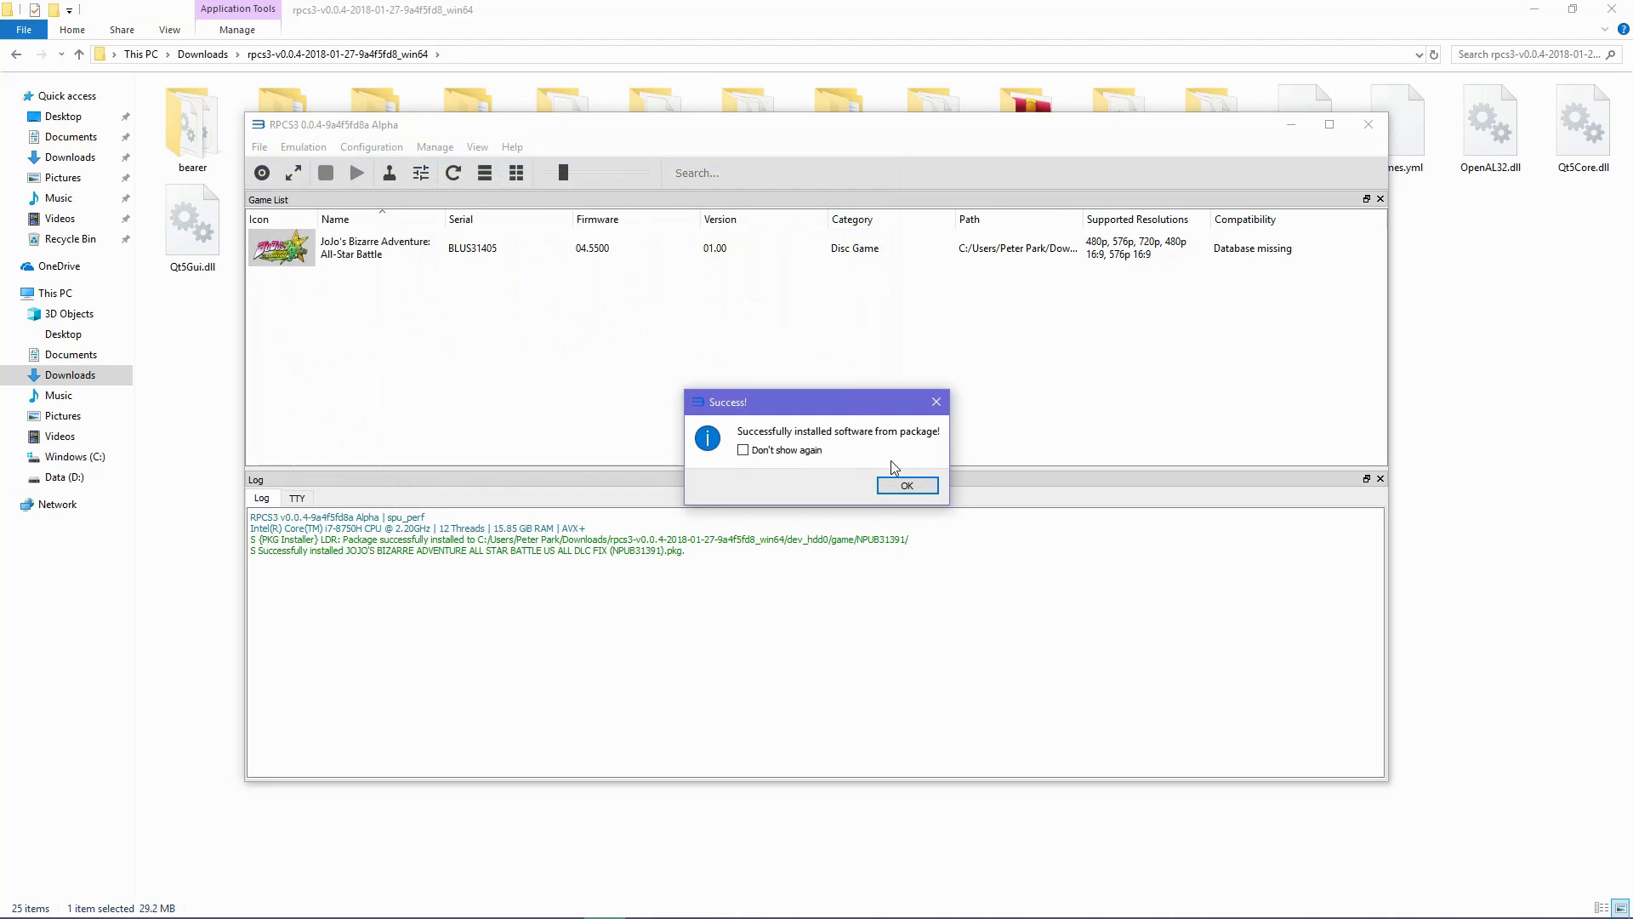
click(907, 482)
Step: Install the season pass package from the JOJOSeasonPassUS folder
click(261, 149)
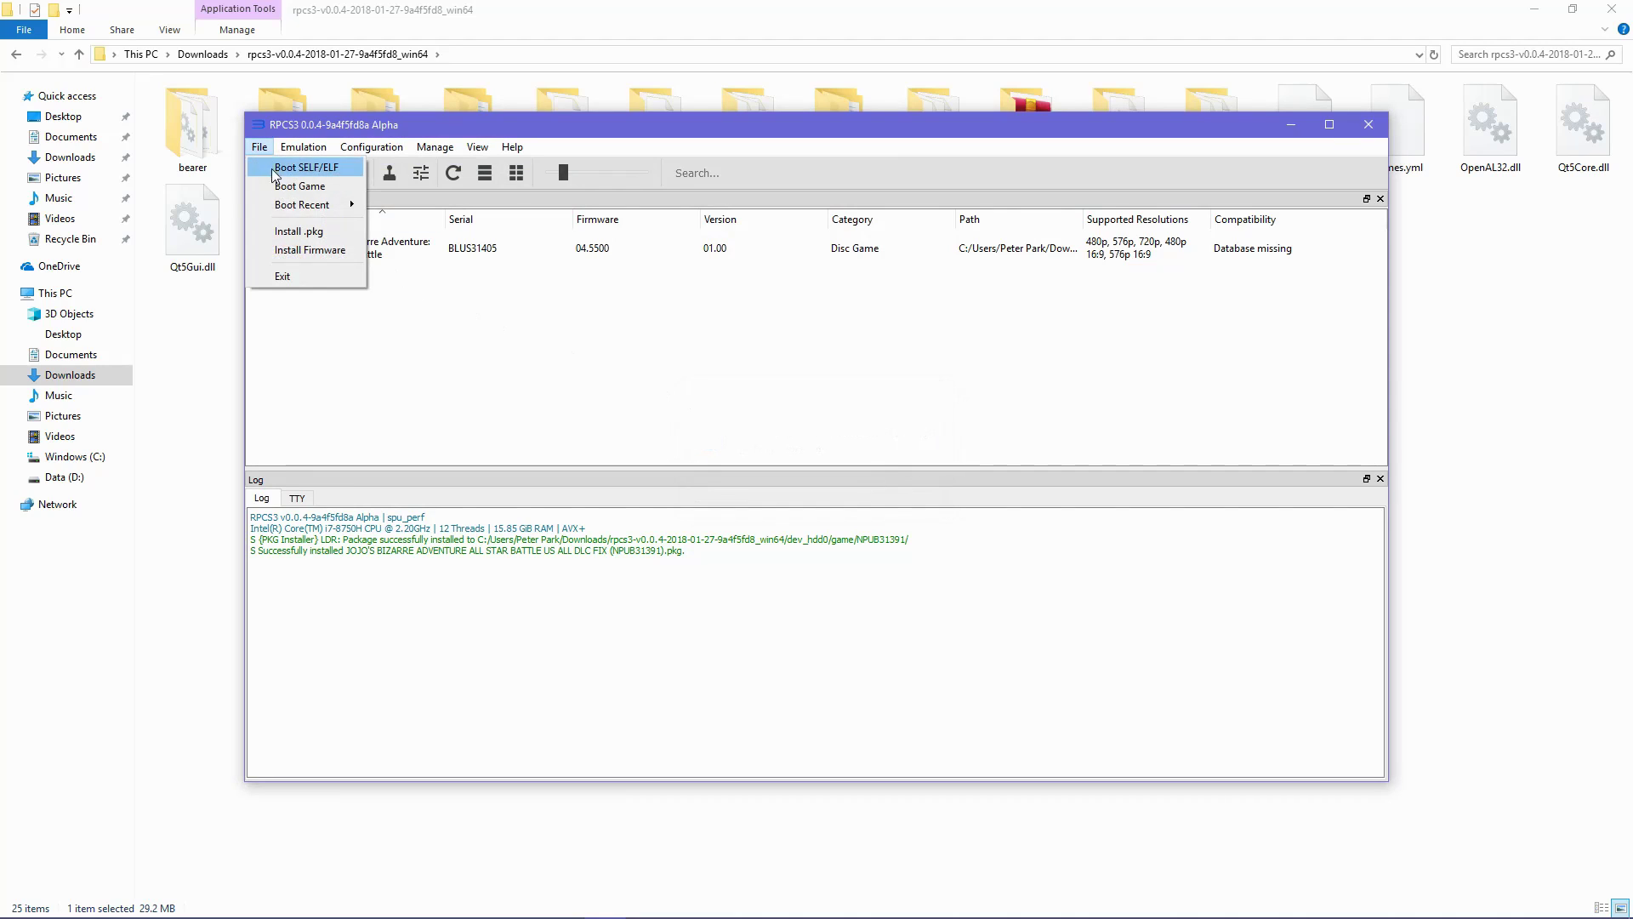
click(313, 232)
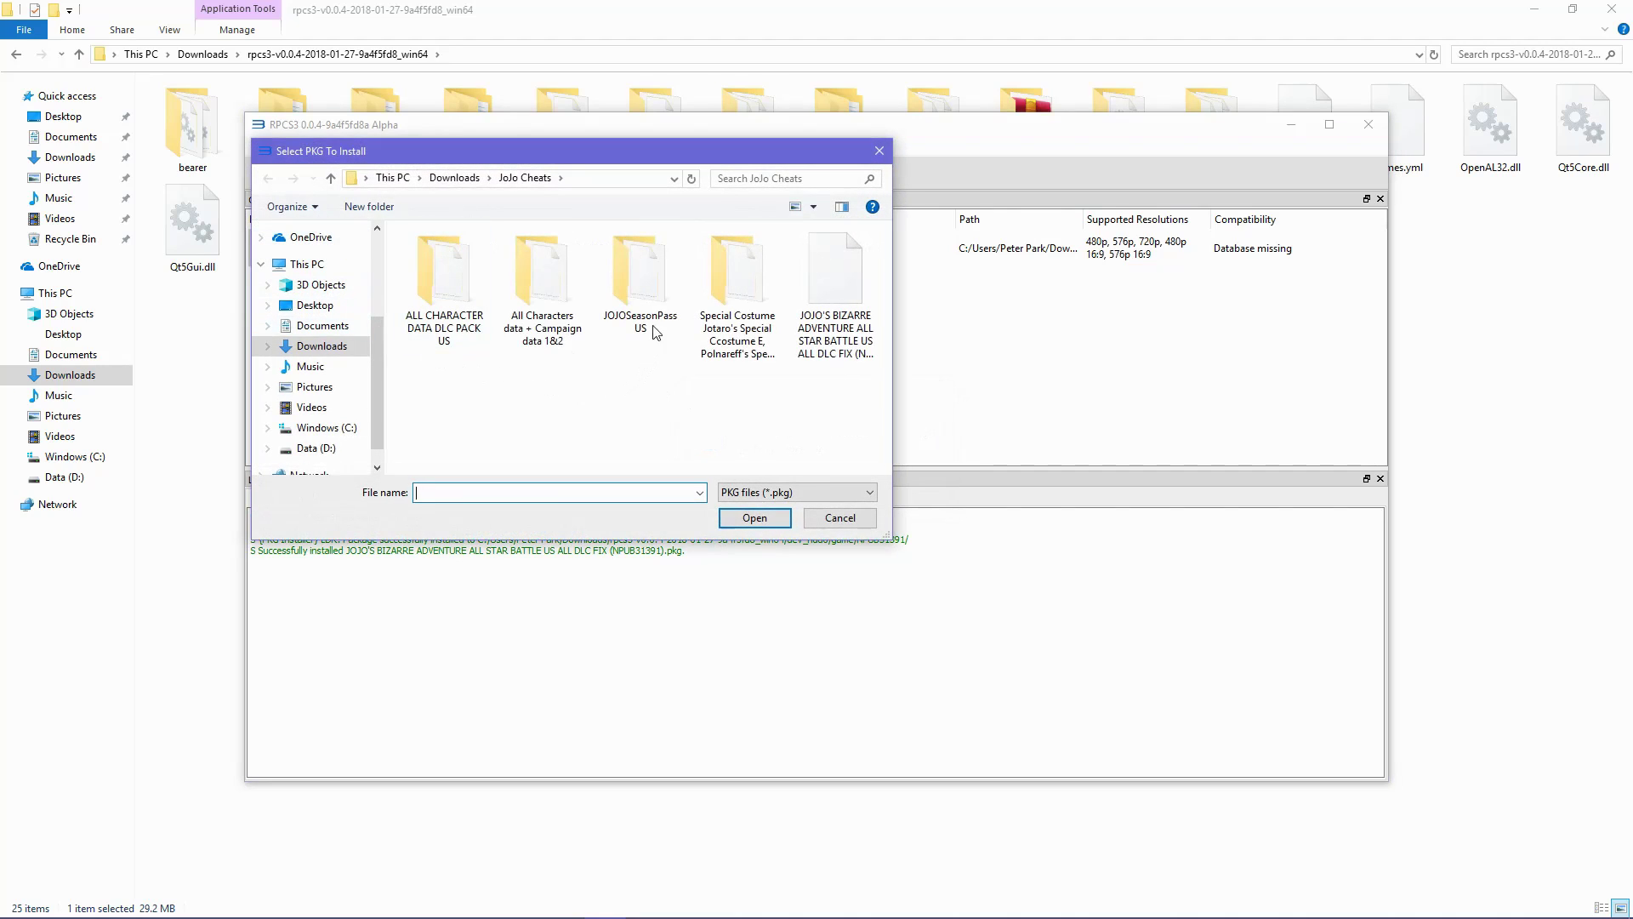
double_click(650, 291)
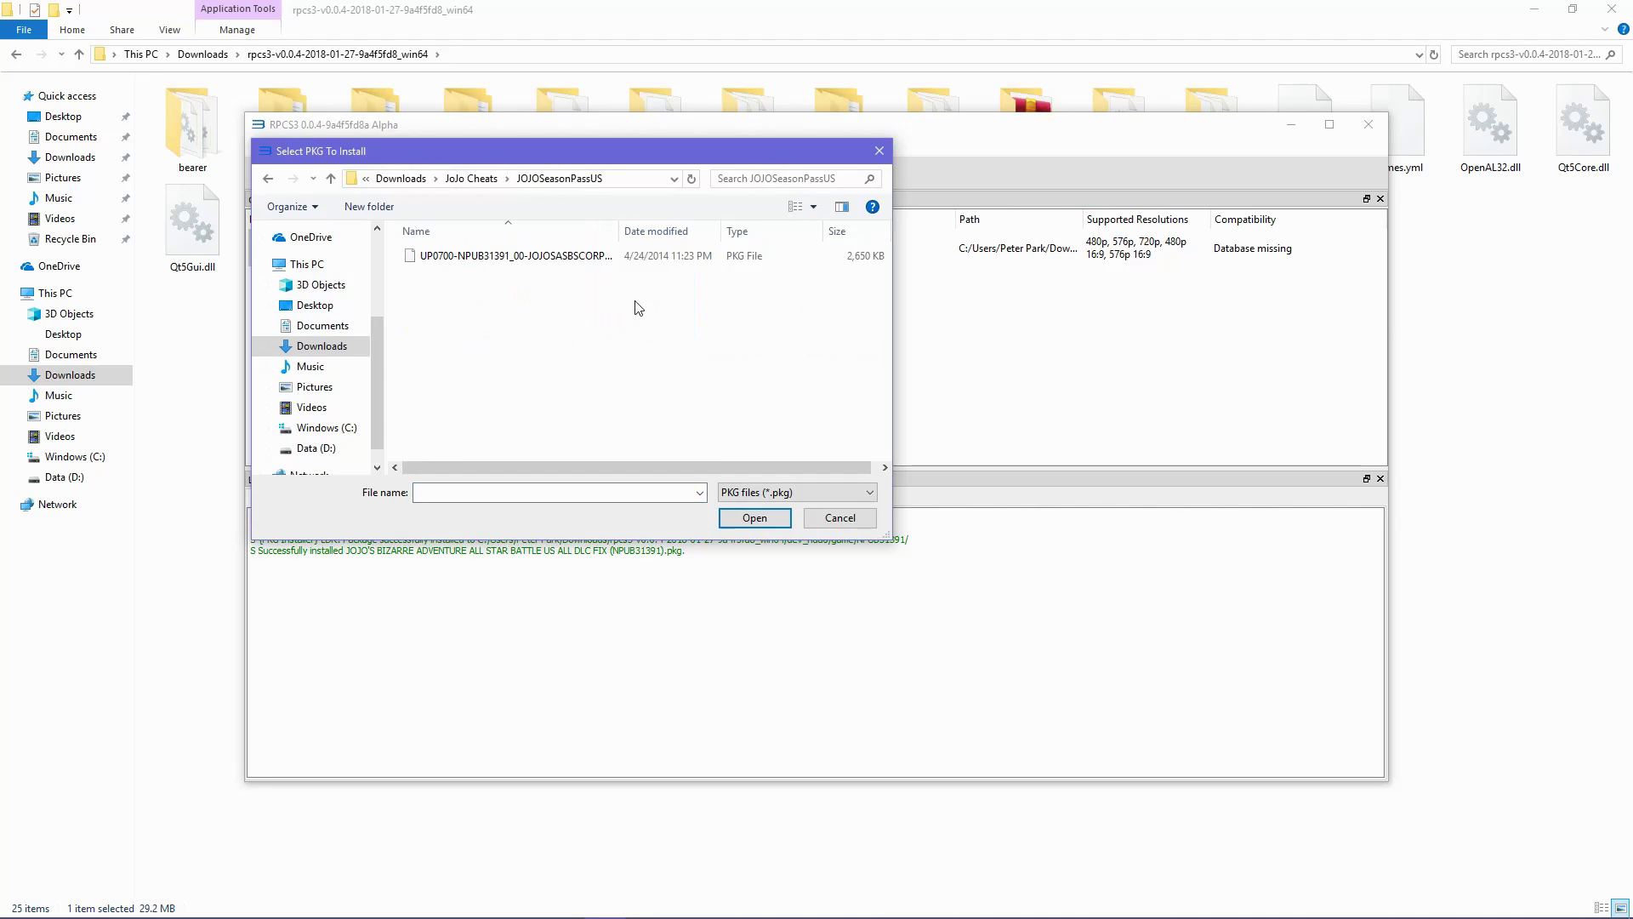
double_click(554, 262)
click(883, 486)
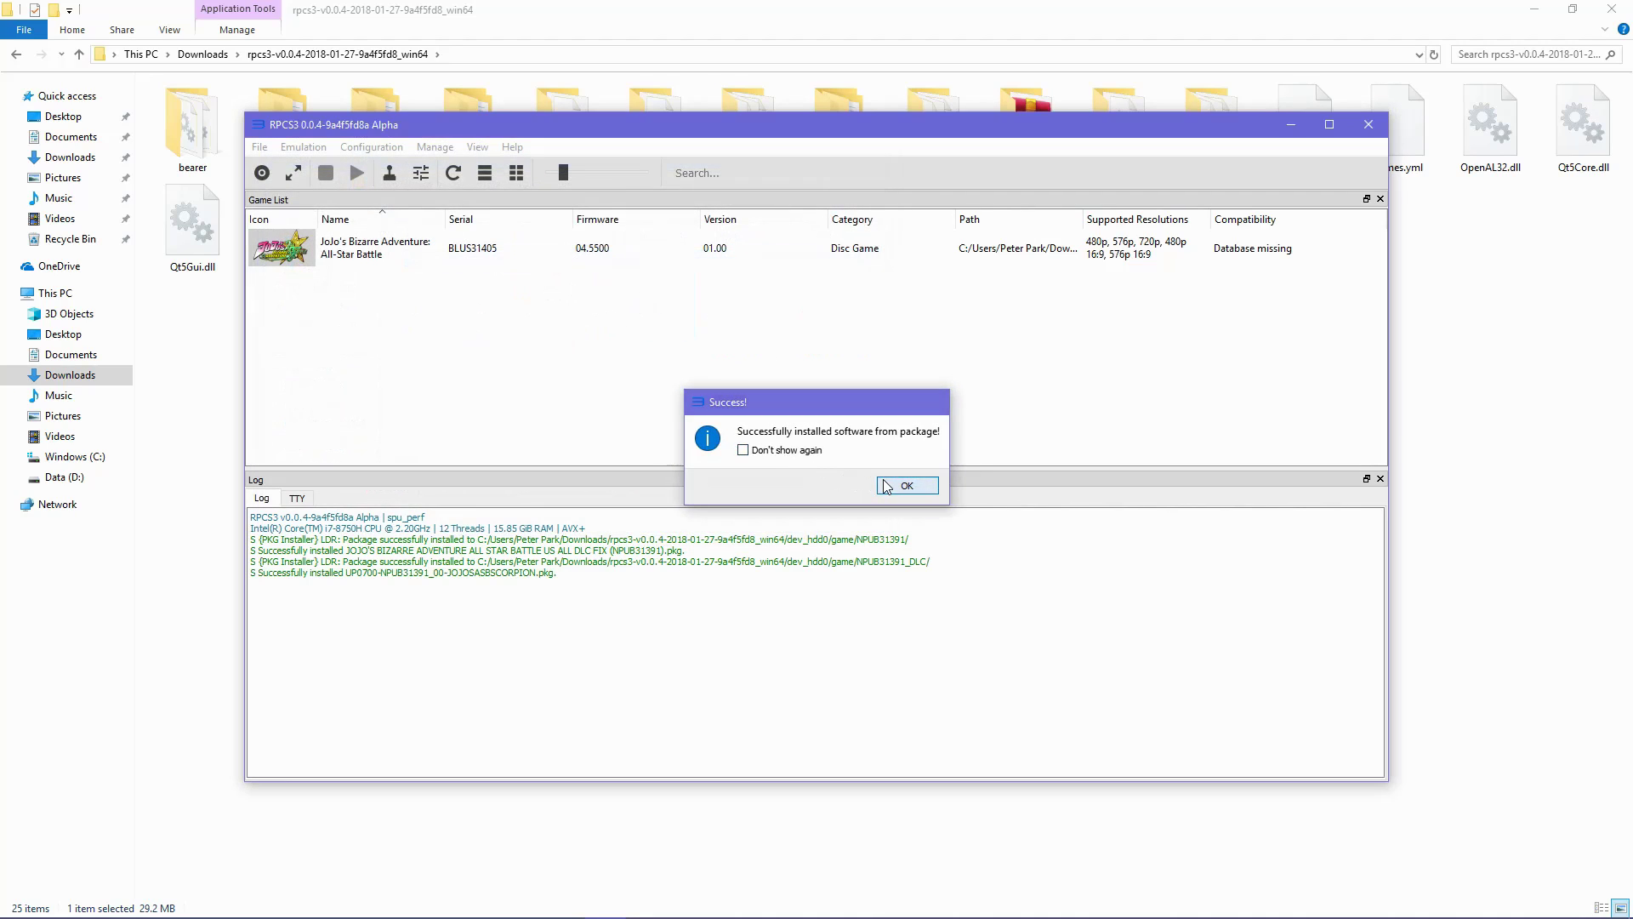
Step: Install the PKG file from the ALL CHARACTER DATA DLC PACK US folder in JoJo Cheats
click(260, 148)
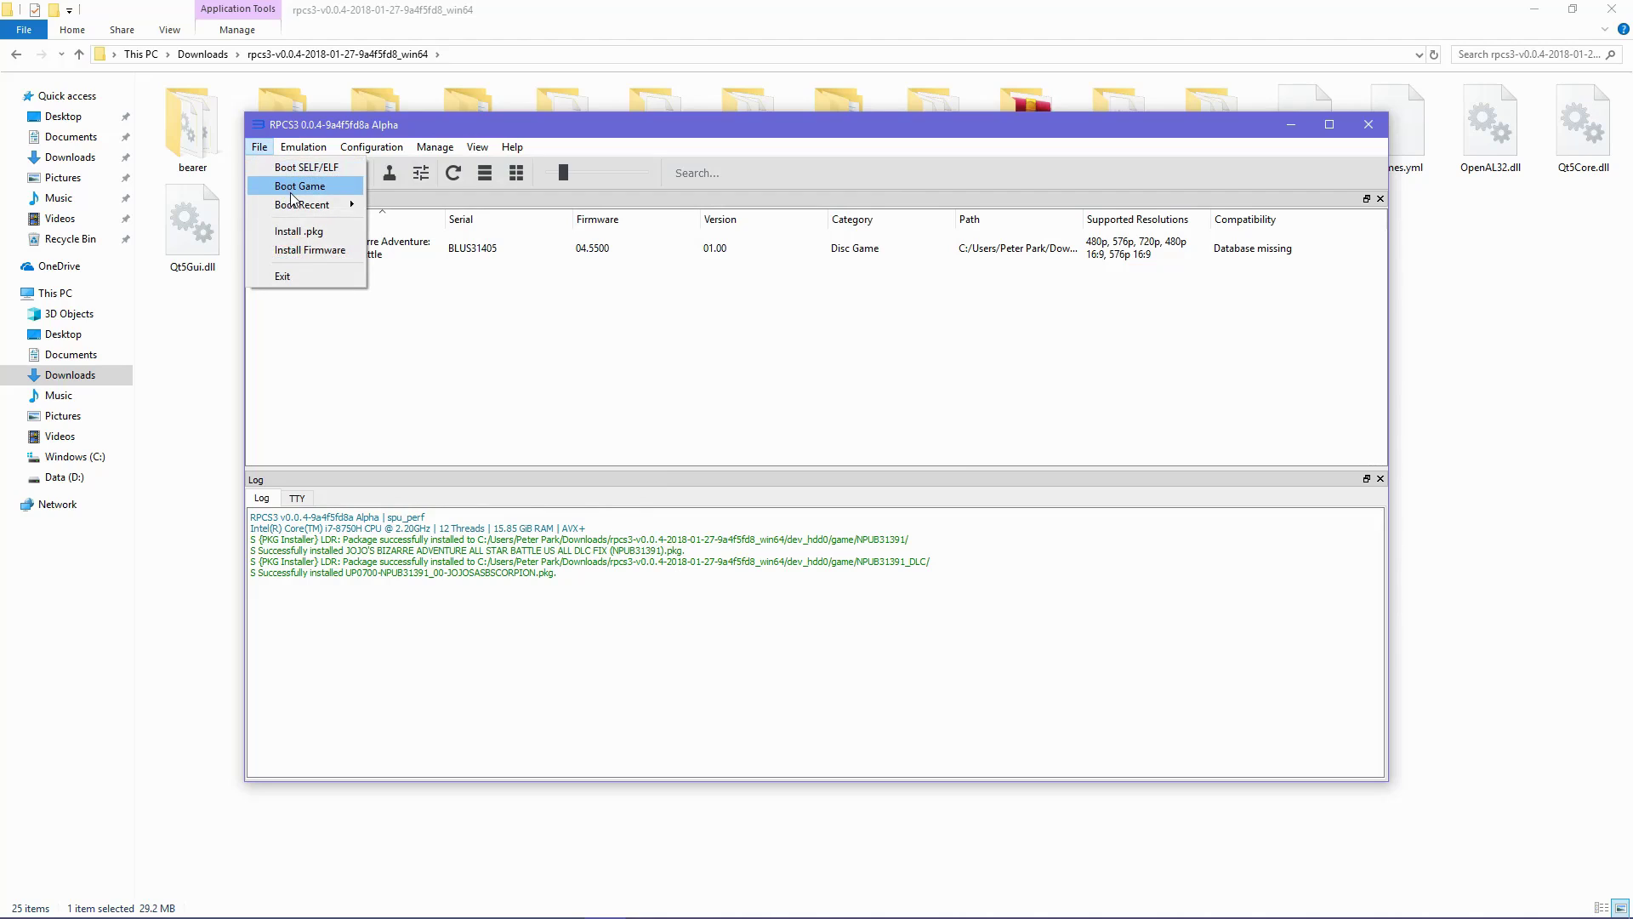
click(325, 233)
click(473, 182)
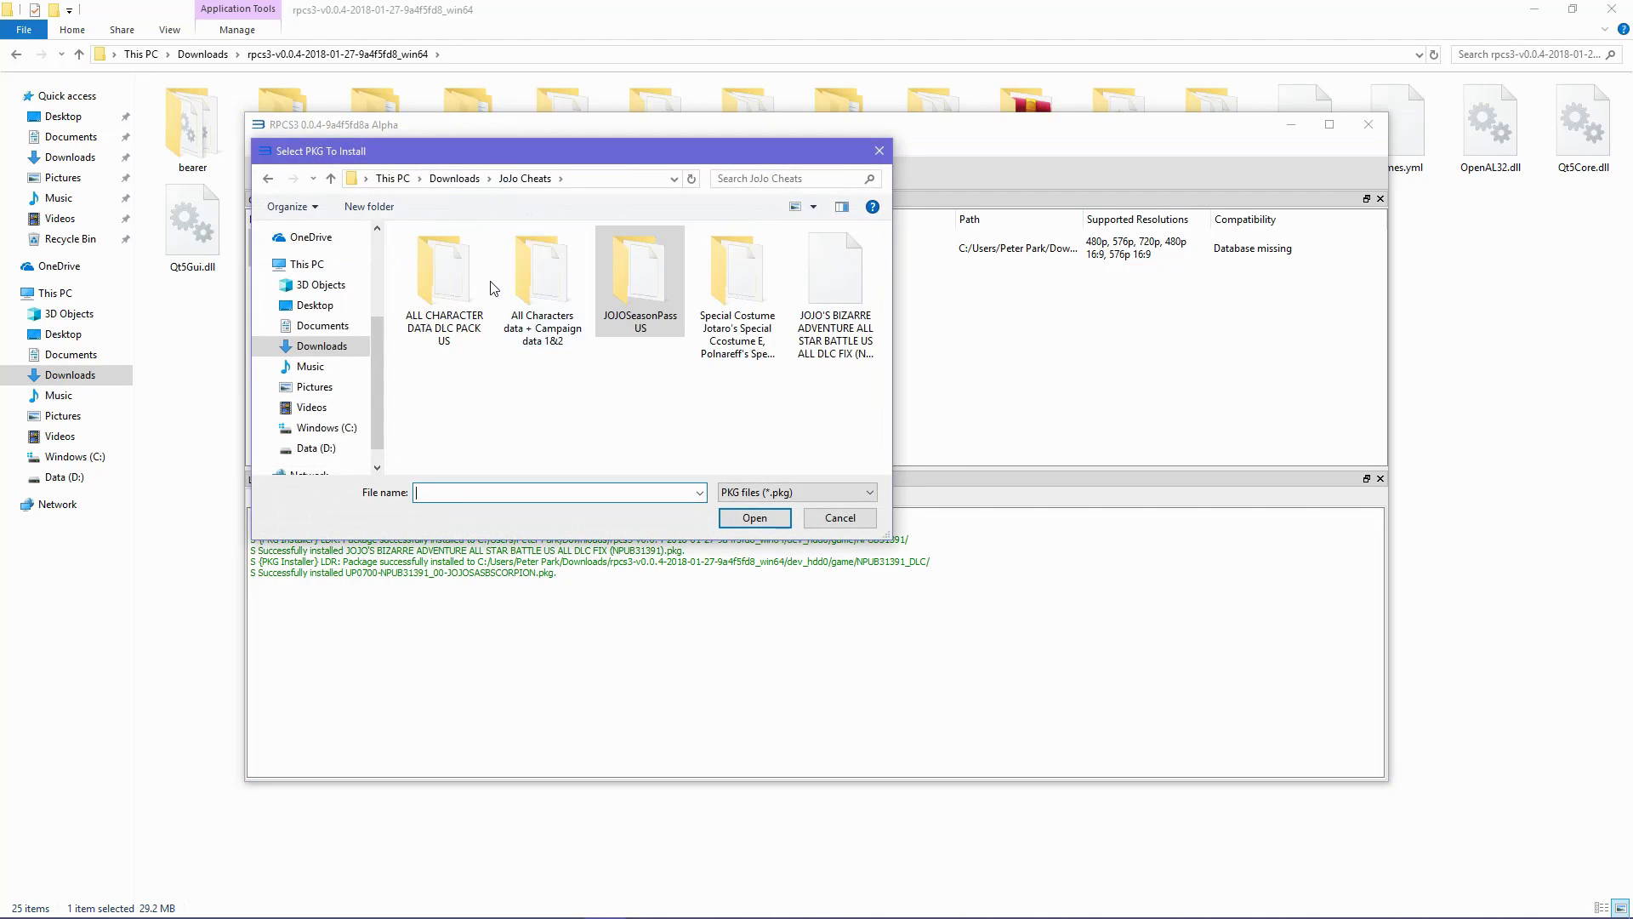
double_click(479, 284)
double_click(483, 257)
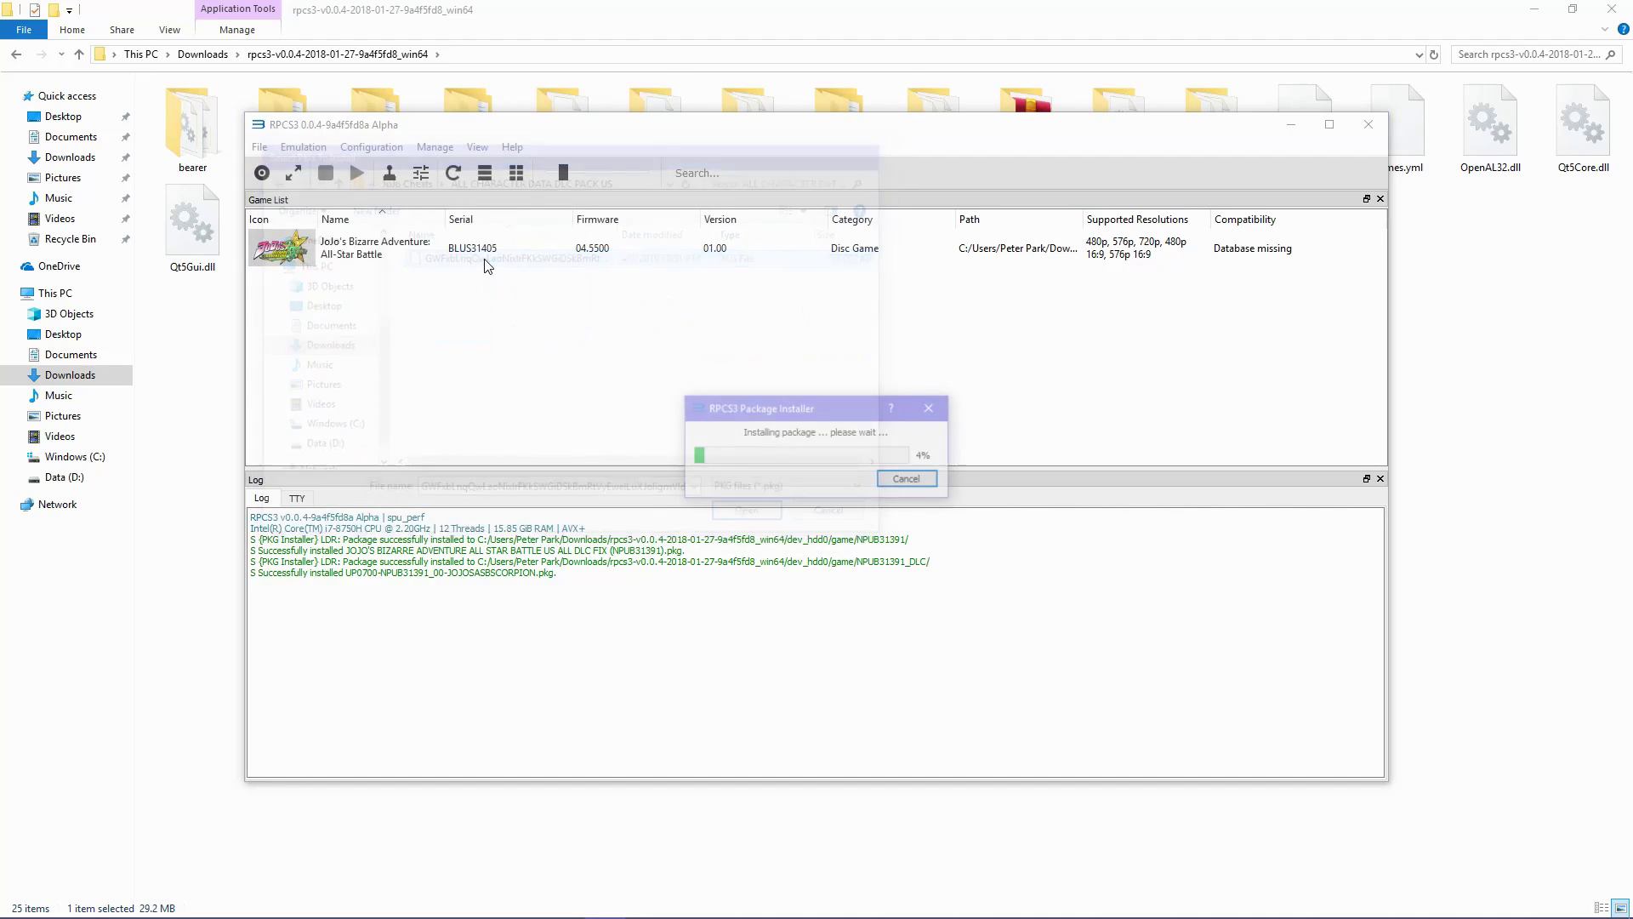
click(903, 485)
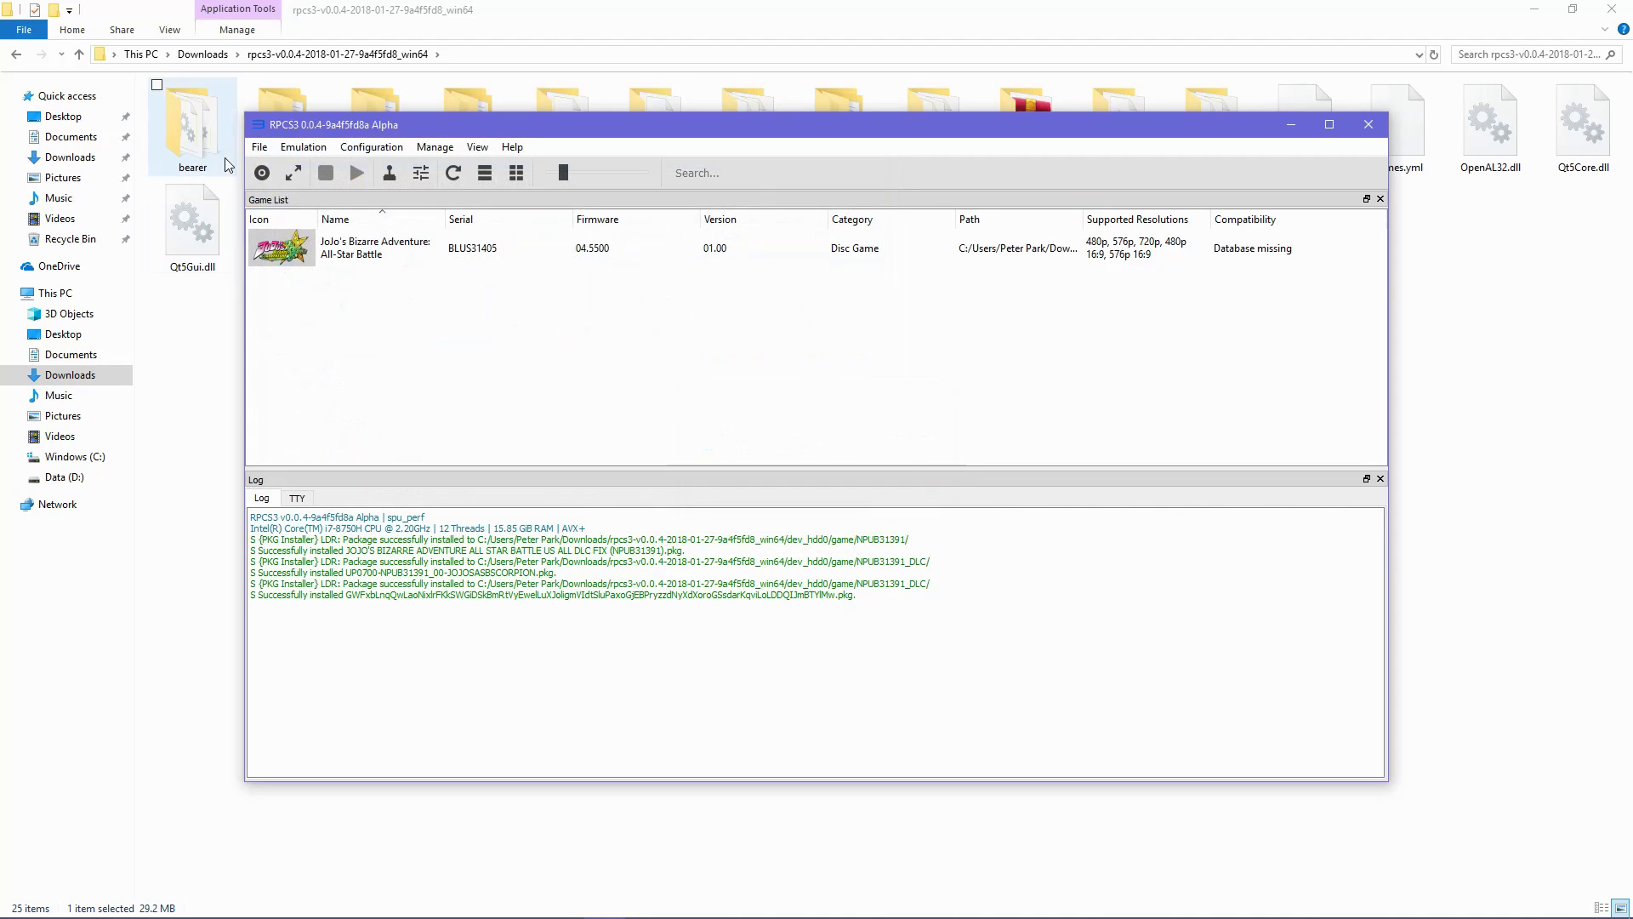
Step: Install the PKG file from the All Characters data + Campaign data 1&2 folder in JoJo Cheats
click(259, 146)
click(351, 247)
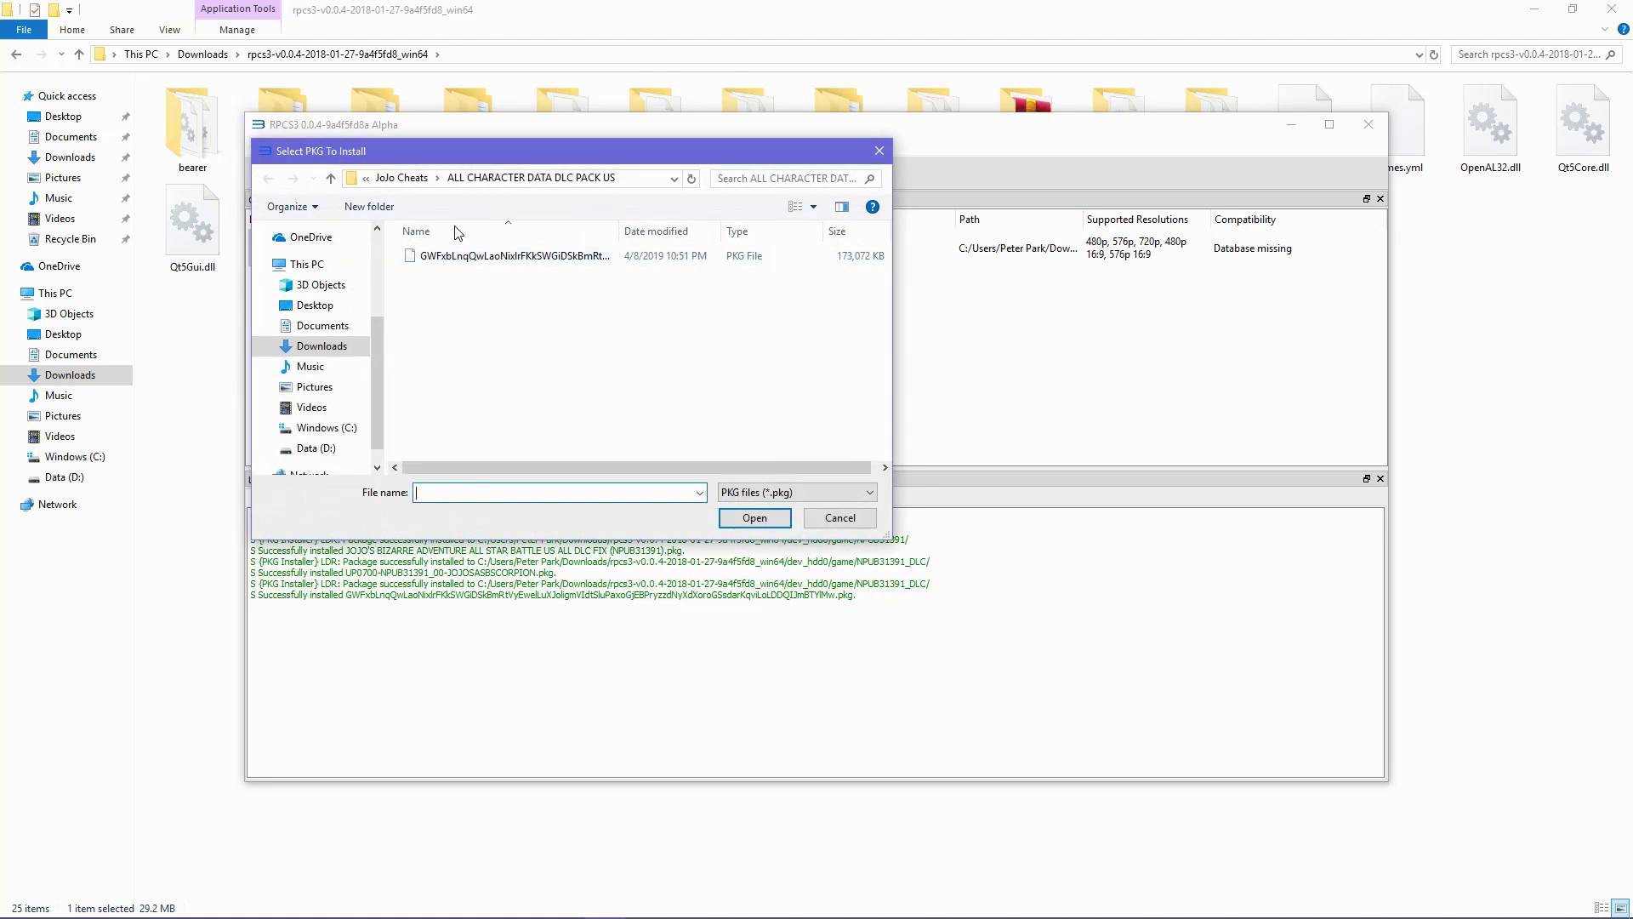
click(419, 179)
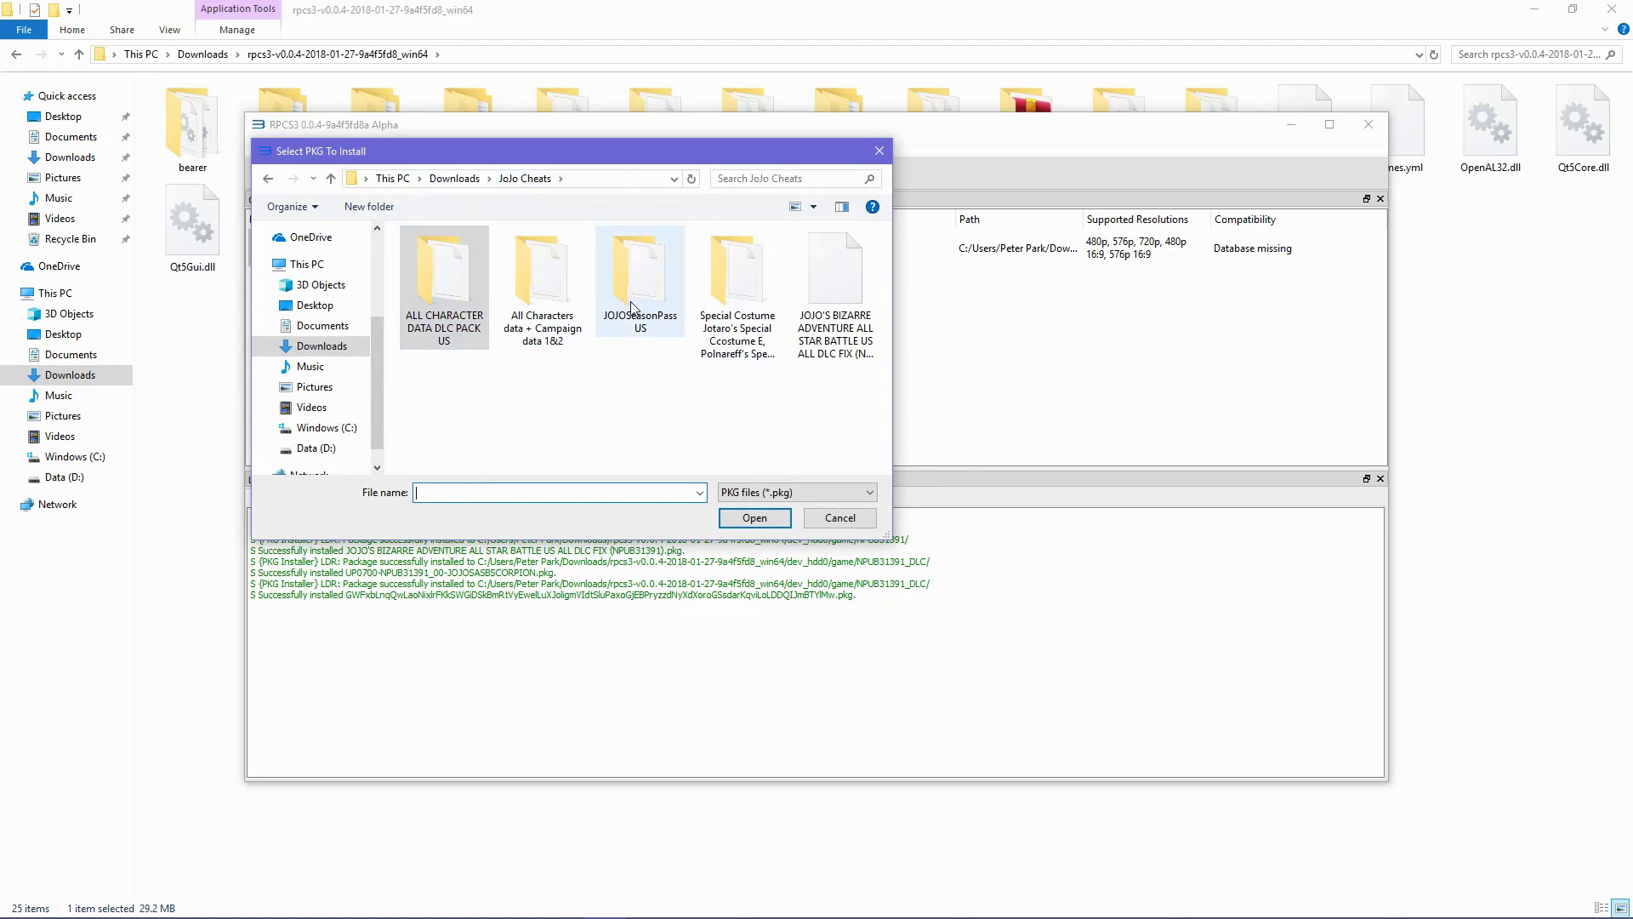
double_click(557, 297)
click(479, 266)
double_click(481, 267)
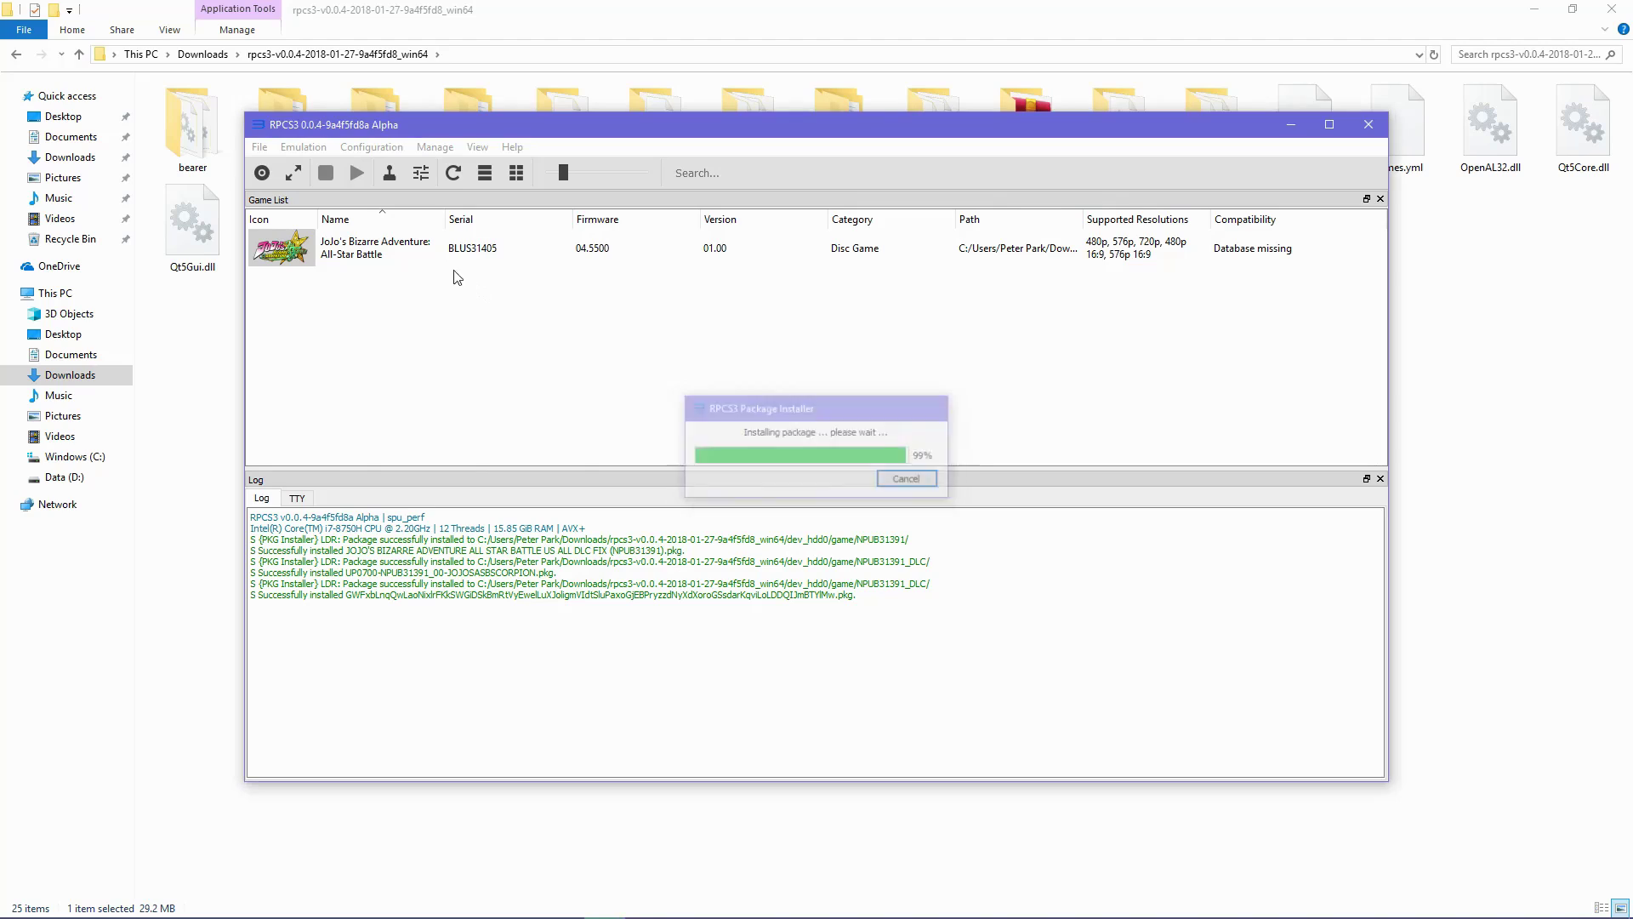
click(907, 485)
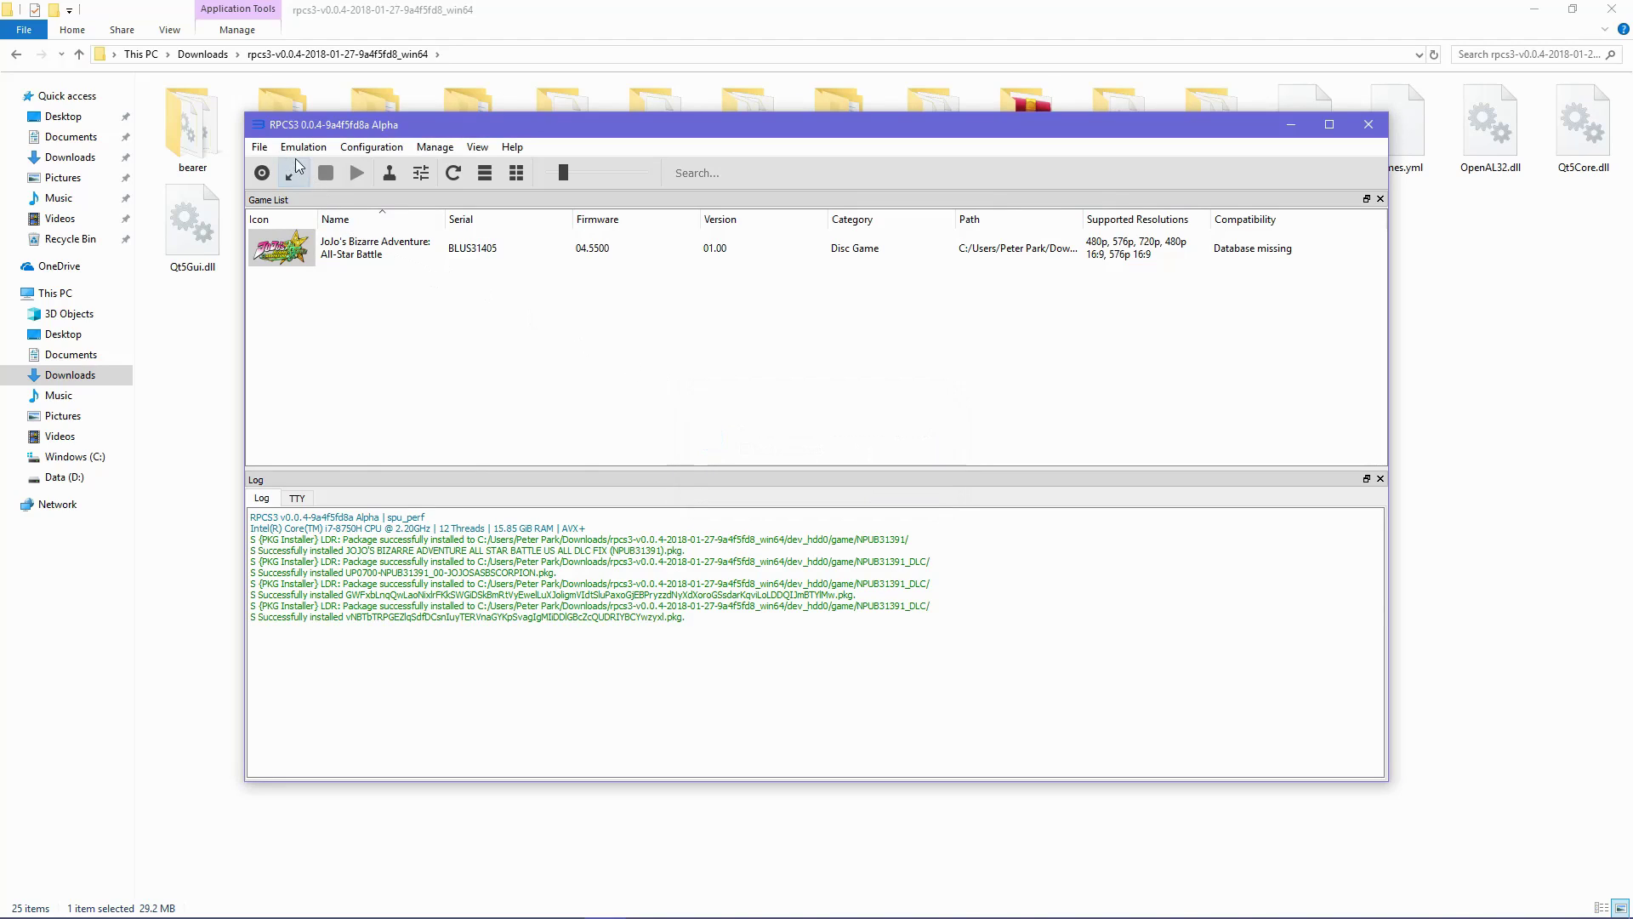
Step: Install the extra costume package from the Special Costume folder for Jotaro and Polnareff in JoJo Cheats
click(261, 148)
click(299, 231)
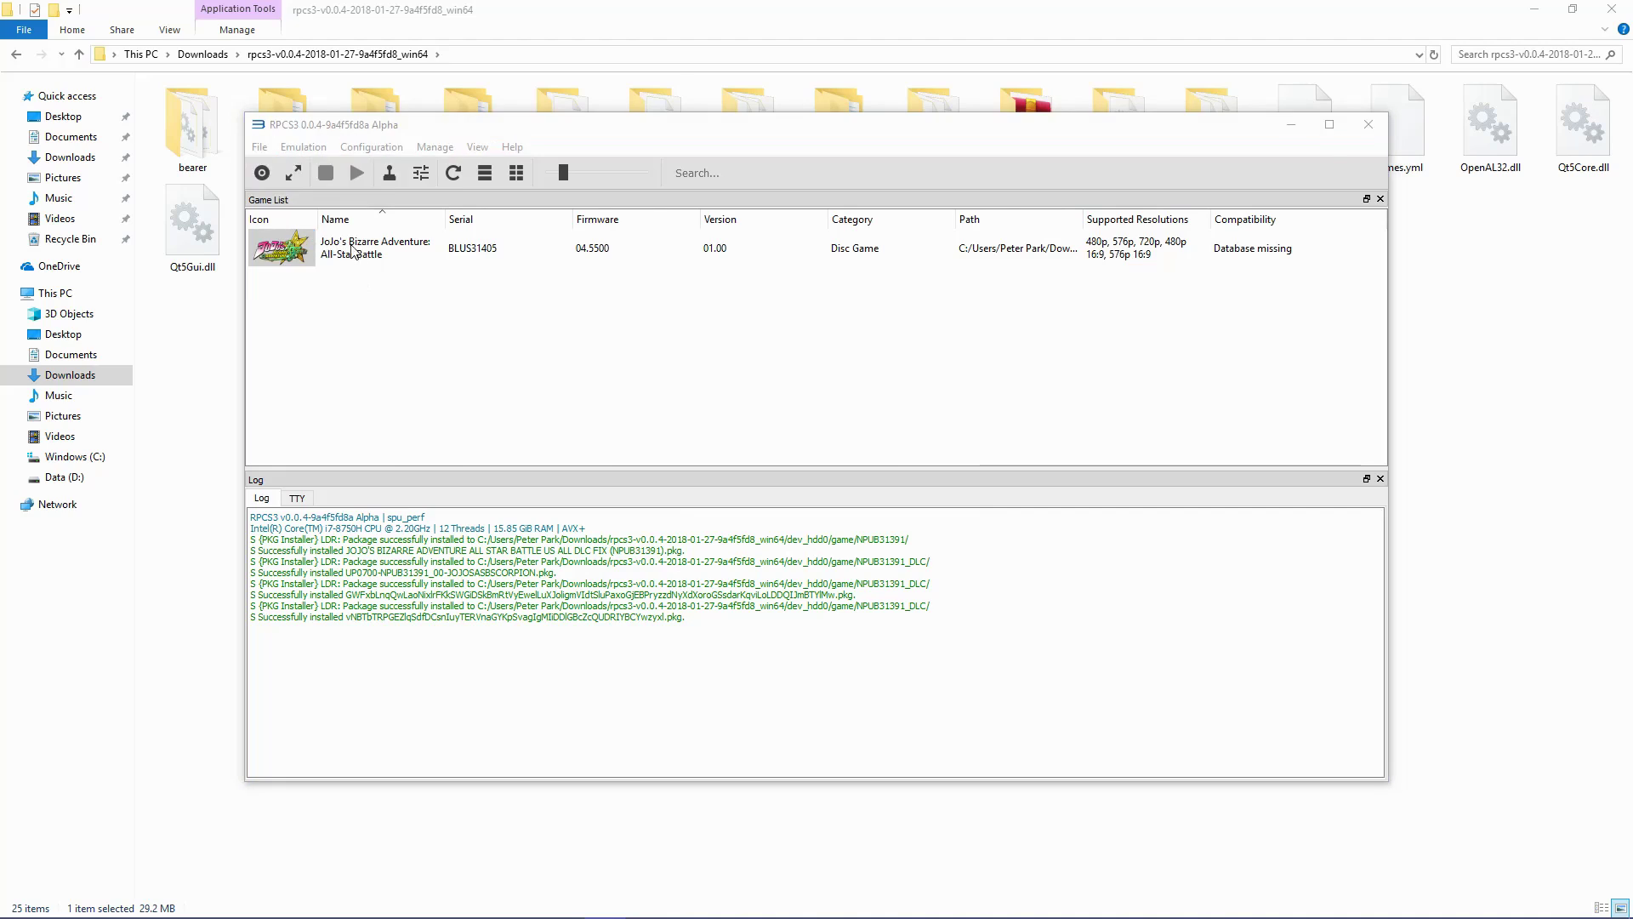
click(421, 181)
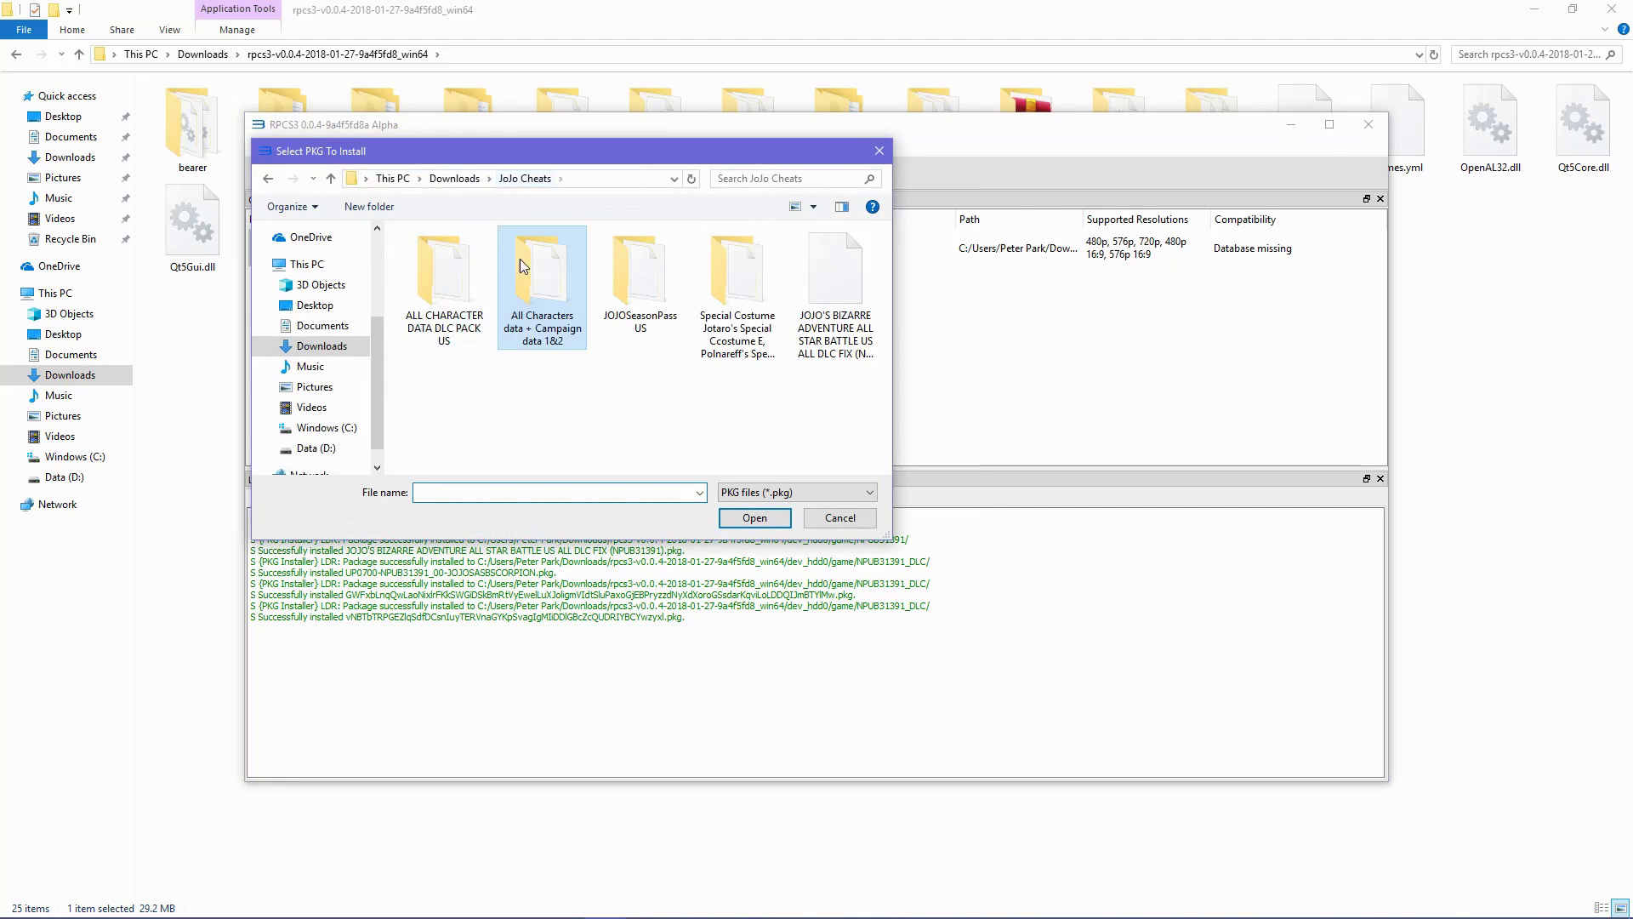
double_click(757, 293)
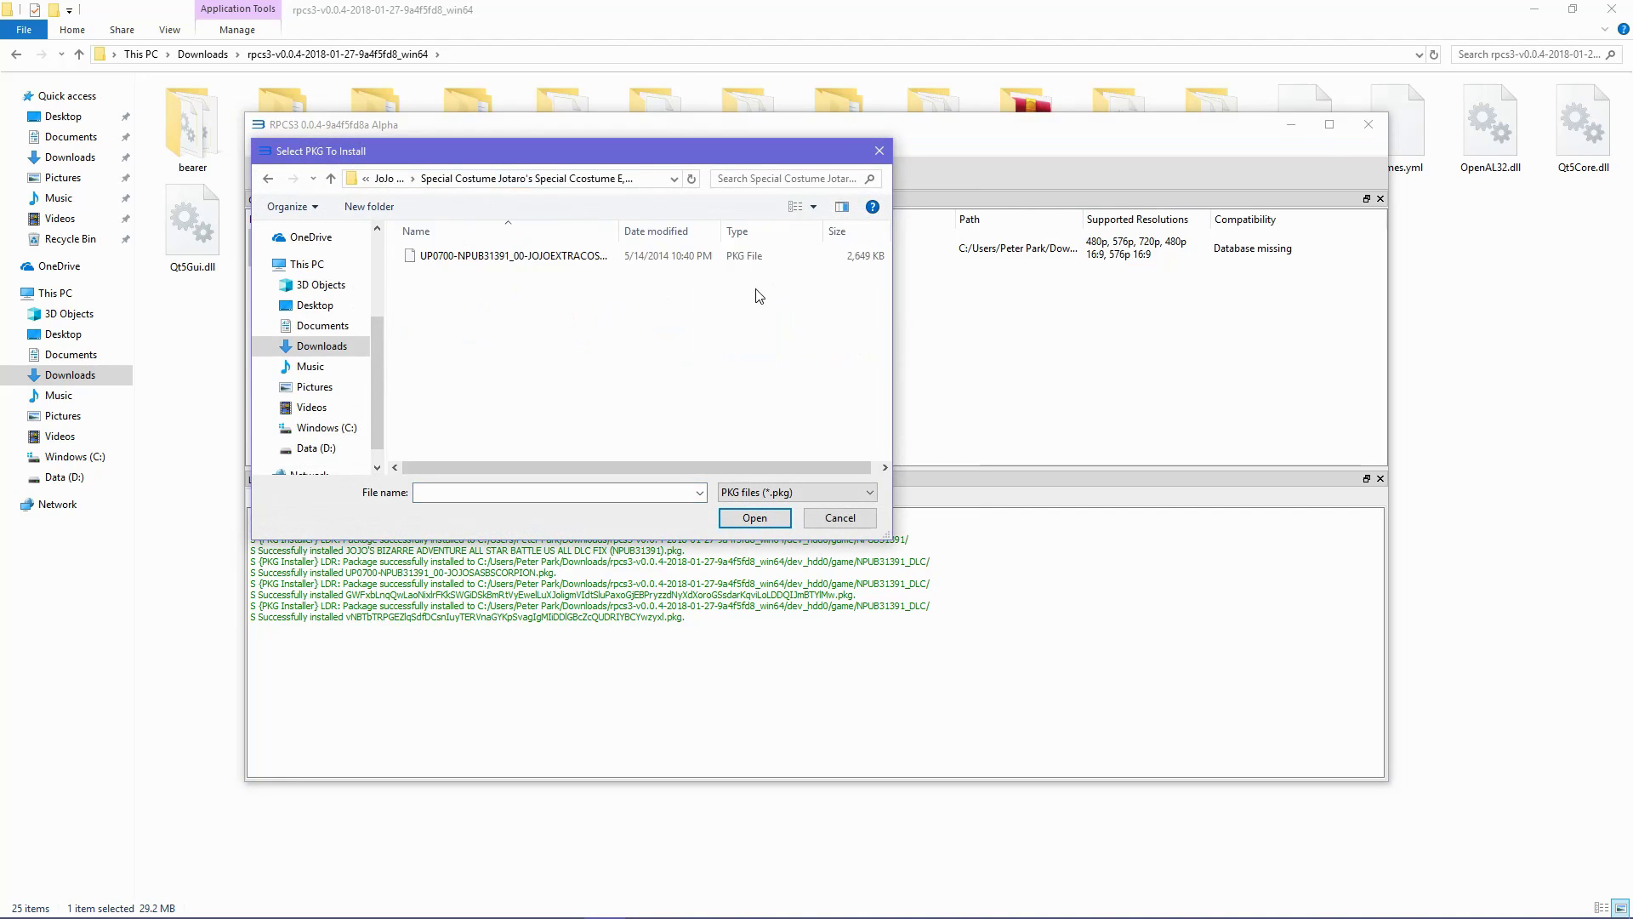
double_click(607, 258)
click(910, 486)
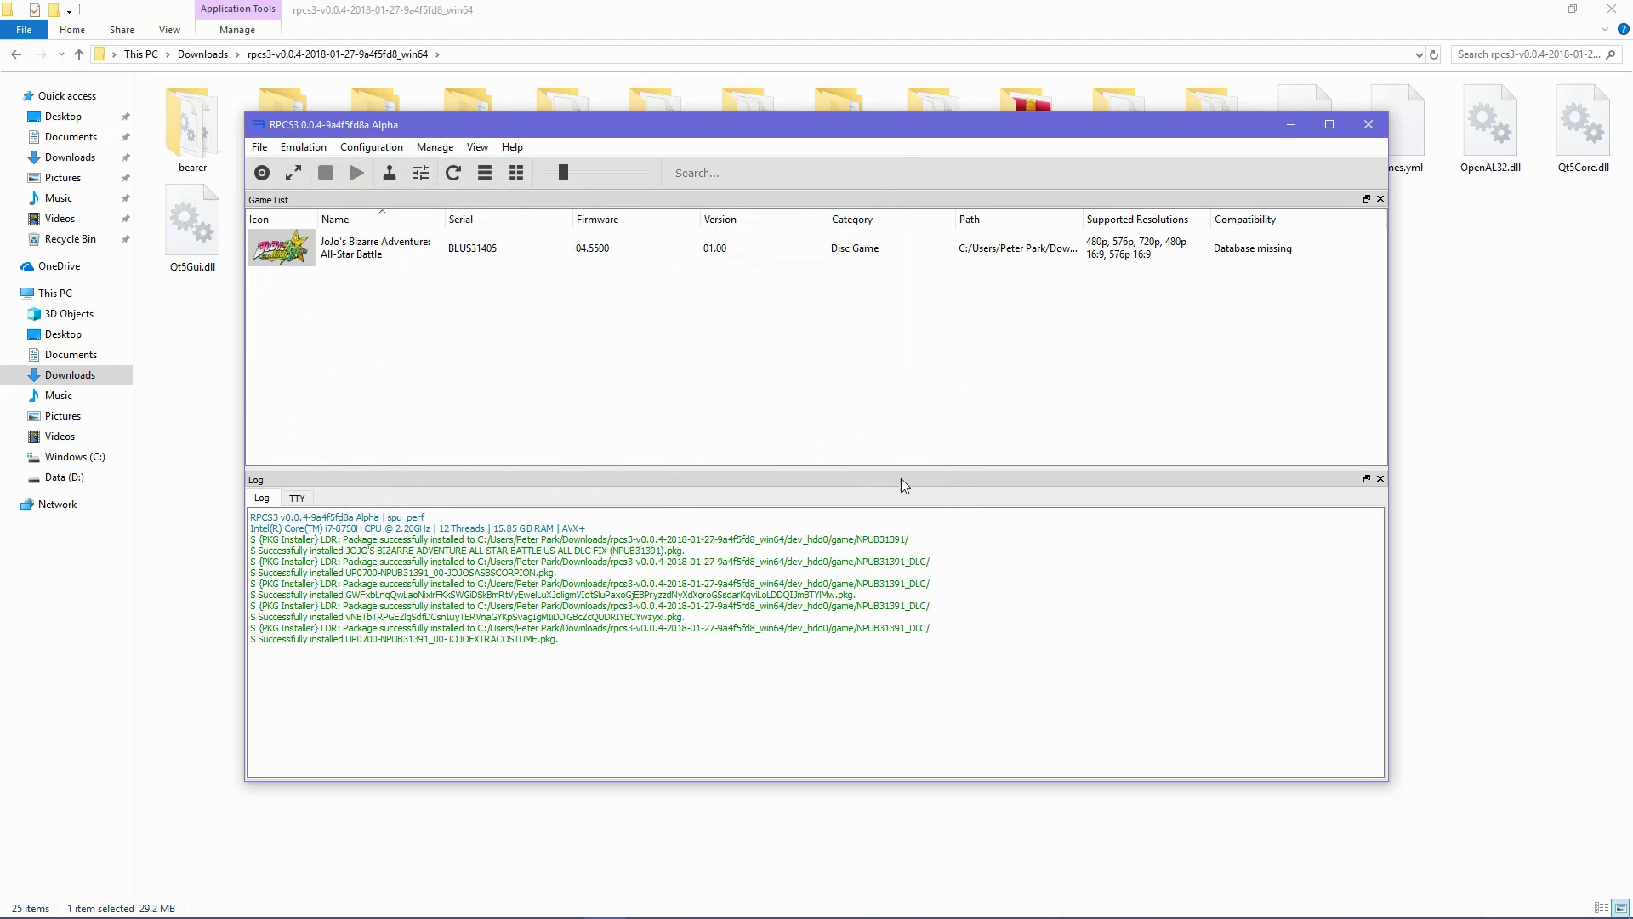
Step: Reinstall the US ALL DLC FIX (NPUB31391) package on top of the installed DLC packages
key(alt+f)
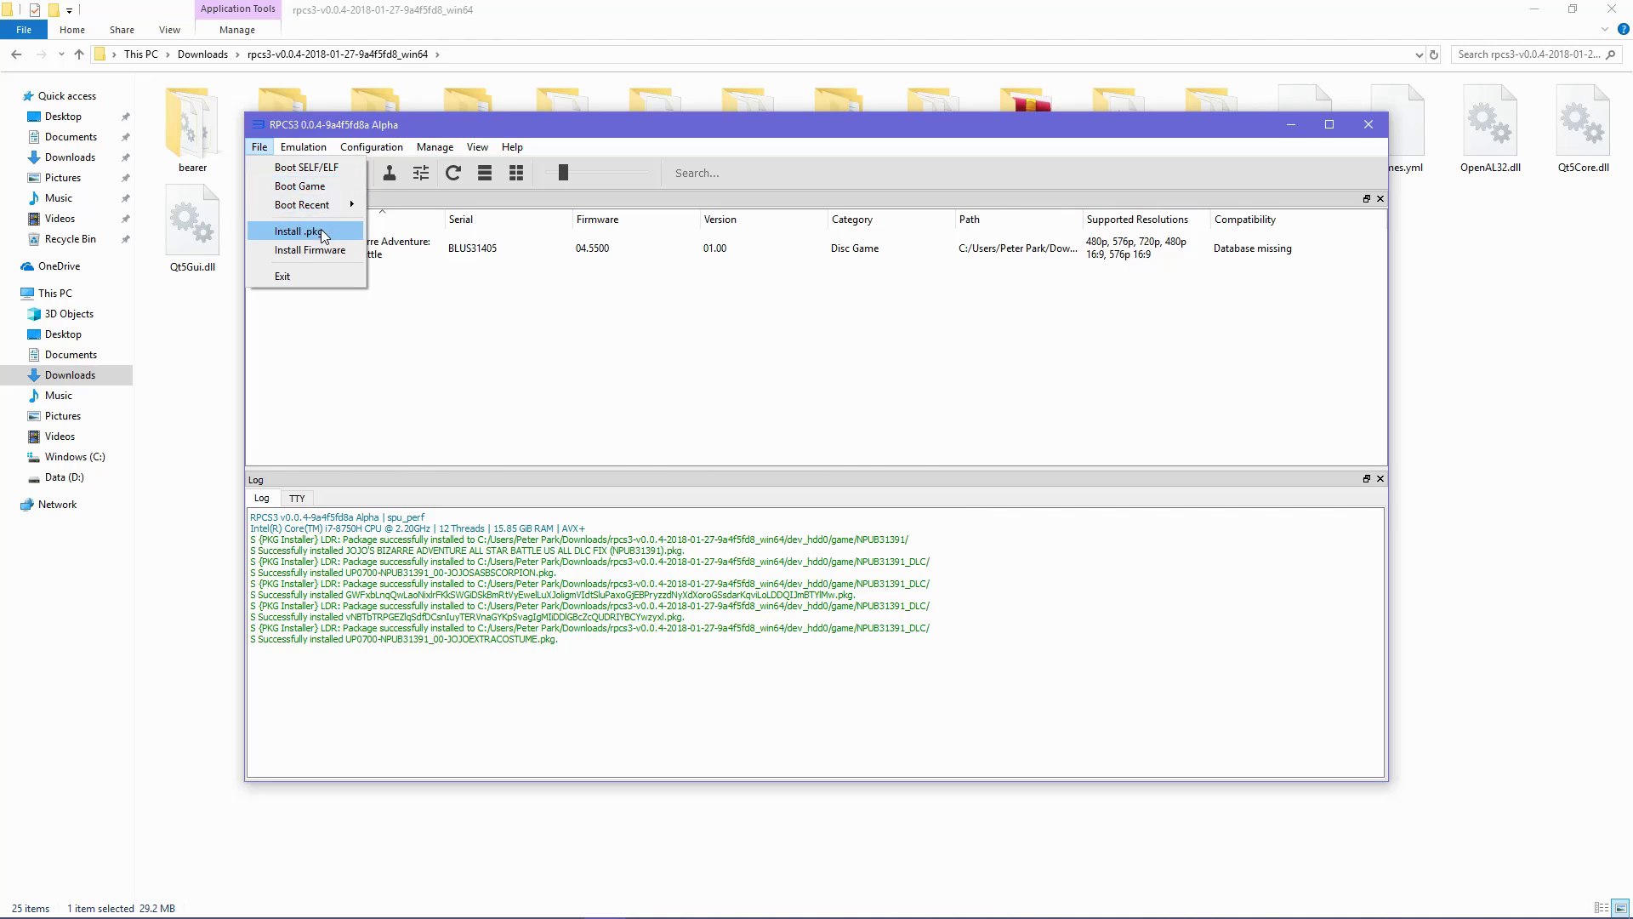
click(321, 231)
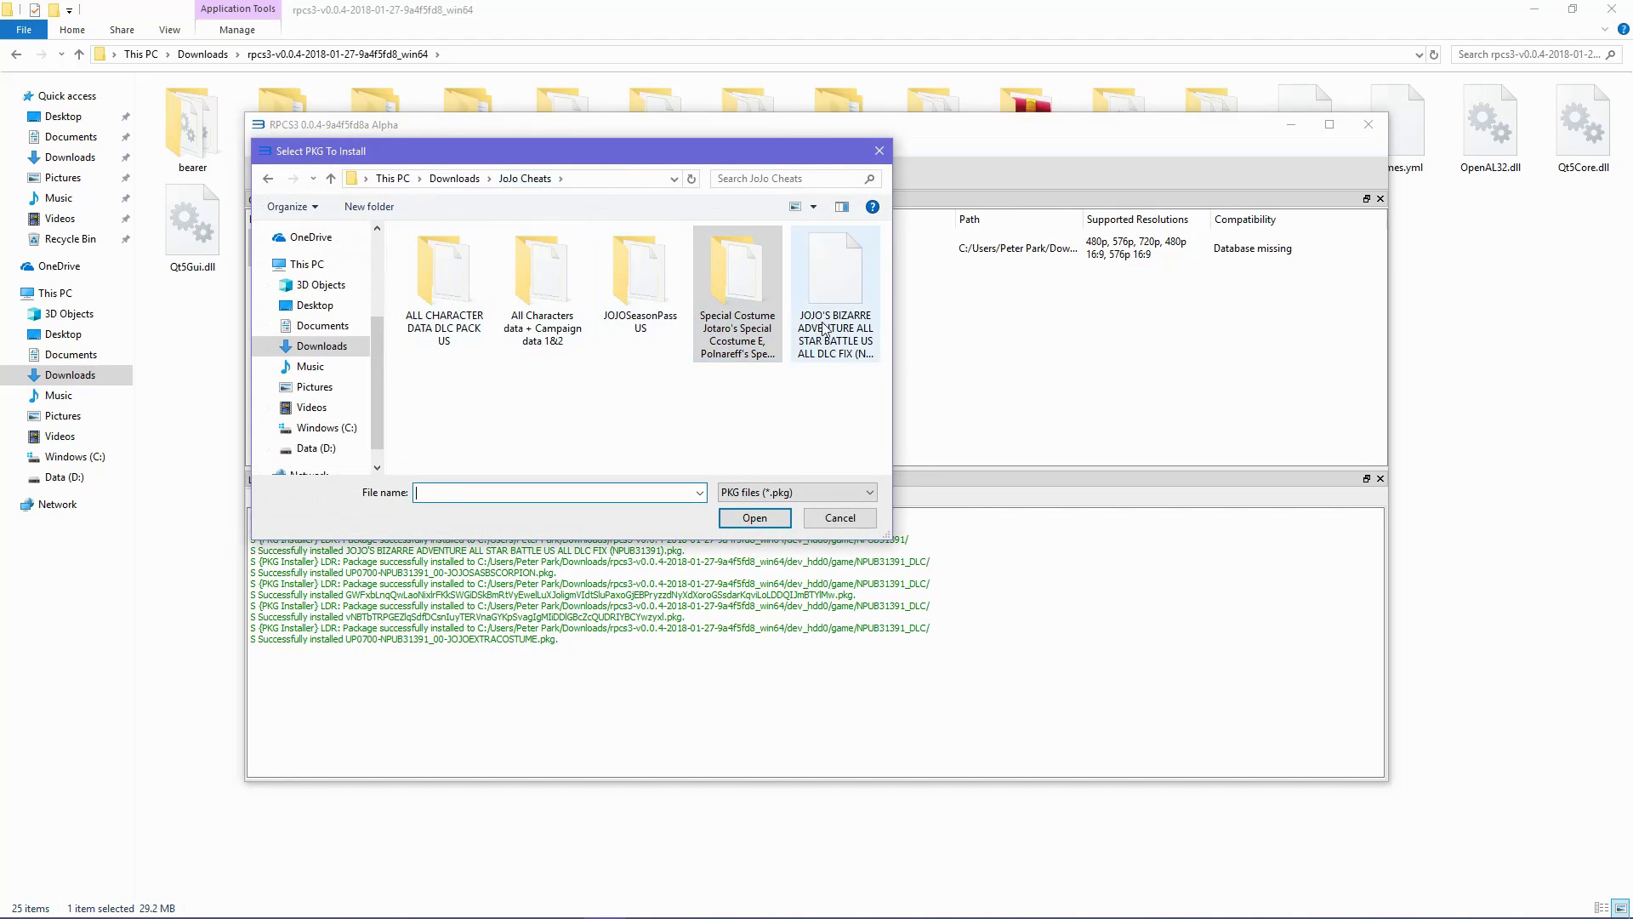
click(839, 308)
key(Return)
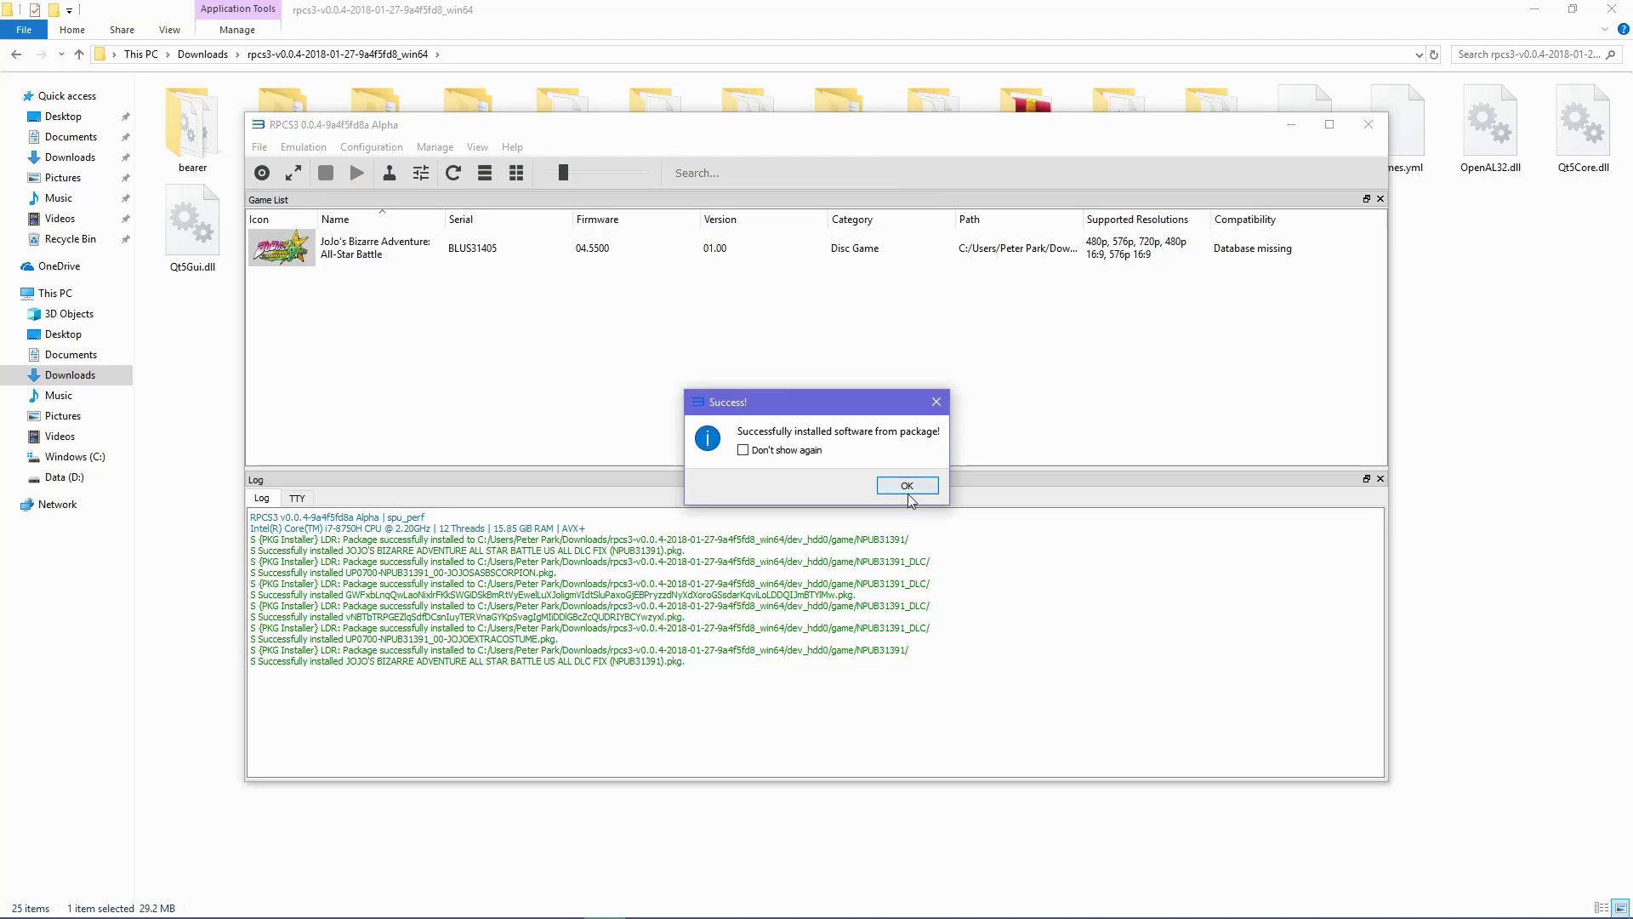
click(906, 498)
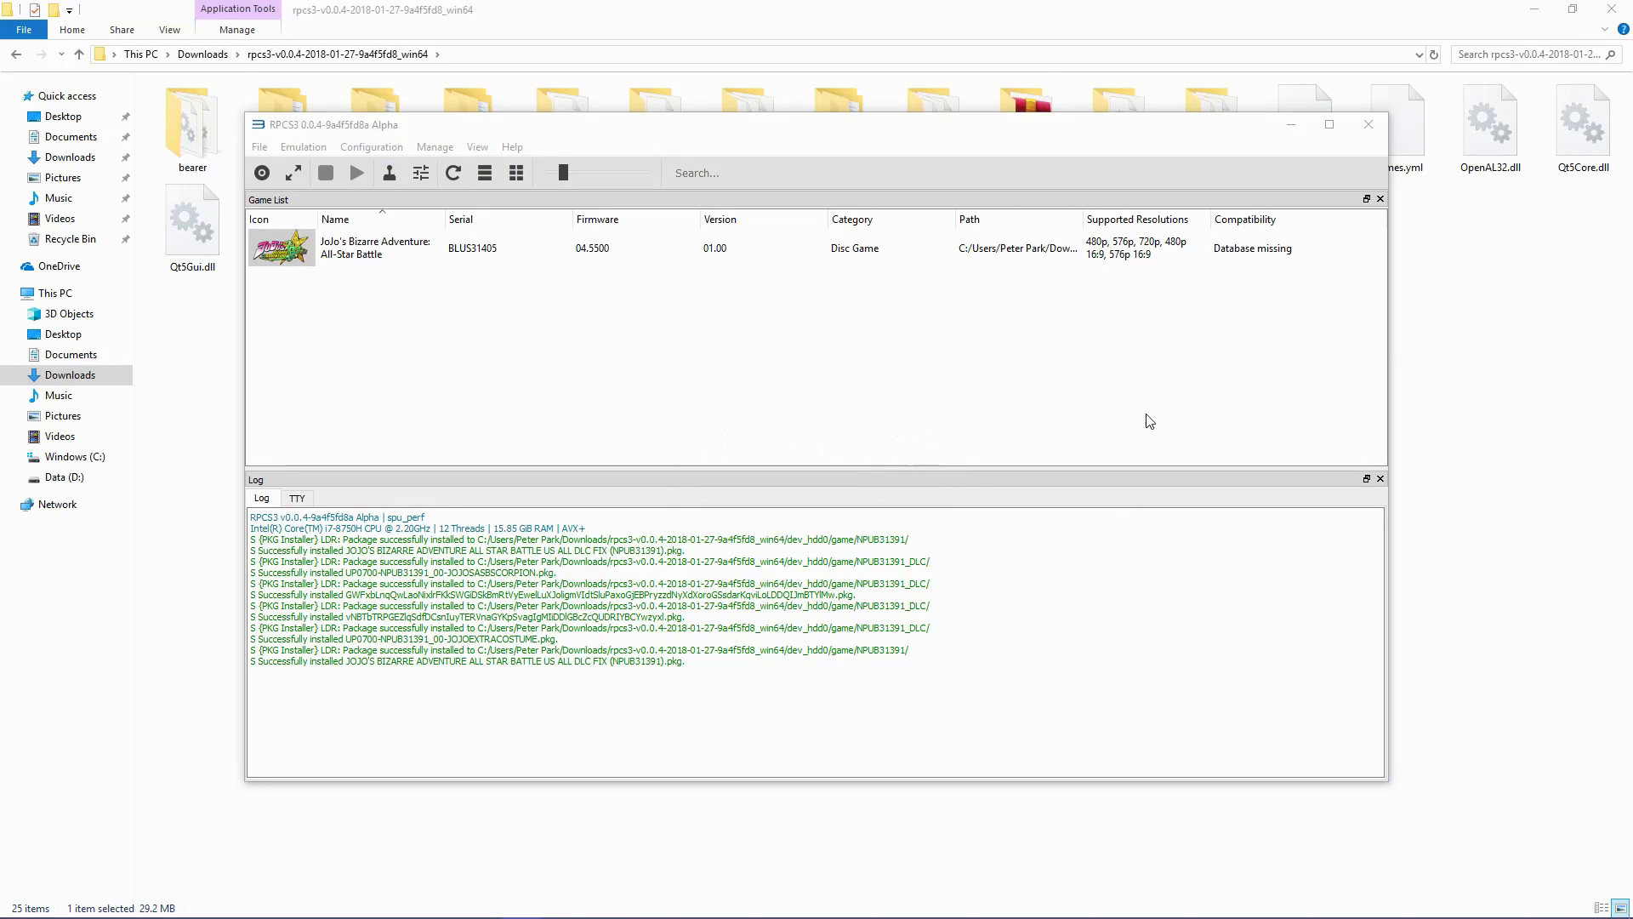
Step: Restrict the processor affinity of rpcs3.exe to CPU 0 only in Task Manager and minimize Task Manager
mouse_move(564, 910)
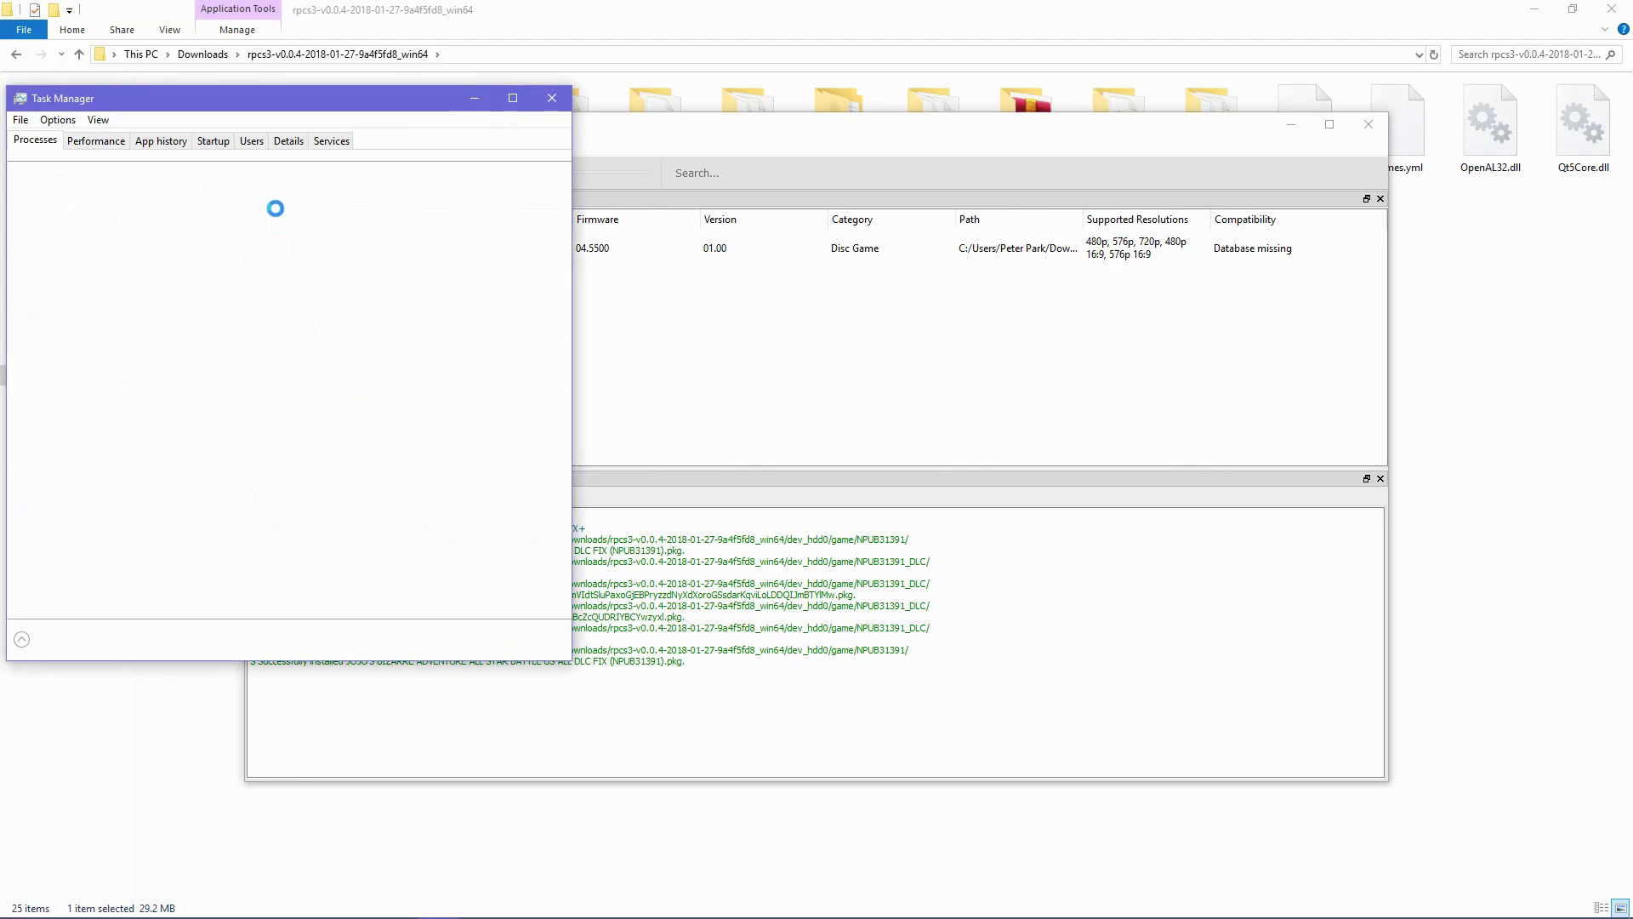
click(287, 143)
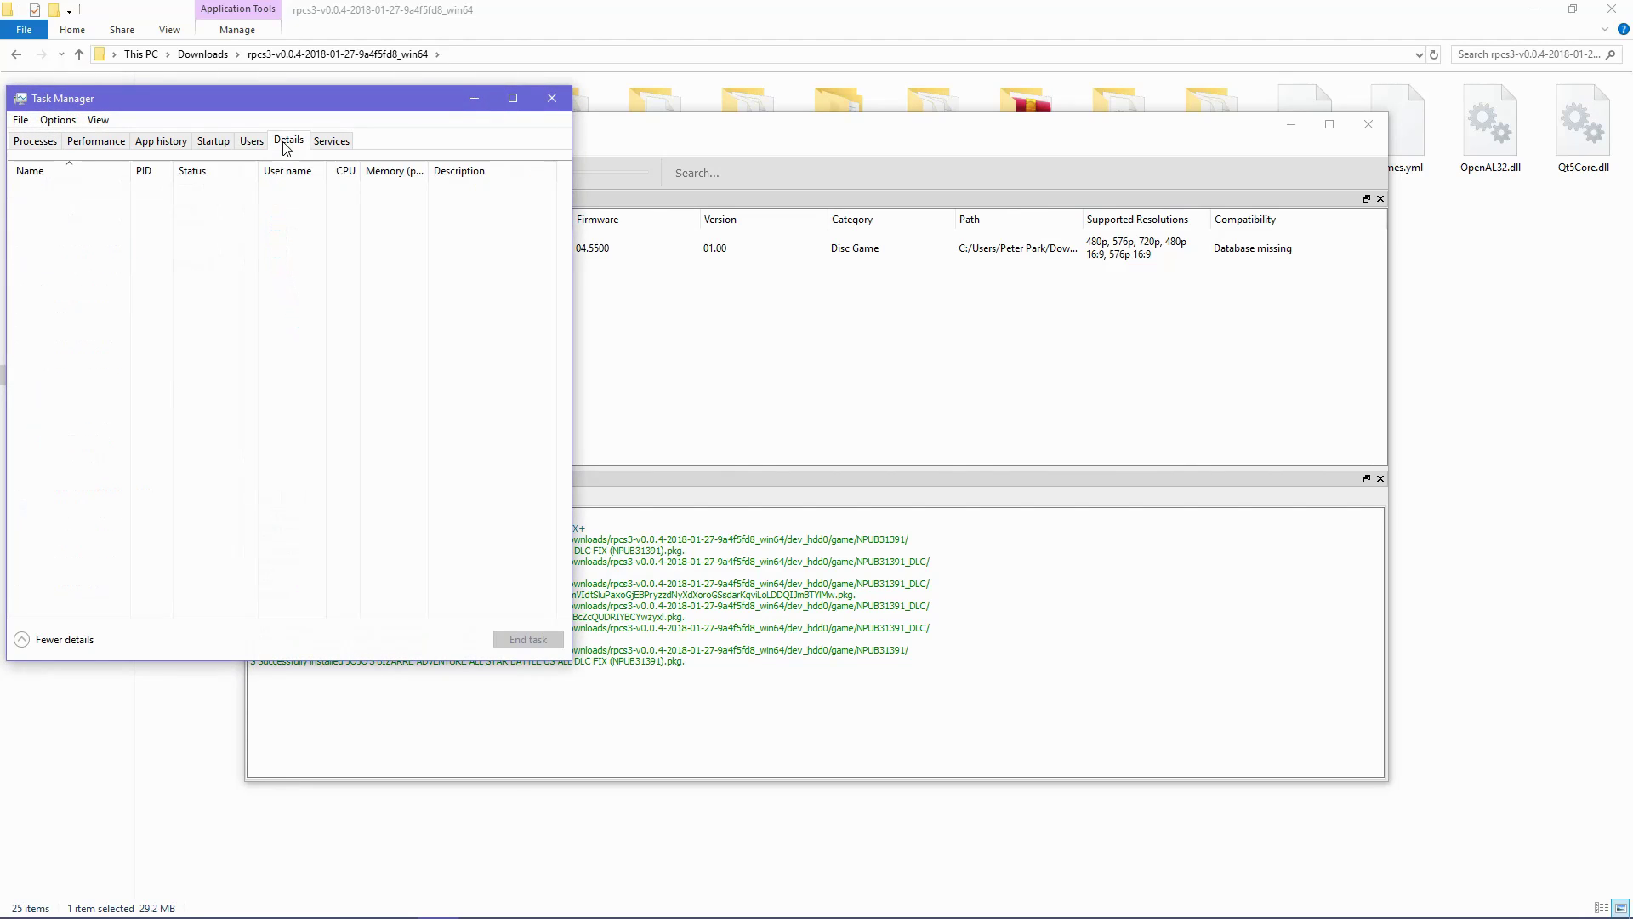
scroll(271, 369, down, 2)
scroll(270, 368, down, 15)
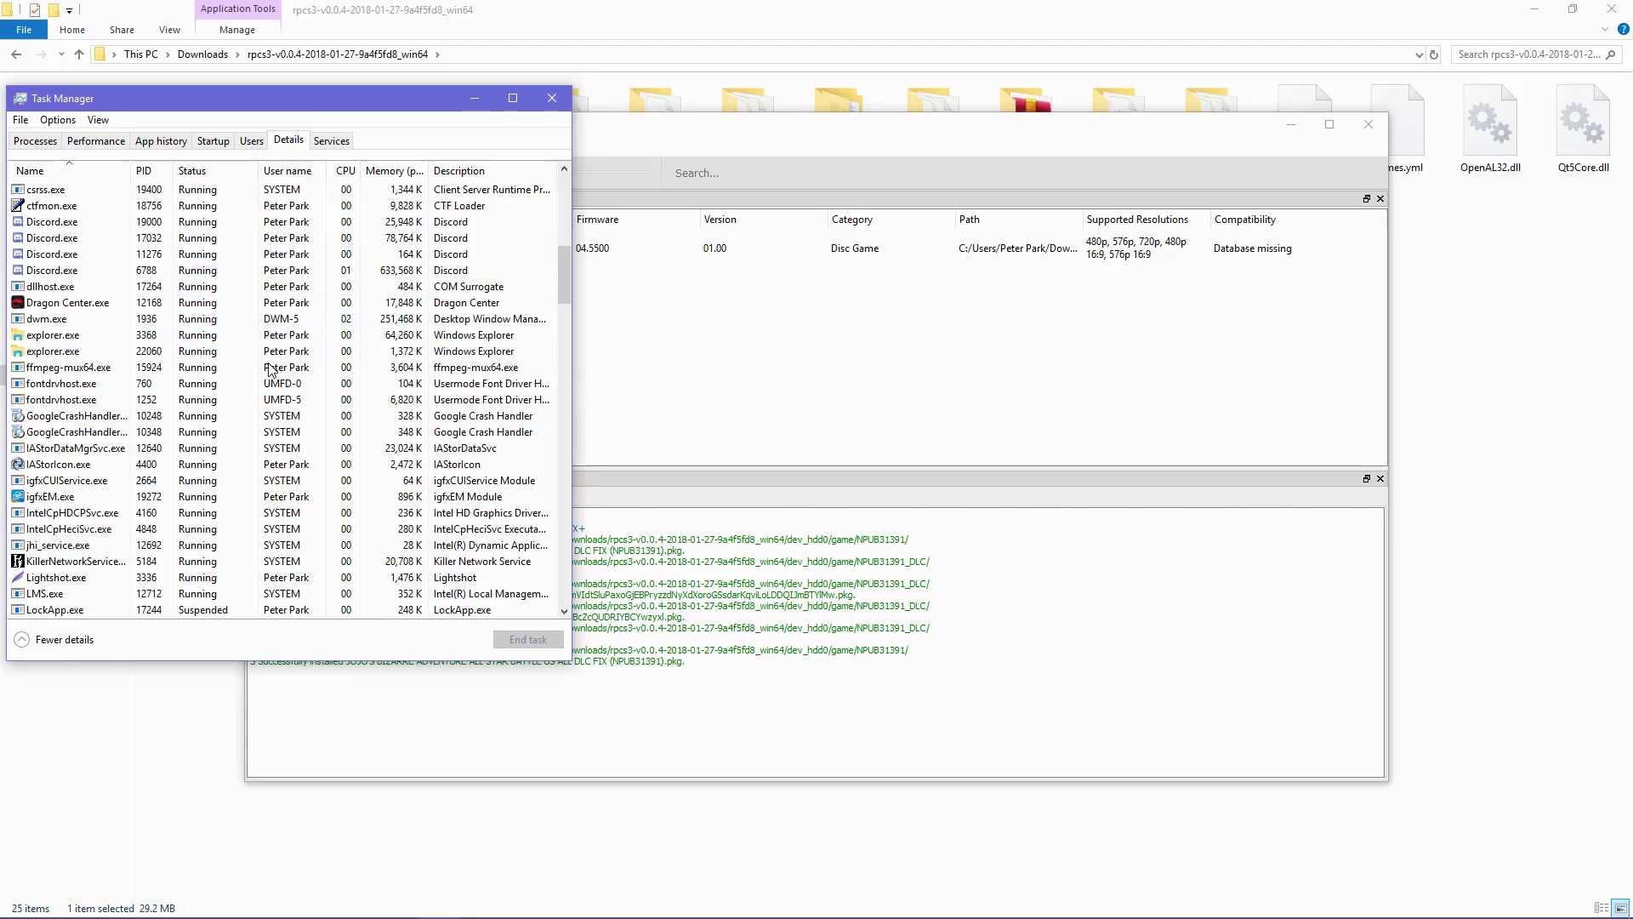
scroll(270, 369, down, 1)
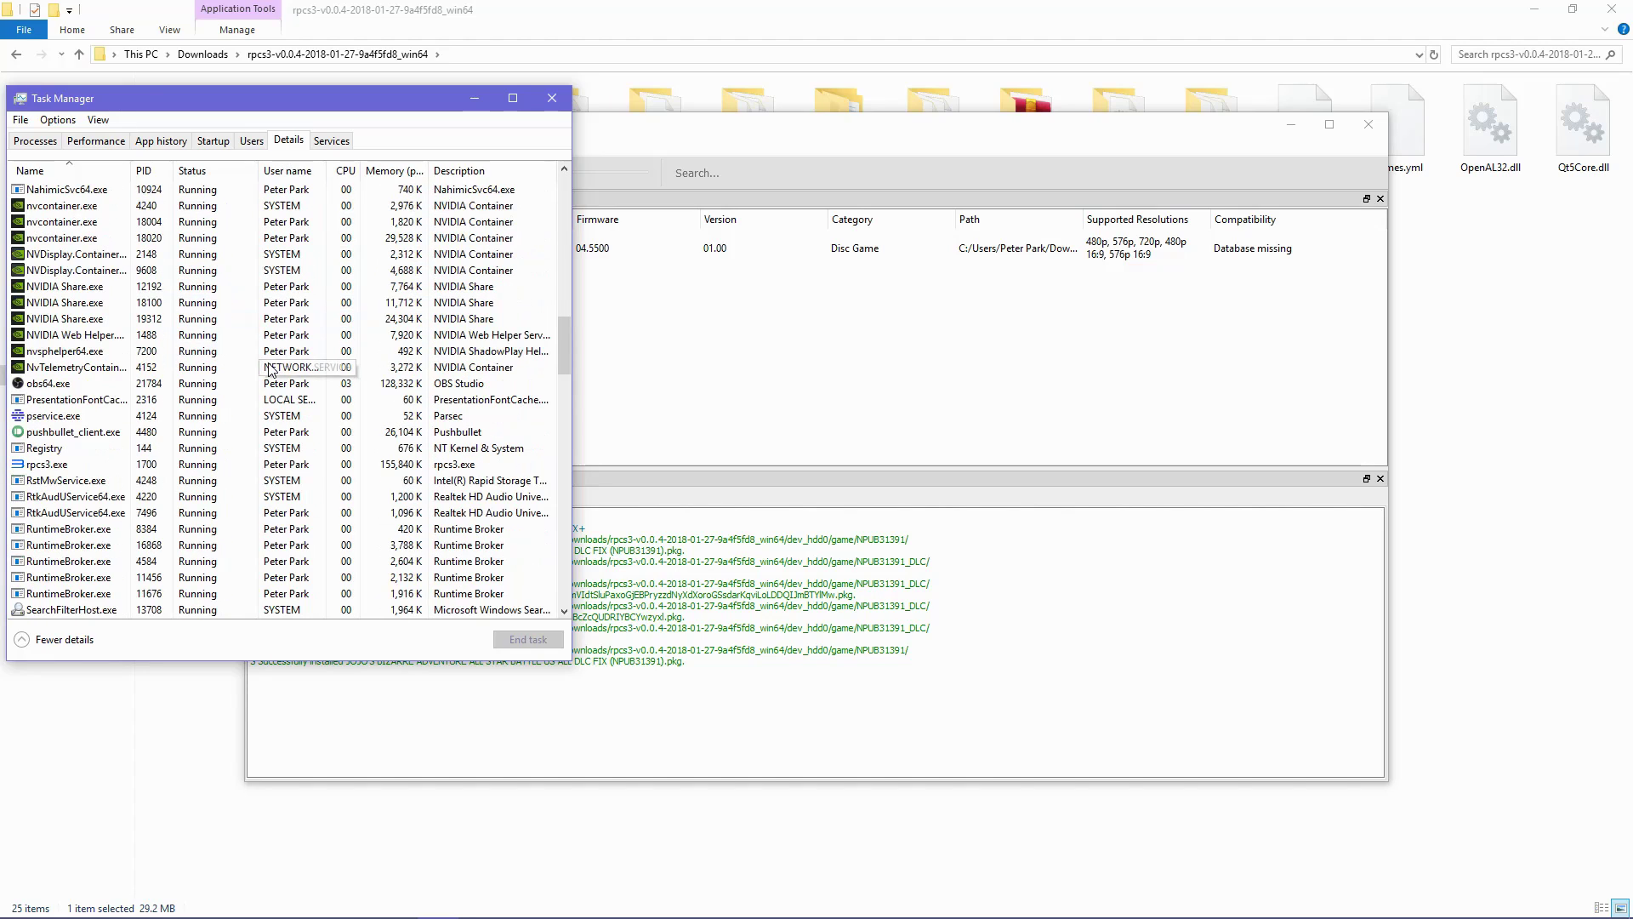
click(197, 466)
right_click(197, 465)
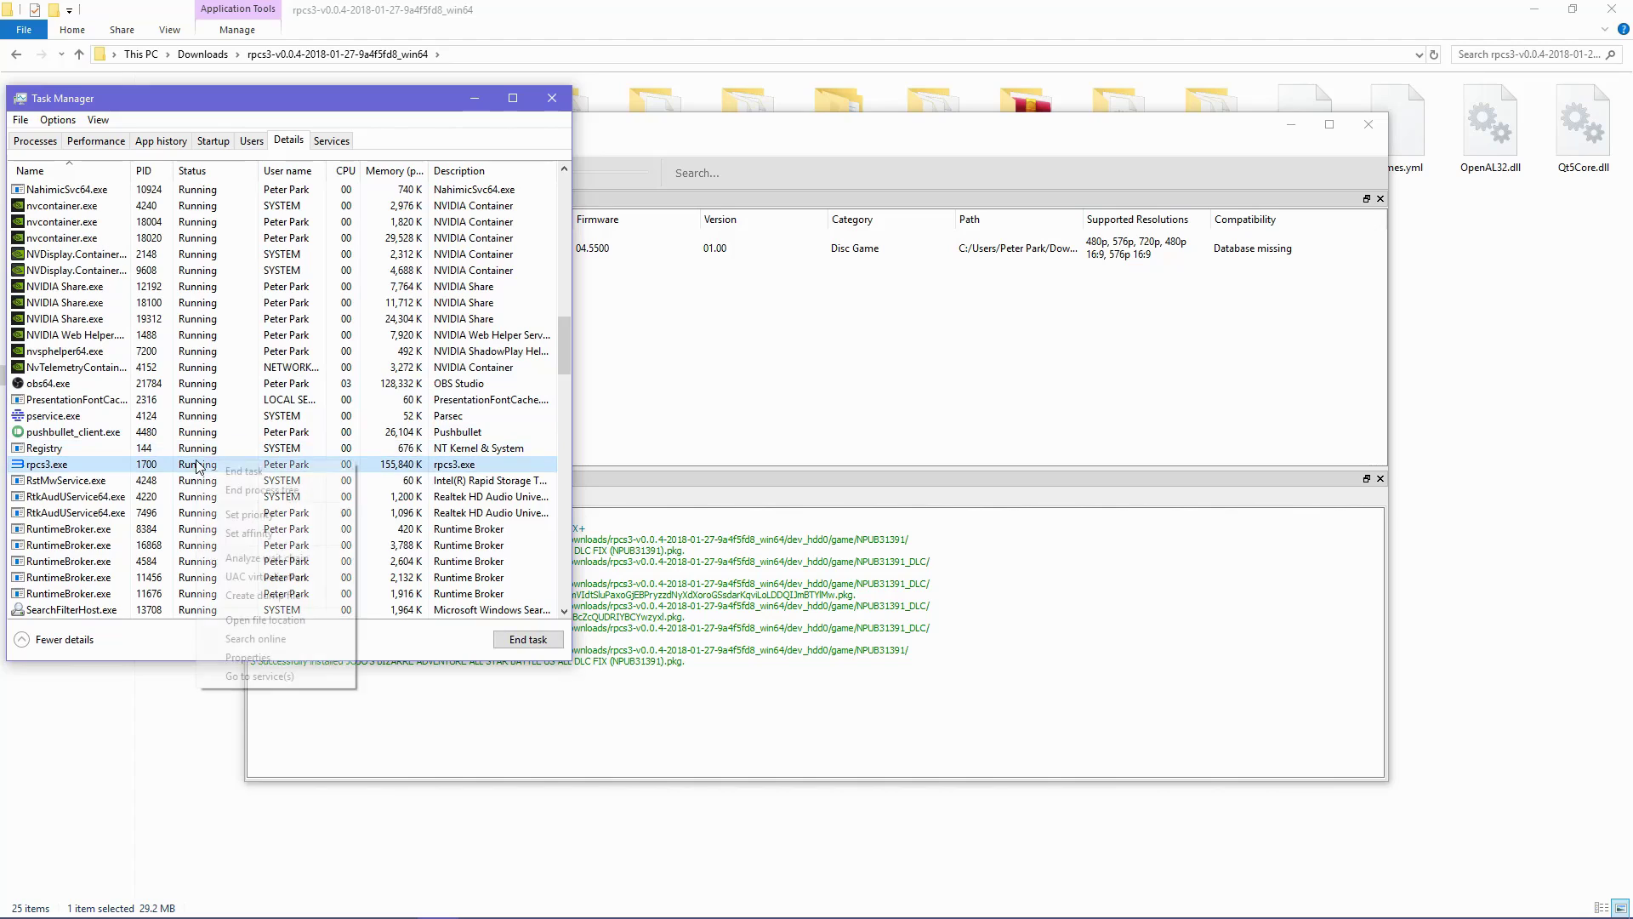
click(262, 534)
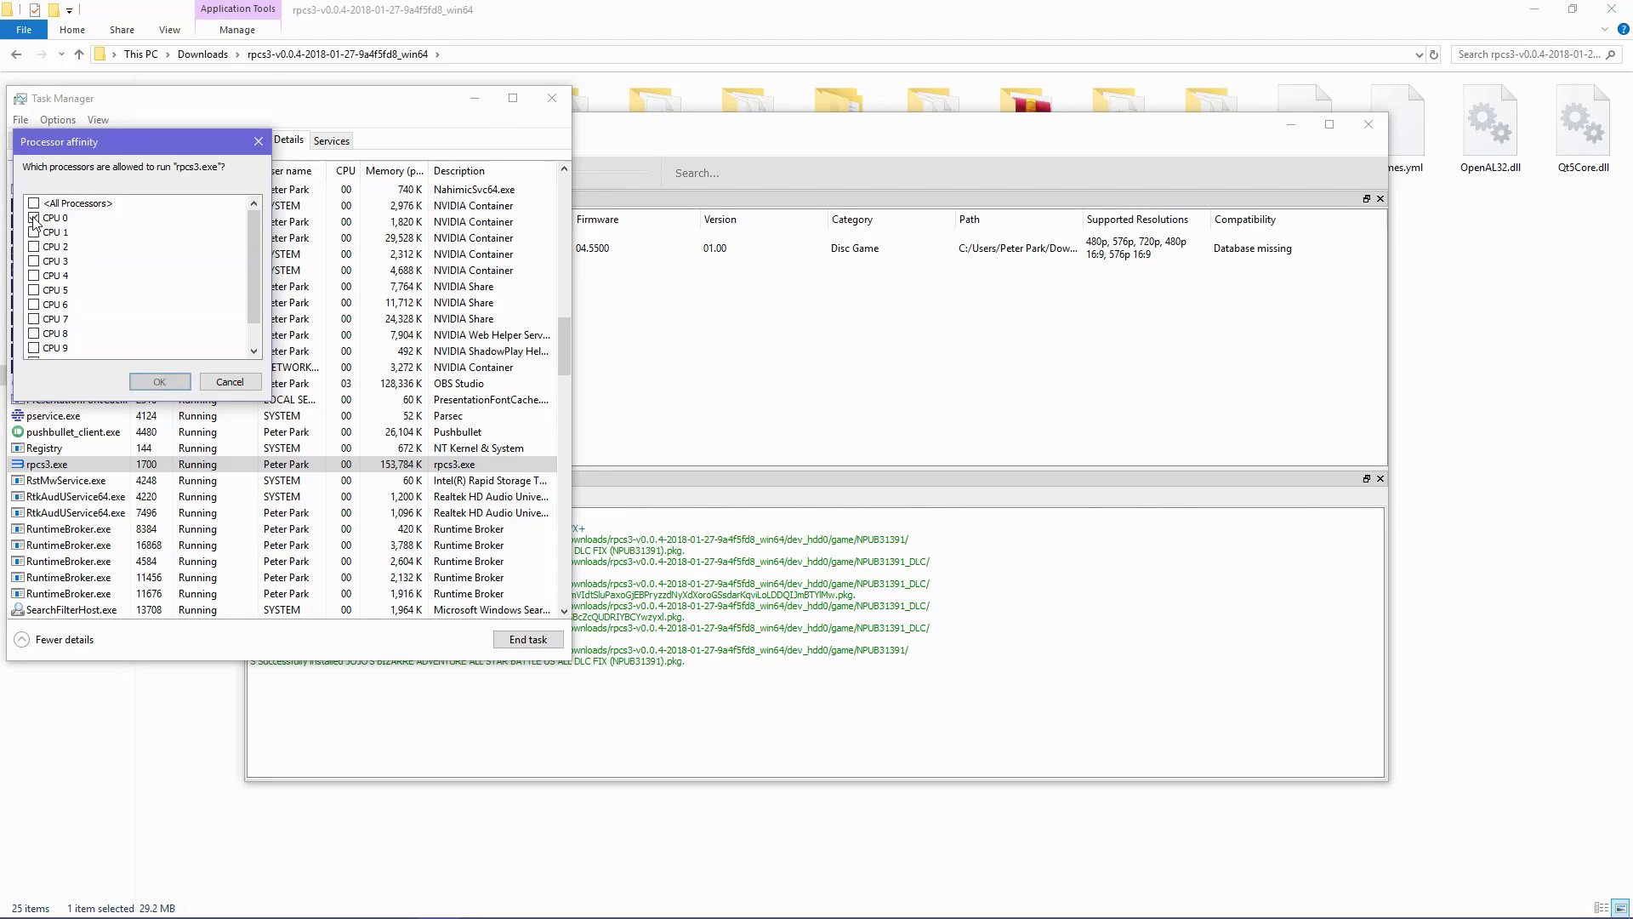
click(157, 382)
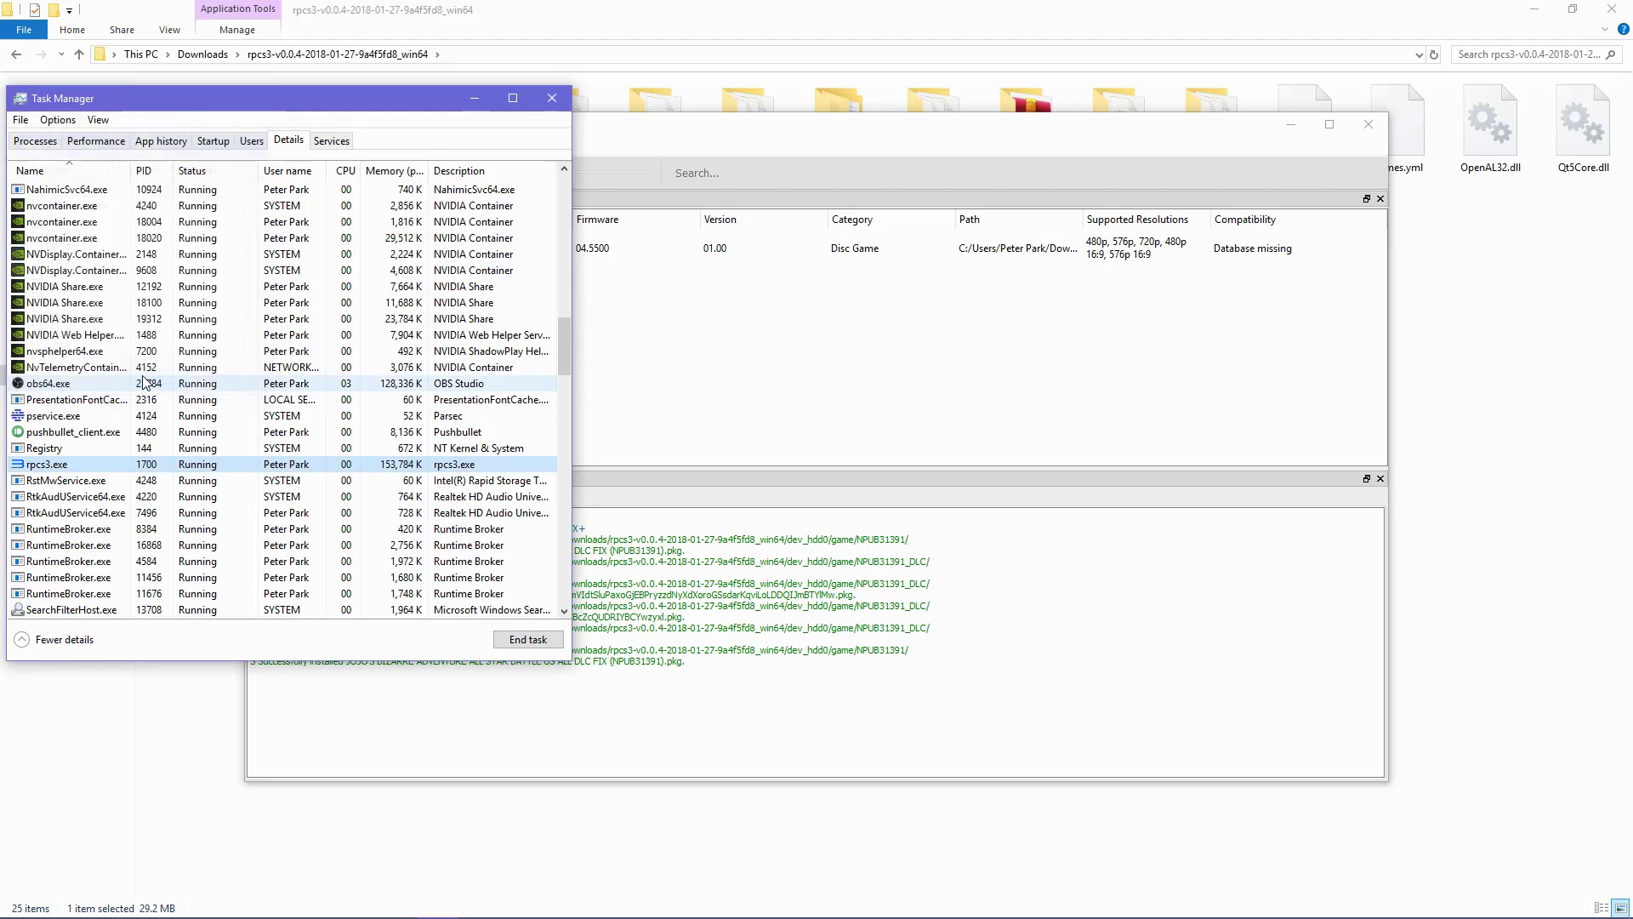
click(473, 99)
Step: Boot JoJo's Bizarre Adventure: All-Star Battle in RPCS3 and acknowledge the PlayStation Network sign-in notice
click(461, 248)
right_click(461, 249)
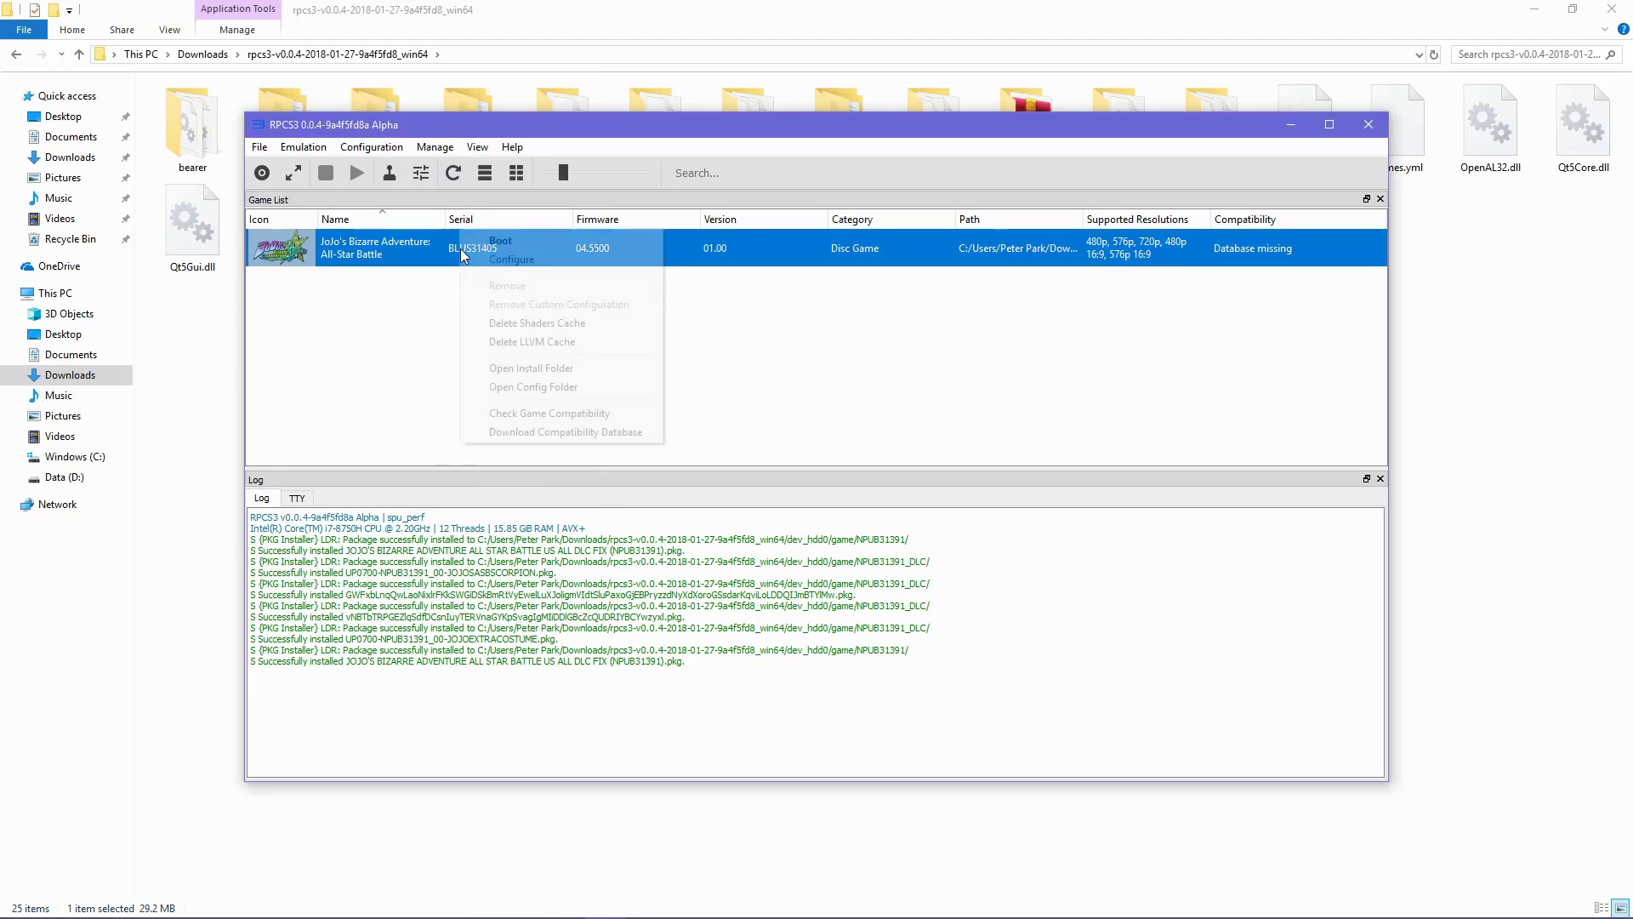
click(487, 247)
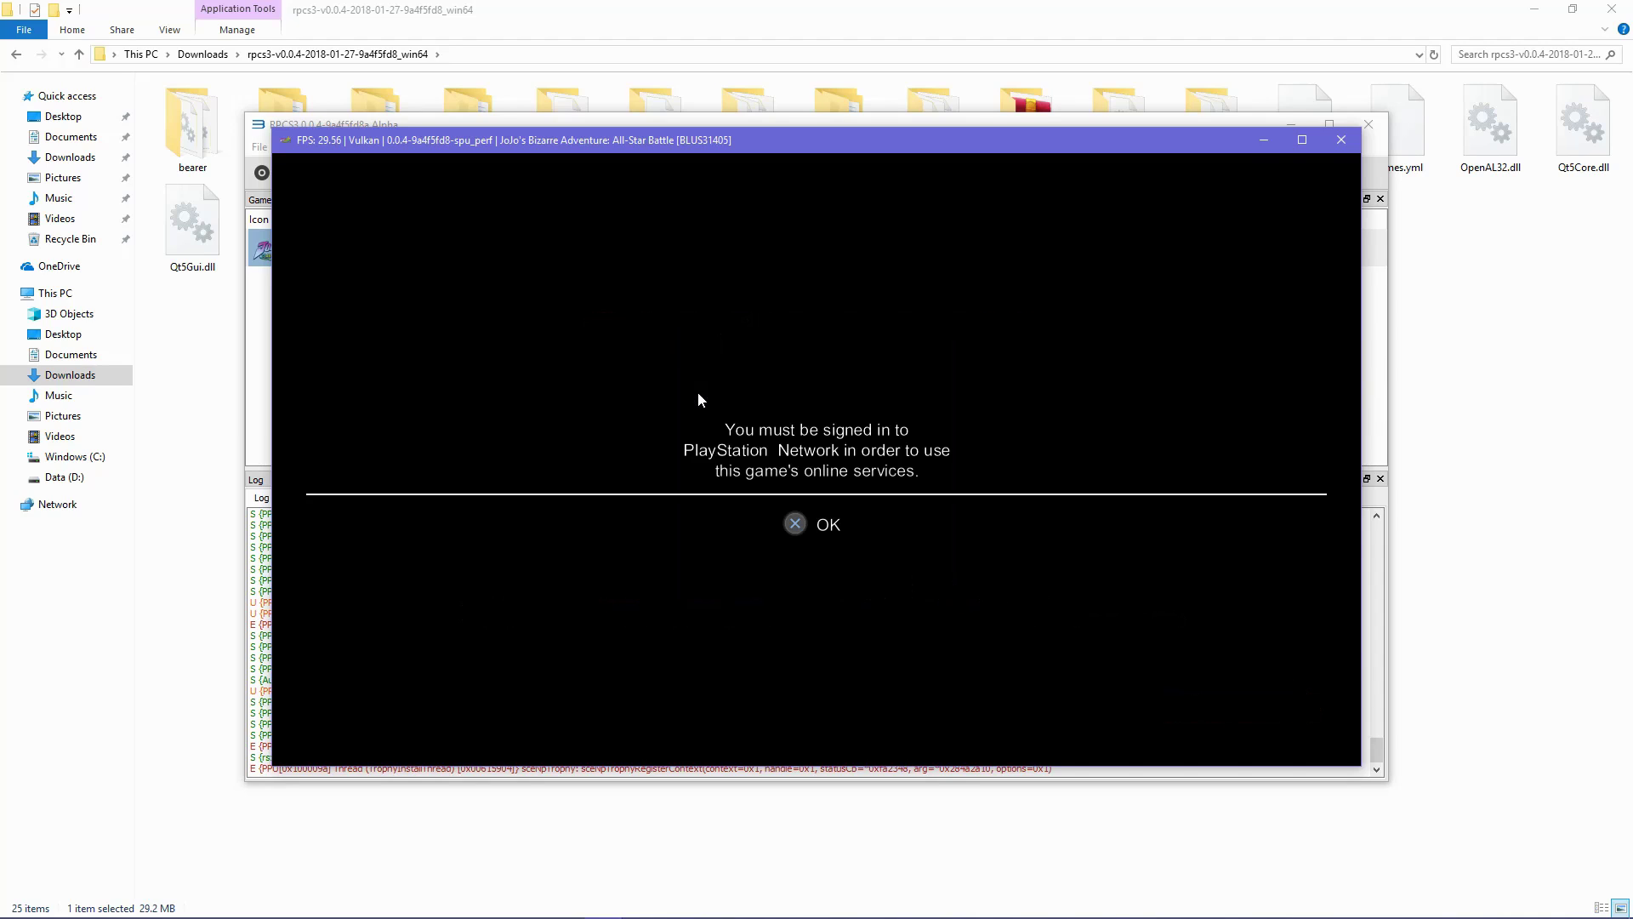
key(x)
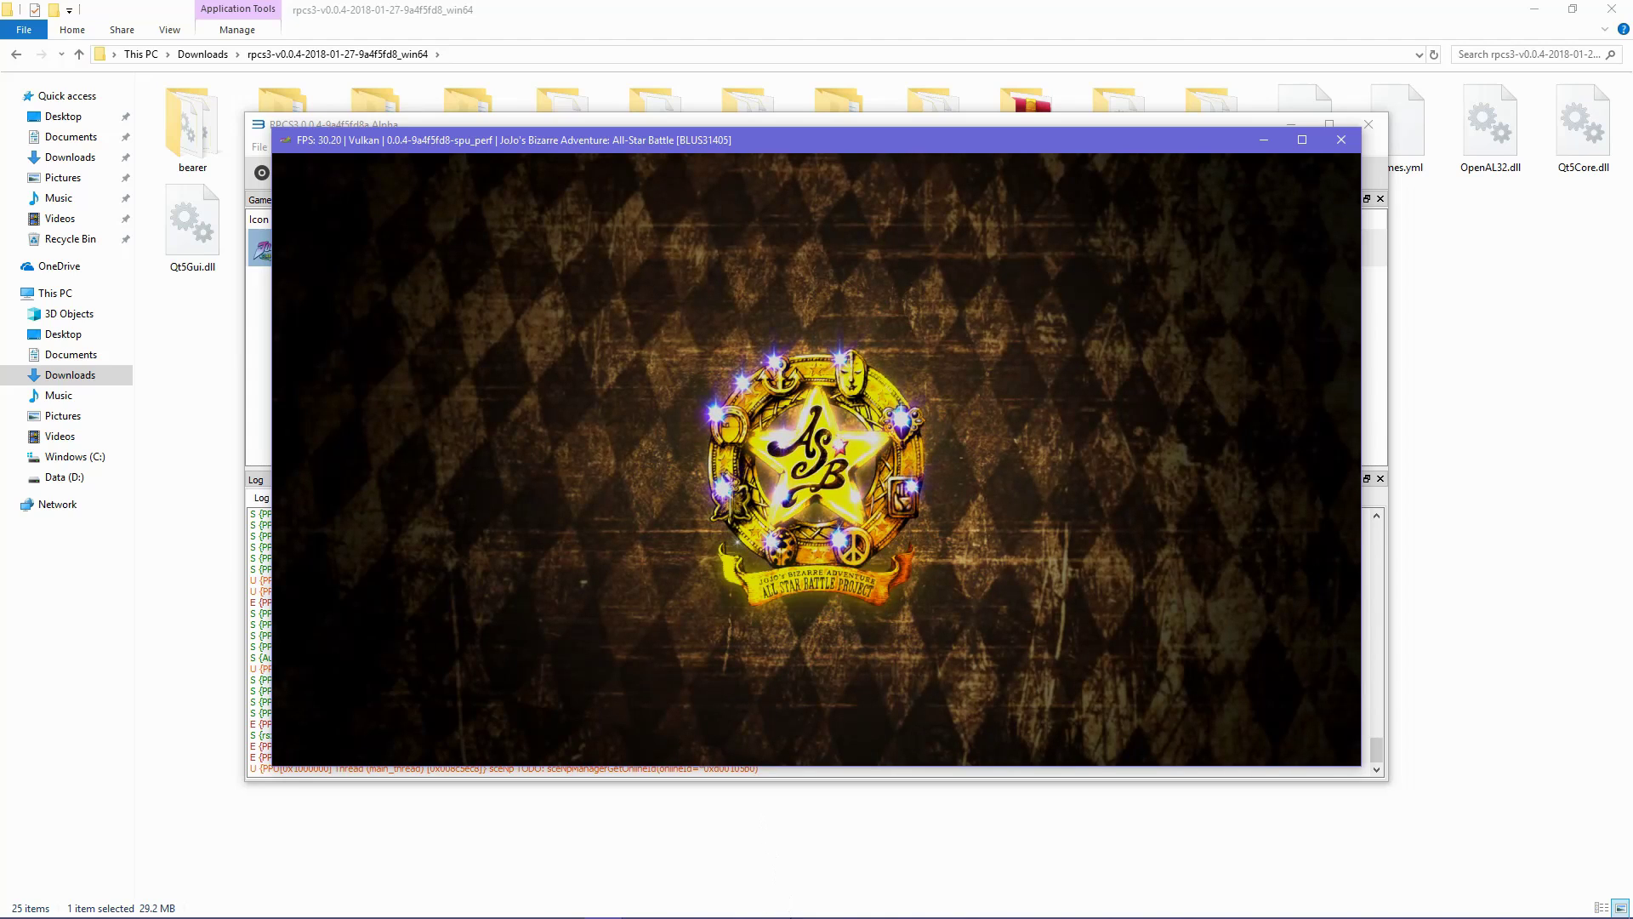
Step: With the game running, reopen the processor affinity of rpcs3.exe in Task Manager, confirm it and minimize Task Manager
mouse_move(744, 911)
click(438, 902)
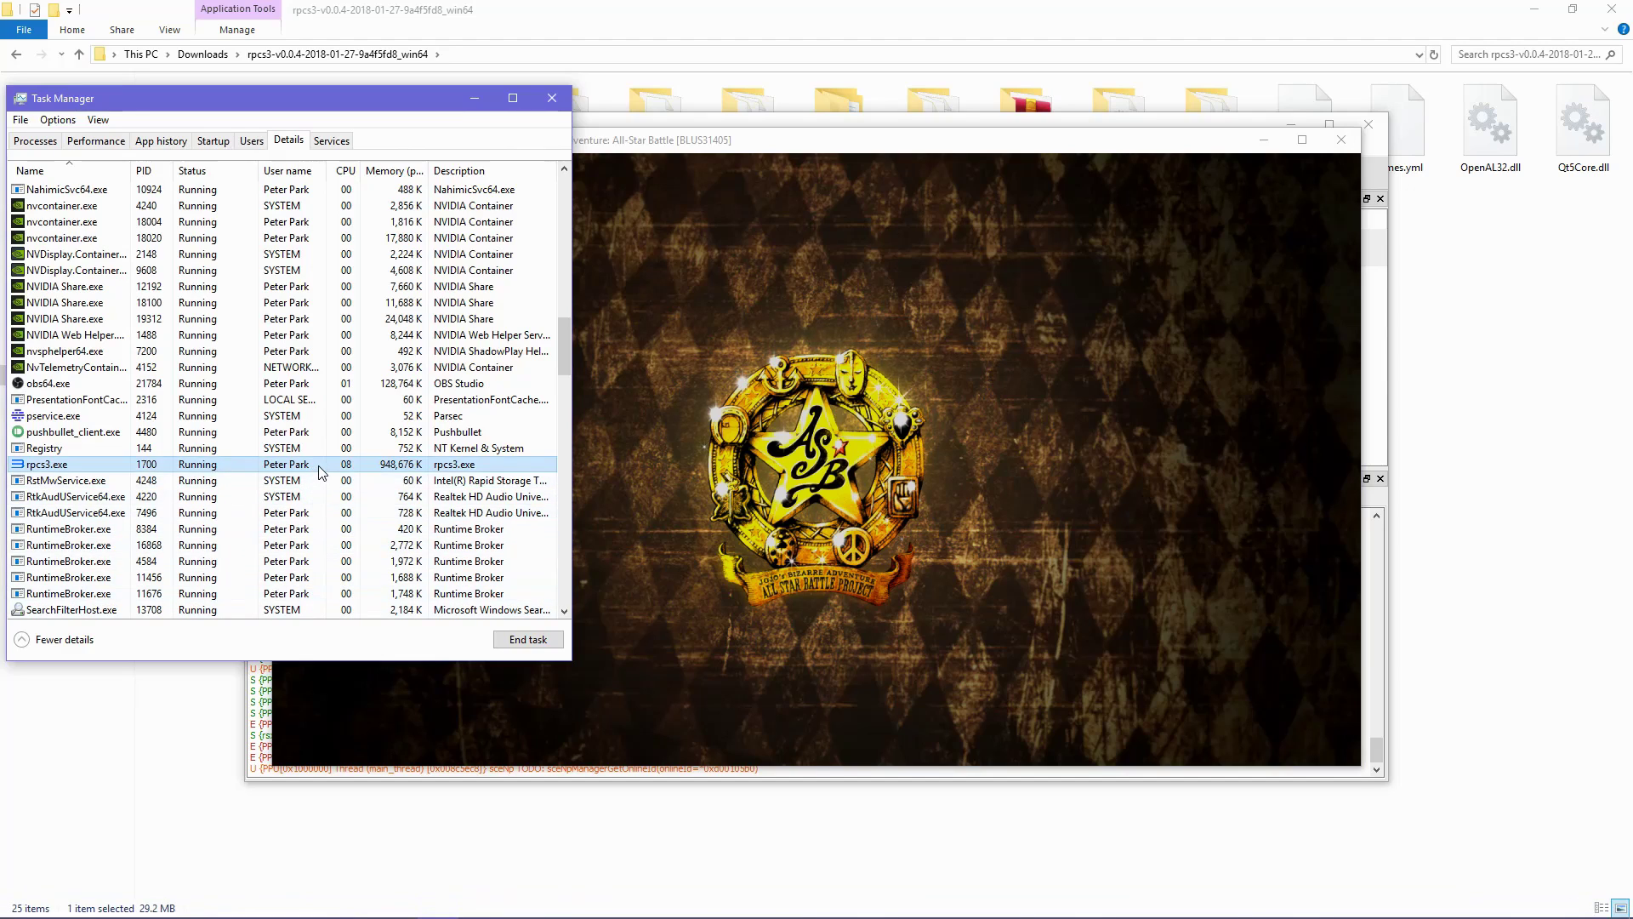
right_click(321, 470)
click(374, 536)
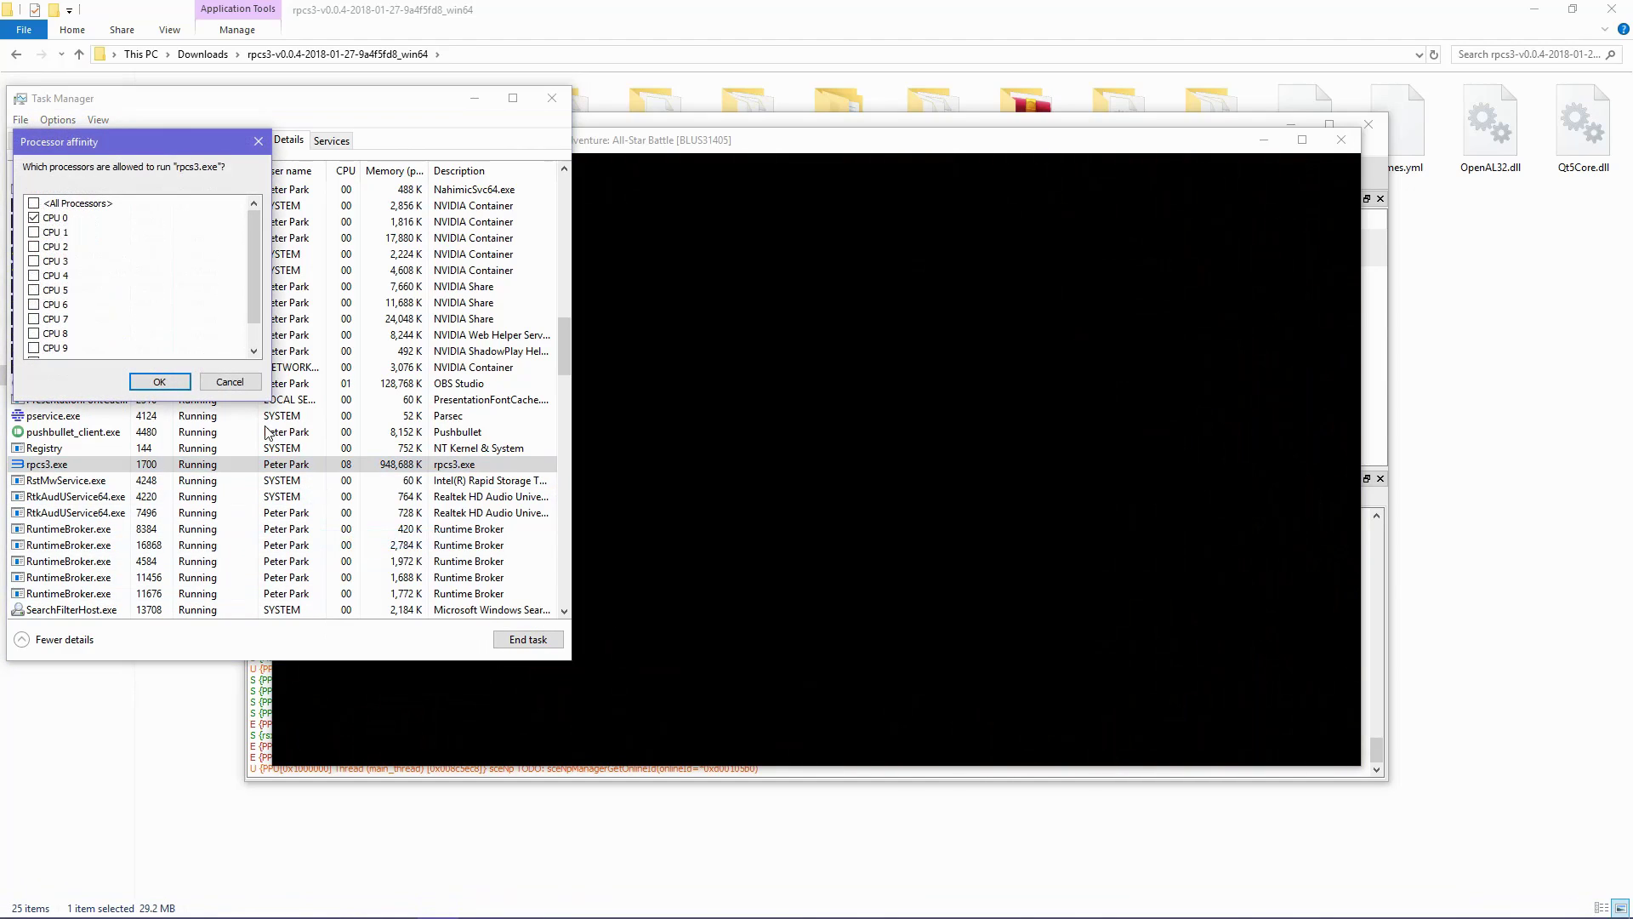
click(160, 382)
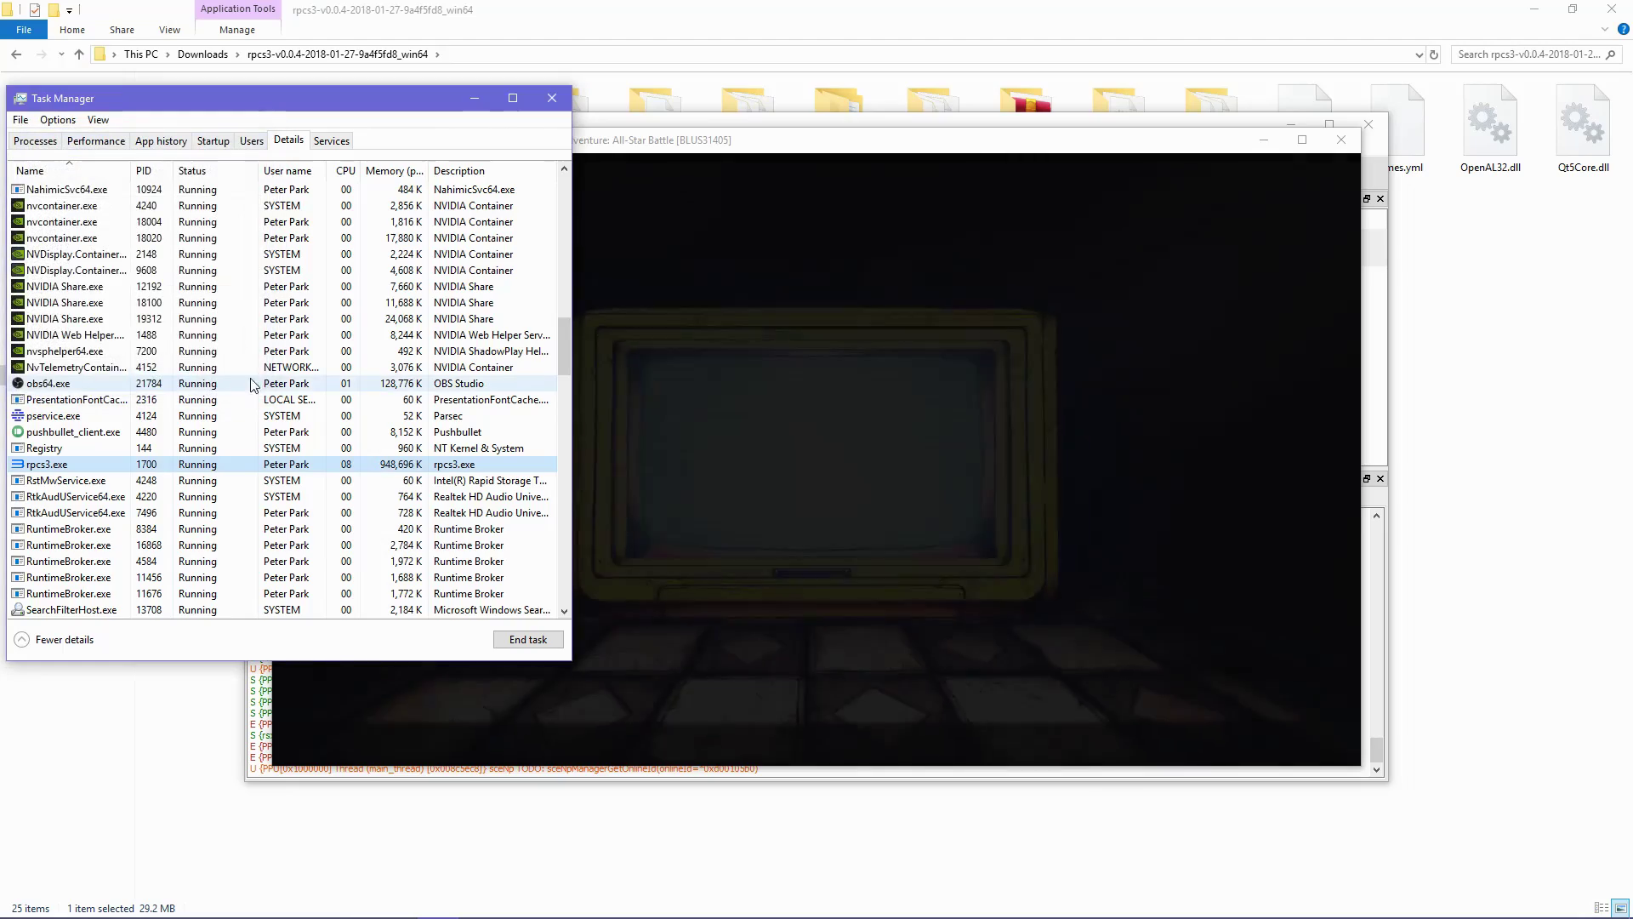
click(474, 98)
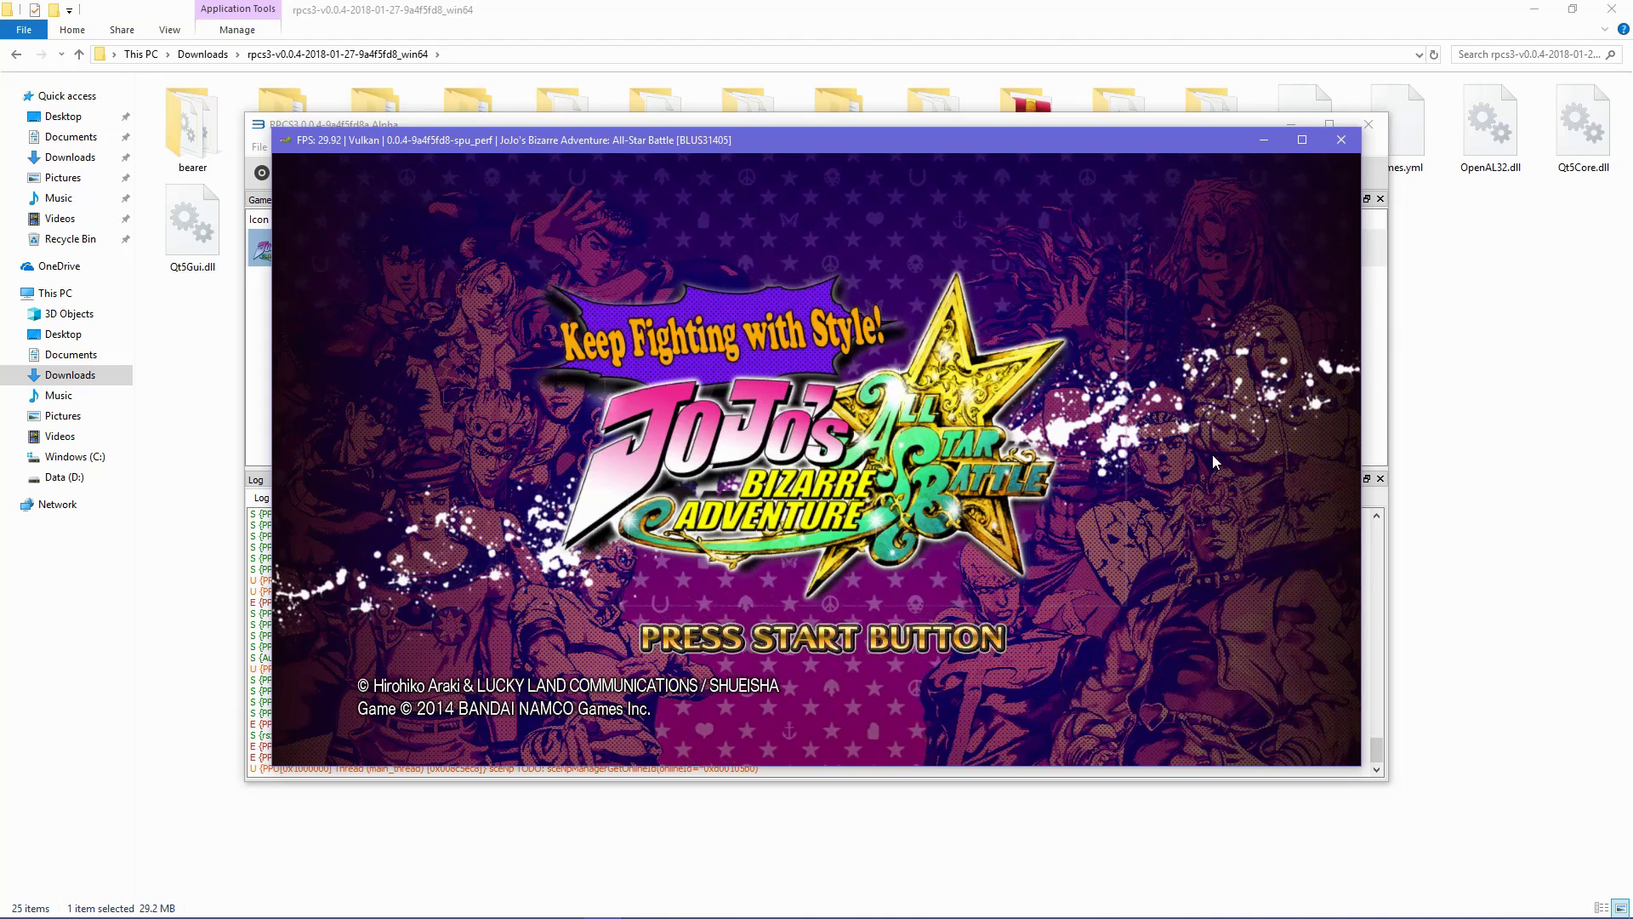
Step: Start the game from its title screen and acknowledge the online mode notice to reach Mode Select
key(Return)
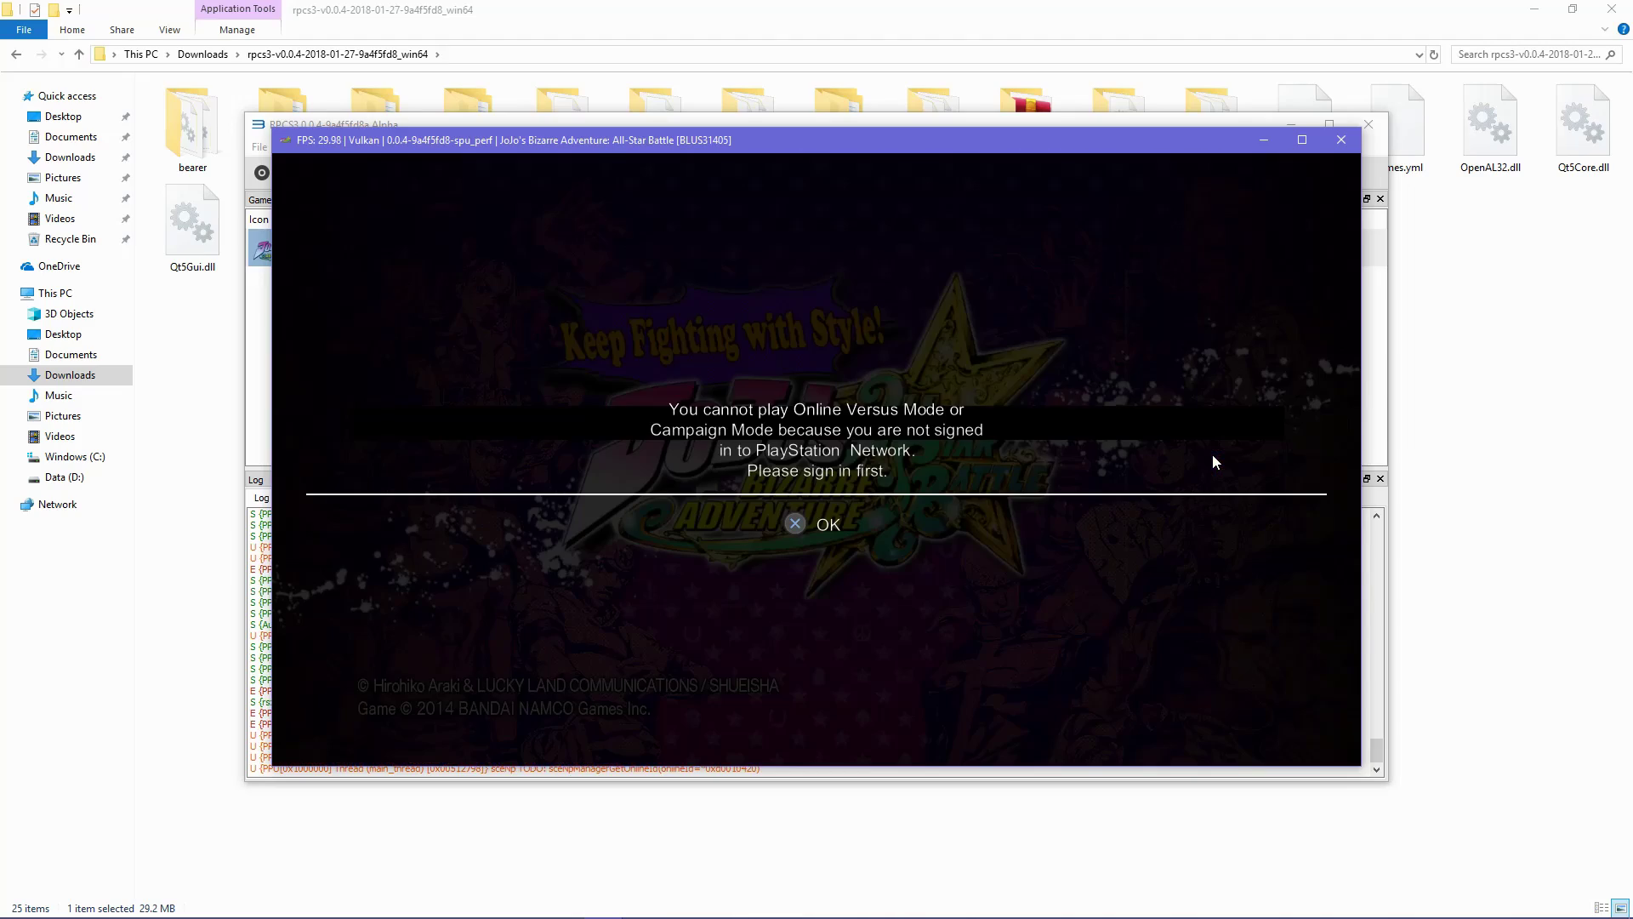
key(x)
key(x)
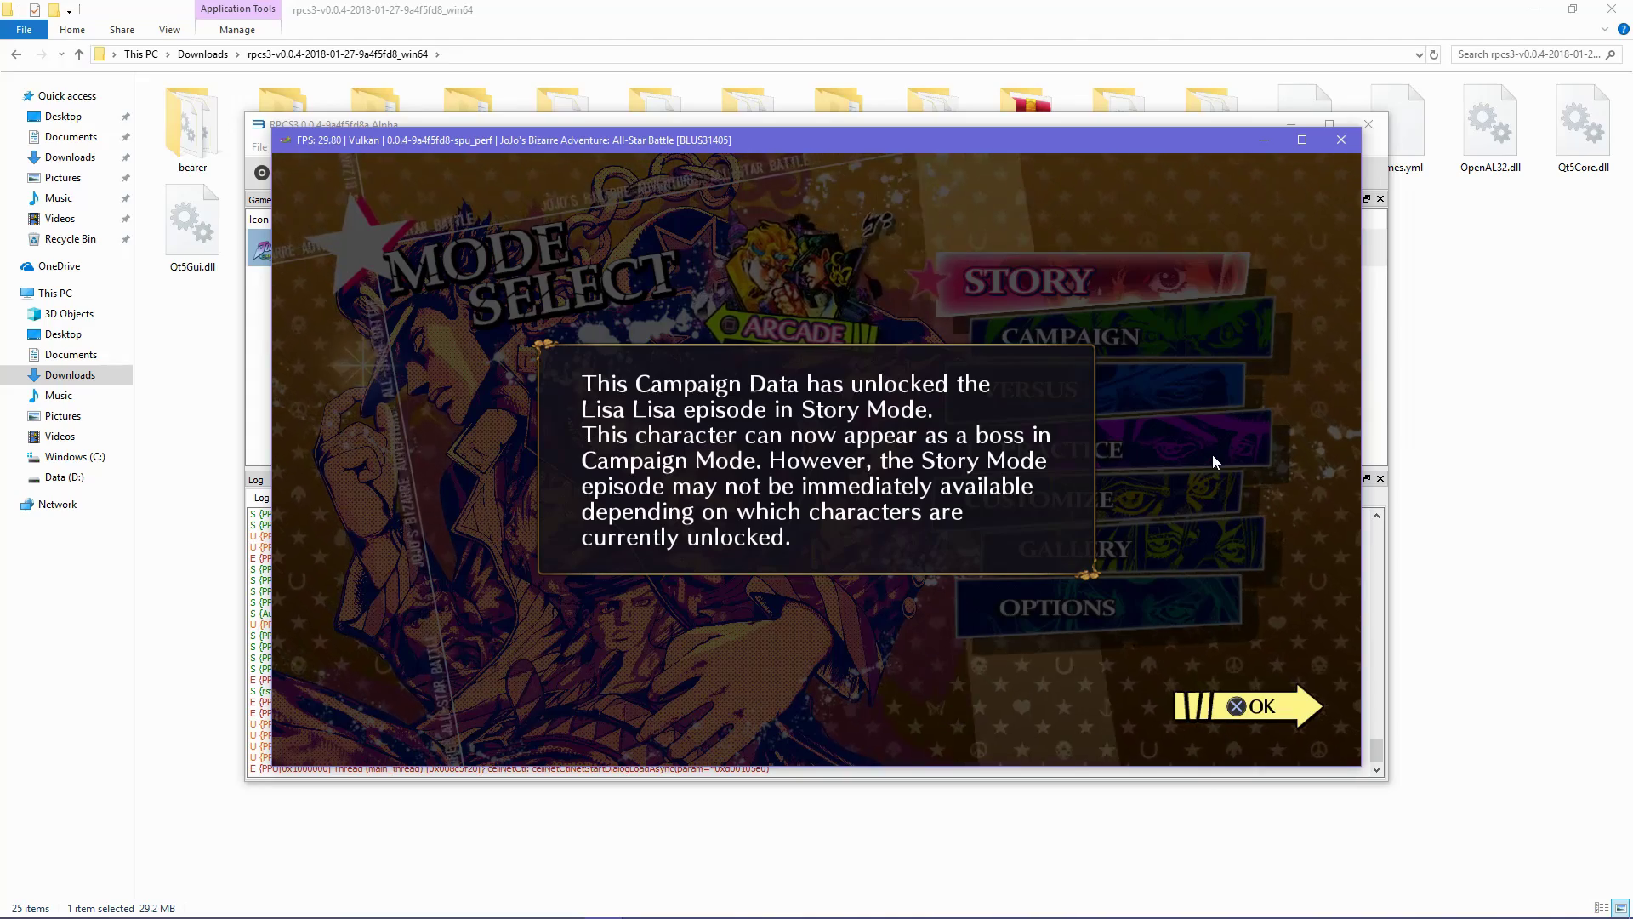
Step: Acknowledge all the DLC character unlock notices and the Campaign Data check notice on the Mode Select screen
key(x)
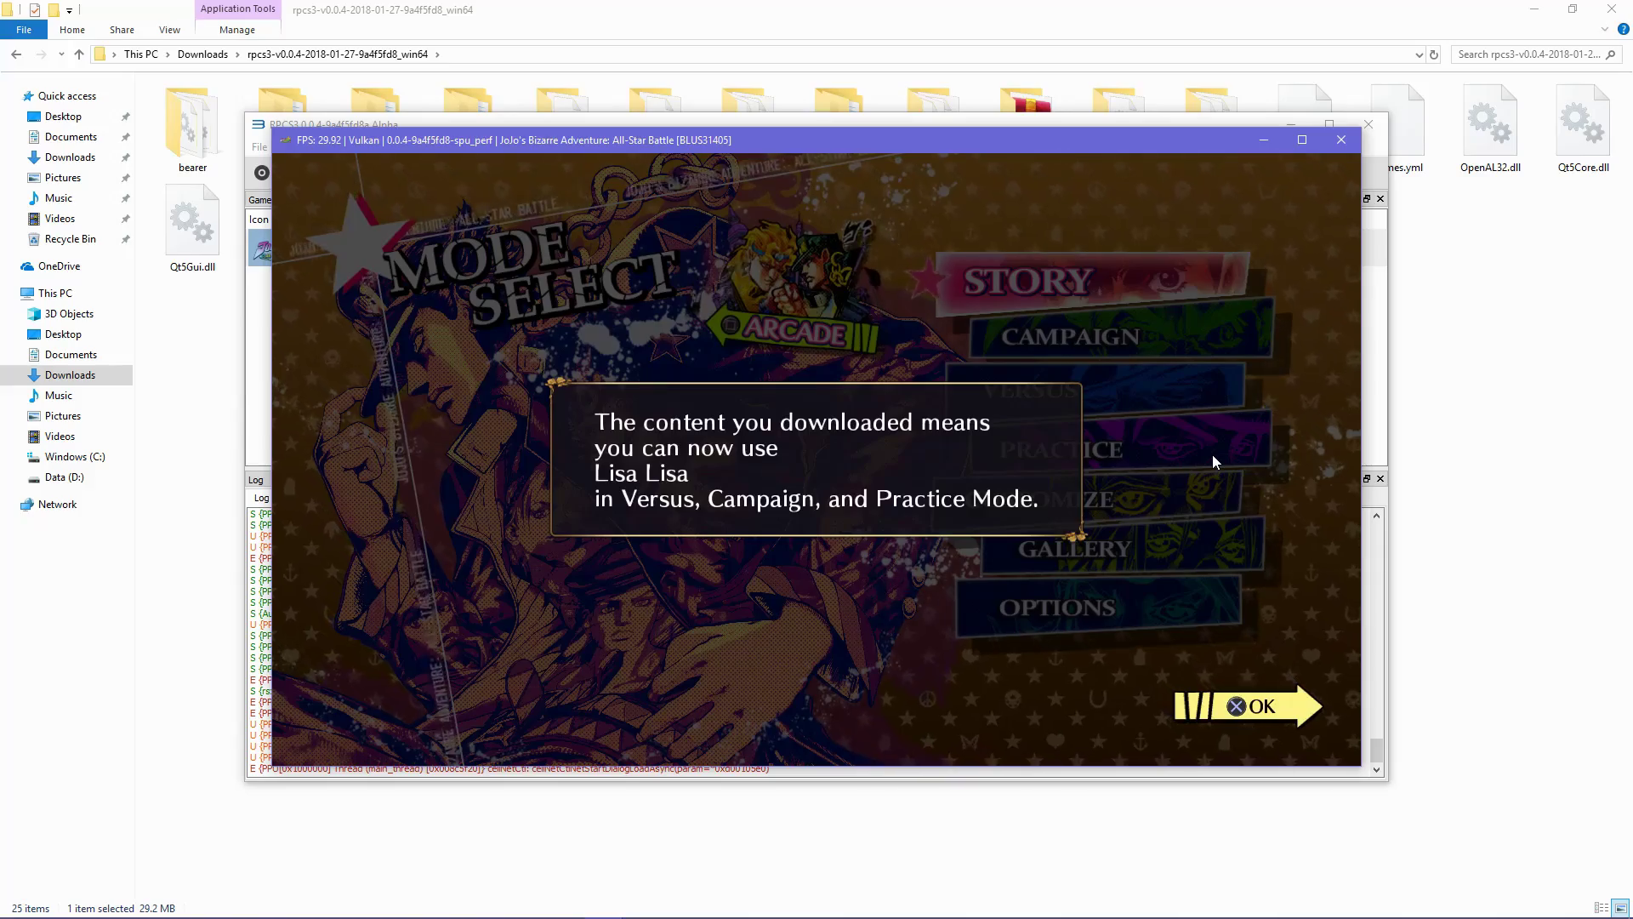
key(x)
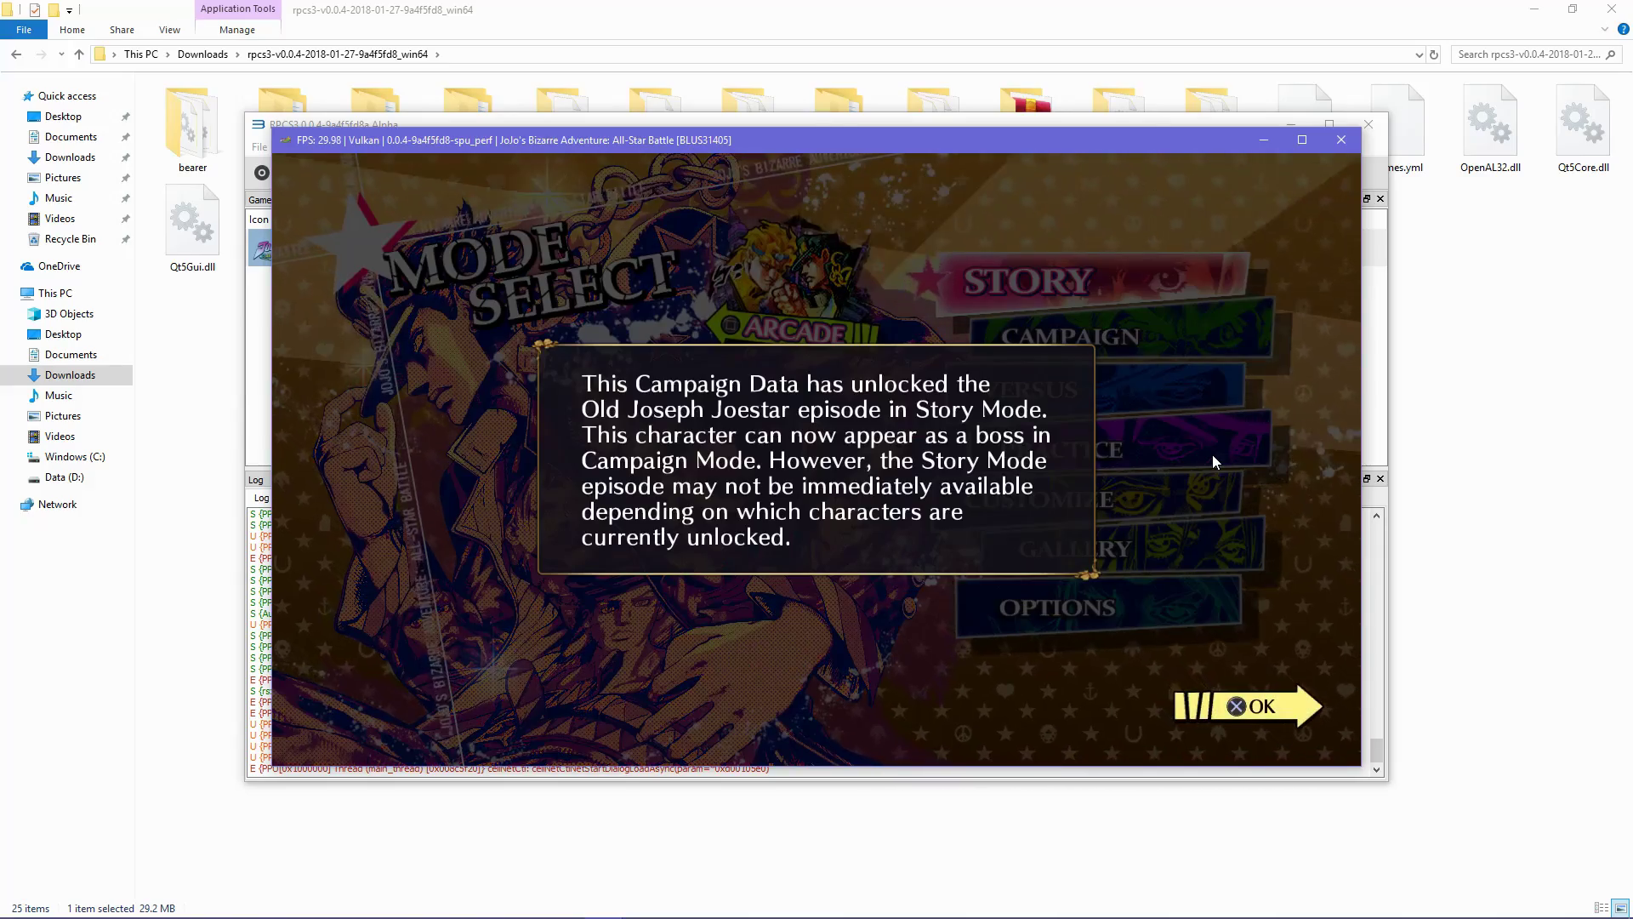
key(x)
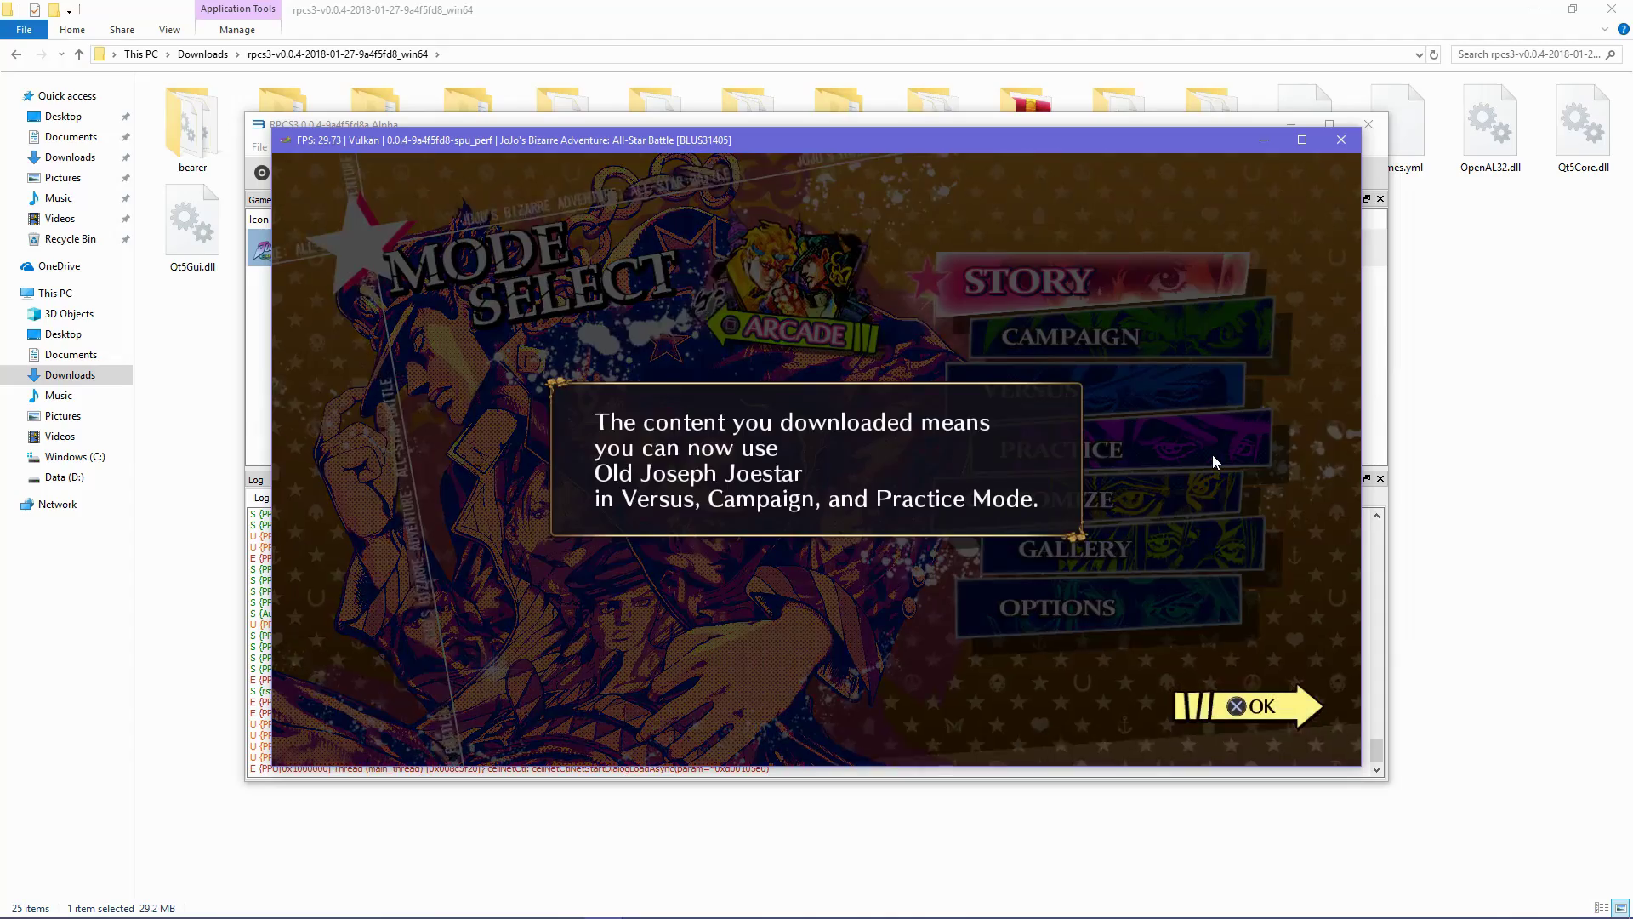
key(x)
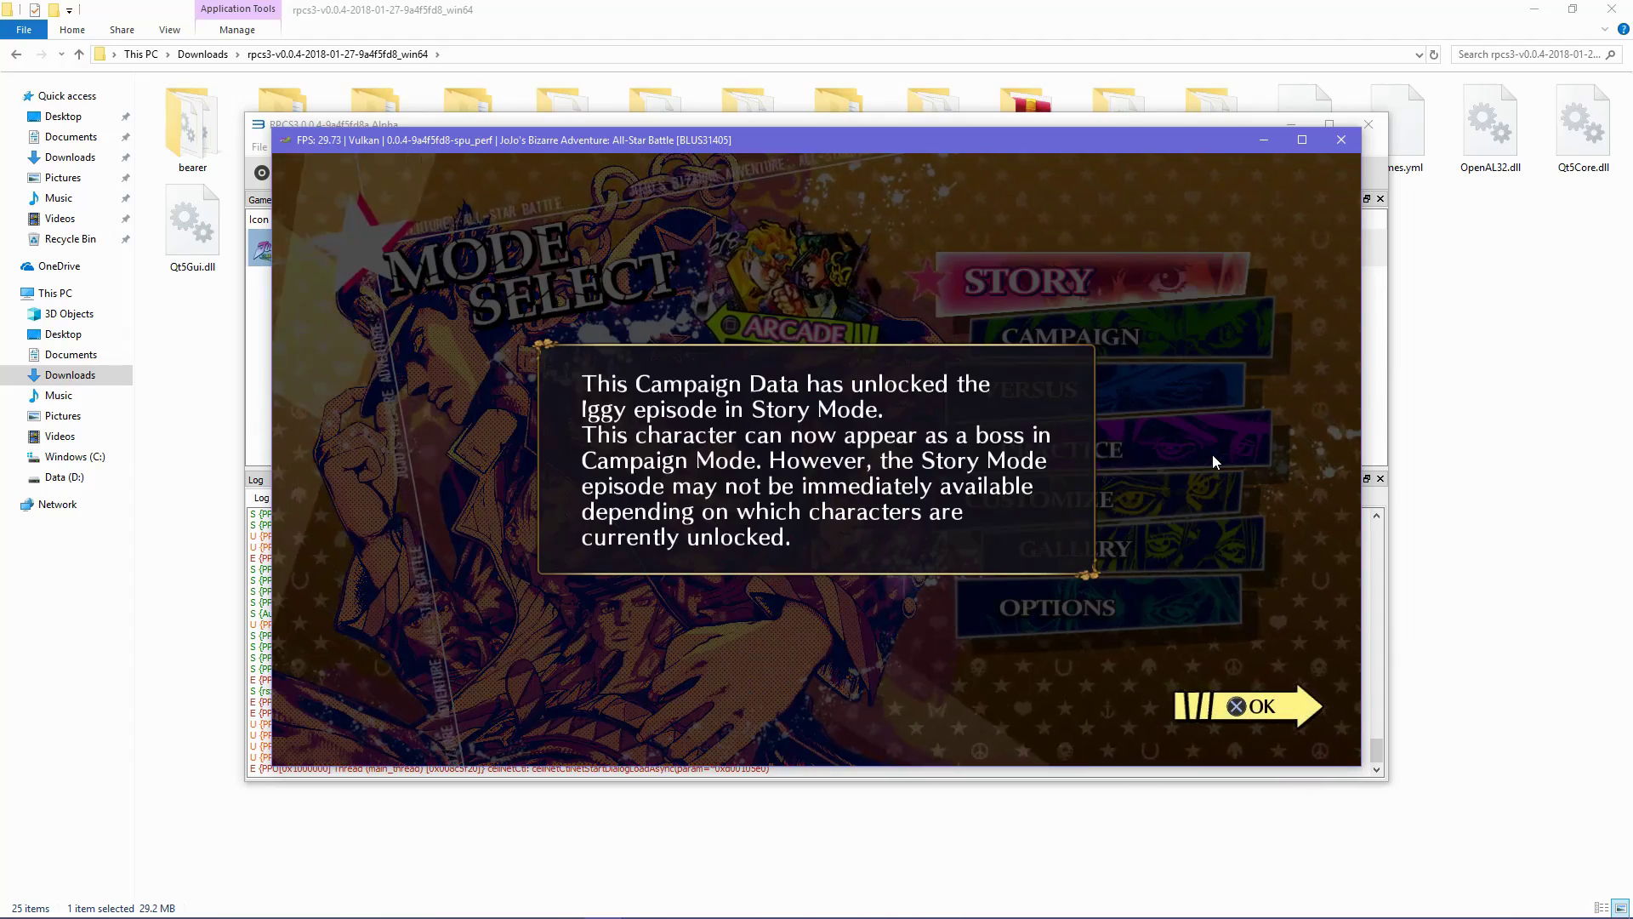
key(x)
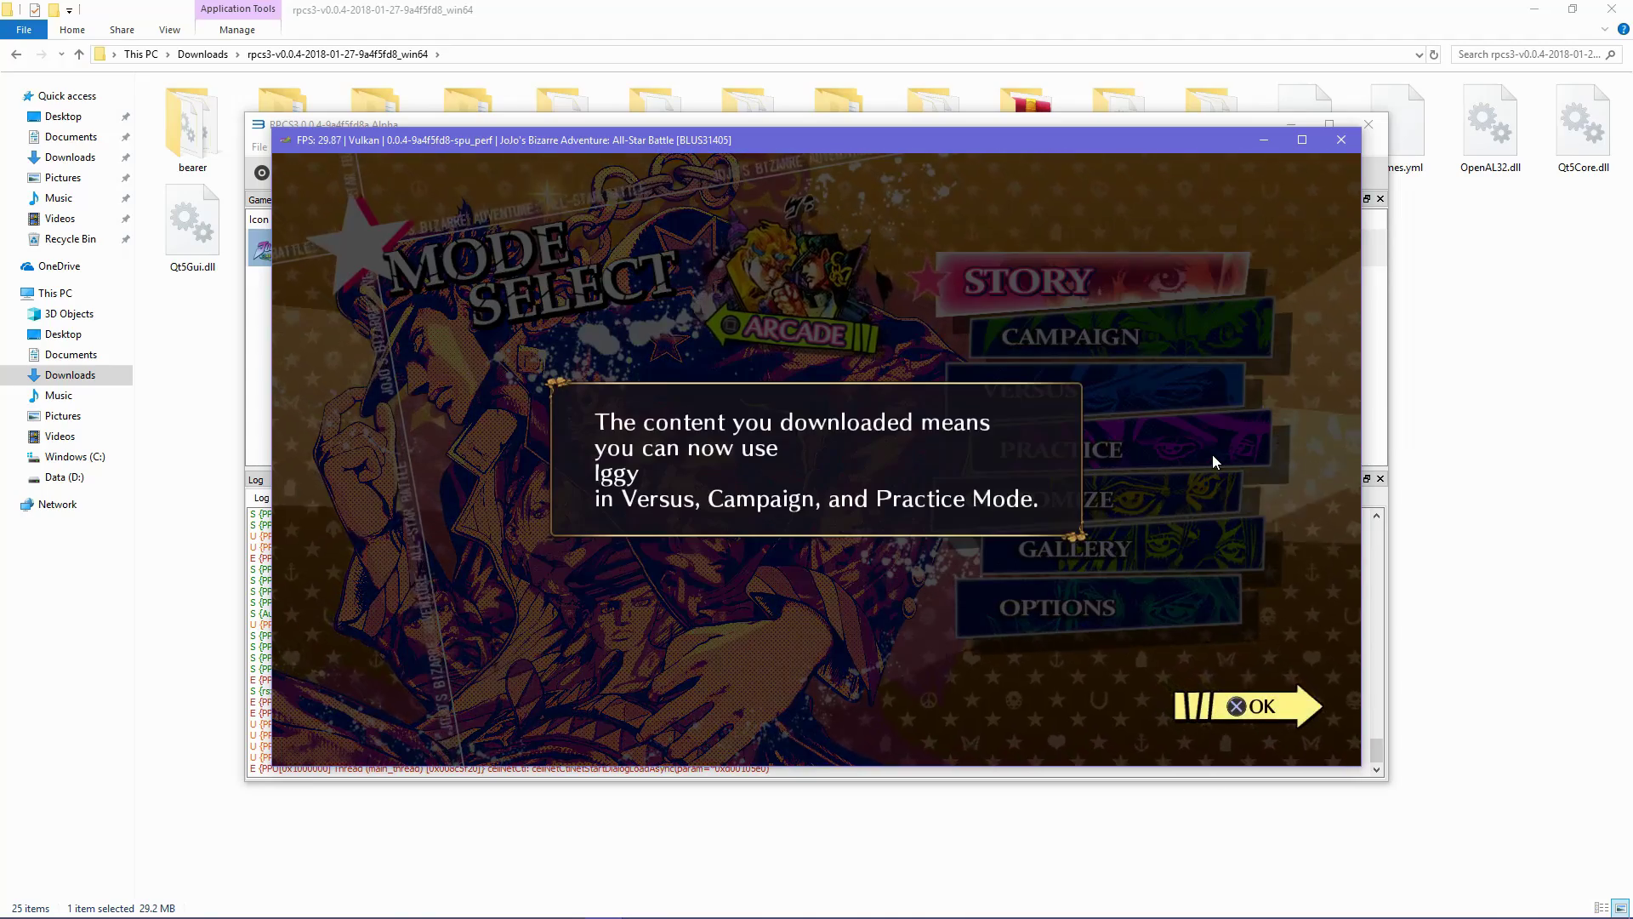
key(x)
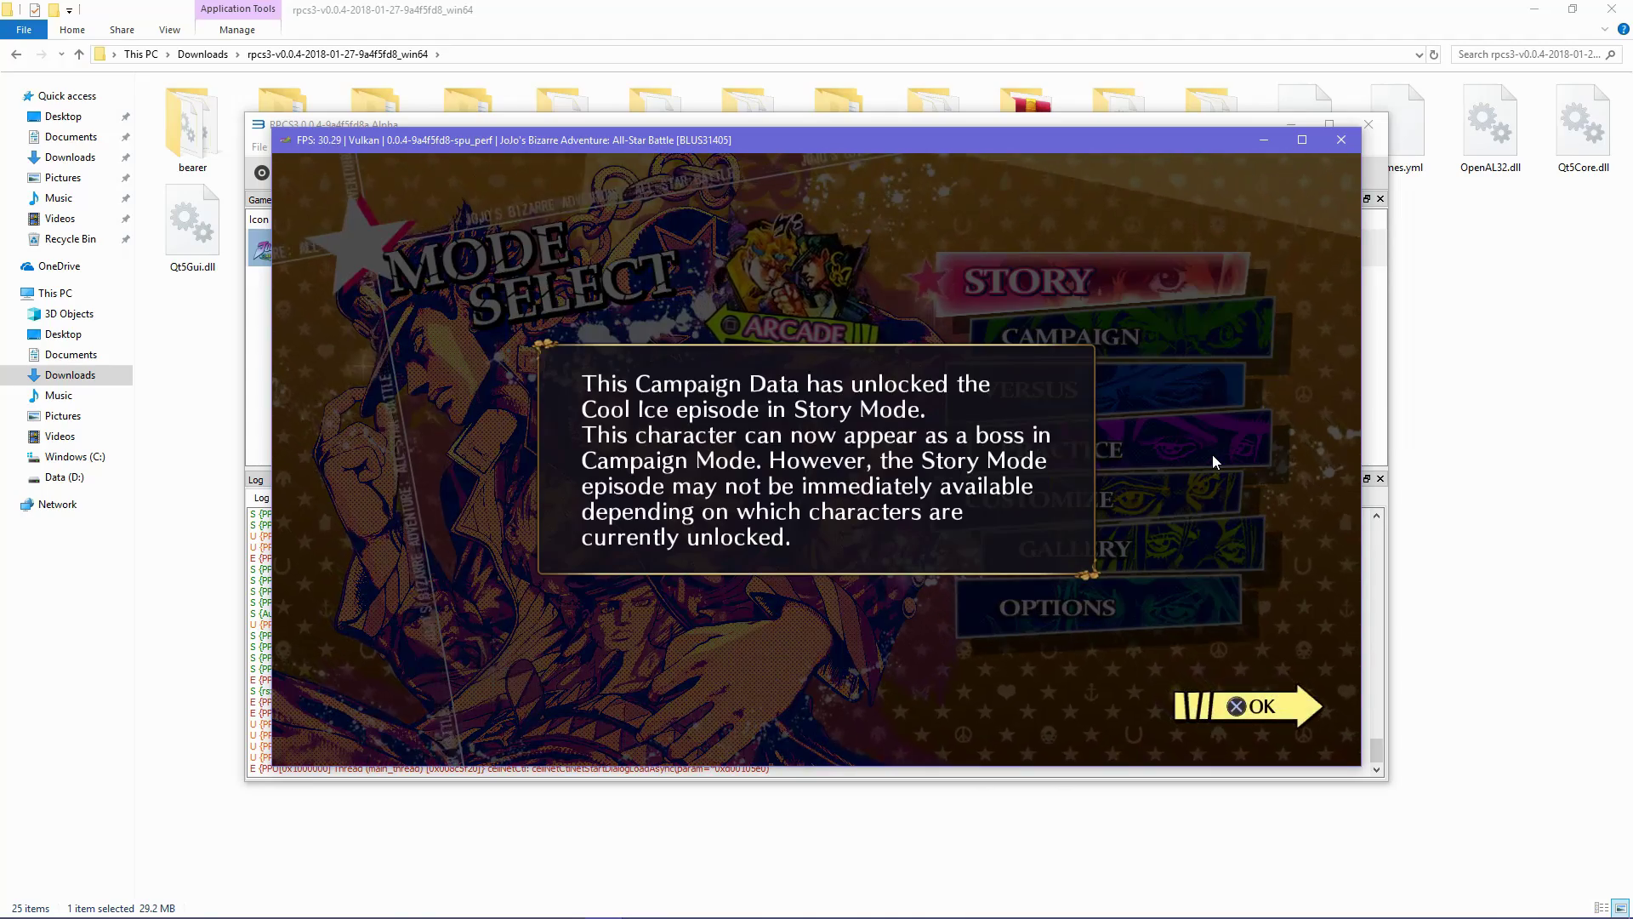
key(x)
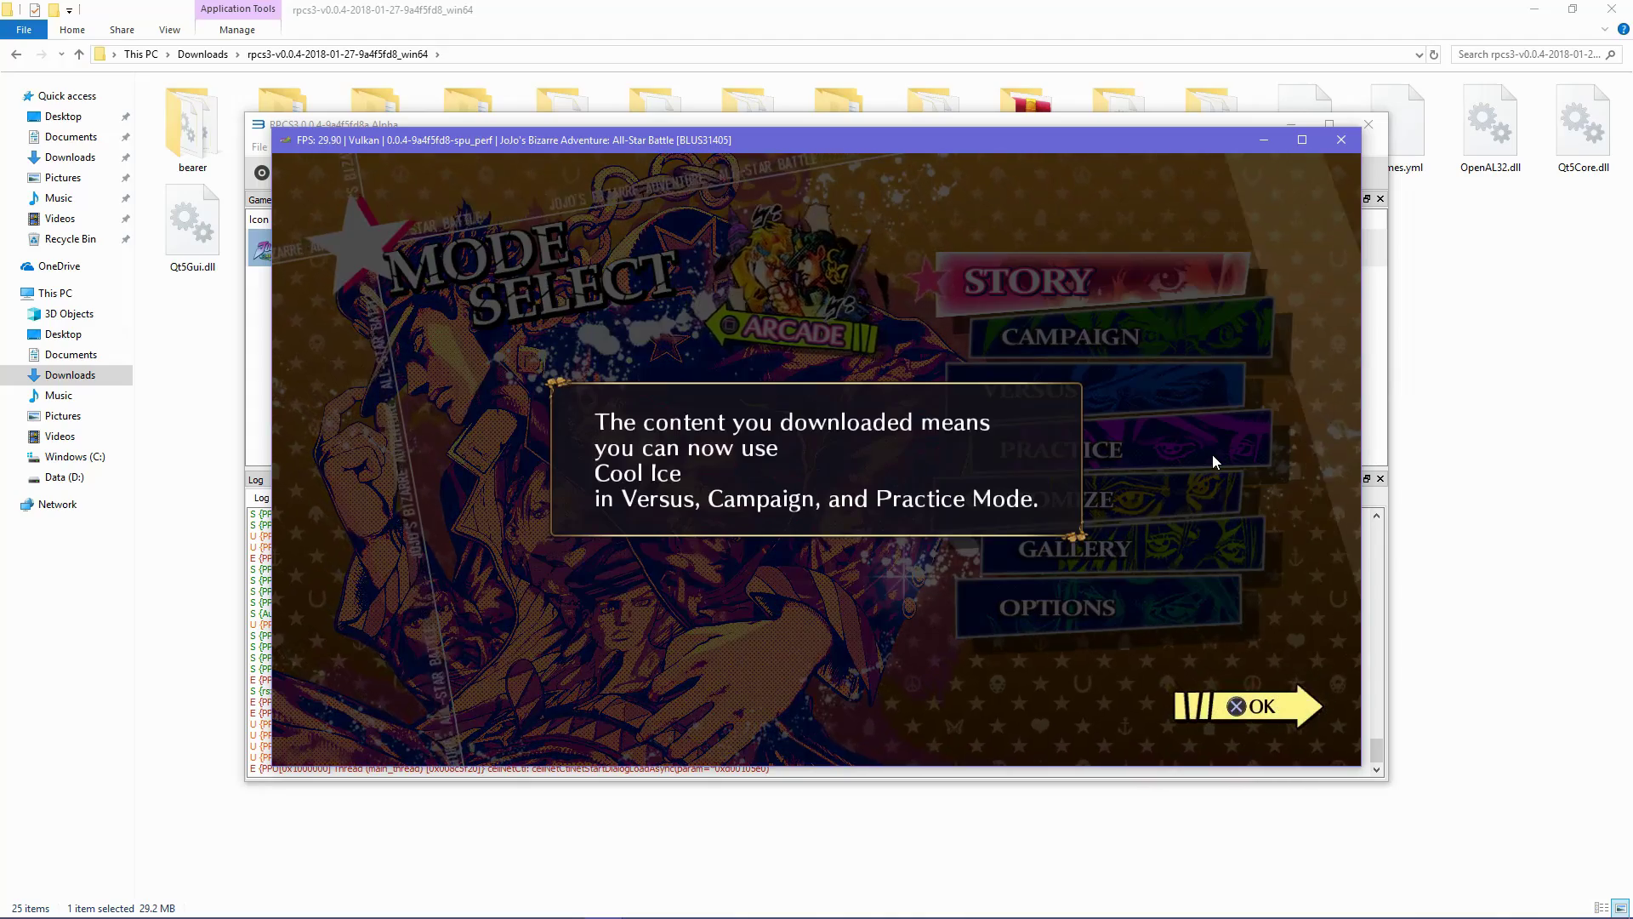
key(x)
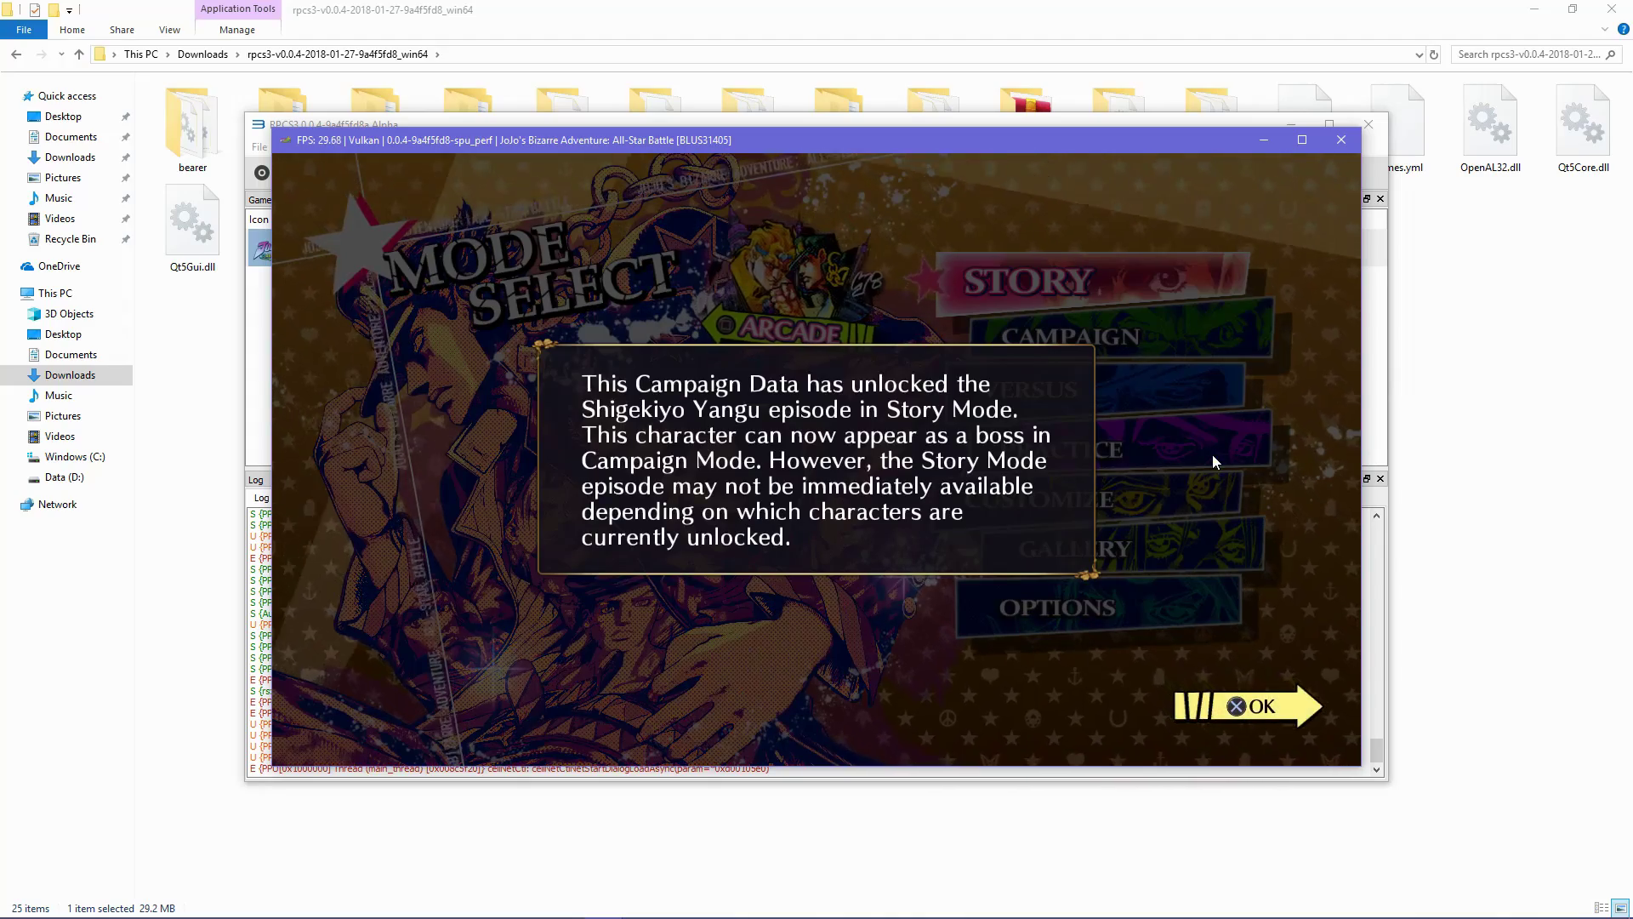
key(x)
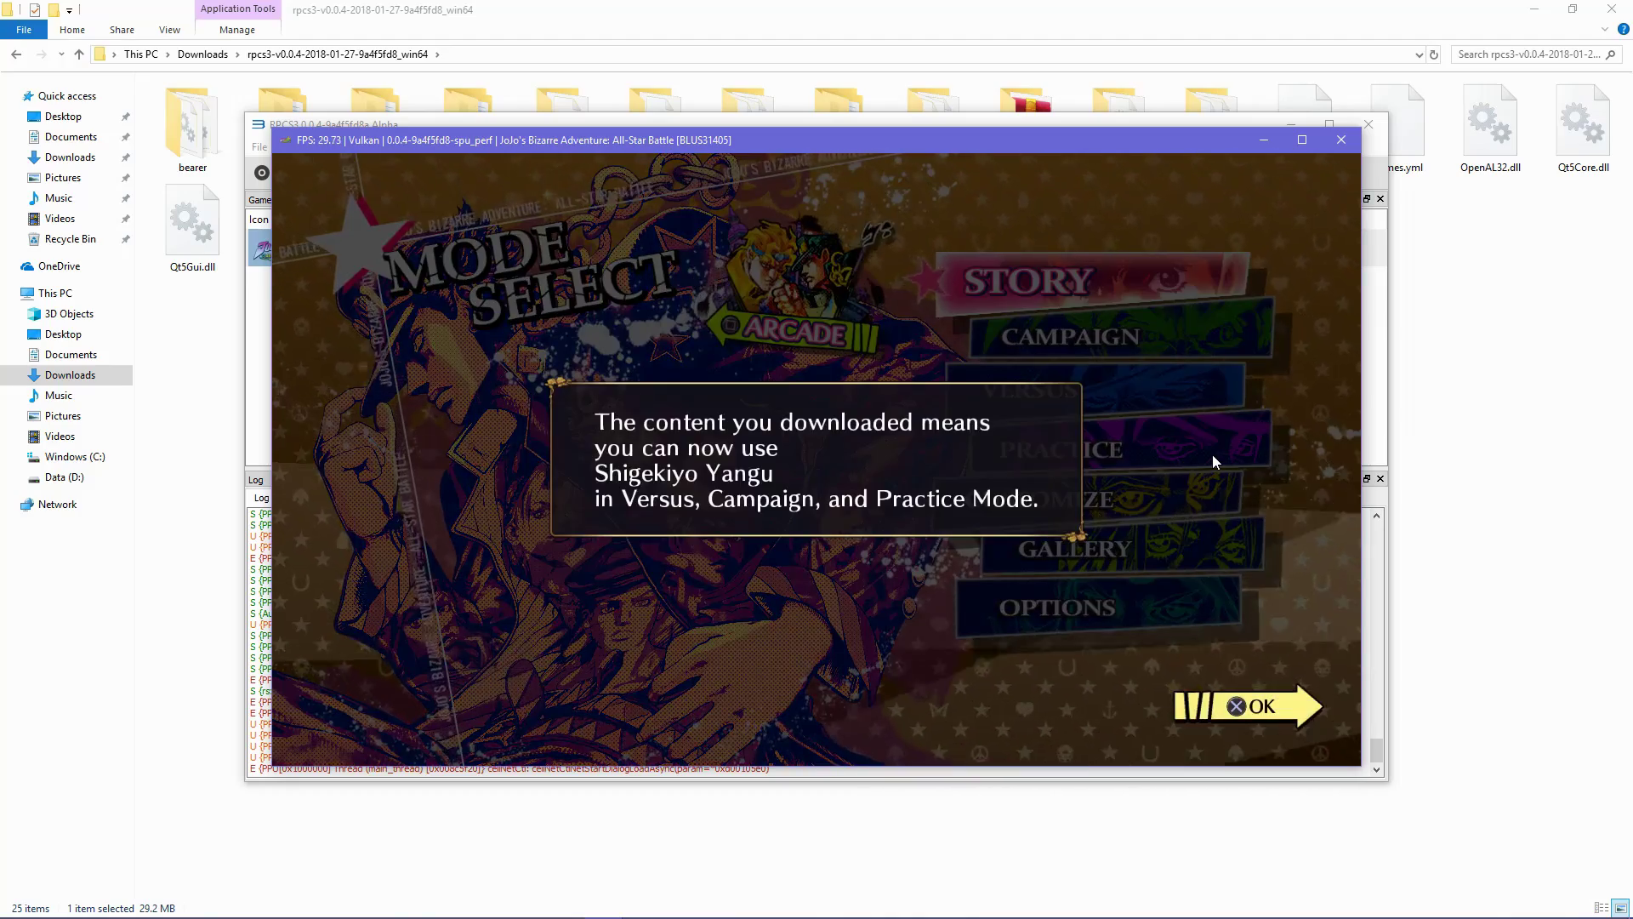
key(x)
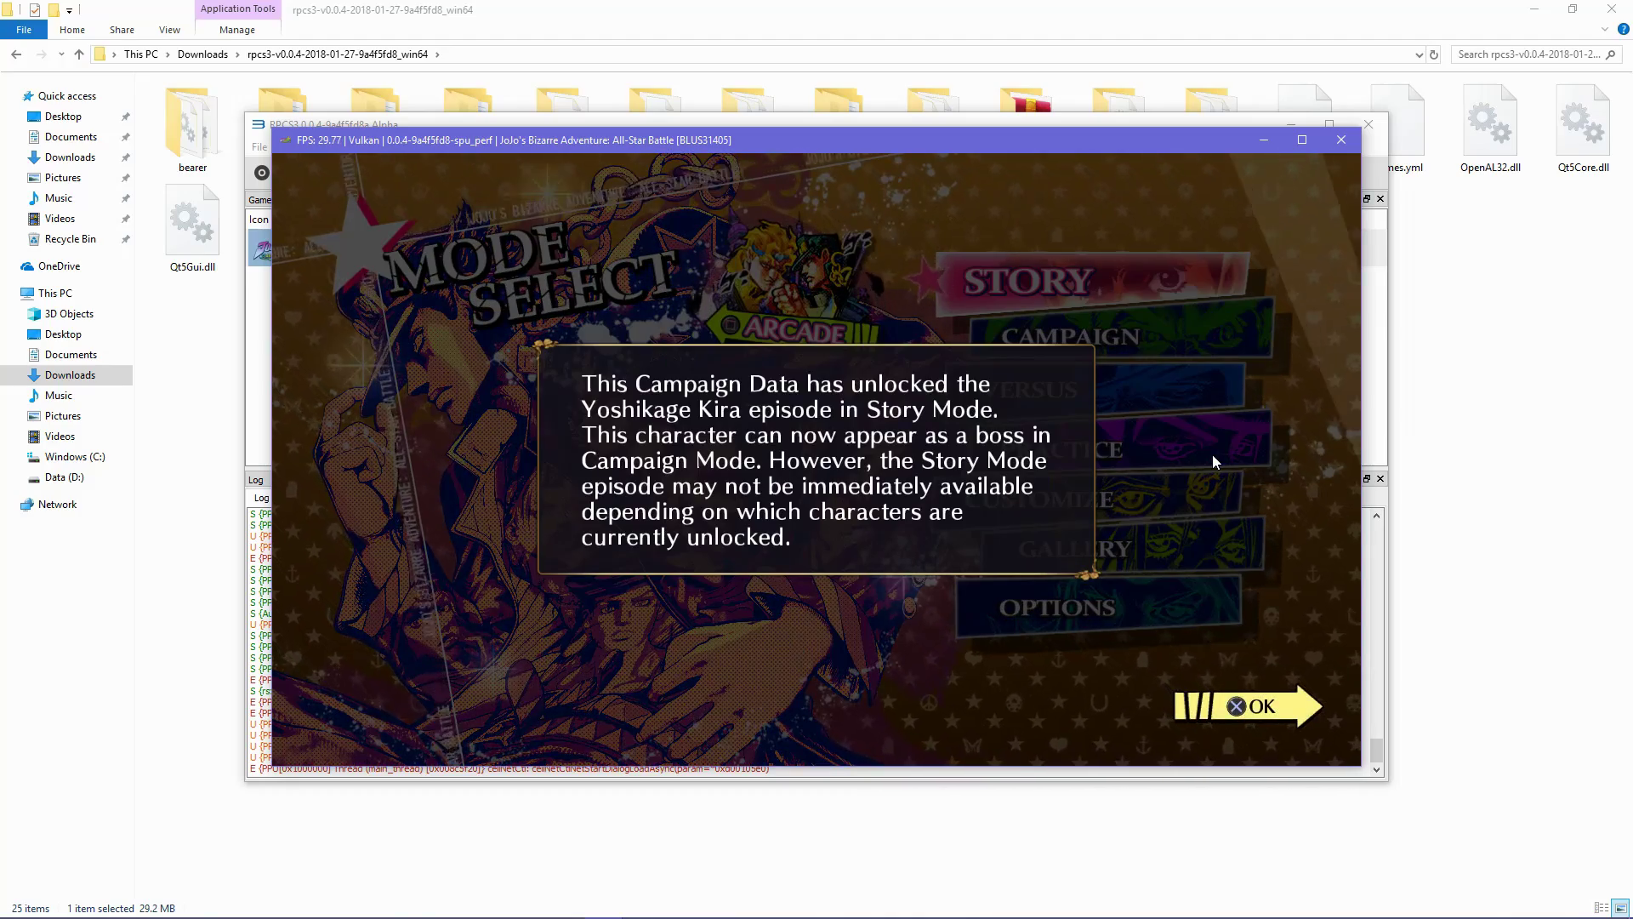
key(x)
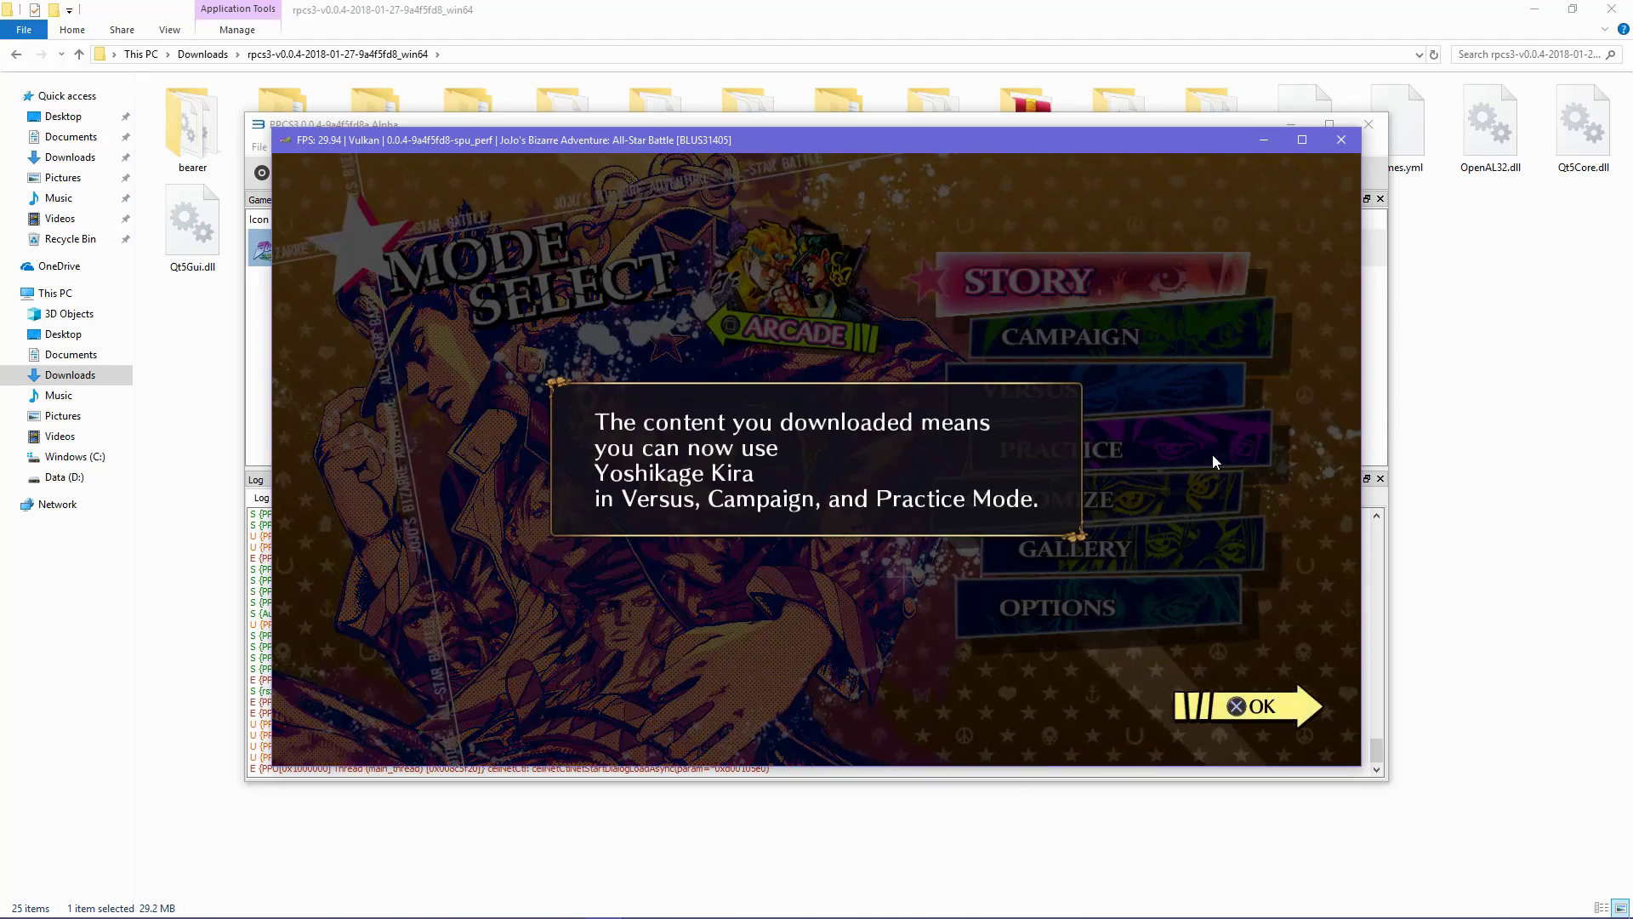
key(x)
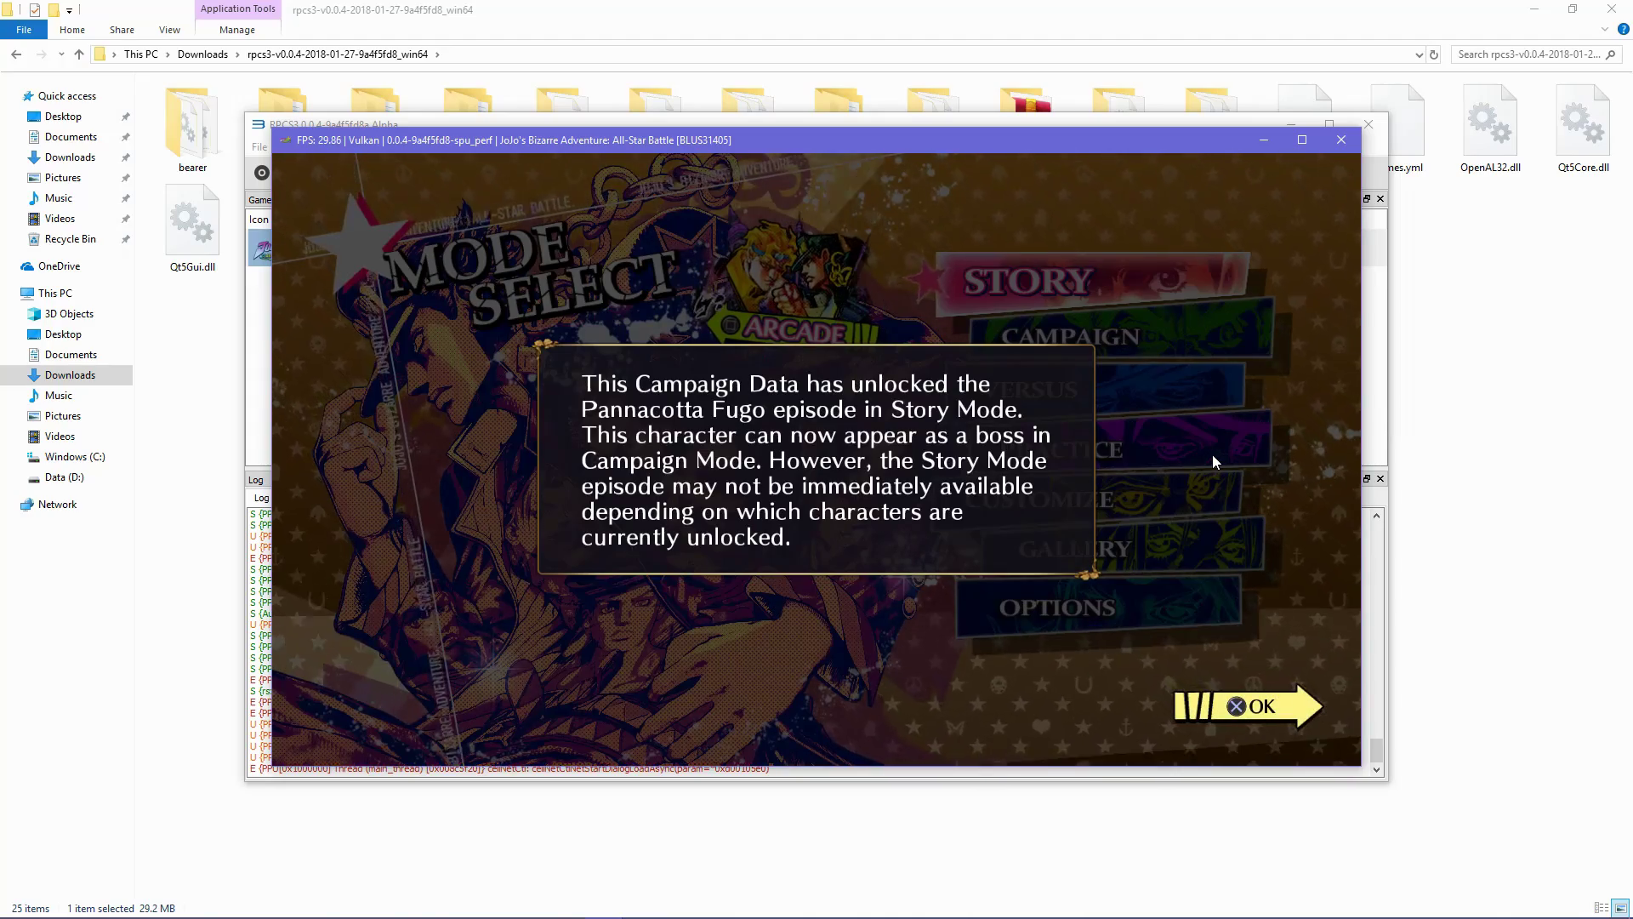
key(x)
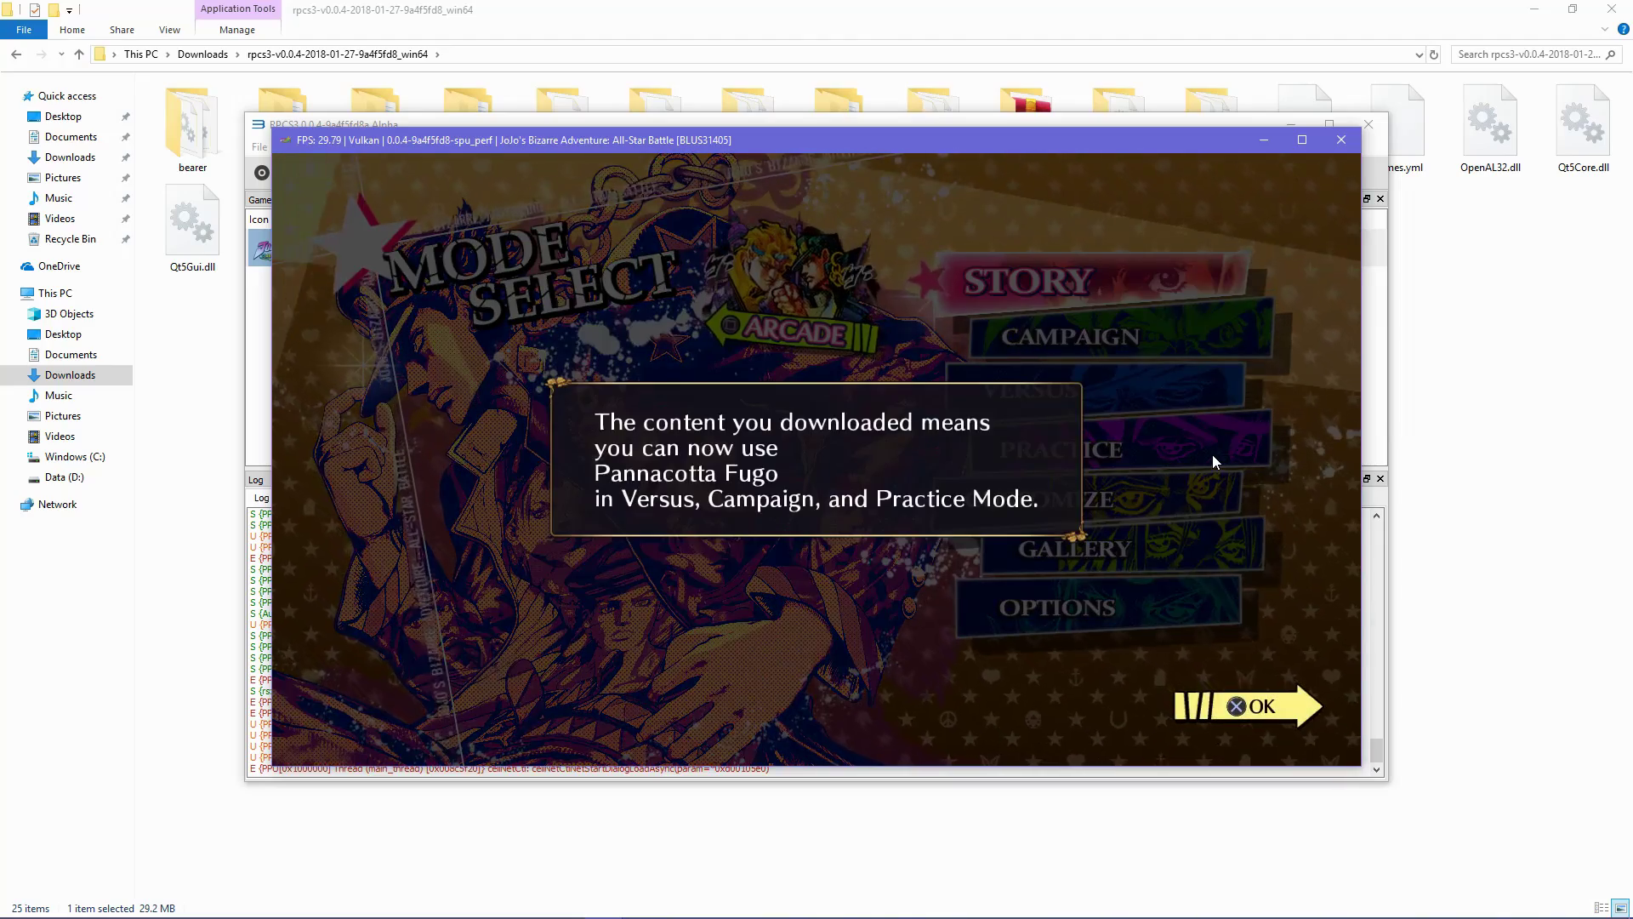
key(x)
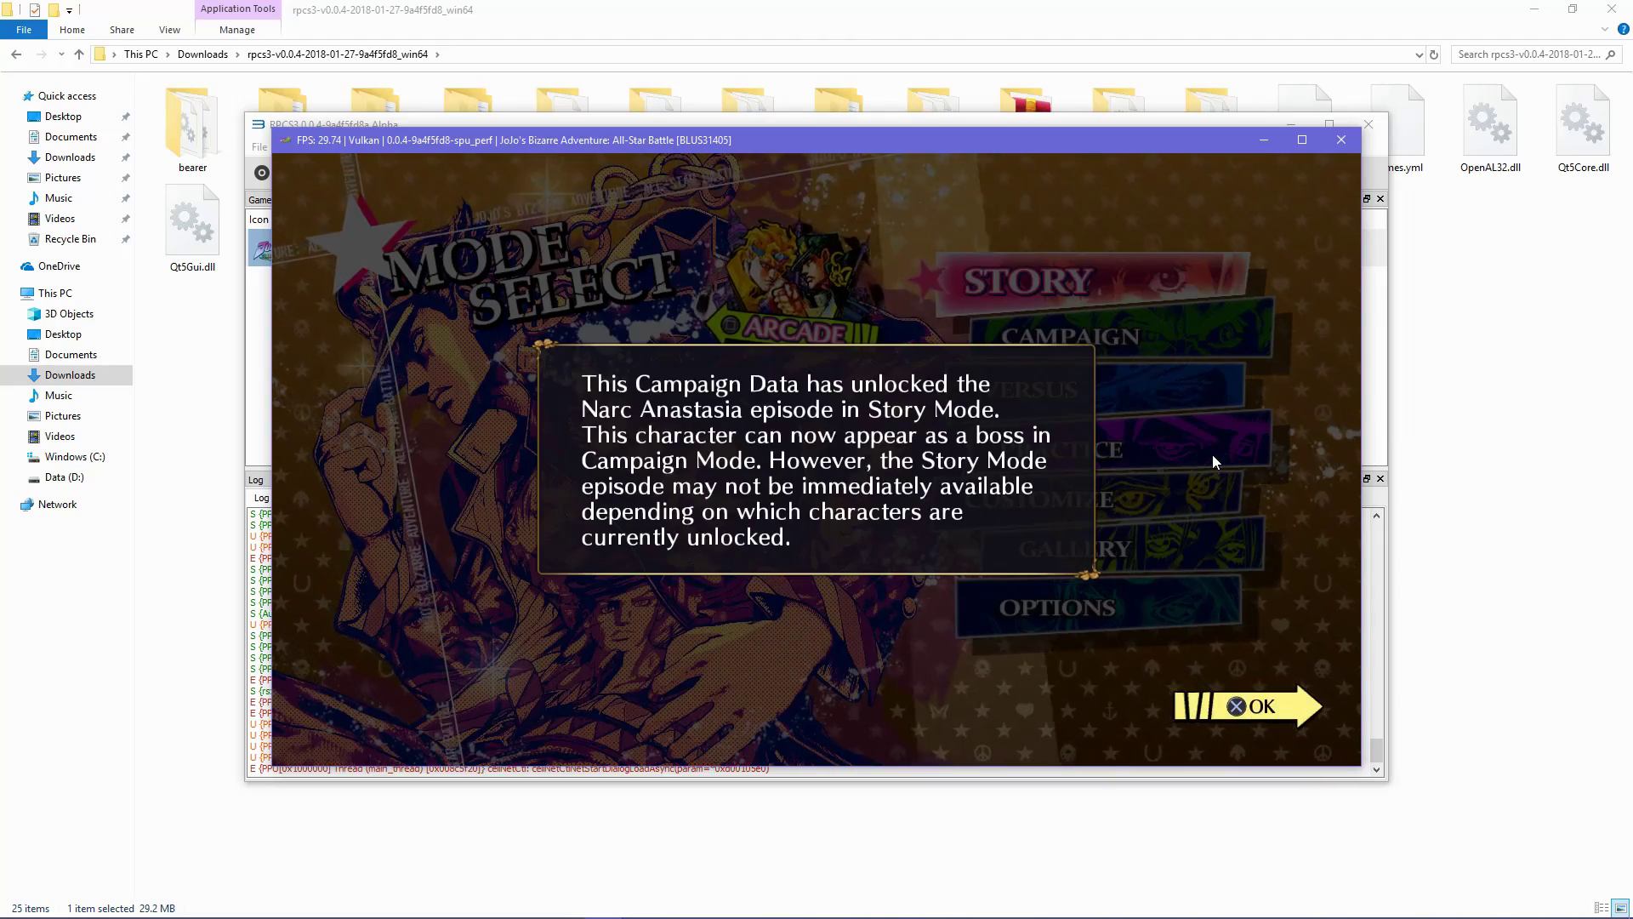
key(x)
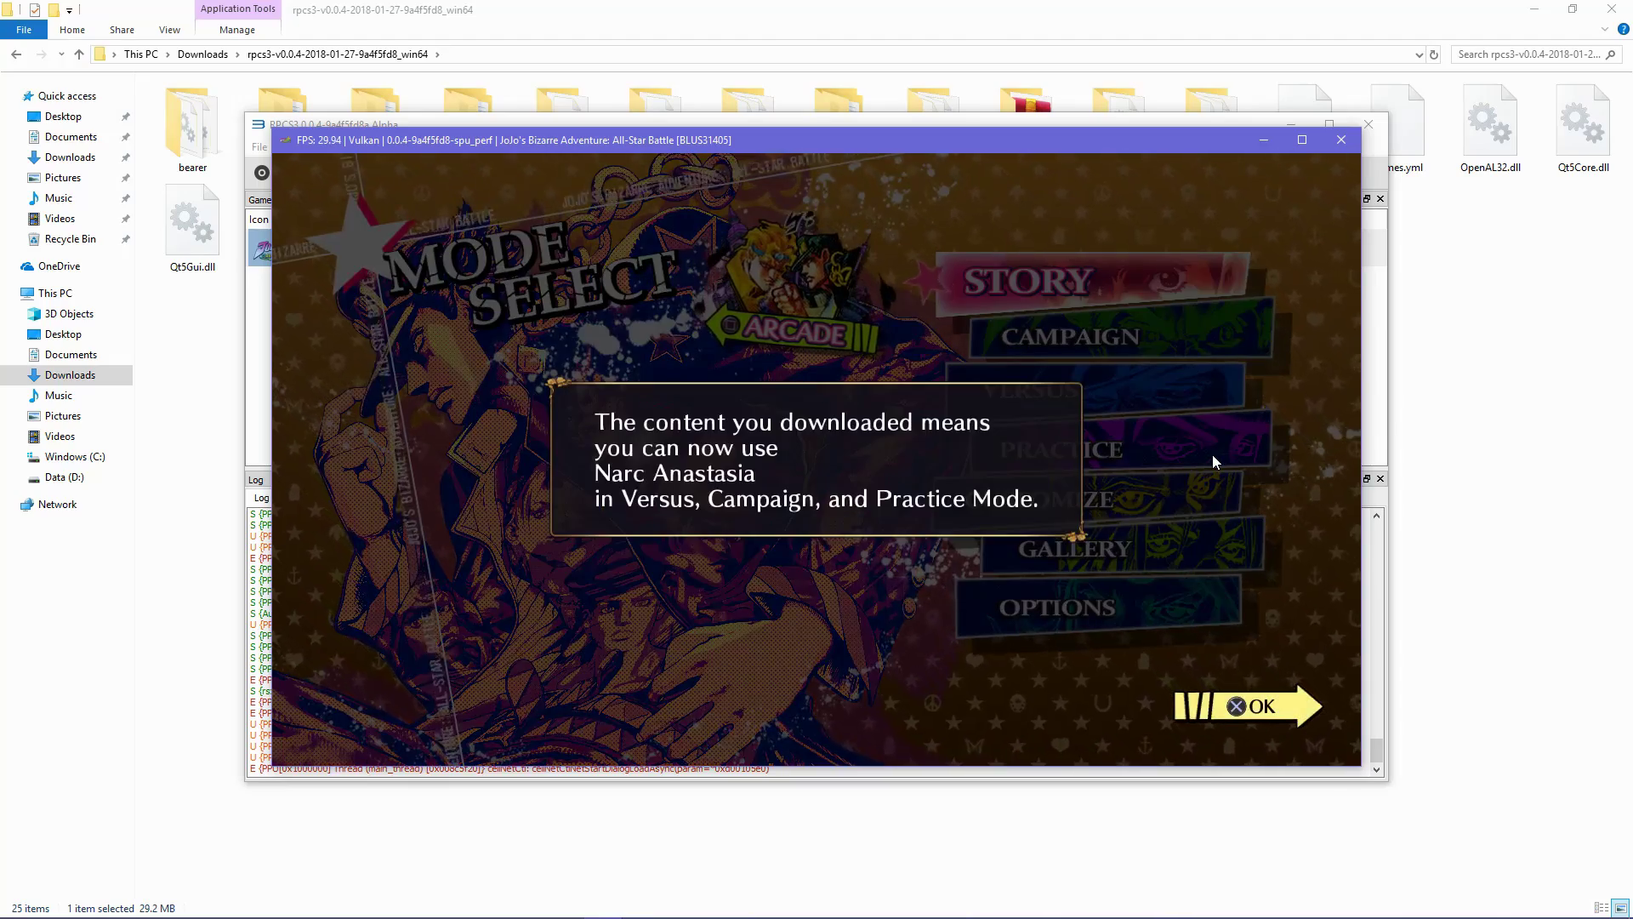
key(x)
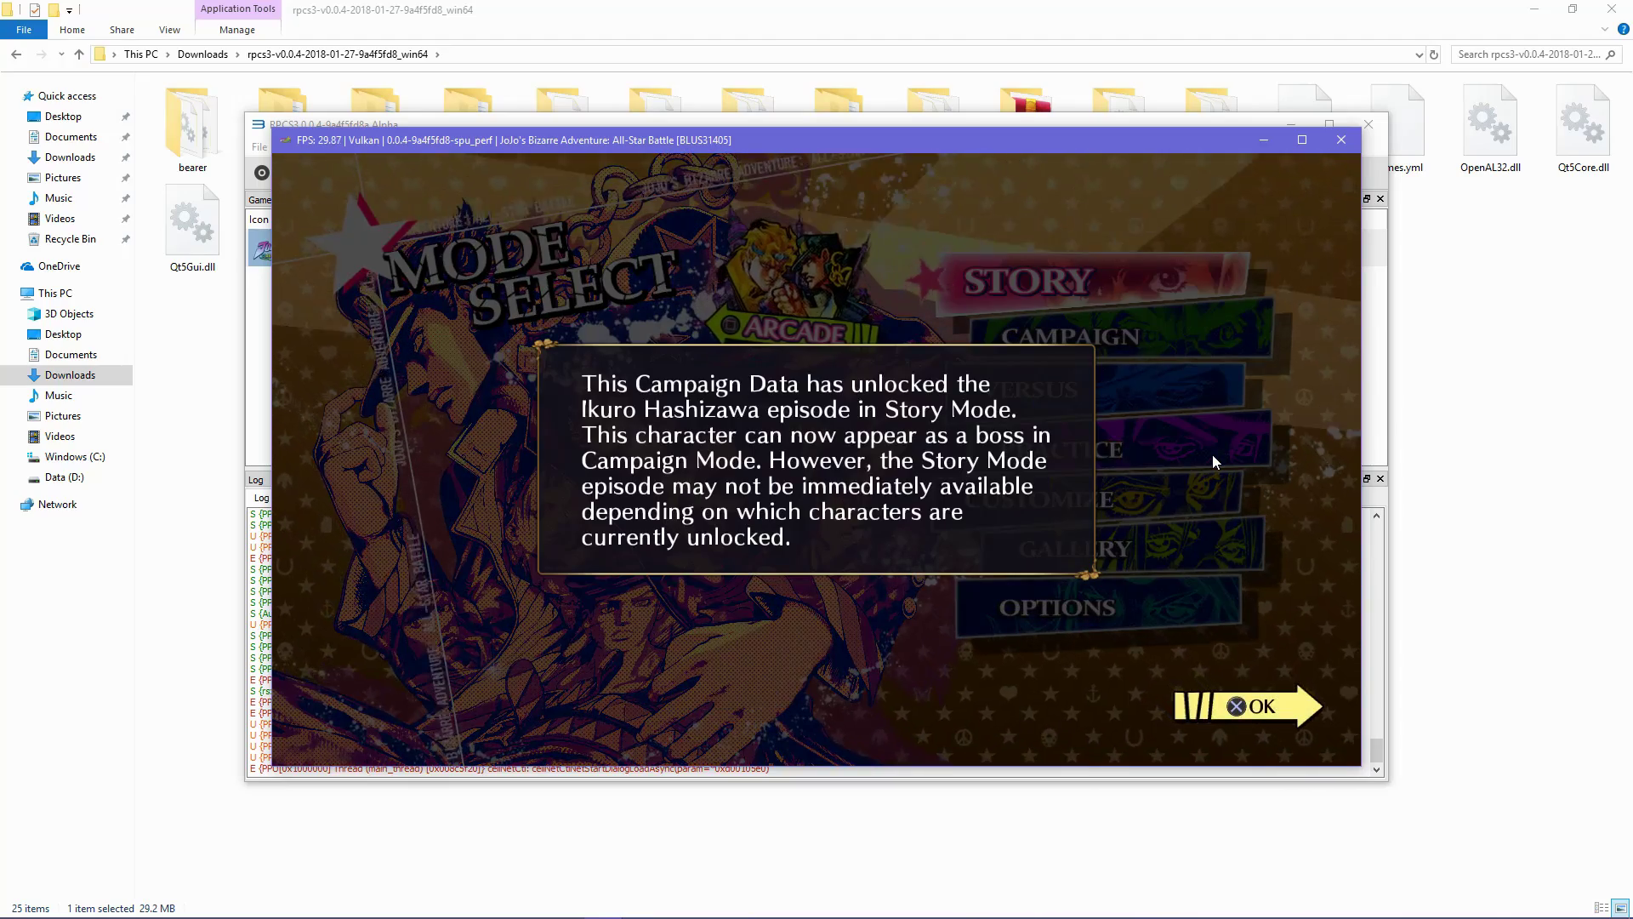
key(x)
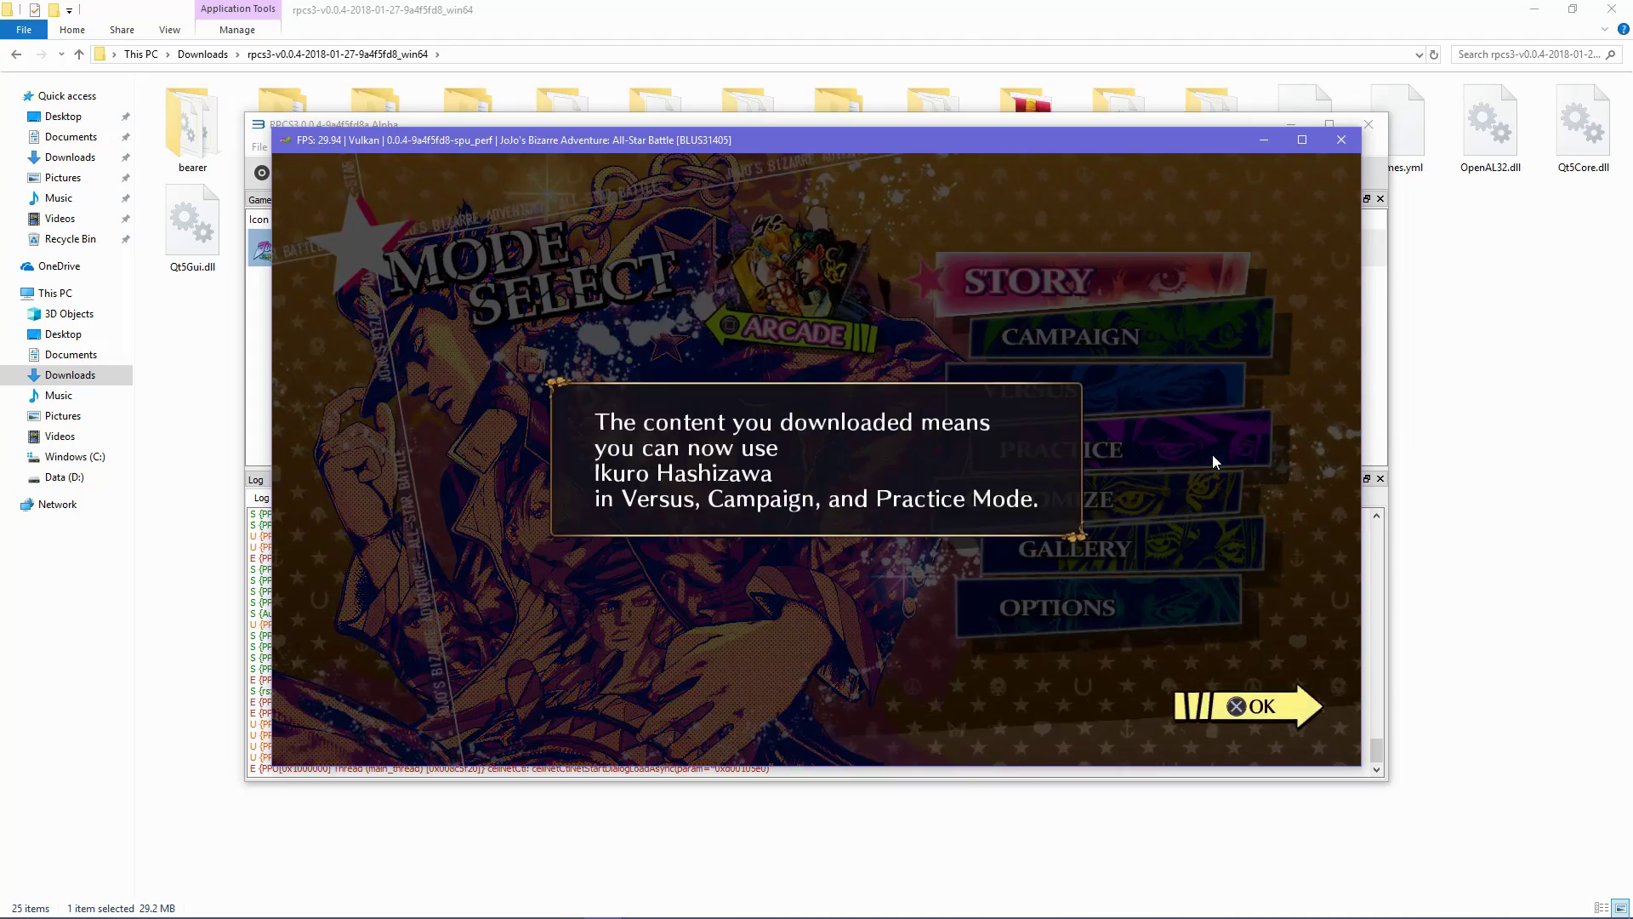
key(x)
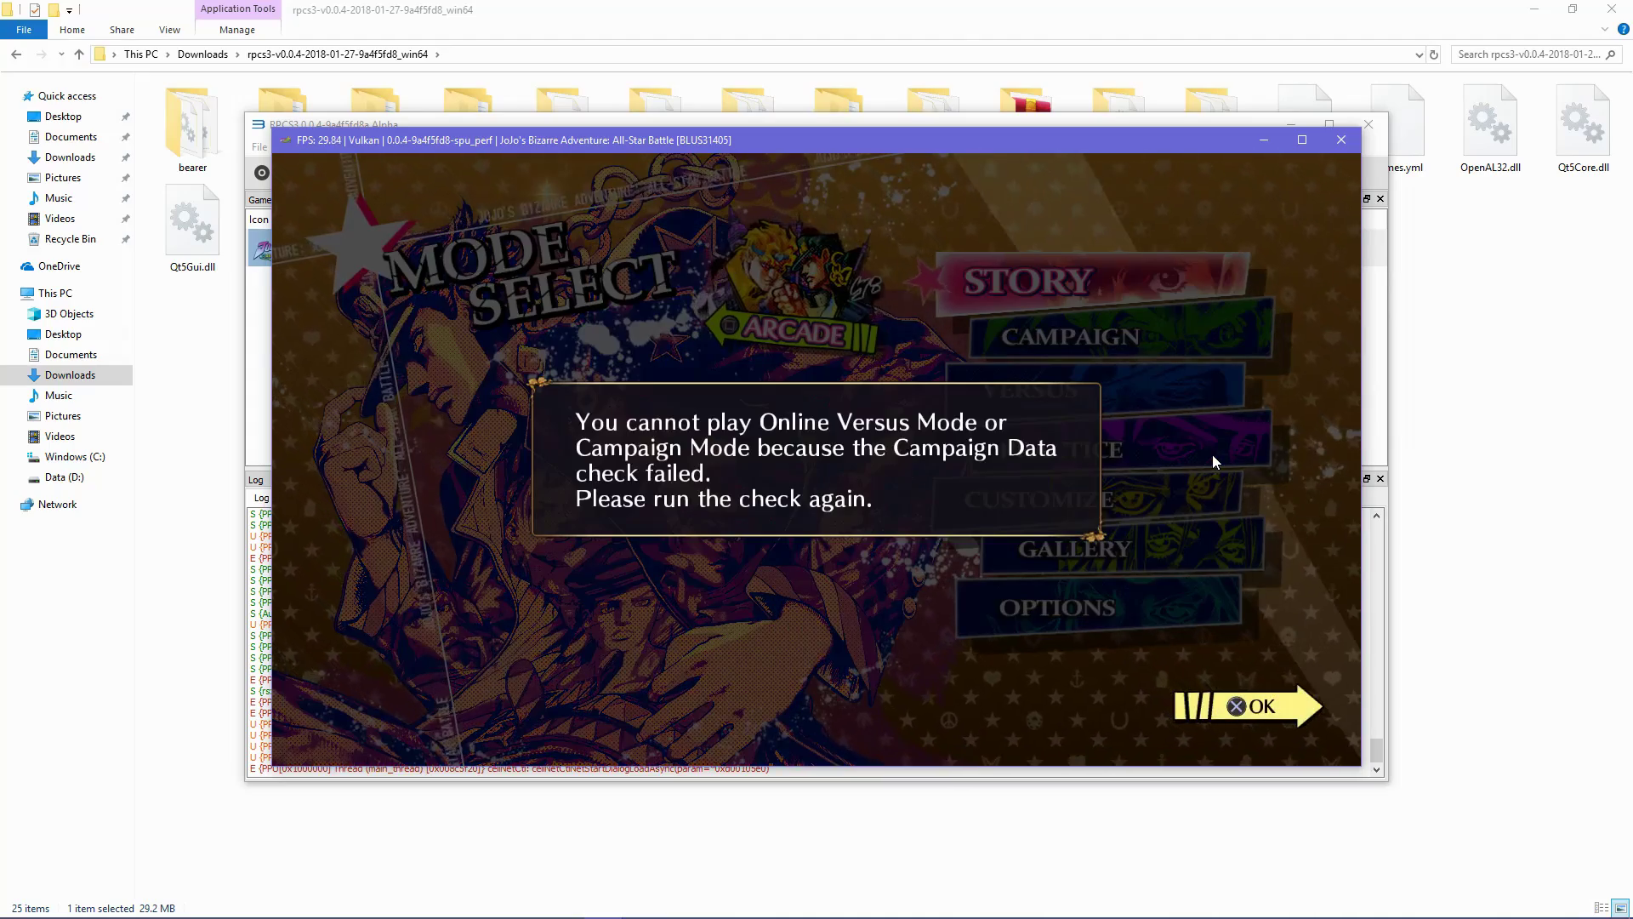
key(x)
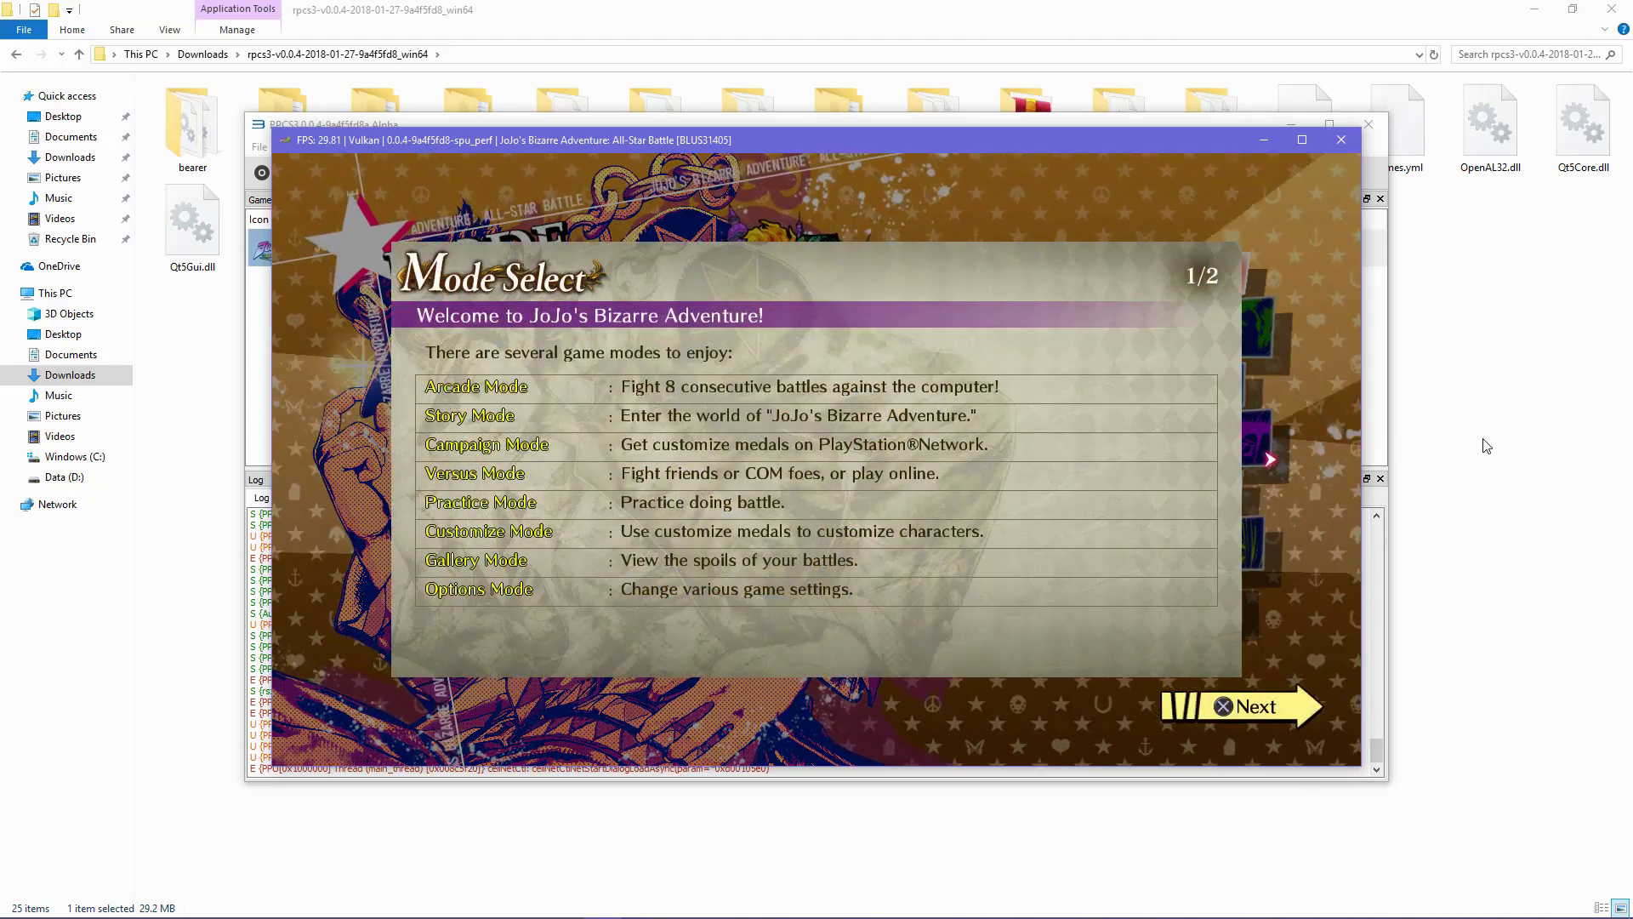
Step: Page through and dismiss the Mode Select guide, enter Practice Mode and close its introductory guide
key(x)
key(x)
key(Down)
key(Down)
key(Down)
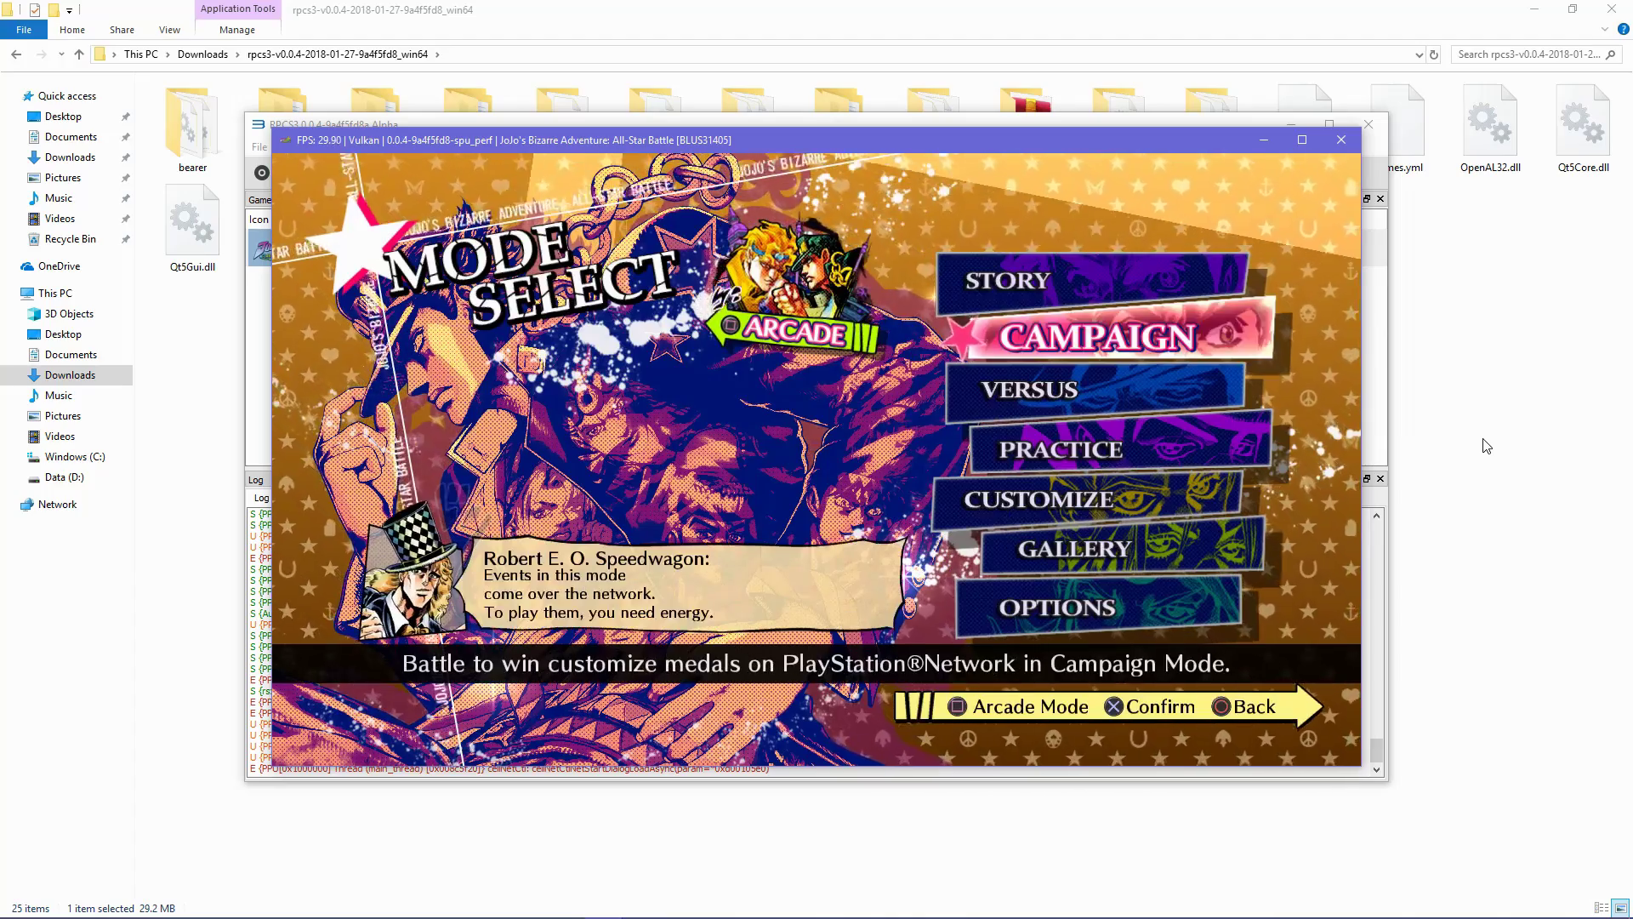
key(x)
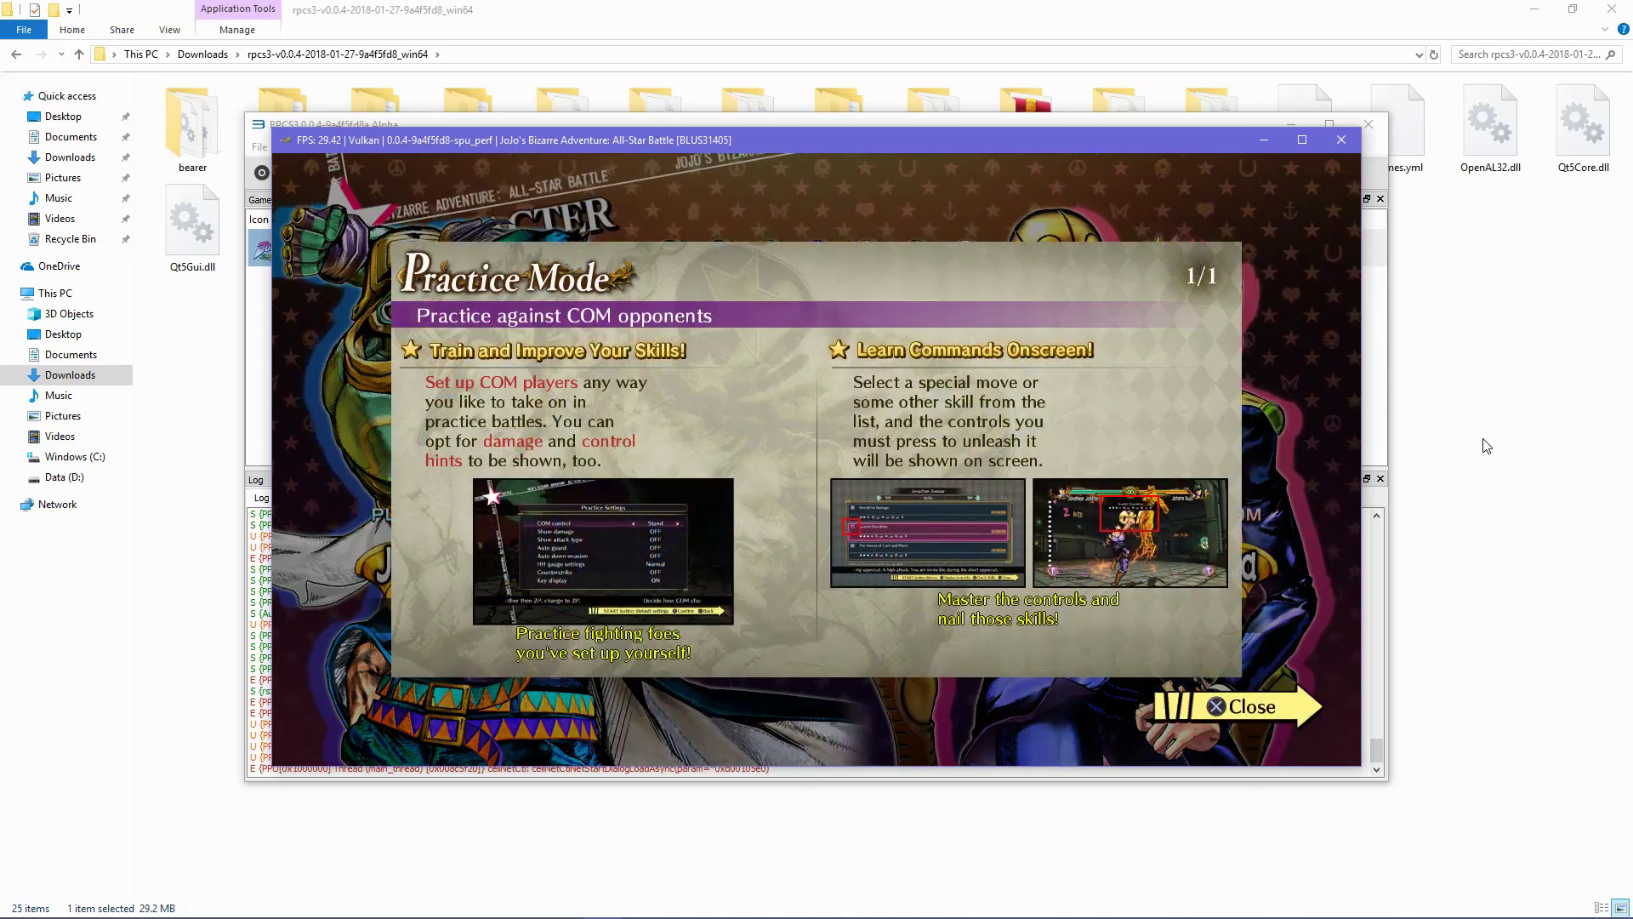
key(x)
Step: Browse the DLC characters on the Character Select roster and choose Pannacotta Fugo as Player 1
key(Left)
key(Down)
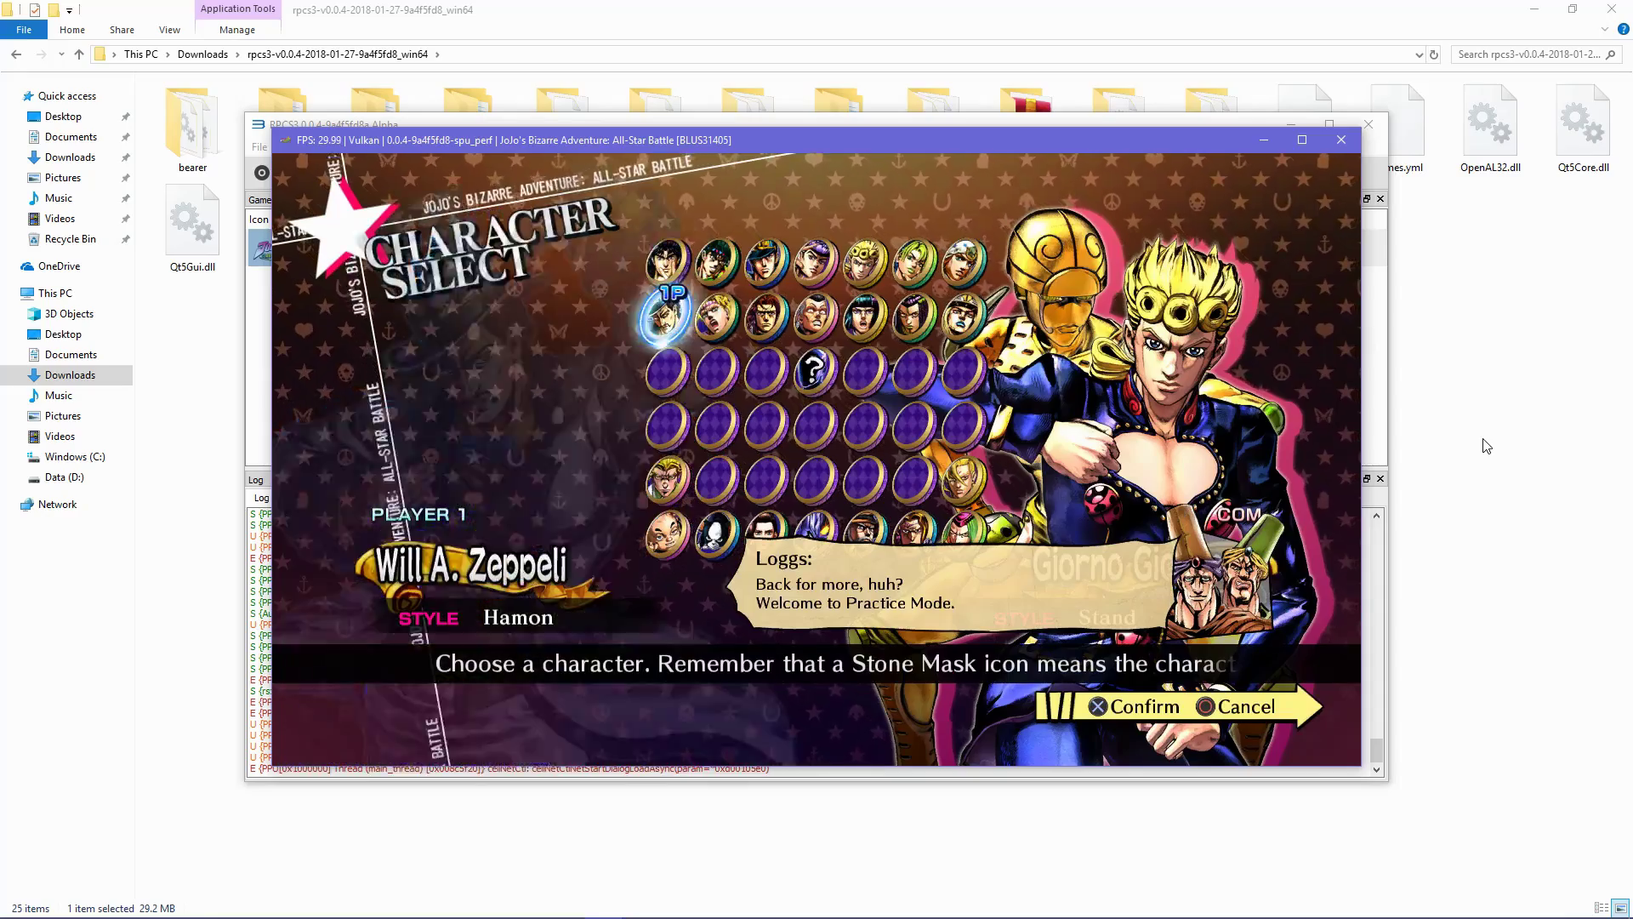
key(Down)
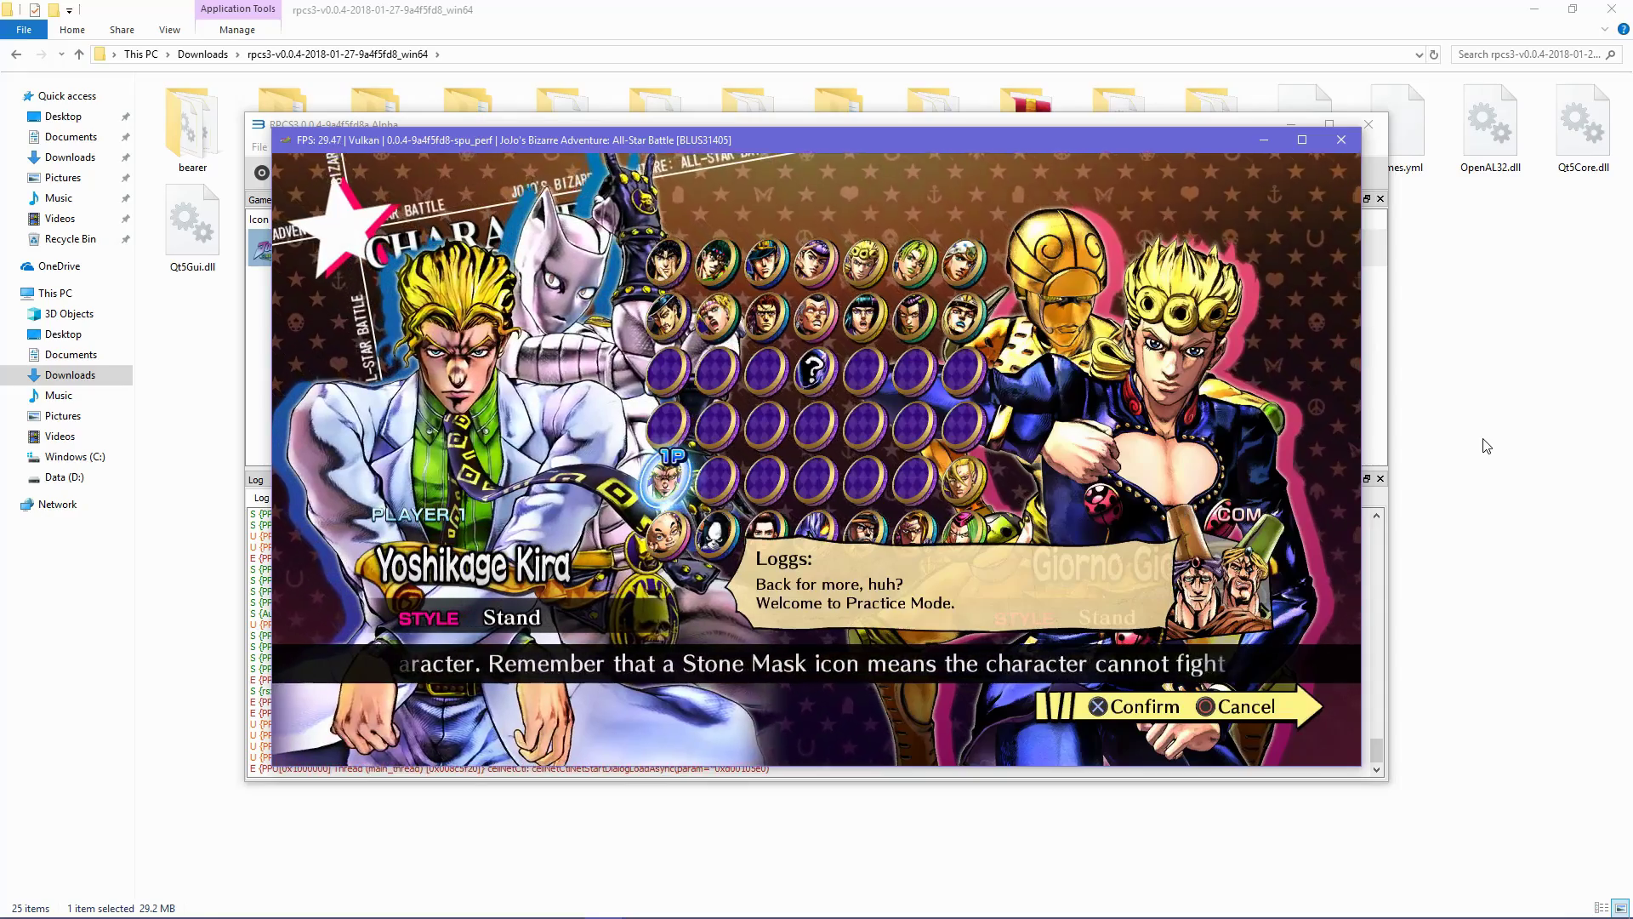
key(Down)
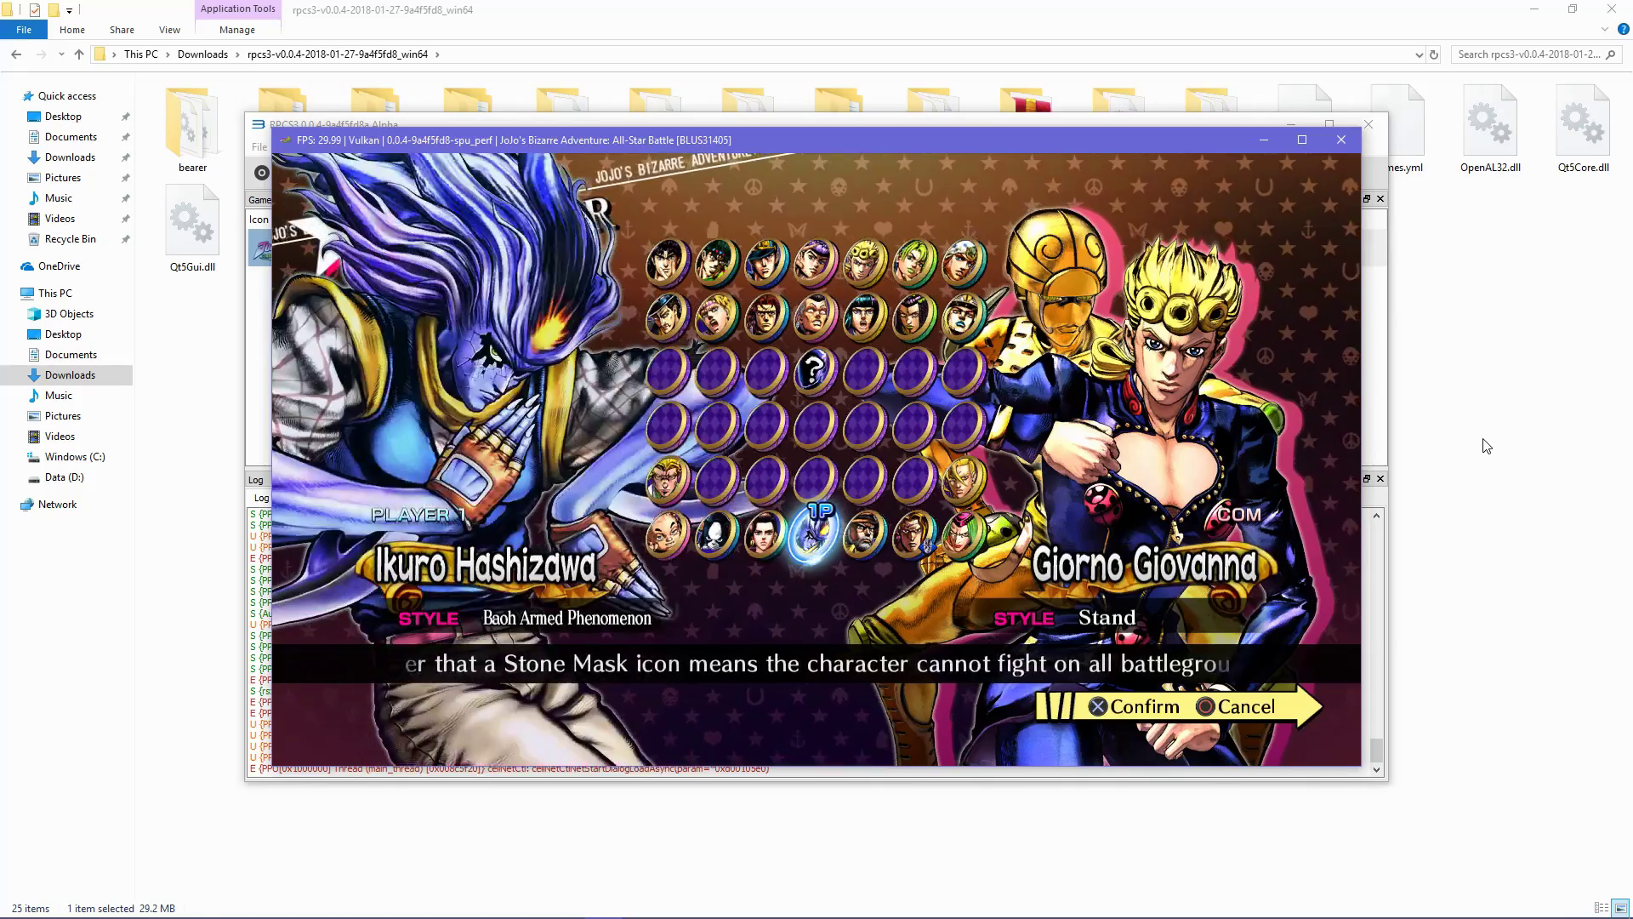
key(Right)
key(Right)
key(Right)
key(Left)
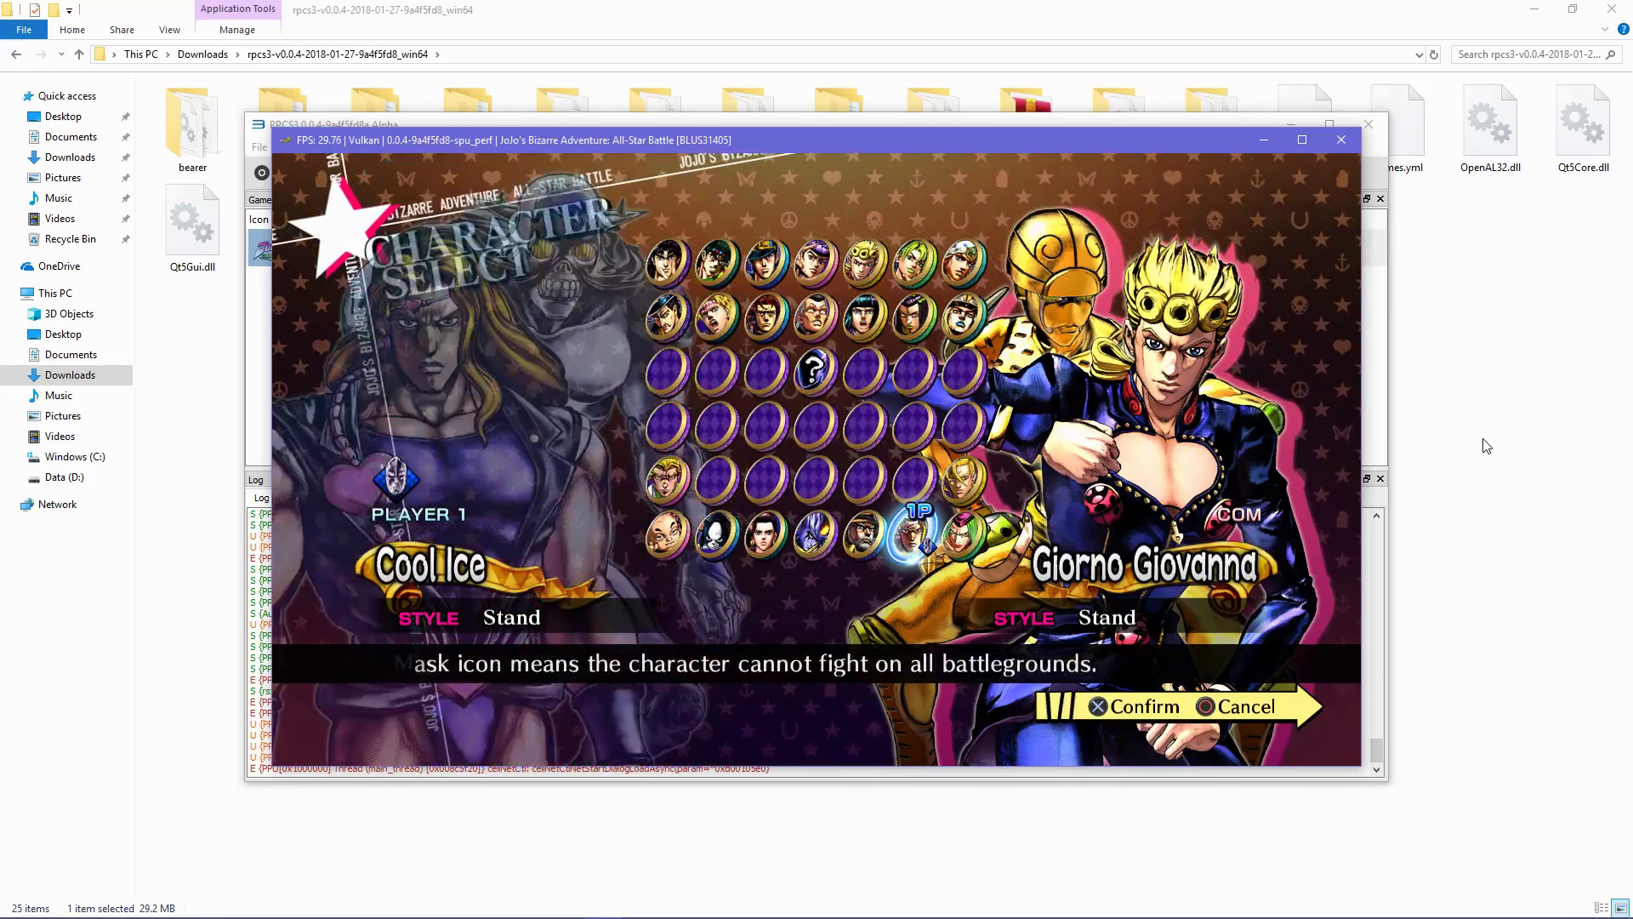
key(Right)
key(Up)
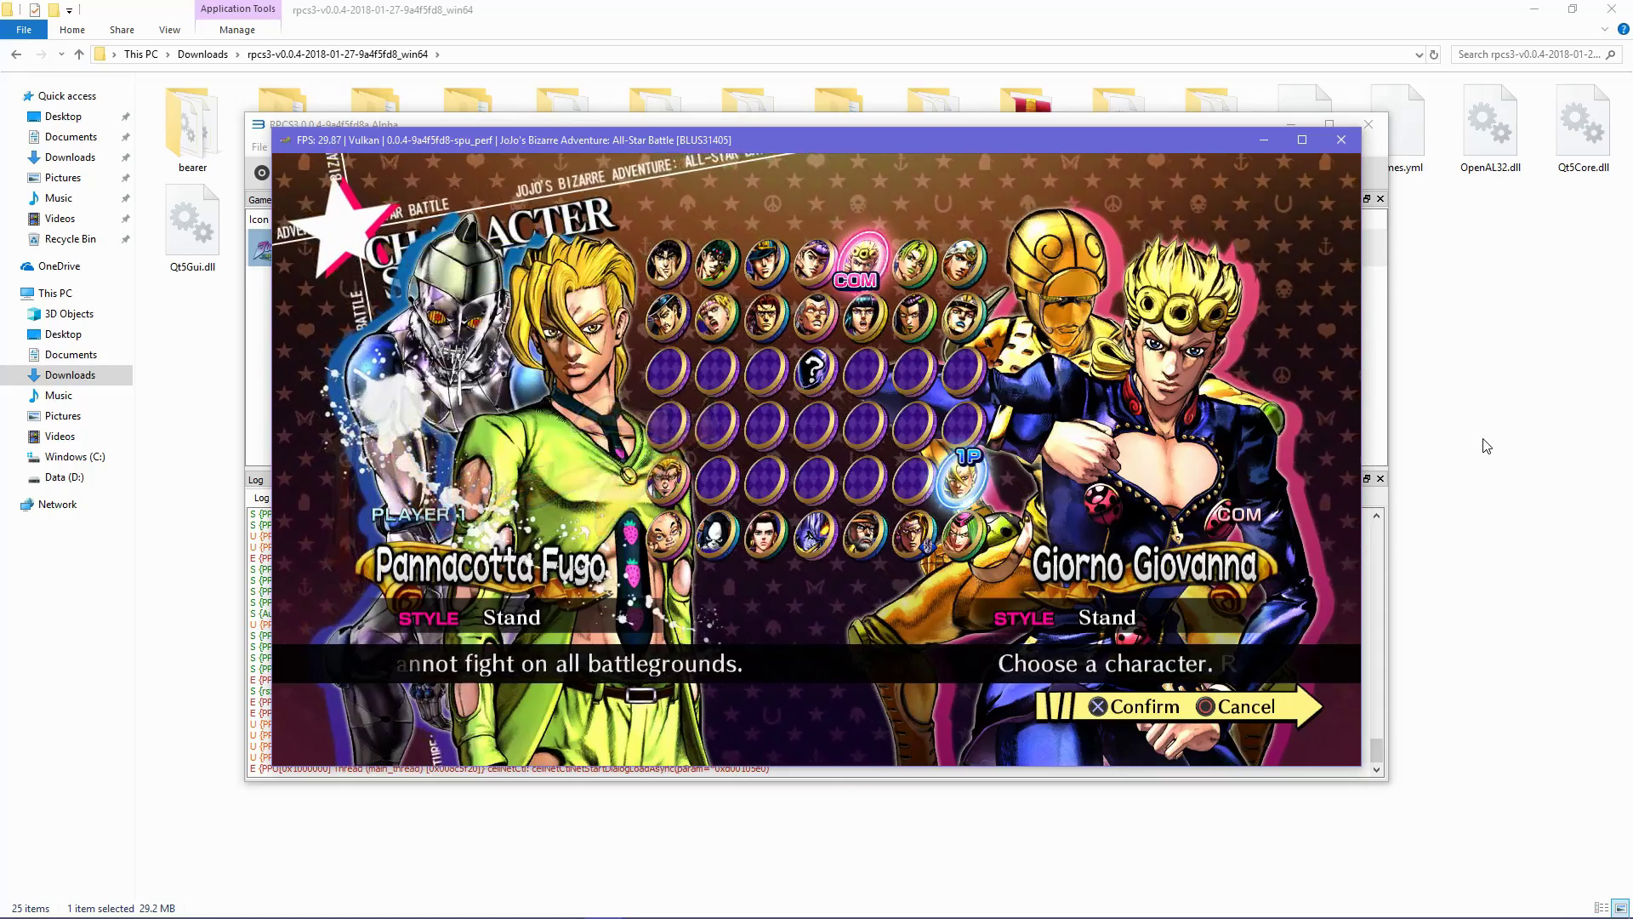
Step: Choose Cool Ice as the COM opponent and continue to Stage Select
key(Down)
key(Down)
key(Down)
key(Down)
key(Down)
key(Right)
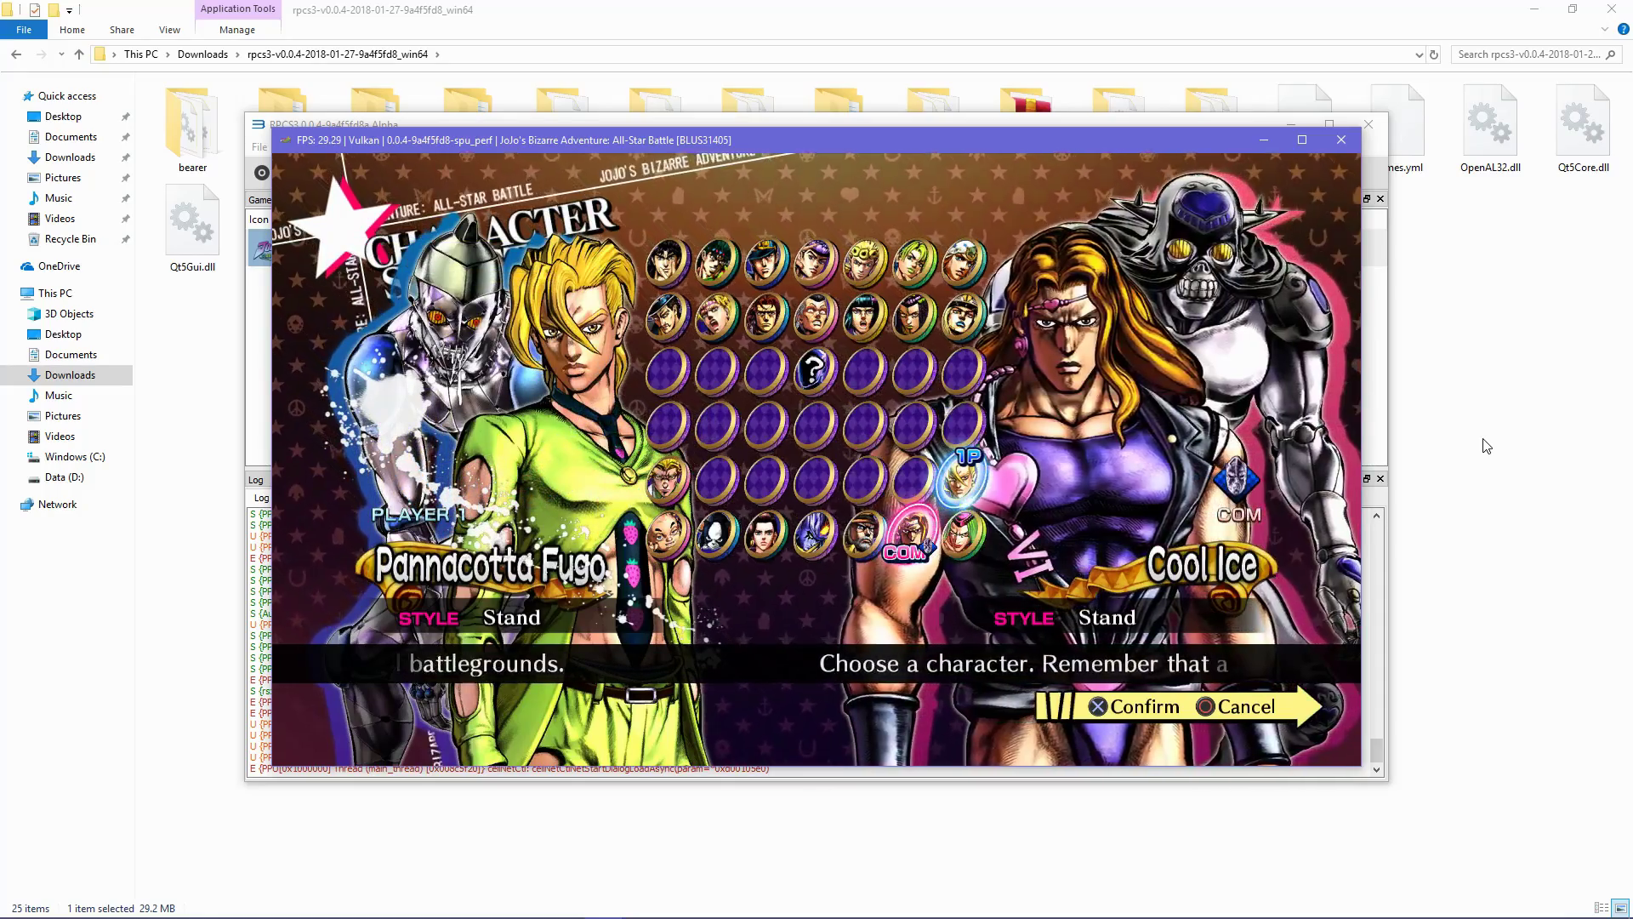
key(x)
key(x)
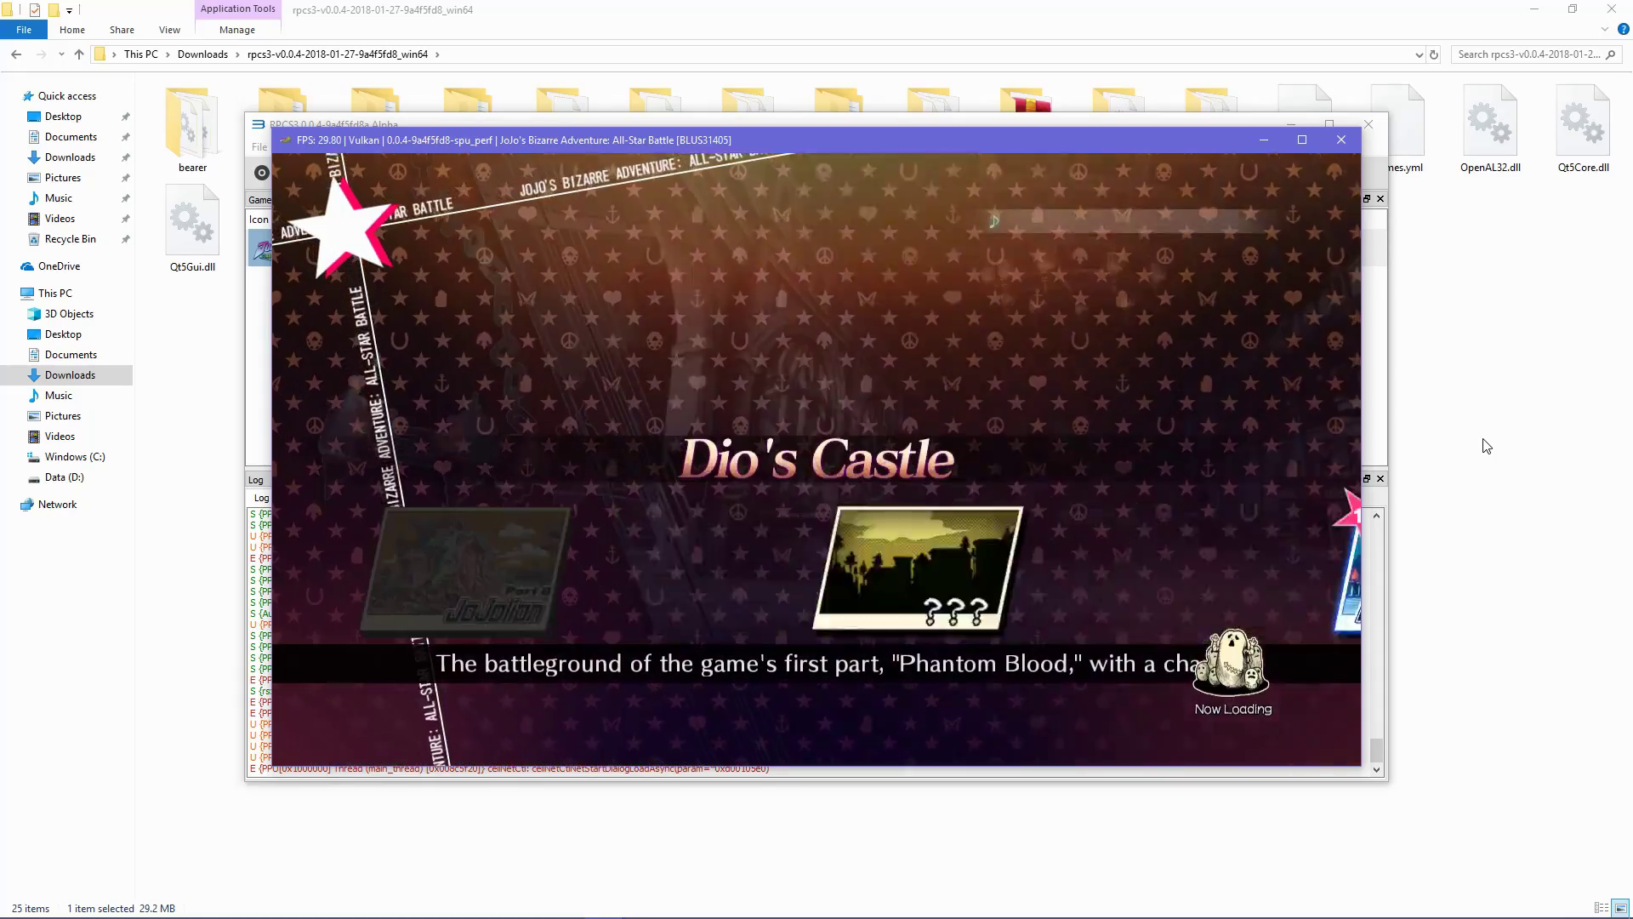
Step: Browse the battlegrounds on Stage Select and choose the Vento Aureo stage Rome for the practice battle
key(Left)
key(Left)
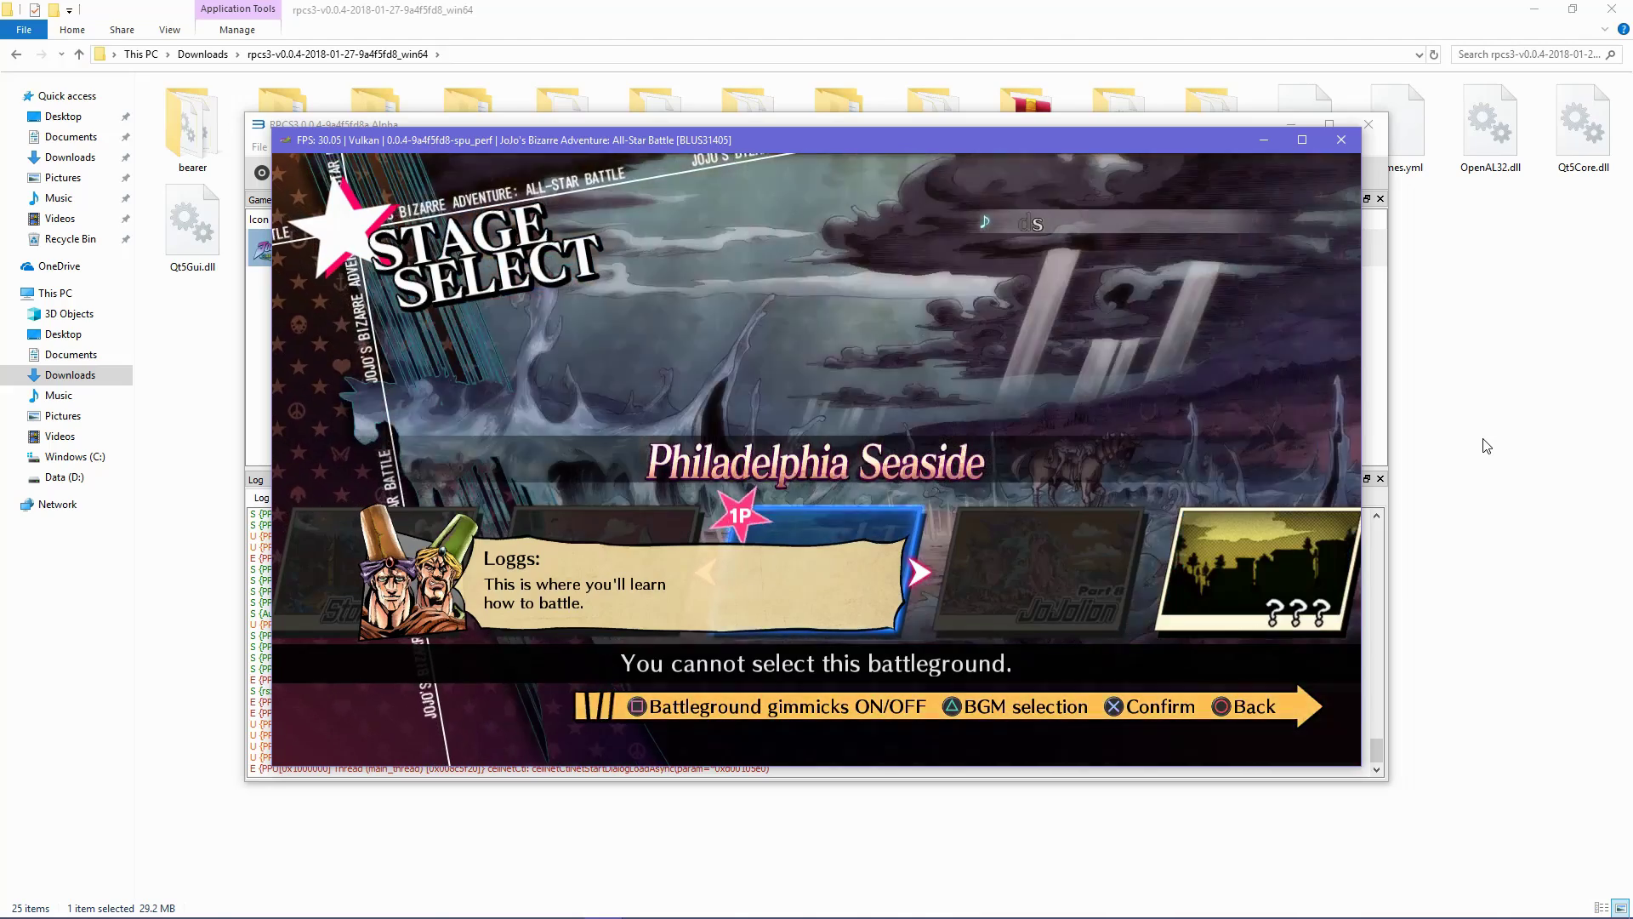
key(Right)
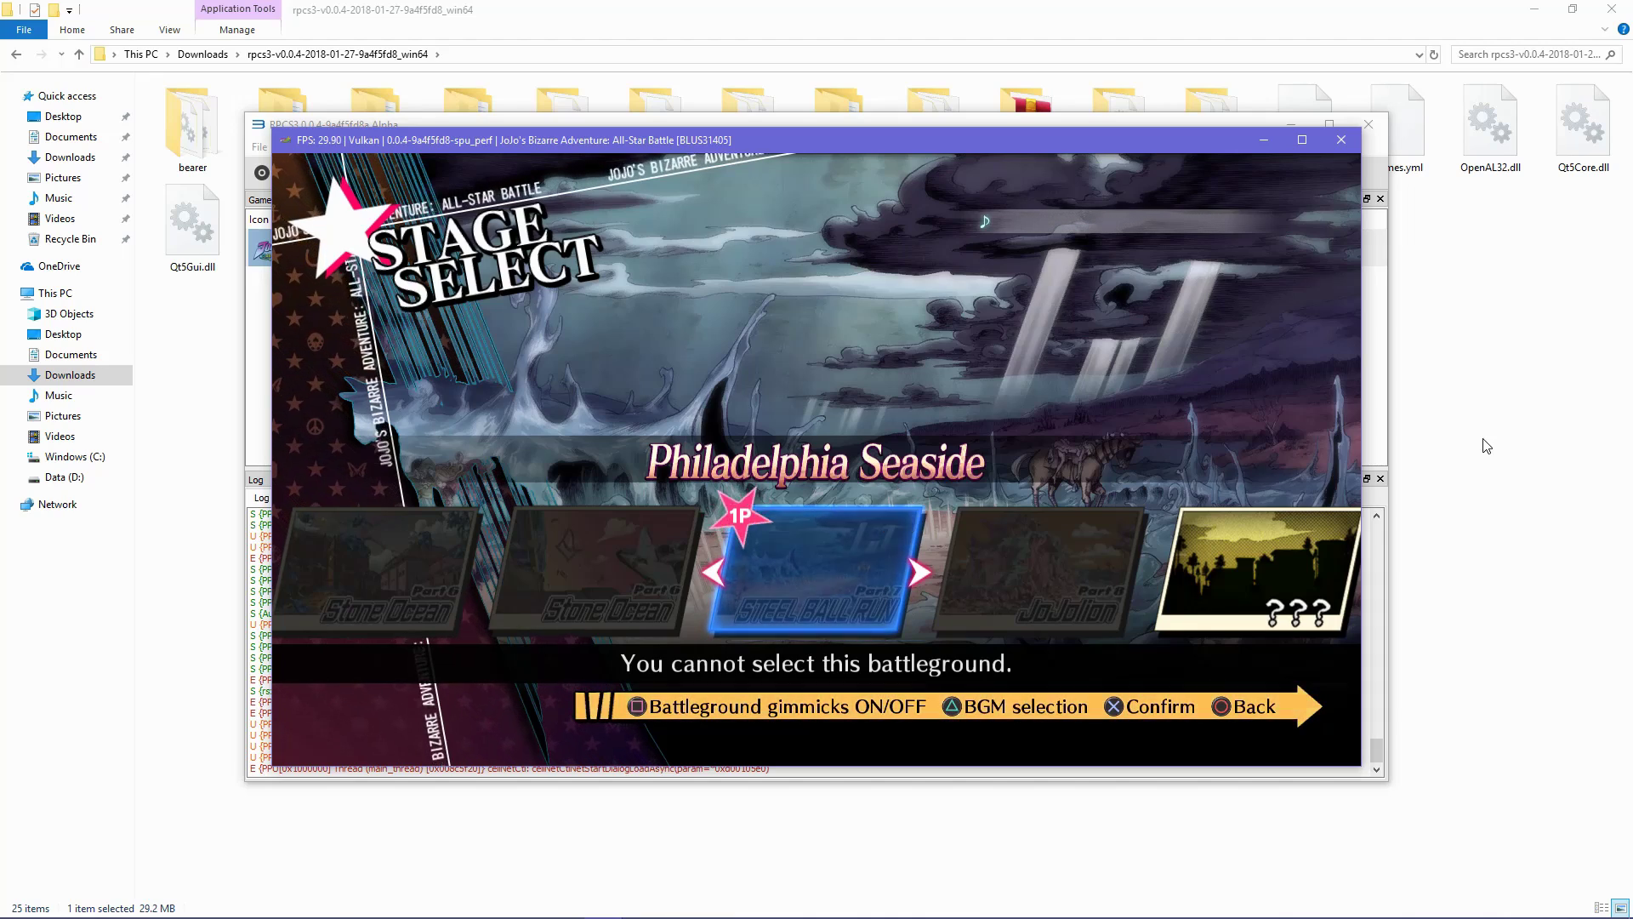
key(Left)
key(Right)
key(Left)
key(Left)
key(Left)
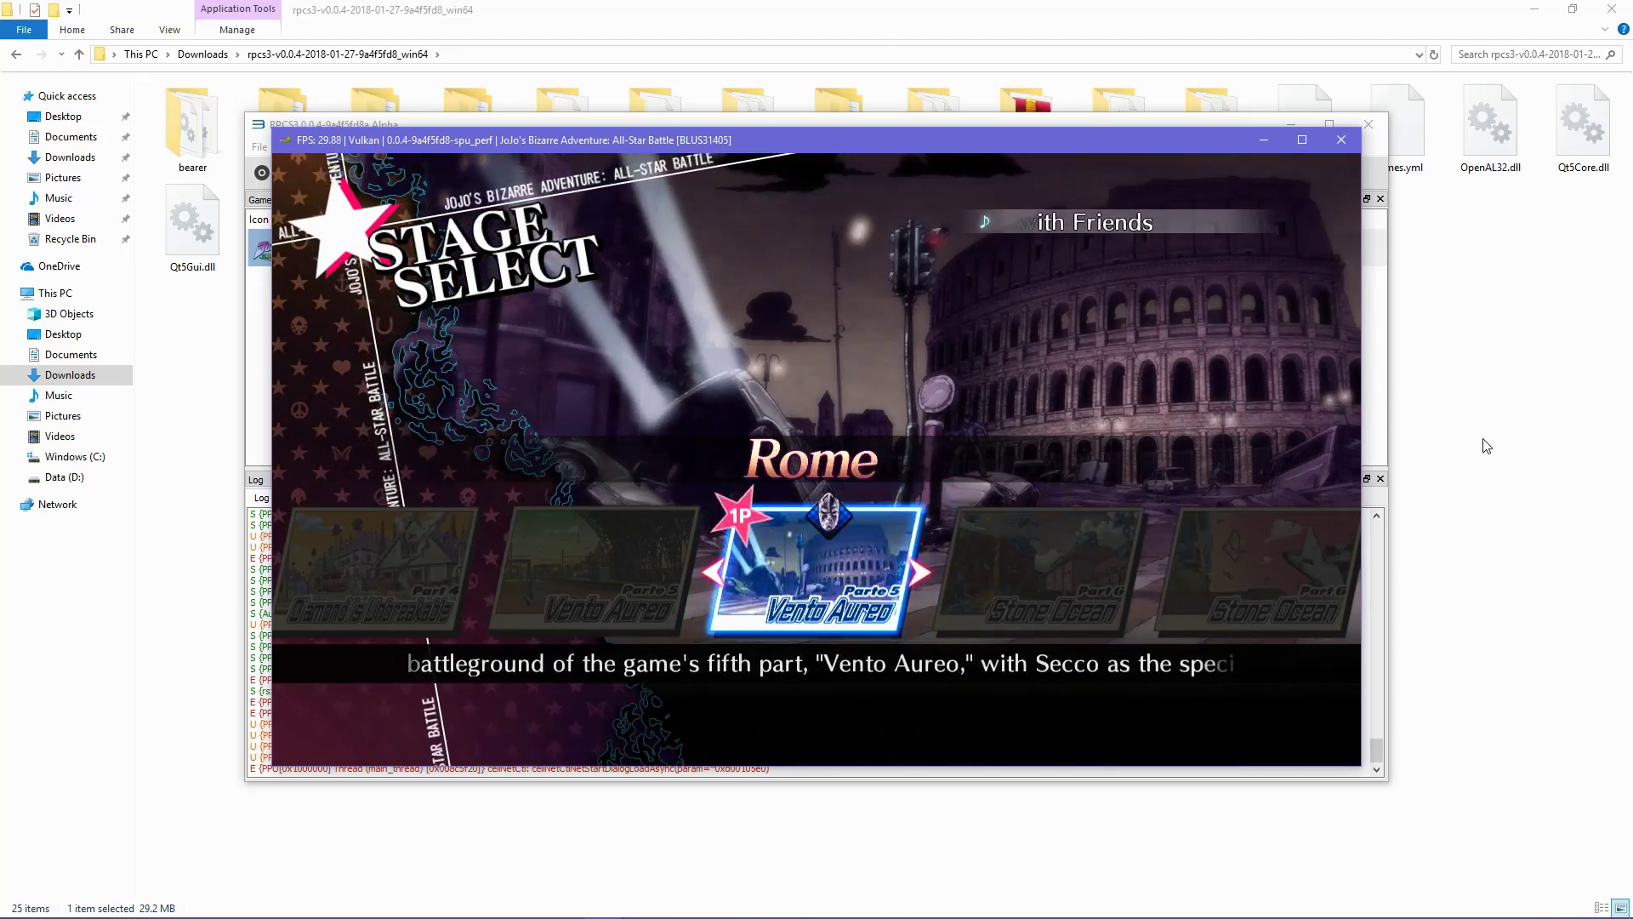
key(x)
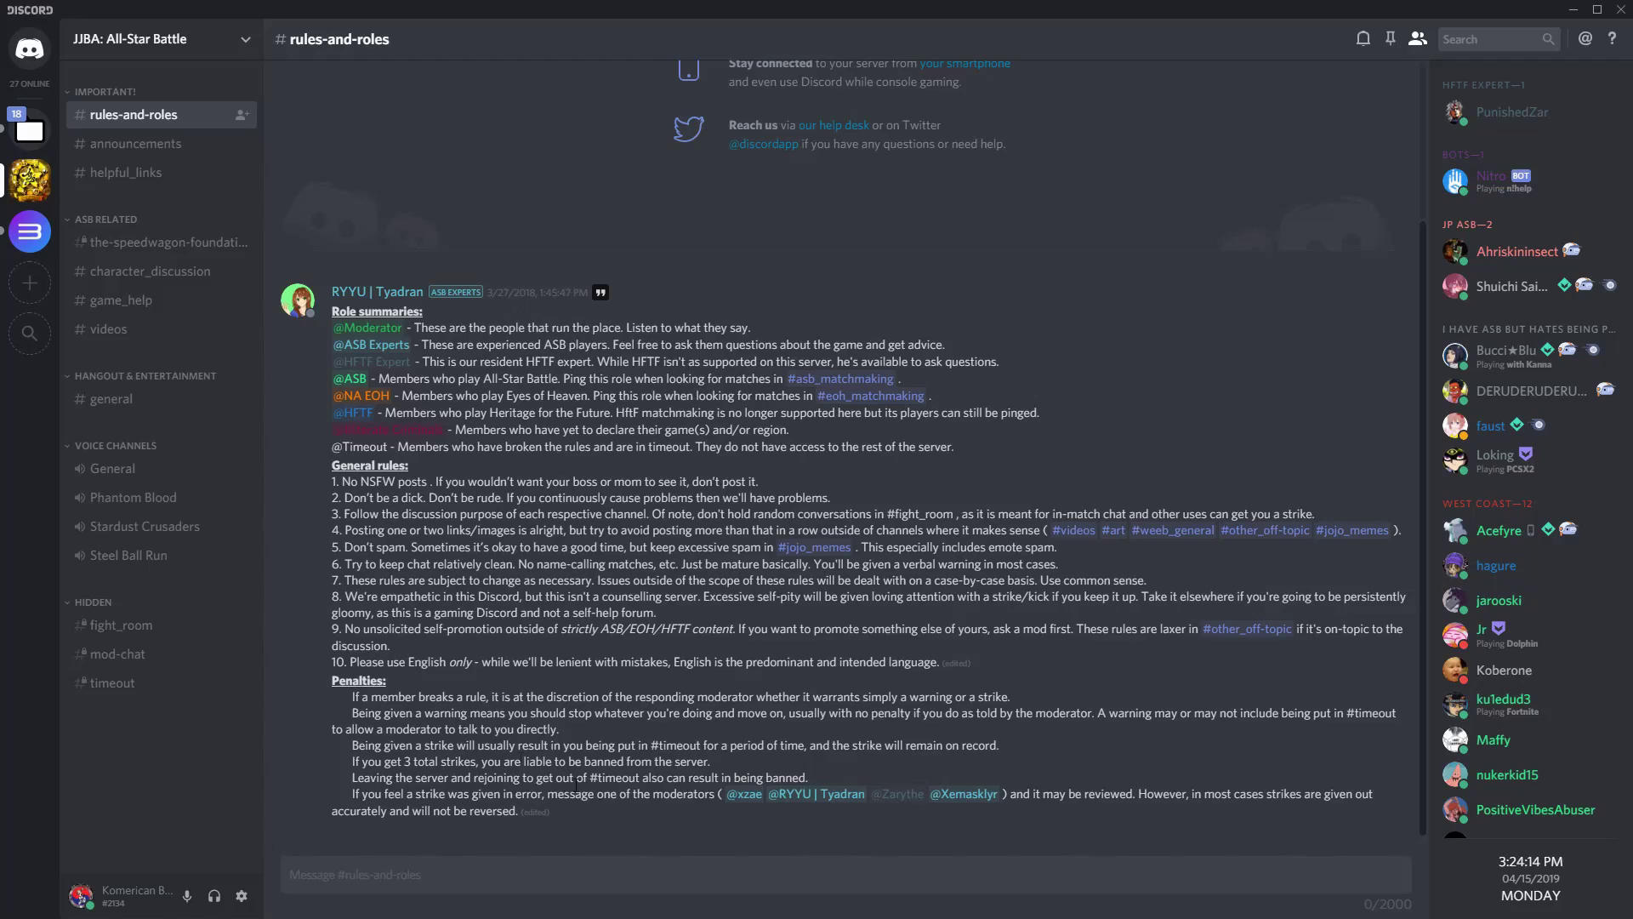
Step: In Discord's JJBA: All-Star Battle server, look through announcements, helpful_links and the pinned messages of character_discussion
click(153, 146)
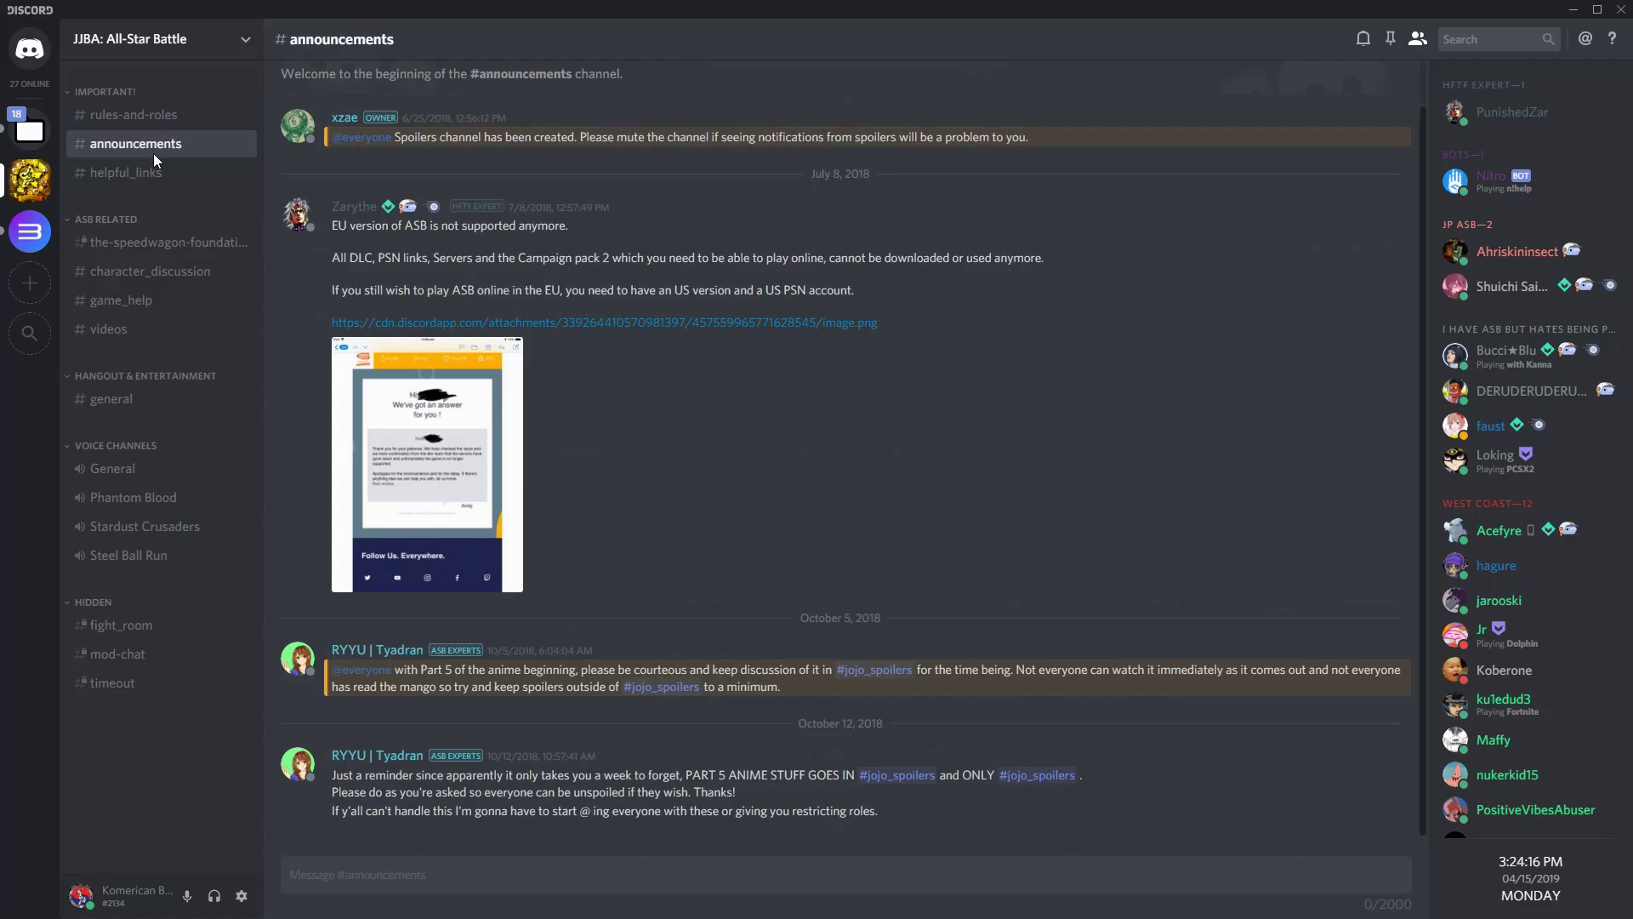
click(149, 172)
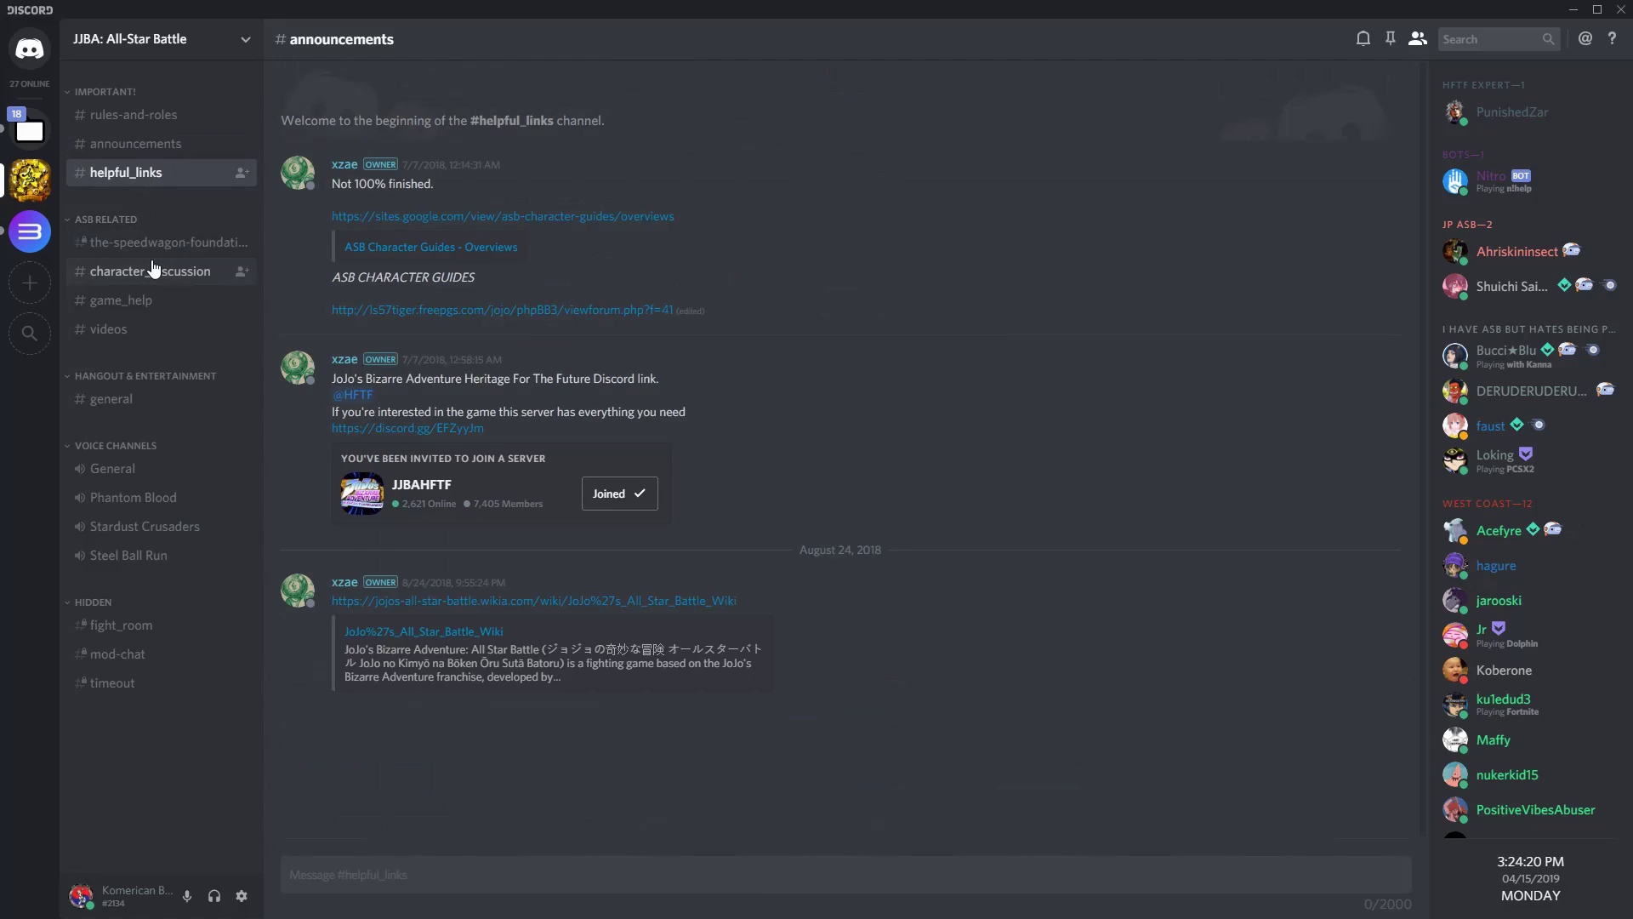
click(151, 271)
click(1390, 39)
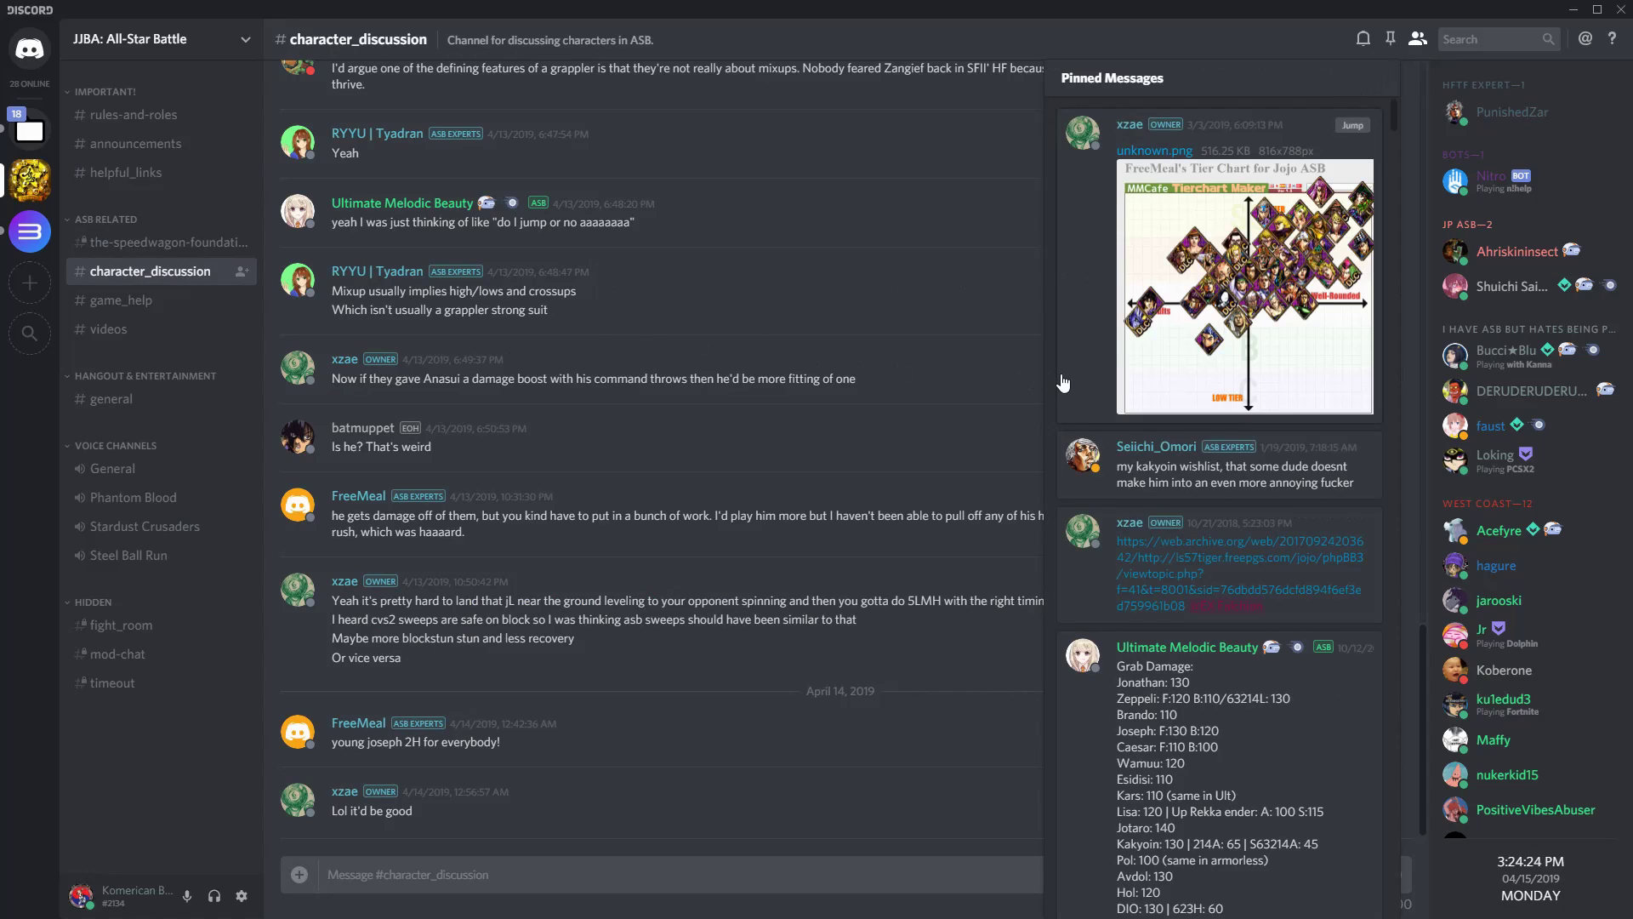
scroll(1063, 383, down, 5)
scroll(1063, 383, down, 7)
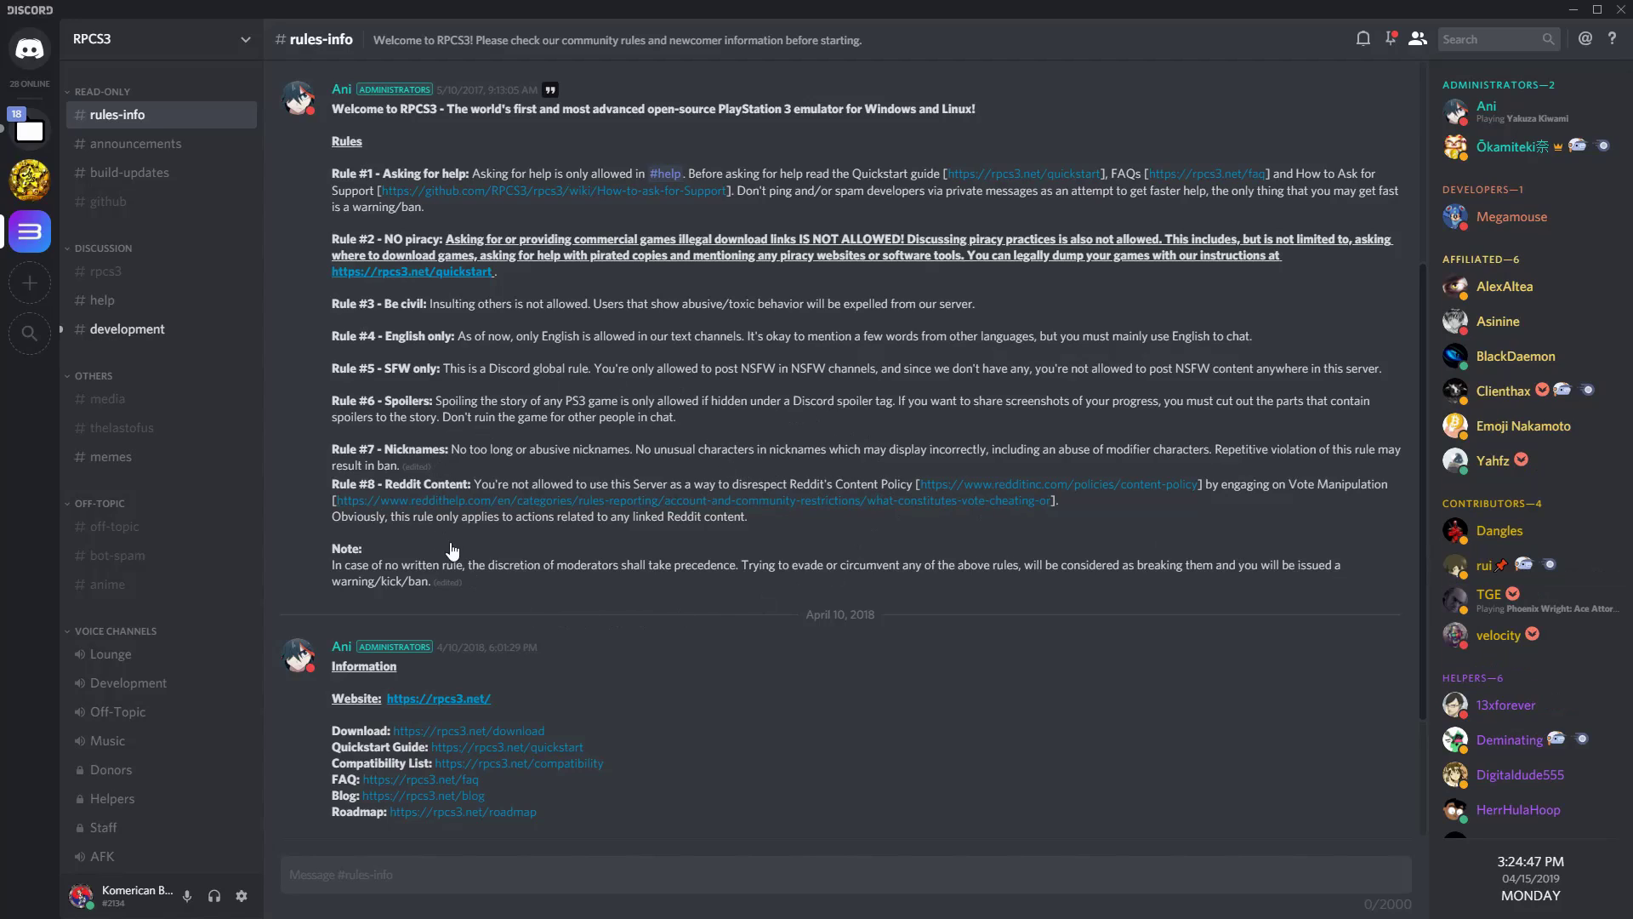
Step: In the RPCS3 Discord server, read the rules-info links, the announcements, build-updates and the recent help channel messages
scroll(718, 574, down, 3)
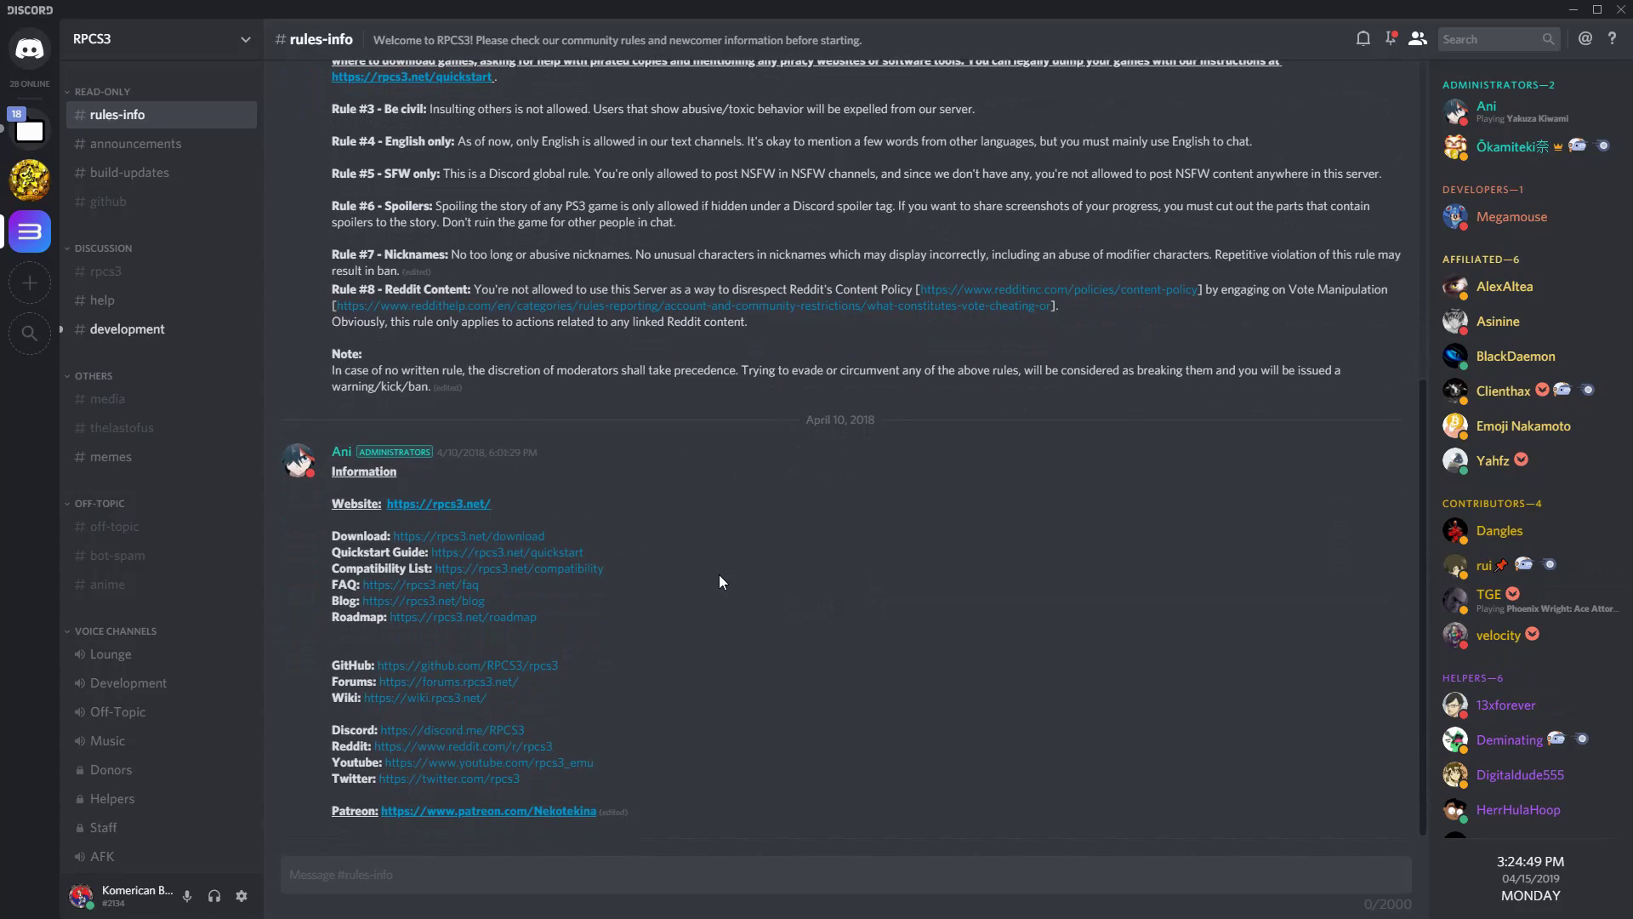
click(176, 157)
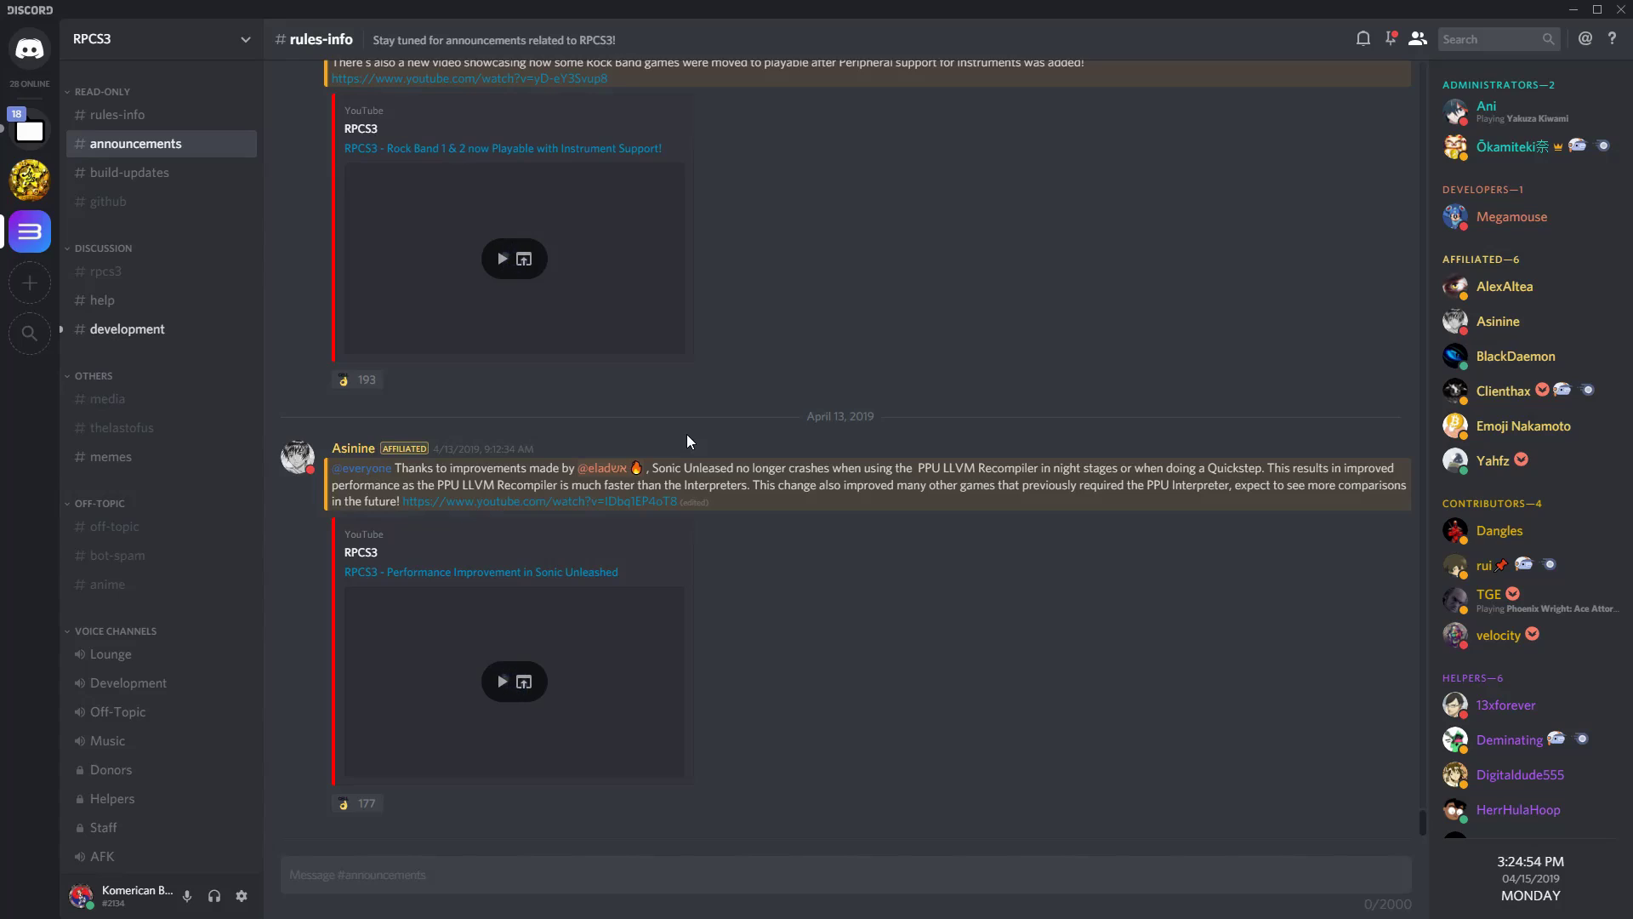
scroll(687, 434, up, 4)
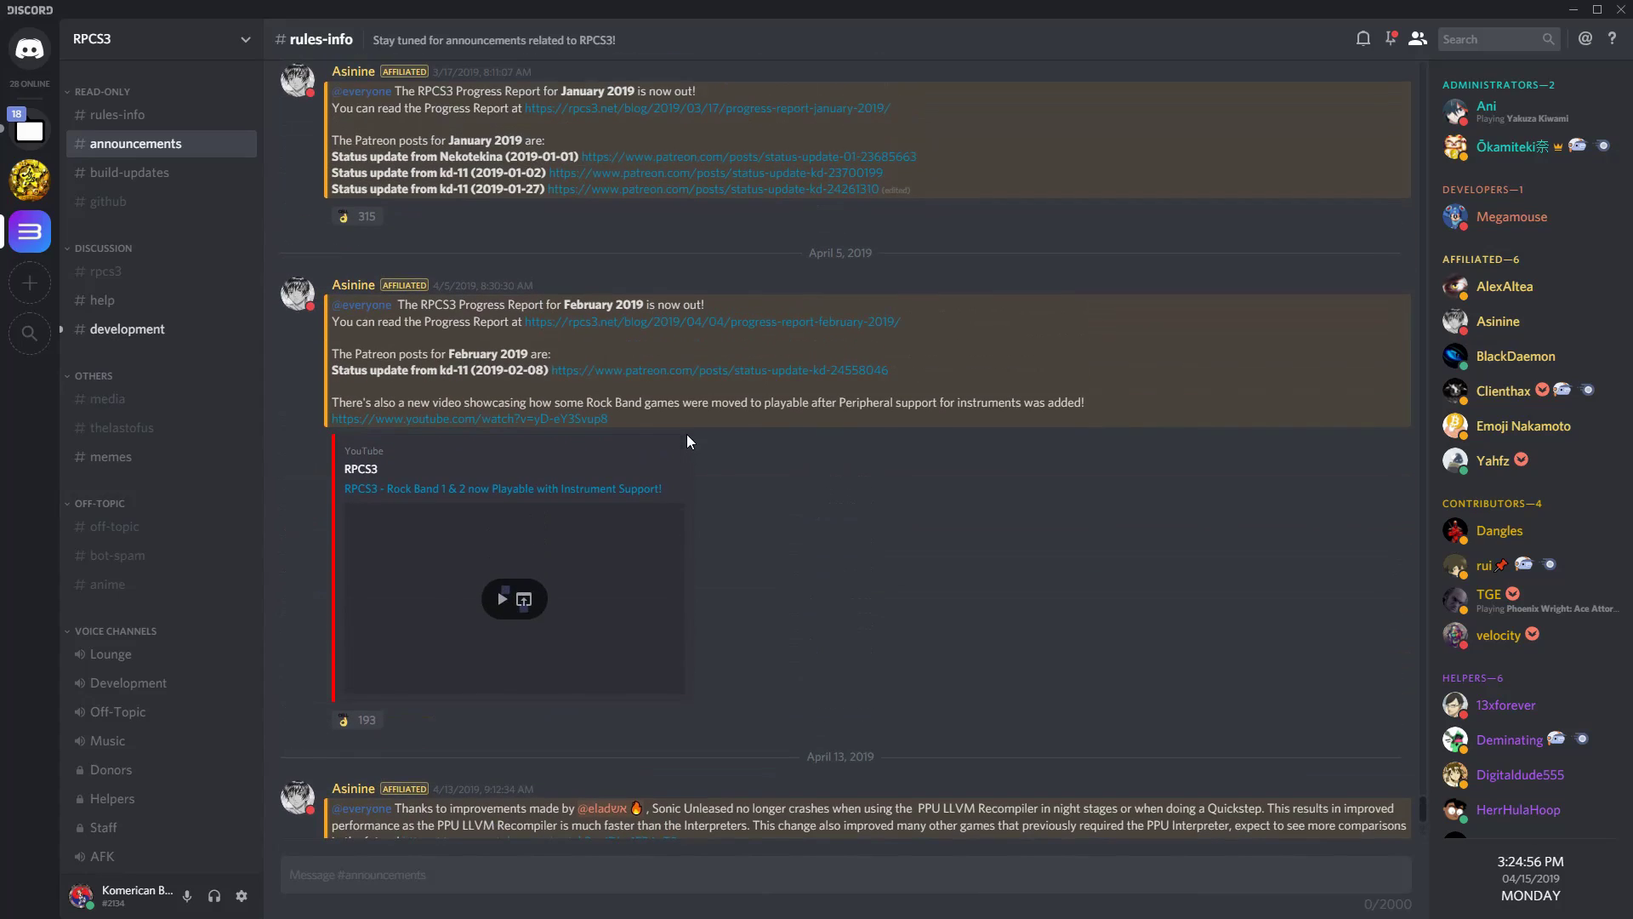
click(170, 172)
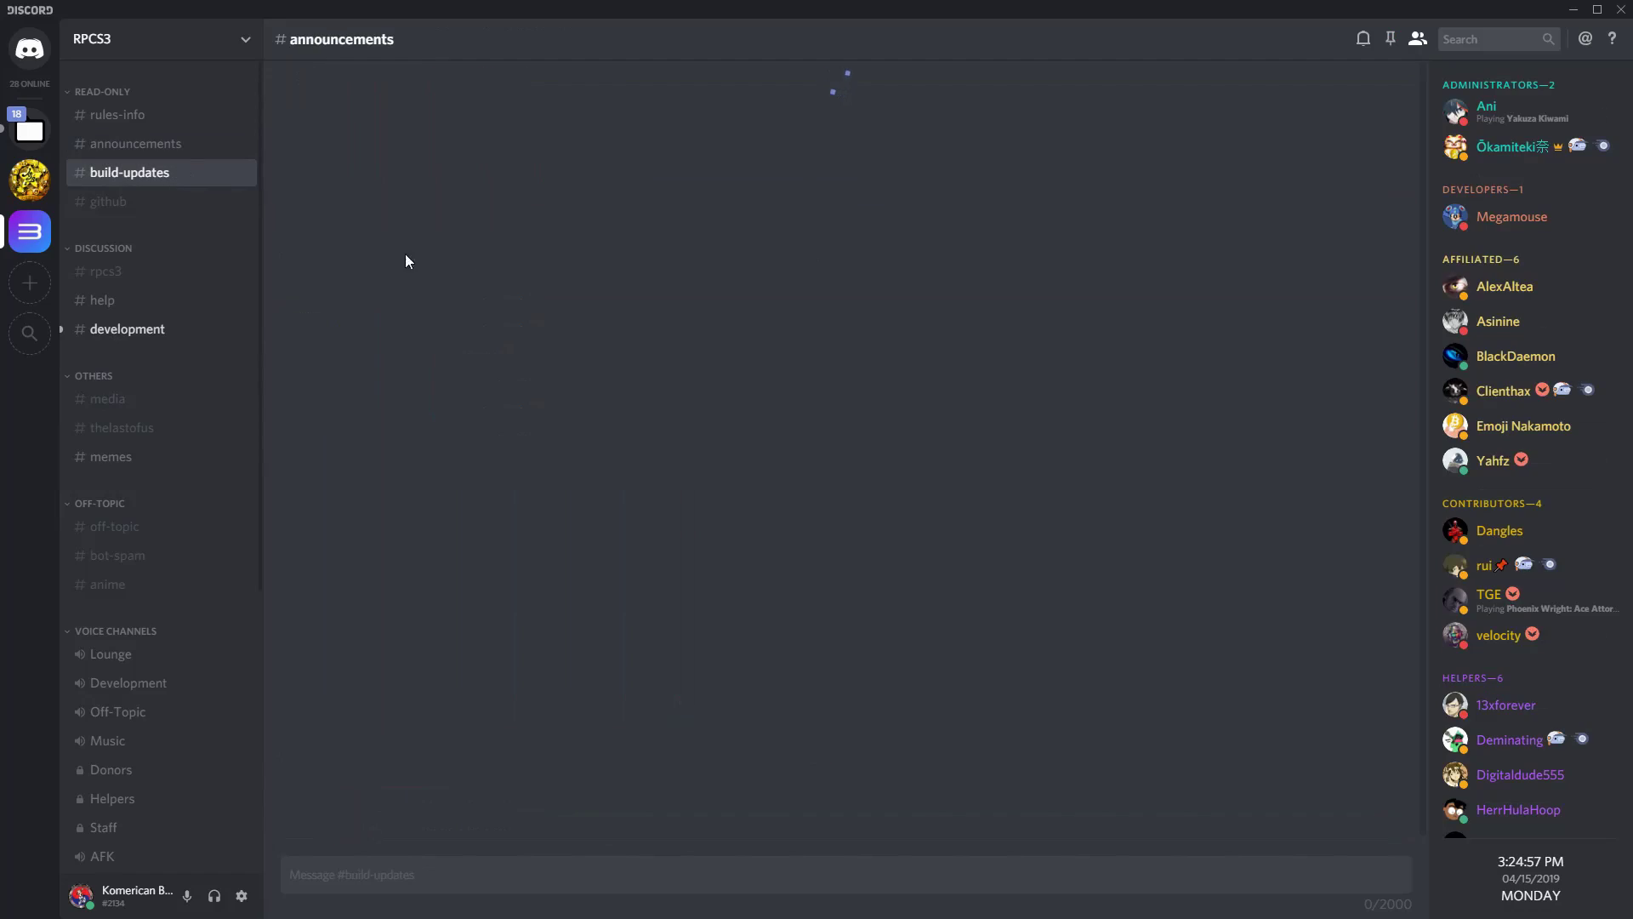
click(212, 299)
scroll(655, 427, up, 5)
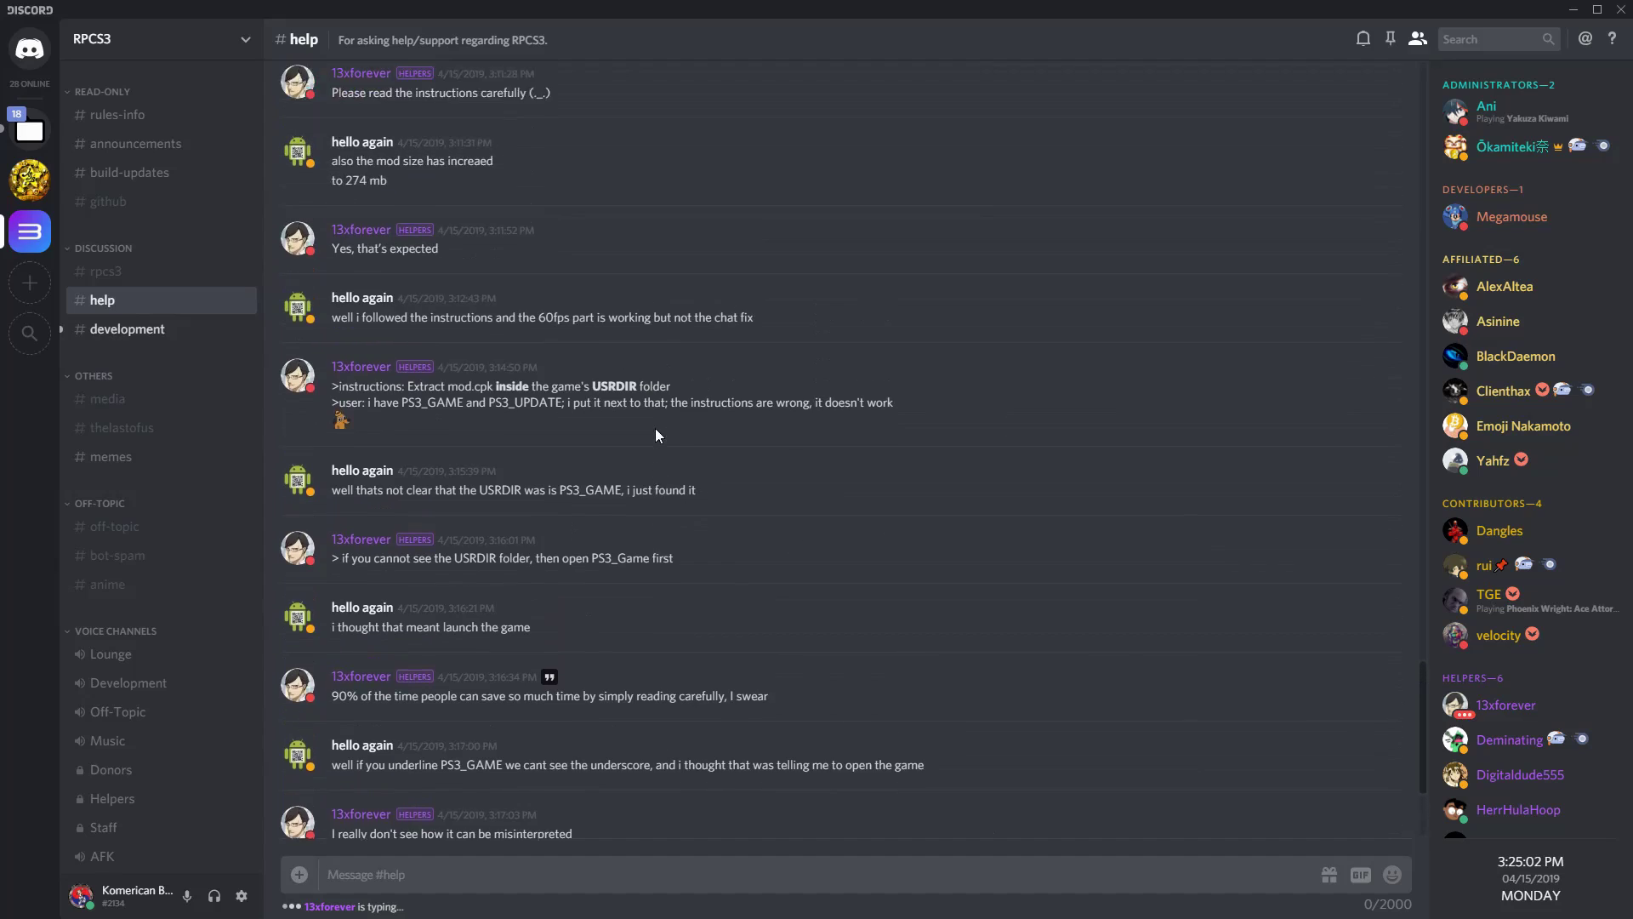
scroll(655, 427, up, 8)
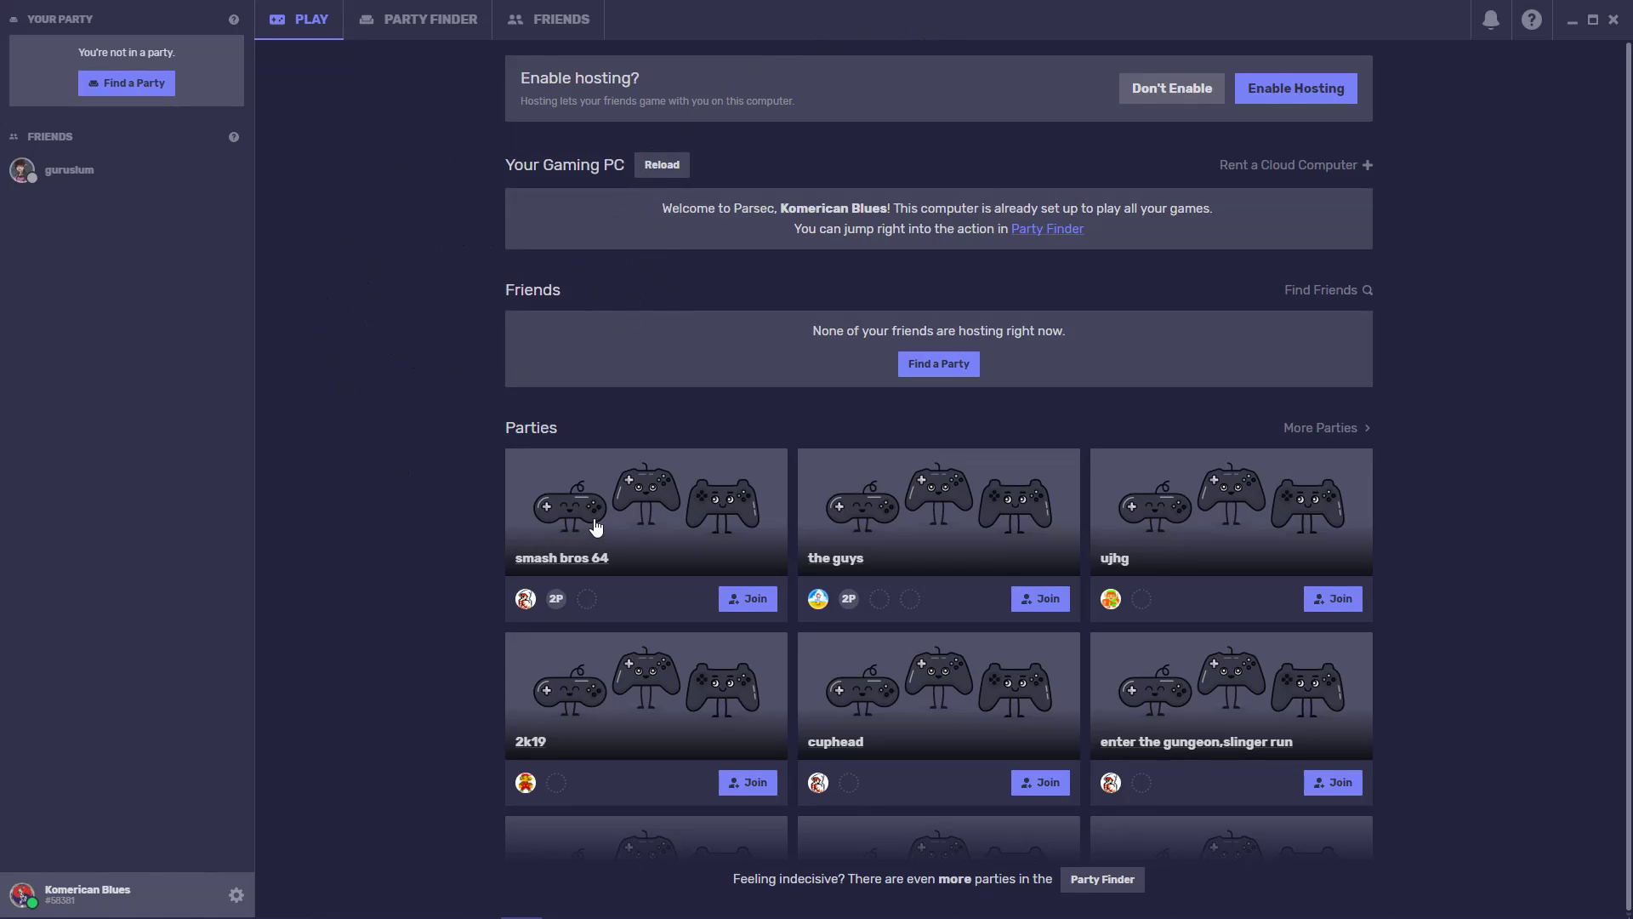
Step: In Parsec, look through the Party Finder's games and parties and the Friends page, and return to the Play page
scroll(596, 523, down, 1)
click(415, 29)
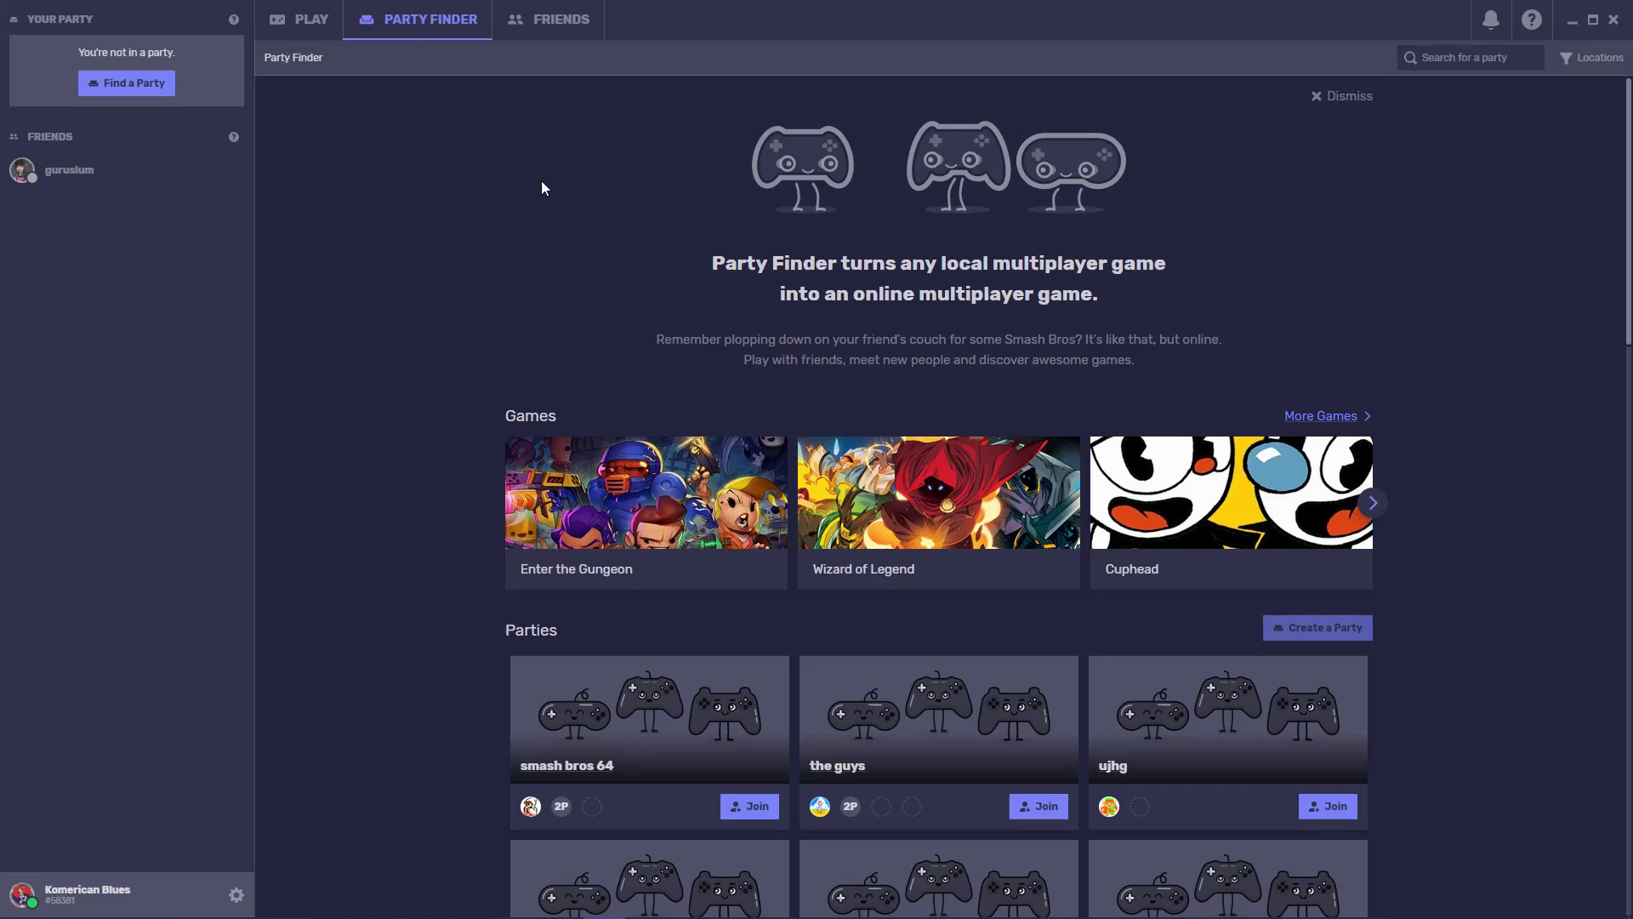
scroll(559, 205, down, 9)
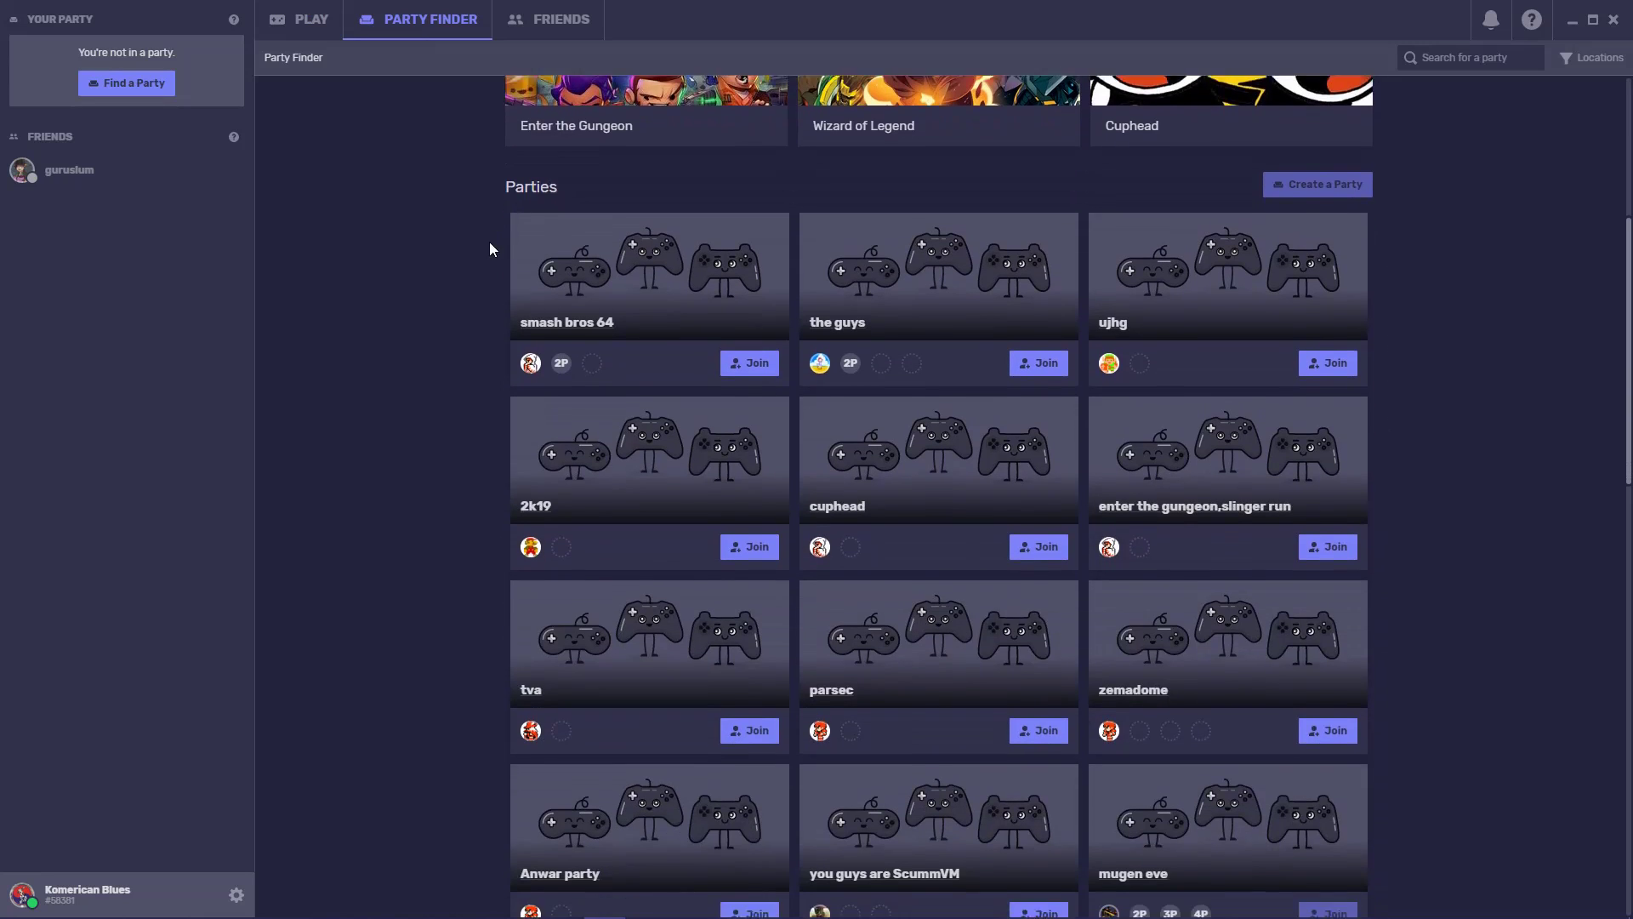
scroll(490, 248, down, 12)
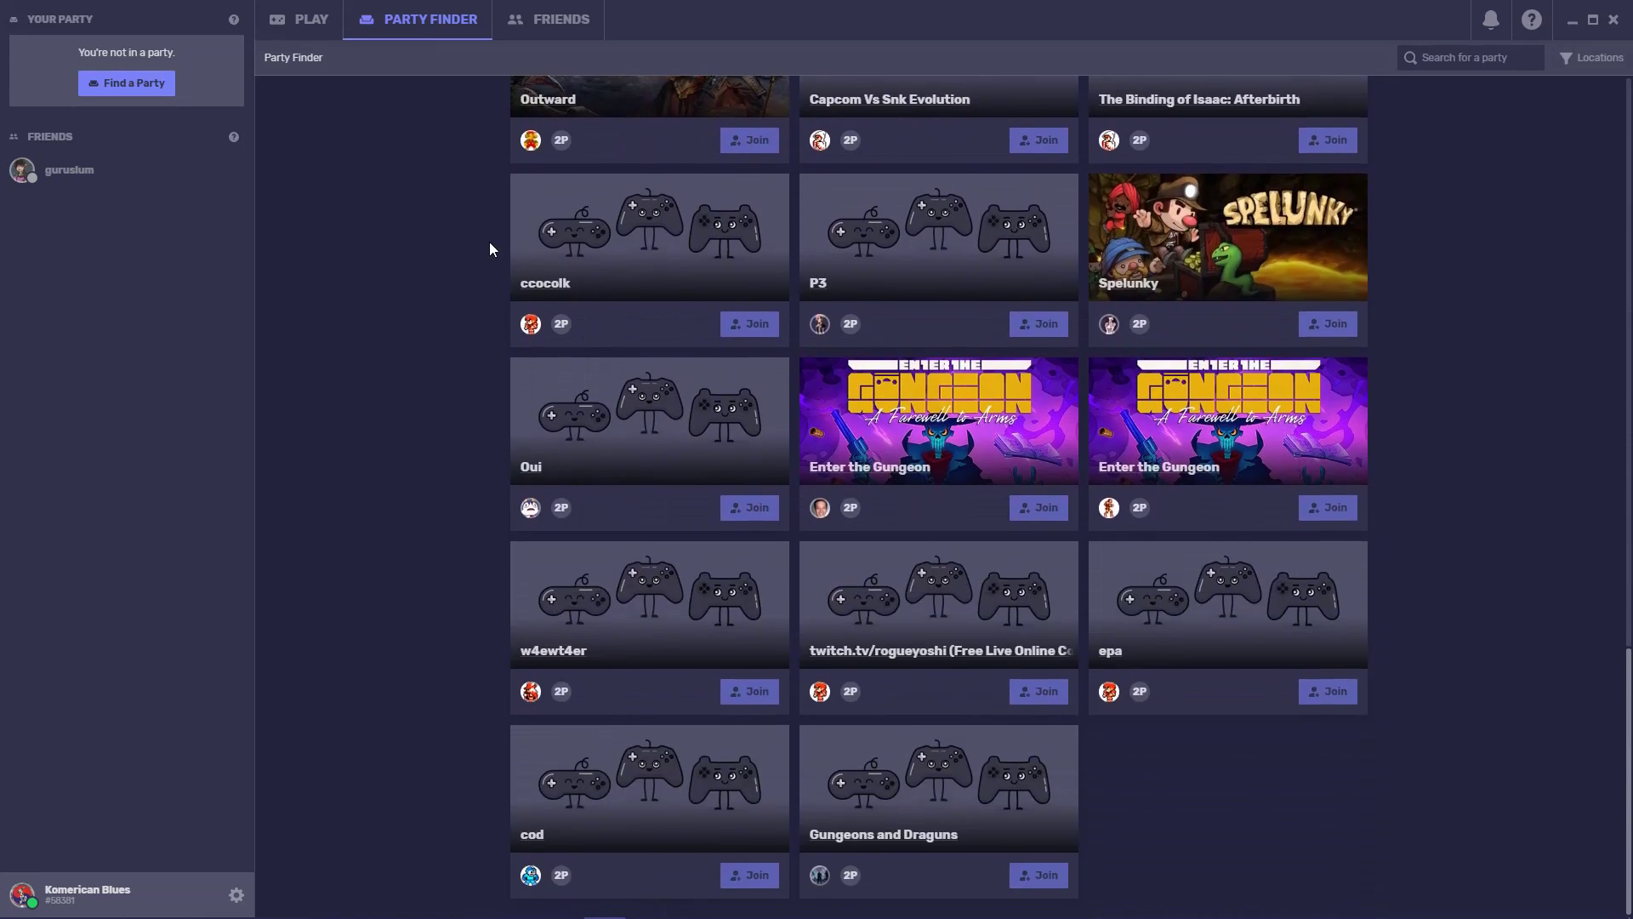
scroll(490, 248, up, 20)
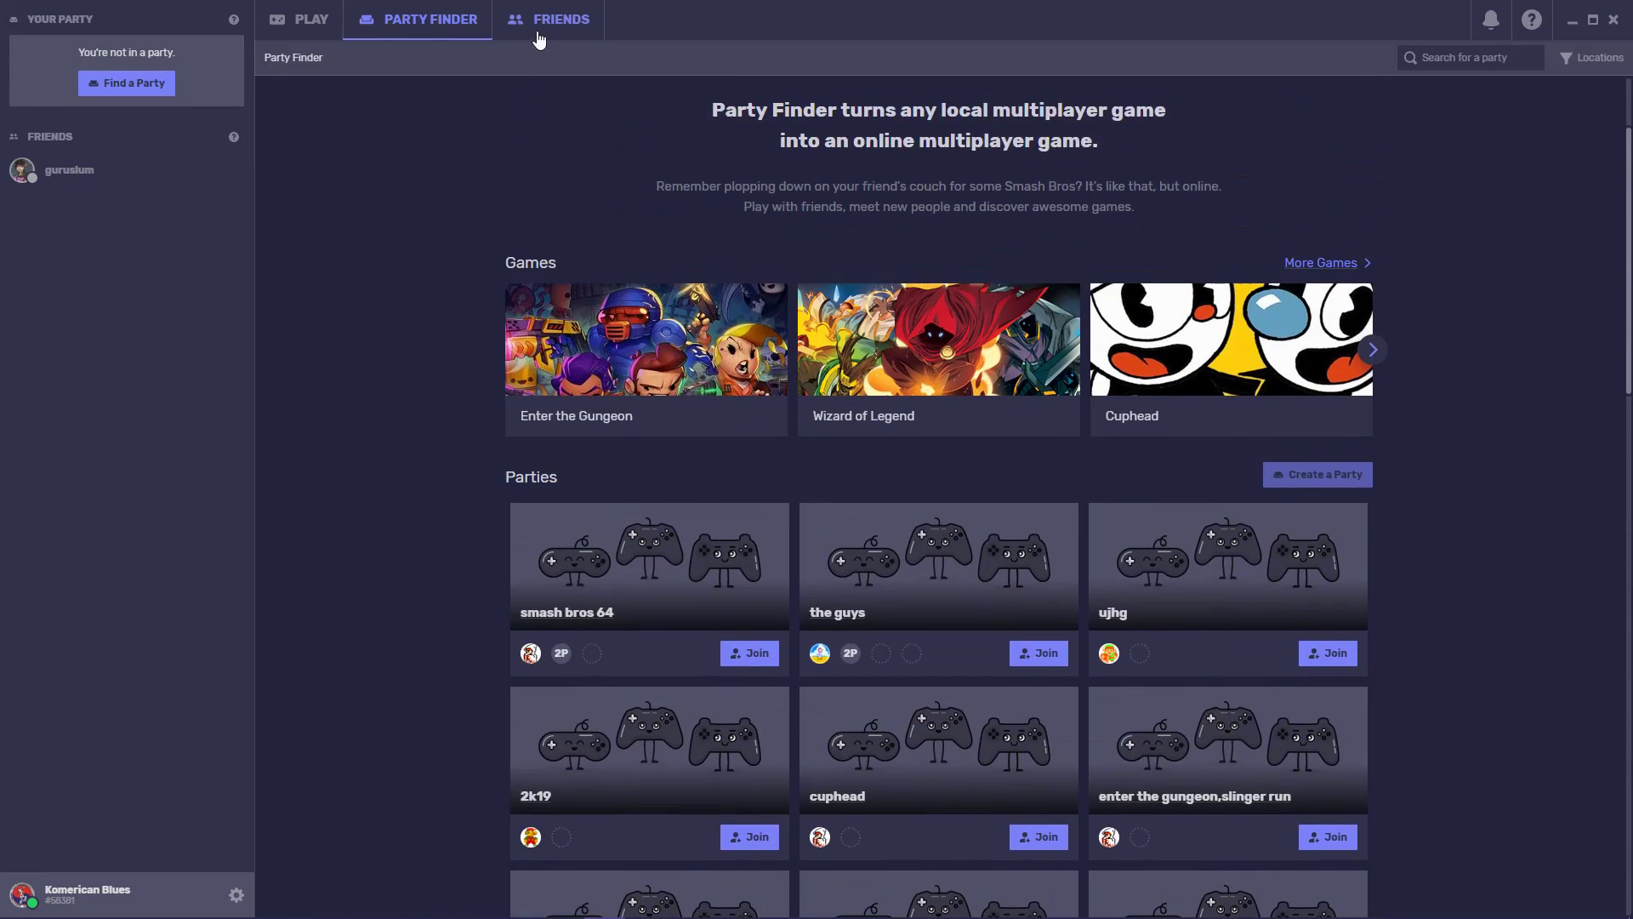
click(539, 25)
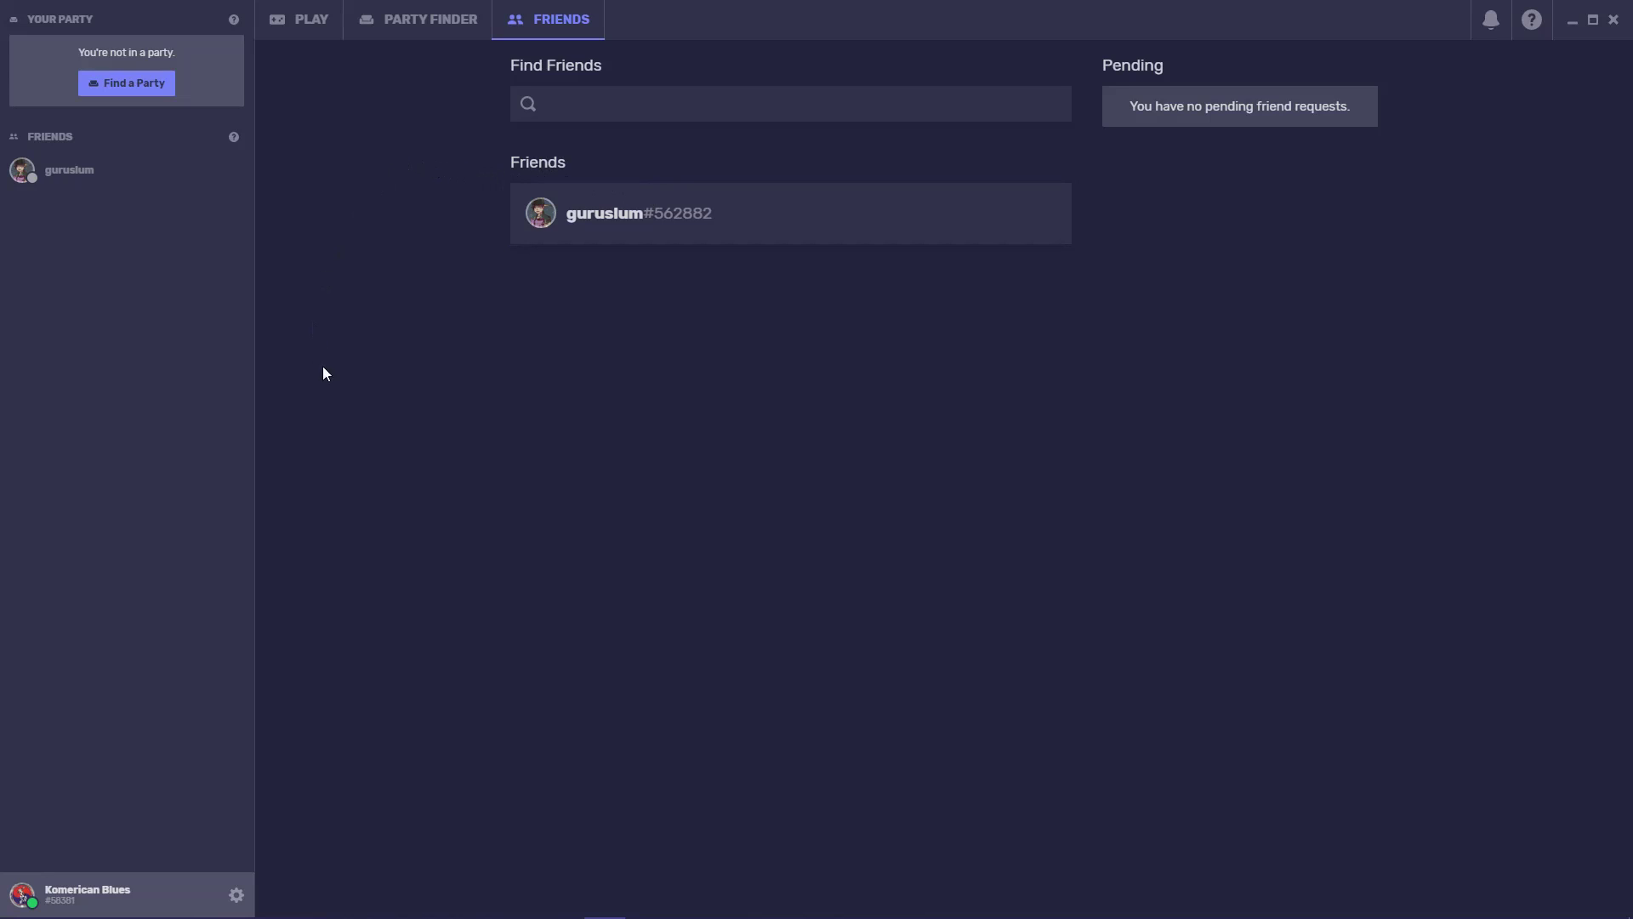
click(323, 25)
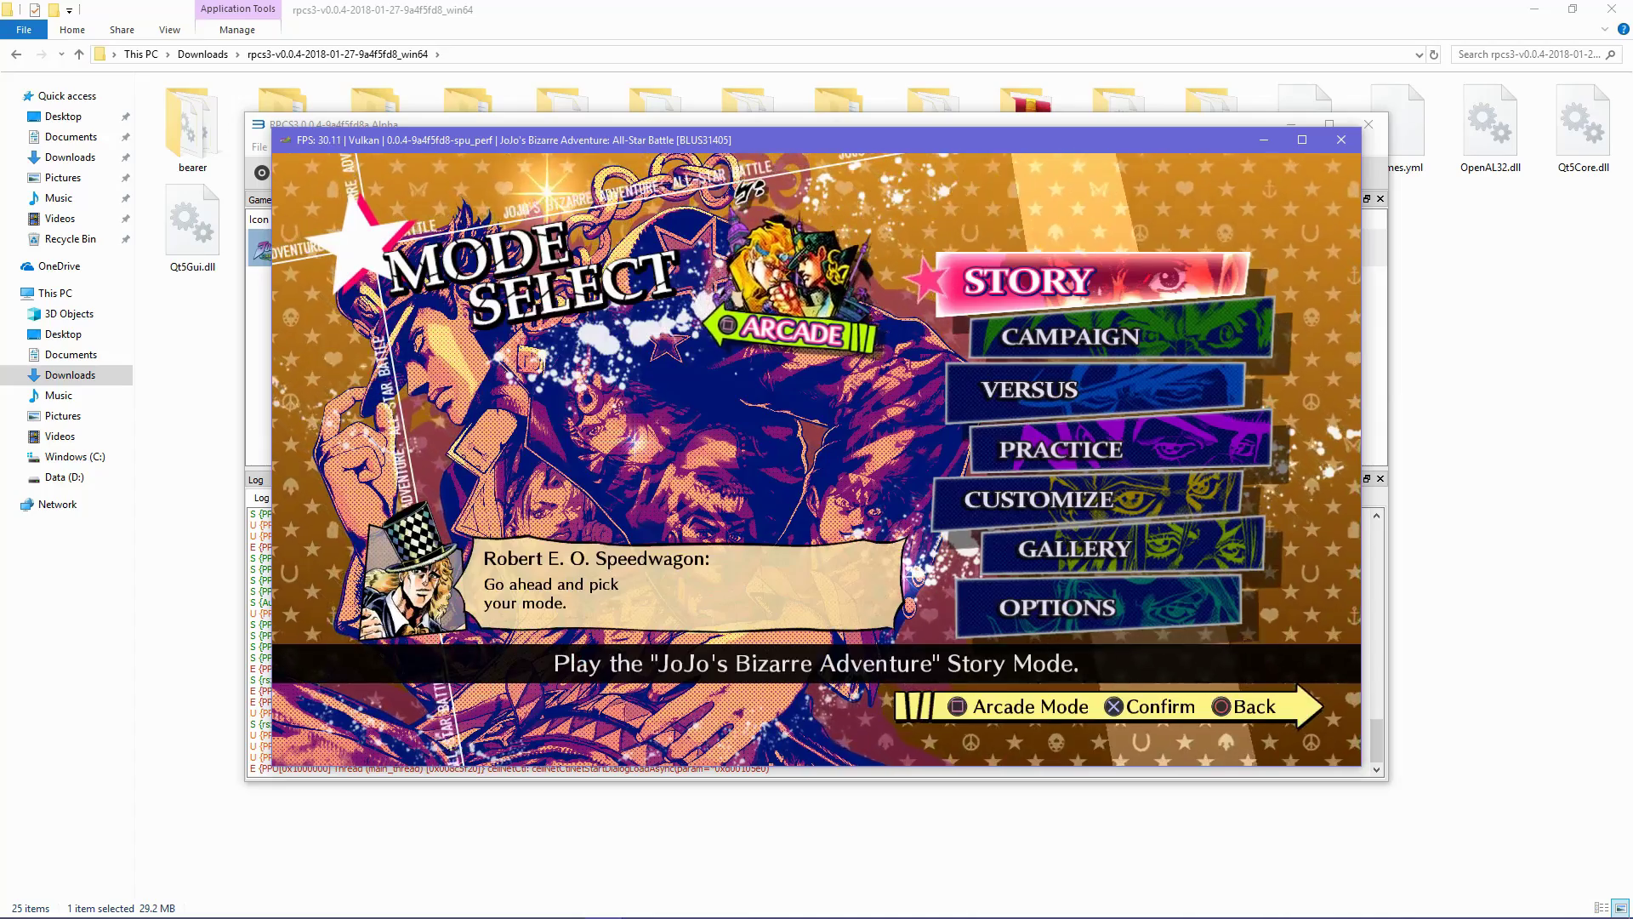
Step: Back in the RPCS3 game, enter Practice Mode from Mode Select and choose Jotaro Kujo as Player 1
key(Down)
key(Down)
key(Down)
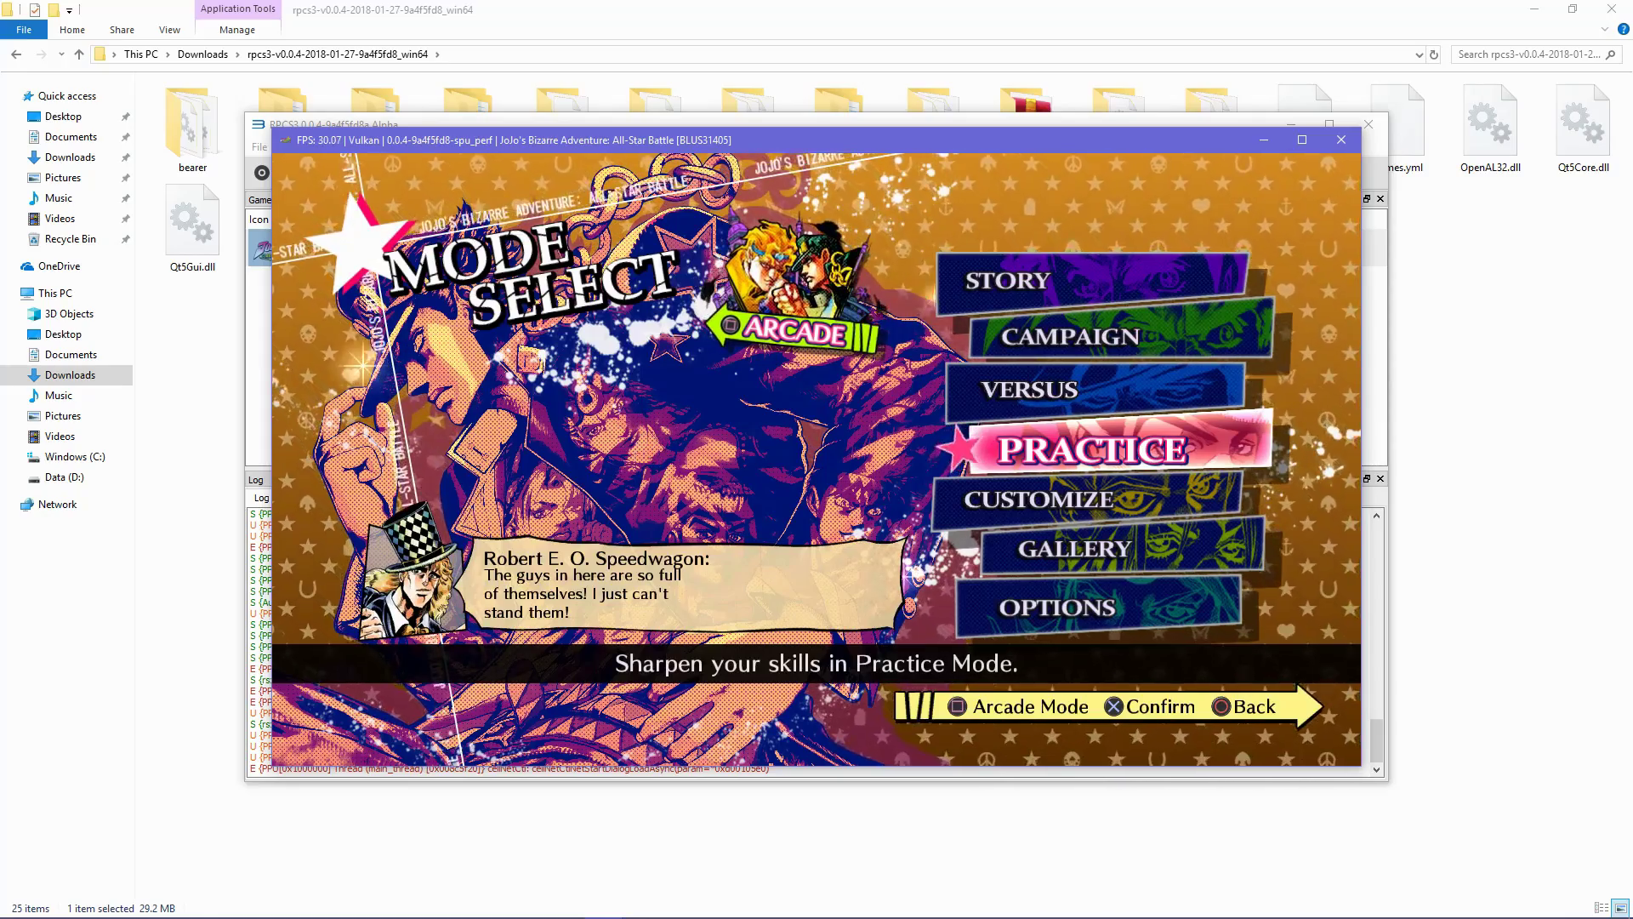
key(x)
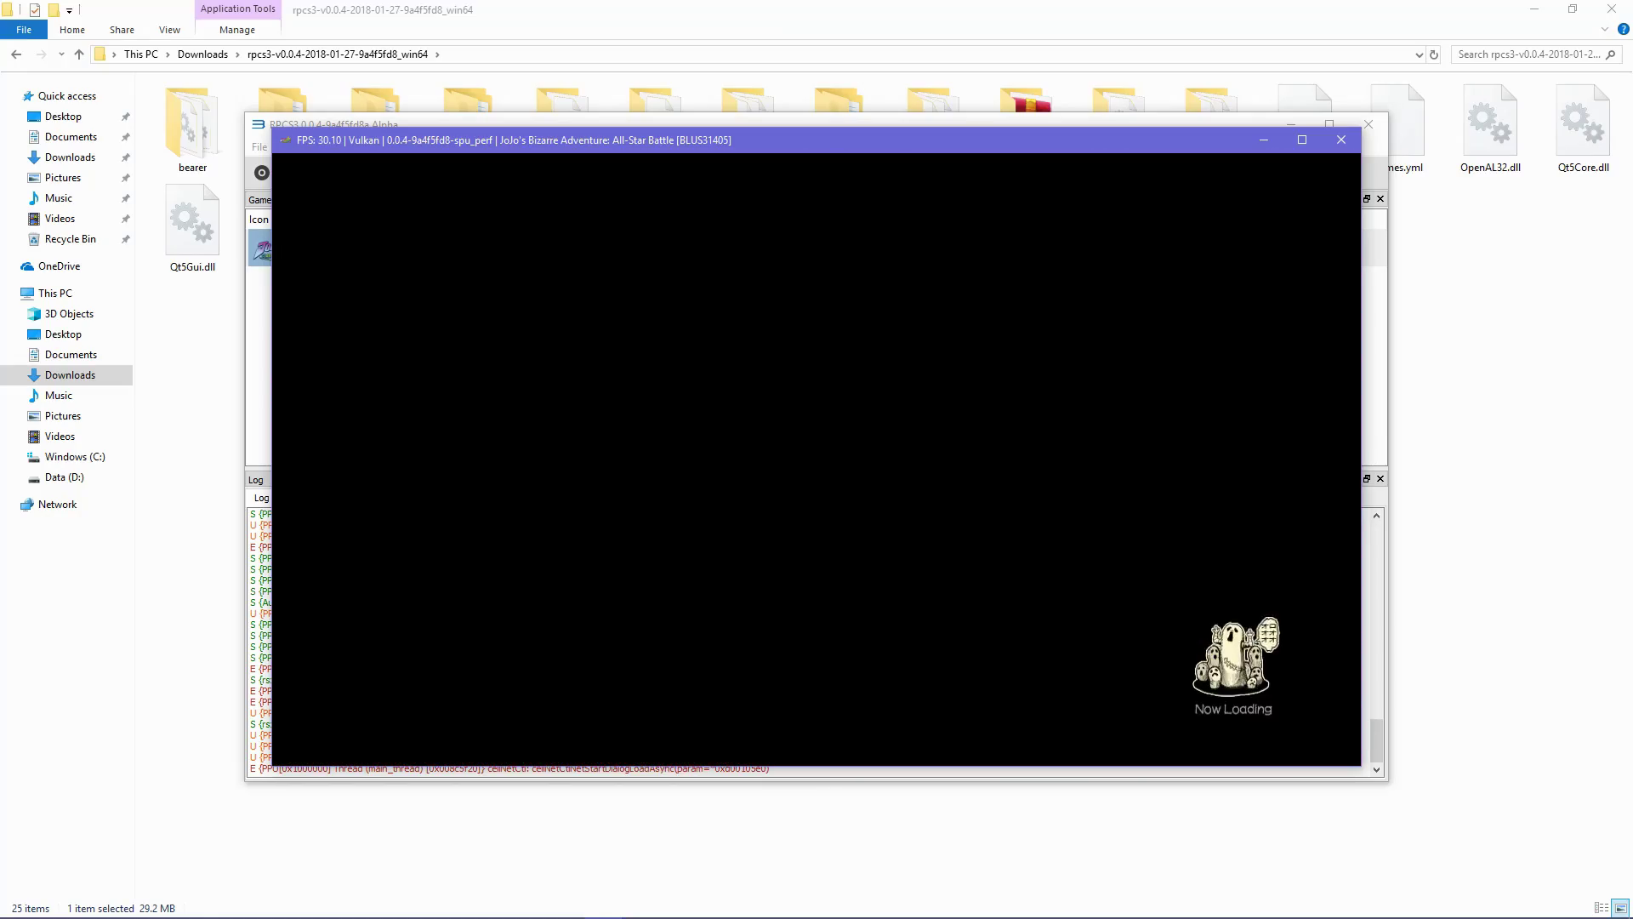
key(x)
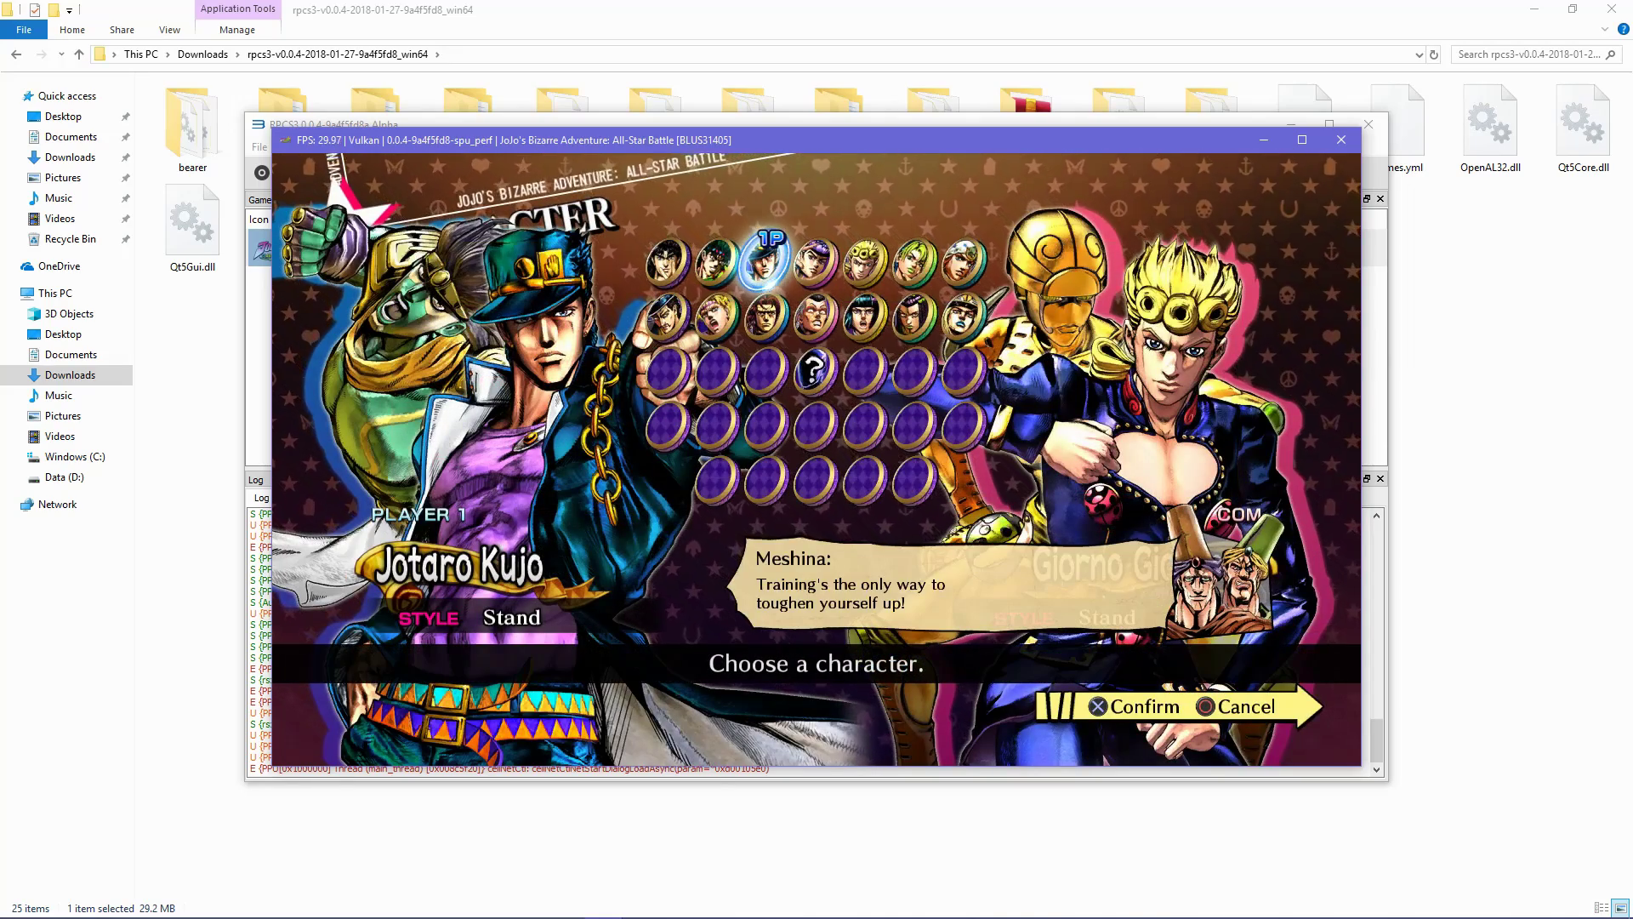
key(x)
key(x)
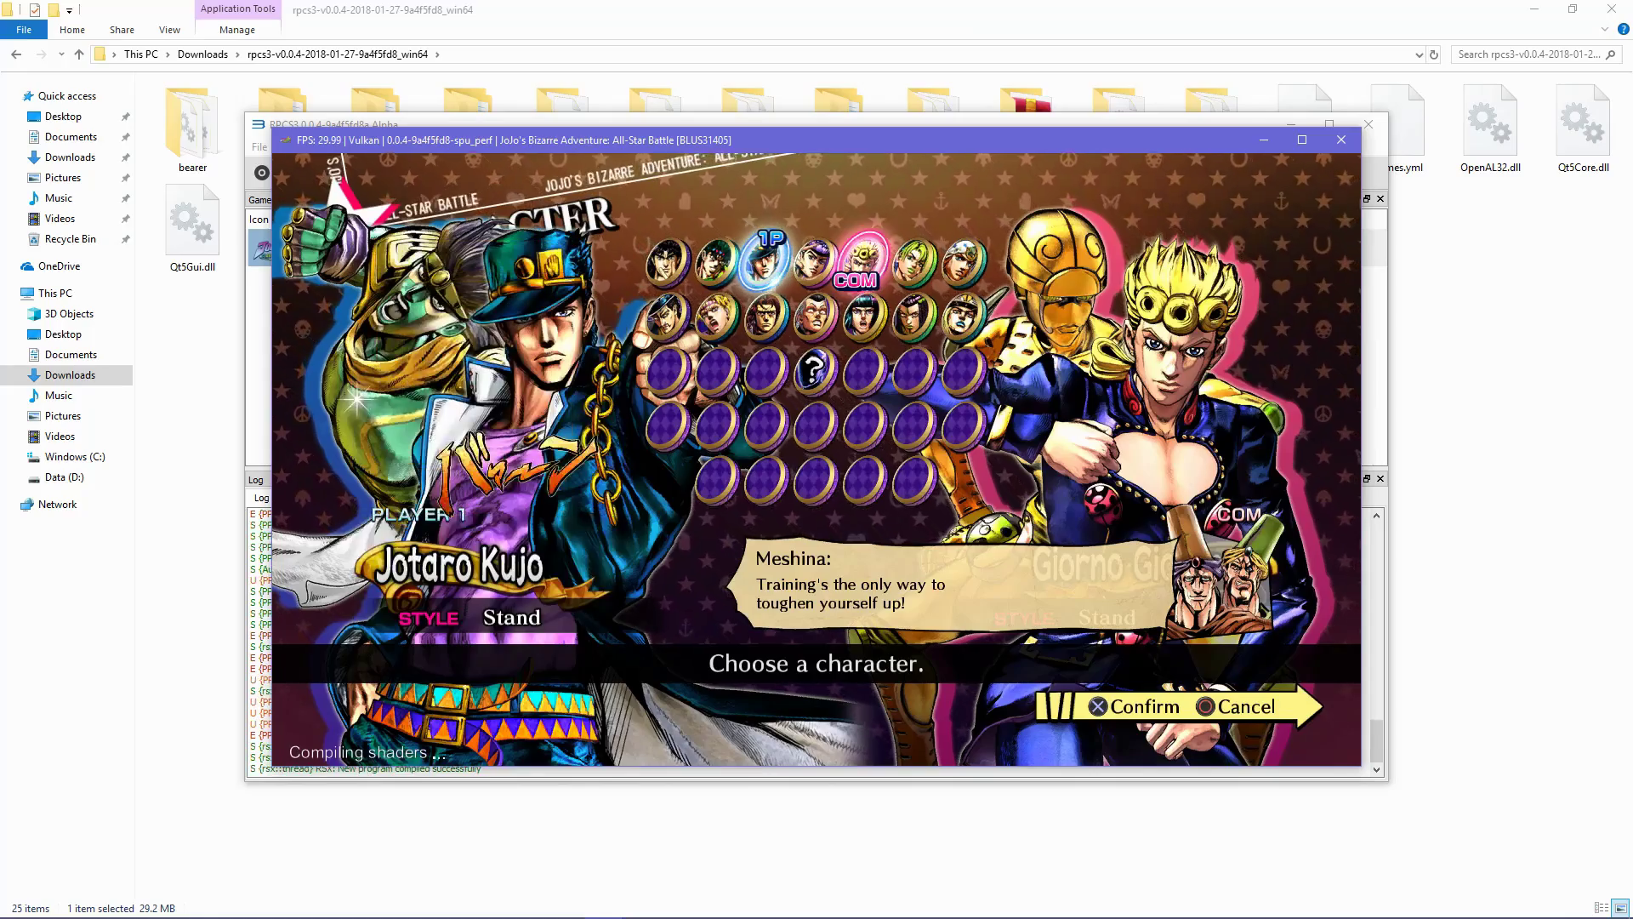